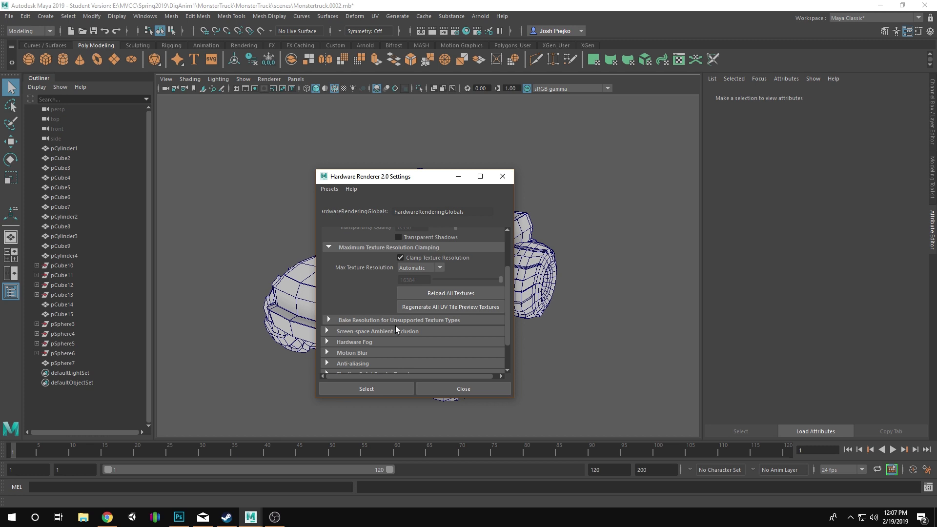
Step: Close the Hardware Renderer 2.0 Settings window, leaving flat lighting for now
{"action": "left_click", "coordinate": [399, 331]}
{"action": "left_click", "coordinate": [502, 176]}
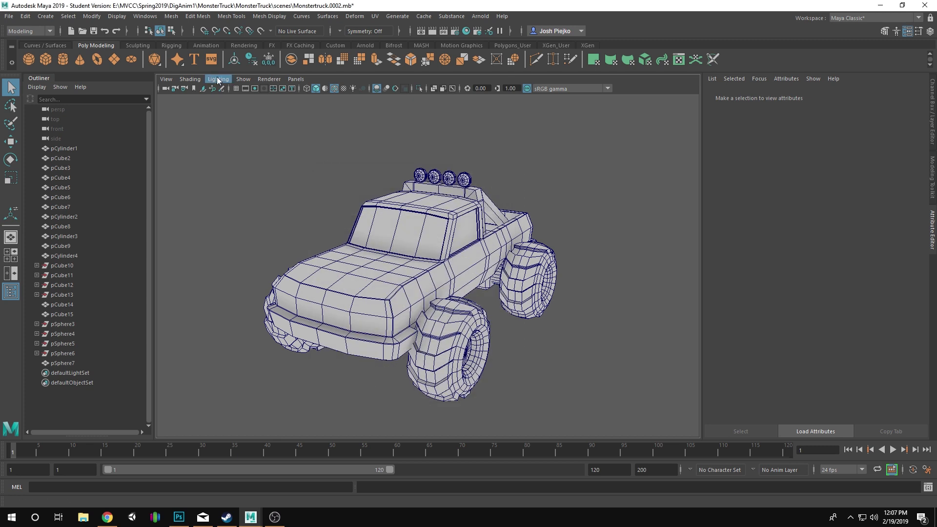
{"action": "left_click", "coordinate": [218, 79]}
{"action": "left_click", "coordinate": [249, 127]}
{"action": "left_click_drag", "start_coordinate": [433, 159], "coordinate": [371, 171], "text": "alt"}
Step: Turn off Wireframe on Shaded so the truck shows solid shading only
{"action": "left_click", "coordinate": [186, 80]}
{"action": "left_click", "coordinate": [484, 127]}
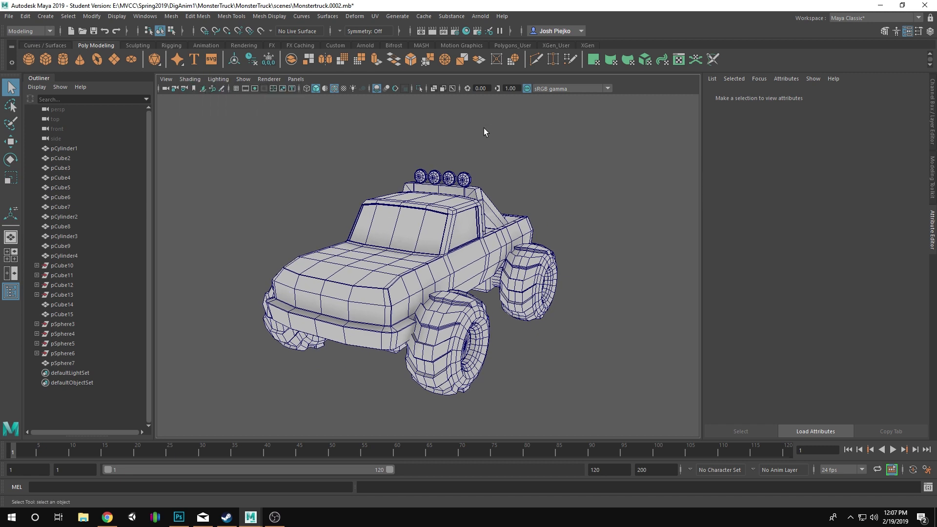
{"action": "left_click_drag", "start_coordinate": [552, 223], "coordinate": [229, 121], "text": "alt"}
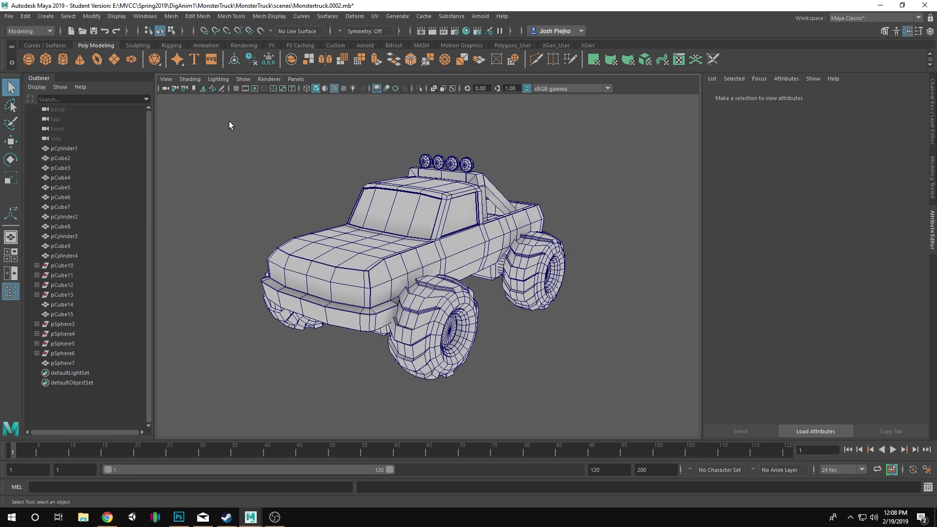
{"action": "left_click", "coordinate": [189, 80]}
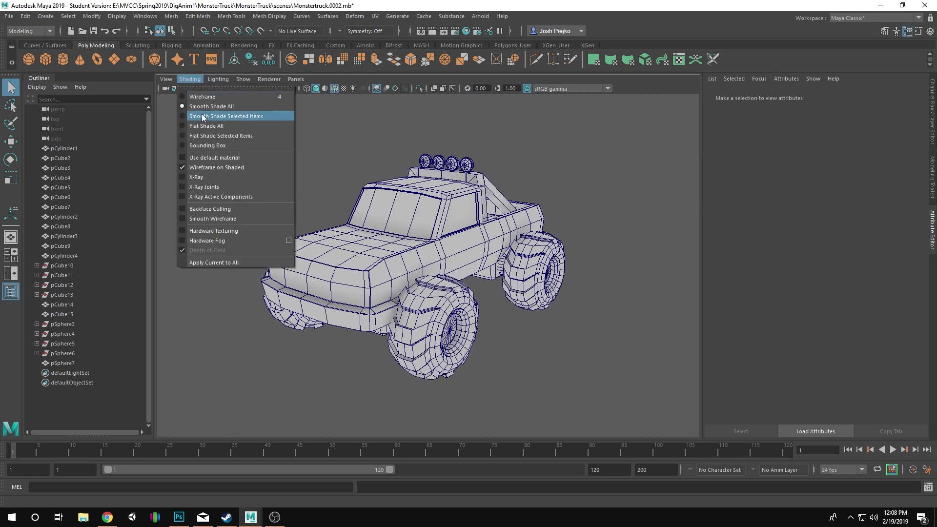
{"action": "left_click", "coordinate": [255, 168]}
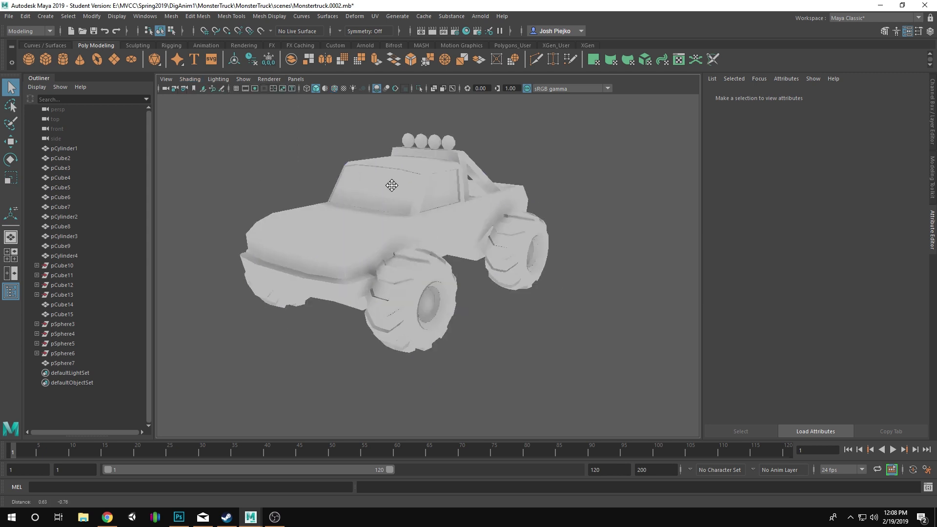
{"action": "left_click_drag", "start_coordinate": [392, 186], "coordinate": [388, 197], "text": "alt"}
{"action": "middle_click_drag", "start_coordinate": [381, 174], "coordinate": [384, 188], "text": "alt"}
Step: Switch the viewport lighting to Use Default Lighting
{"action": "left_click", "coordinate": [215, 80]}
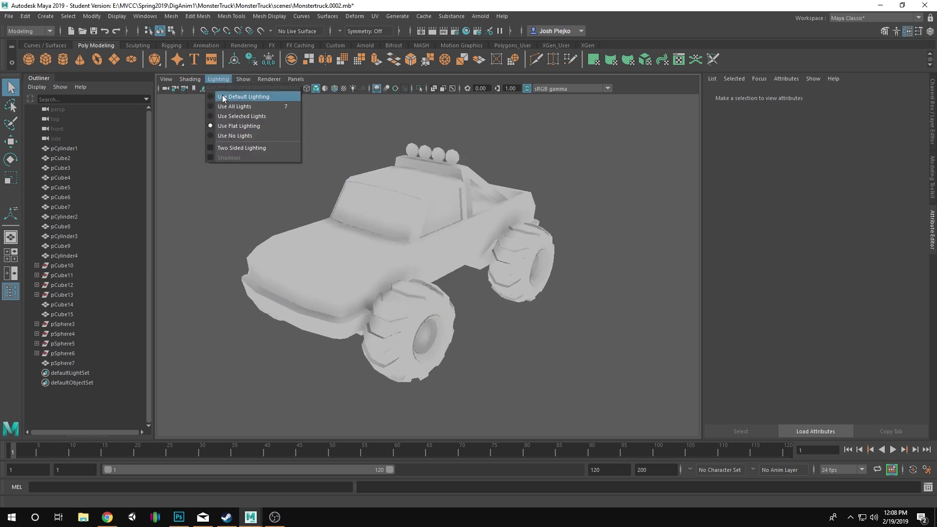
{"action": "left_click", "coordinate": [223, 97]}
{"action": "scroll", "coordinate": [380, 212], "scroll_direction": "down", "scroll_amount": 3}
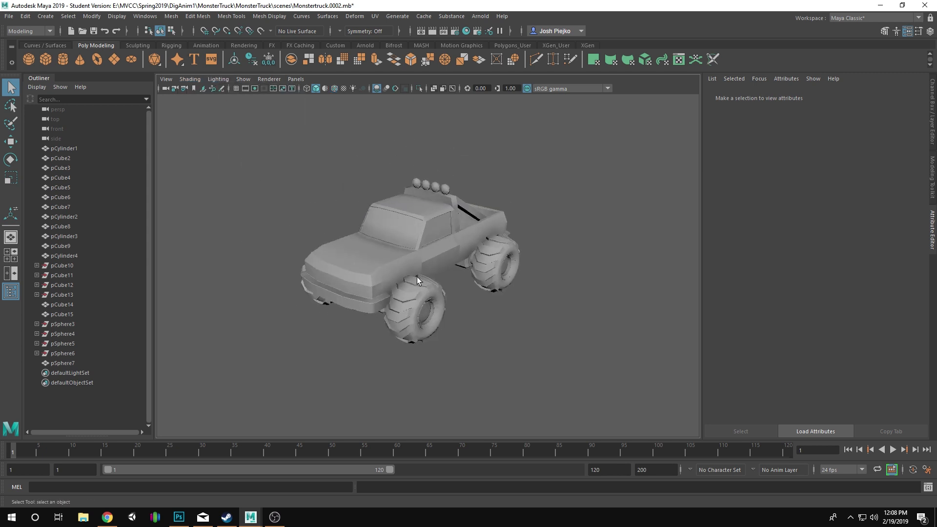
{"action": "middle_click_drag", "start_coordinate": [385, 292], "coordinate": [387, 287], "text": "alt"}
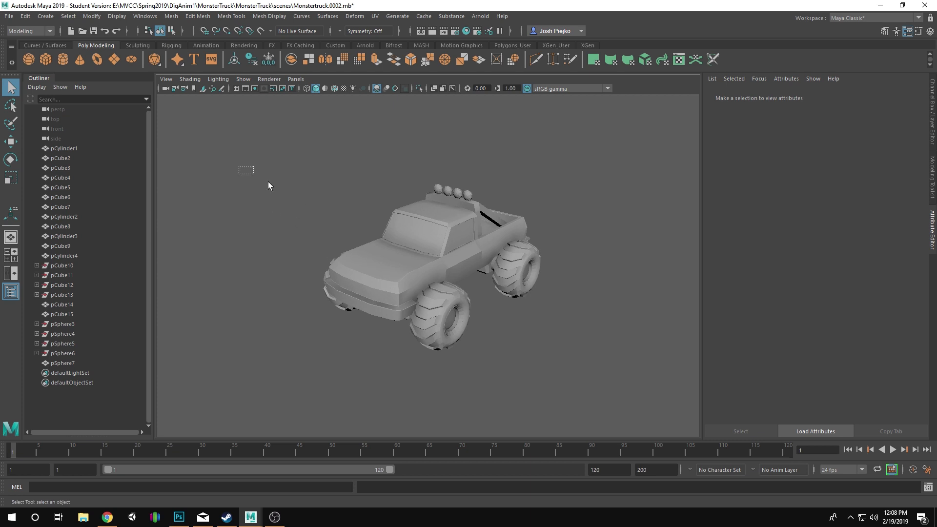
Step: Select the whole truck, show the Modeling Toolkit panel, and inspect it with smooth preview (3)
{"action": "left_click_drag", "start_coordinate": [268, 185], "coordinate": [532, 293]}
{"action": "left_click", "coordinate": [886, 31]}
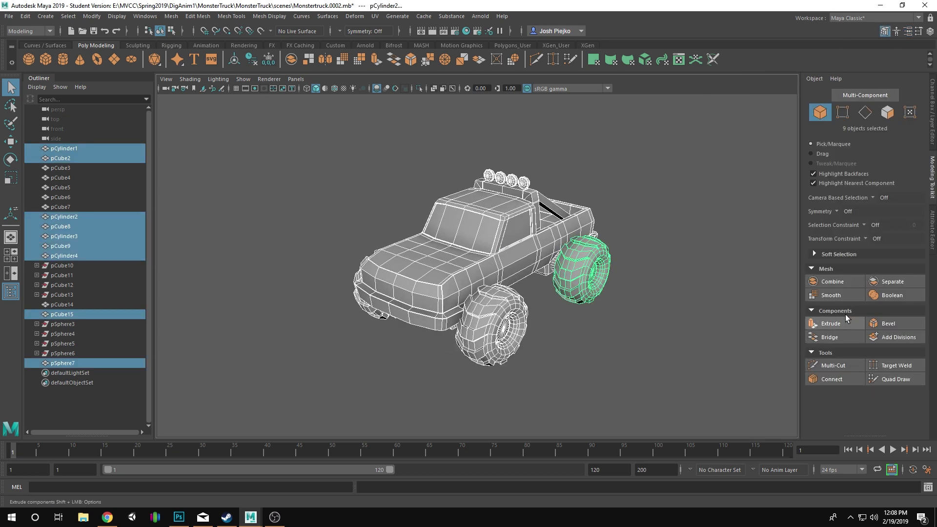
{"action": "scroll", "coordinate": [527, 290], "scroll_direction": "up", "scroll_amount": 3}
{"action": "middle_click_drag", "start_coordinate": [527, 290], "coordinate": [518, 285], "text": "alt"}
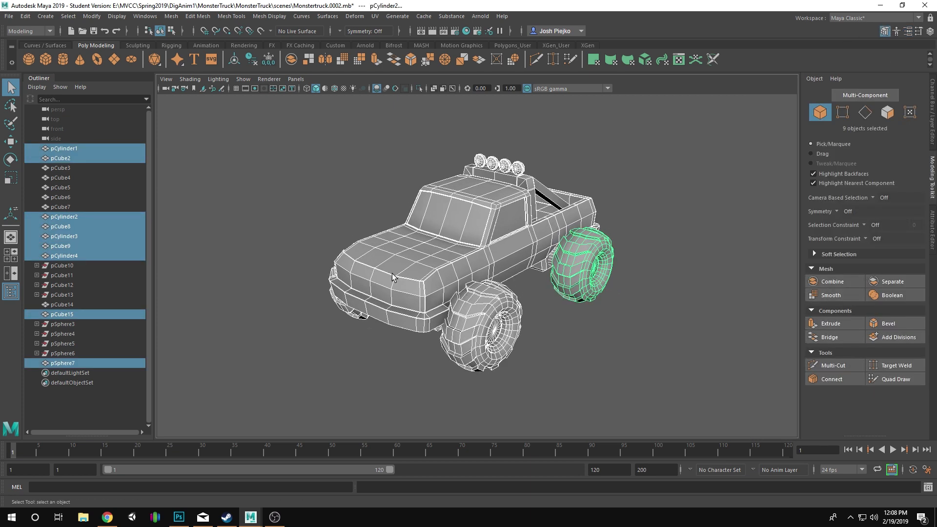
{"action": "key", "text": "3"}
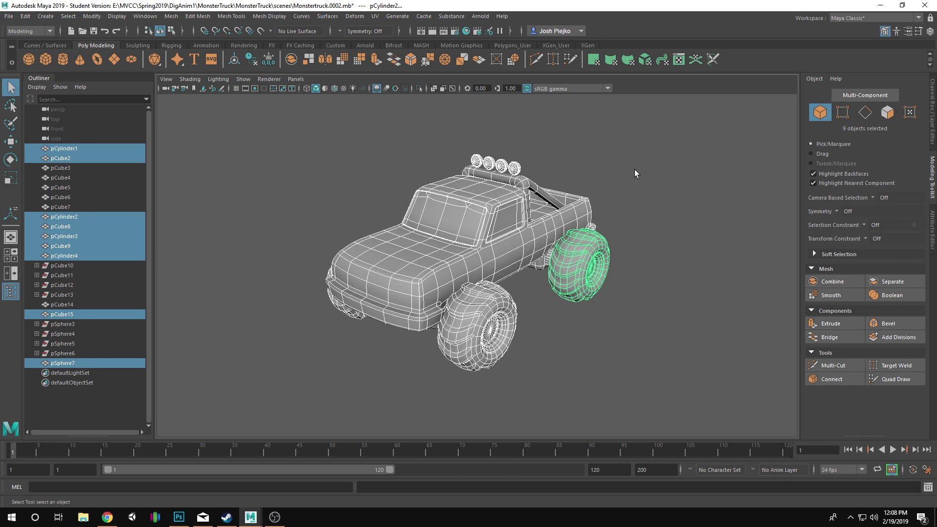
{"action": "left_click", "coordinate": [676, 236]}
{"action": "left_click_drag", "start_coordinate": [676, 236], "coordinate": [609, 294], "text": "alt"}
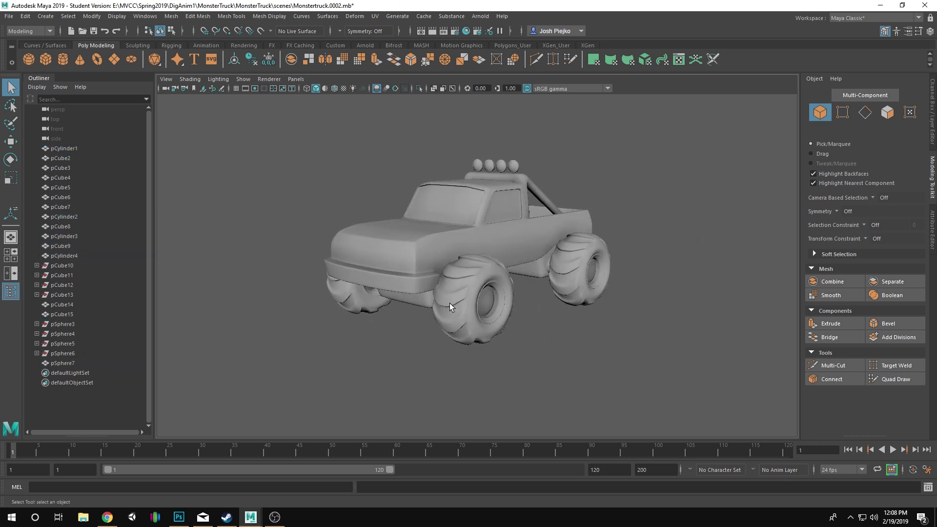
{"action": "left_click_drag", "start_coordinate": [449, 303], "coordinate": [439, 251], "text": "alt"}
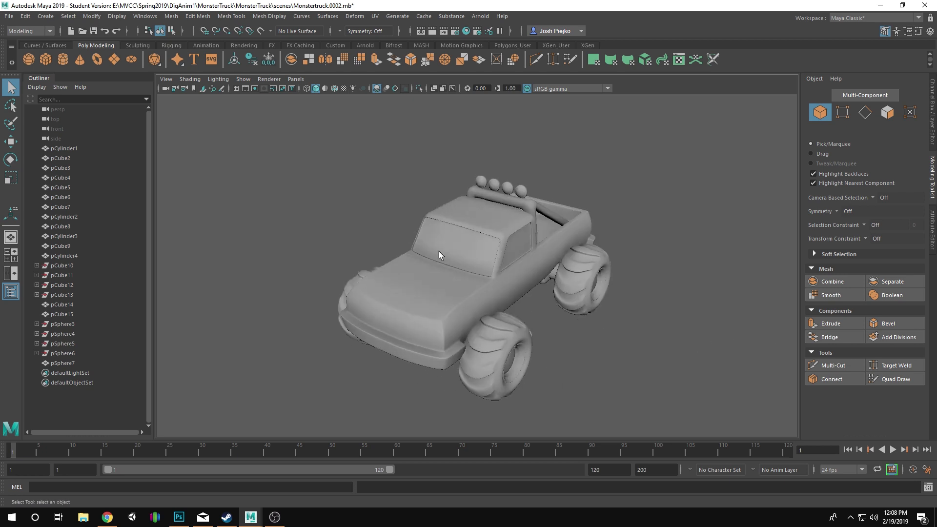
{"action": "left_click_drag", "start_coordinate": [204, 143], "coordinate": [574, 401]}
{"action": "left_click", "coordinate": [548, 376]}
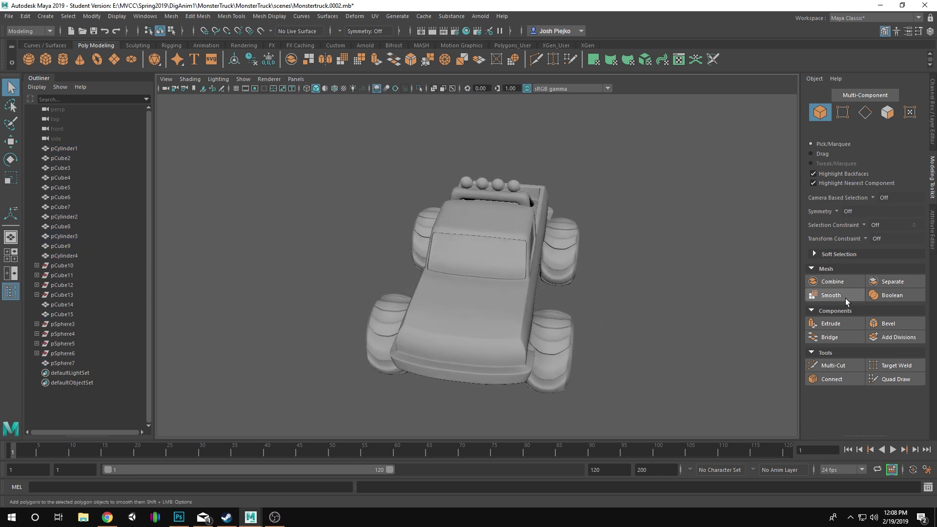
{"action": "left_click_drag", "start_coordinate": [761, 315], "coordinate": [719, 318], "text": "alt"}
Step: Toggle all nine truck objects between low-poly (1) and smooth preview (3), ending on low-poly
{"action": "left_click_drag", "start_coordinate": [312, 158], "coordinate": [688, 463]}
{"action": "left_click", "coordinate": [611, 373]}
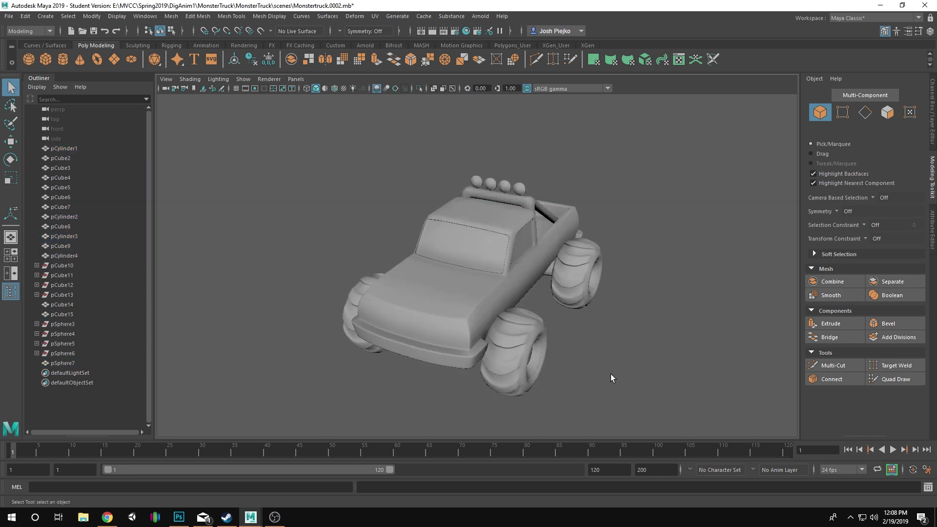
{"action": "left_click_drag", "start_coordinate": [293, 174], "coordinate": [703, 432]}
{"action": "key", "text": "1"}
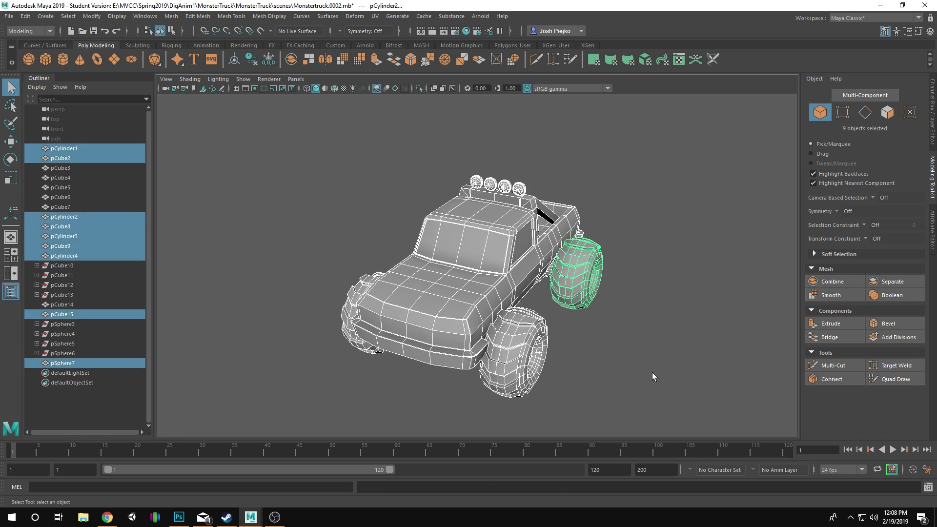
{"action": "left_click", "coordinate": [683, 356]}
{"action": "left_click_drag", "start_coordinate": [643, 294], "coordinate": [615, 290], "text": "alt"}
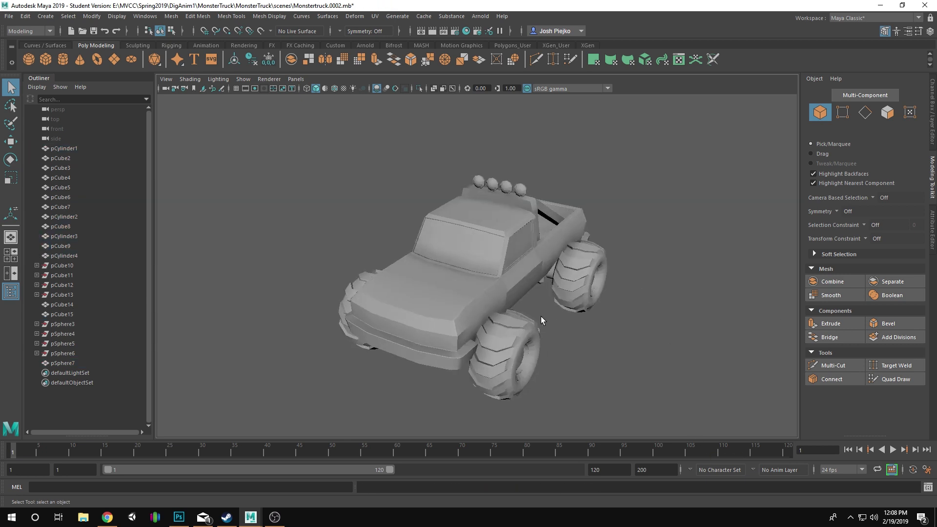
{"action": "left_click_drag", "start_coordinate": [284, 152], "coordinate": [682, 447]}
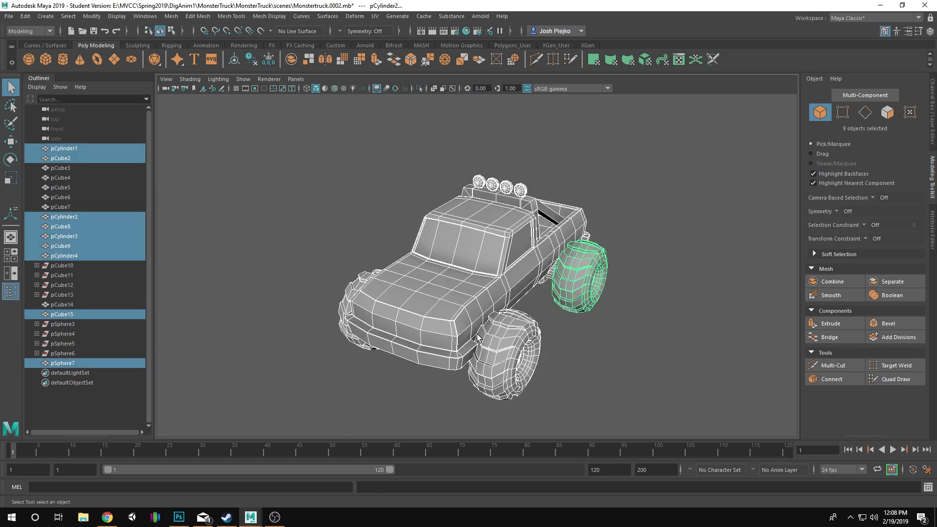
{"action": "key", "text": "3"}
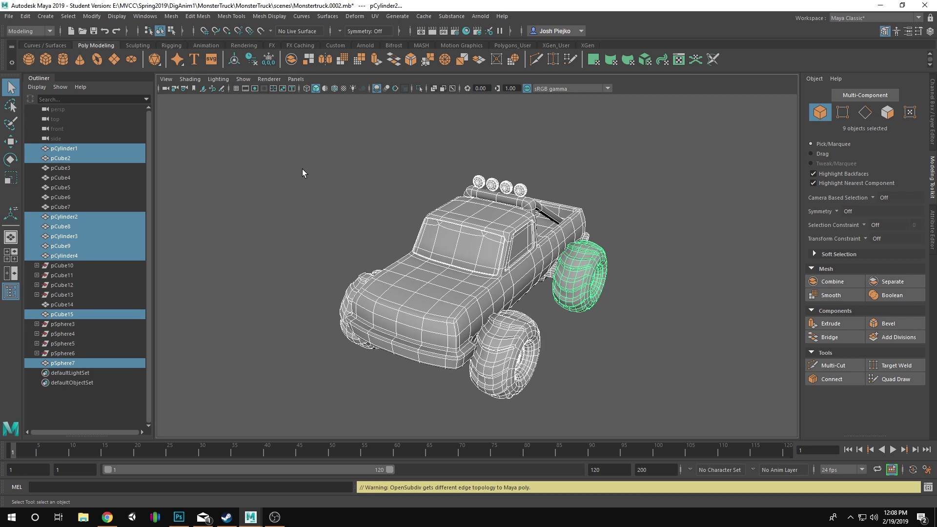
{"action": "left_click", "coordinate": [301, 164]}
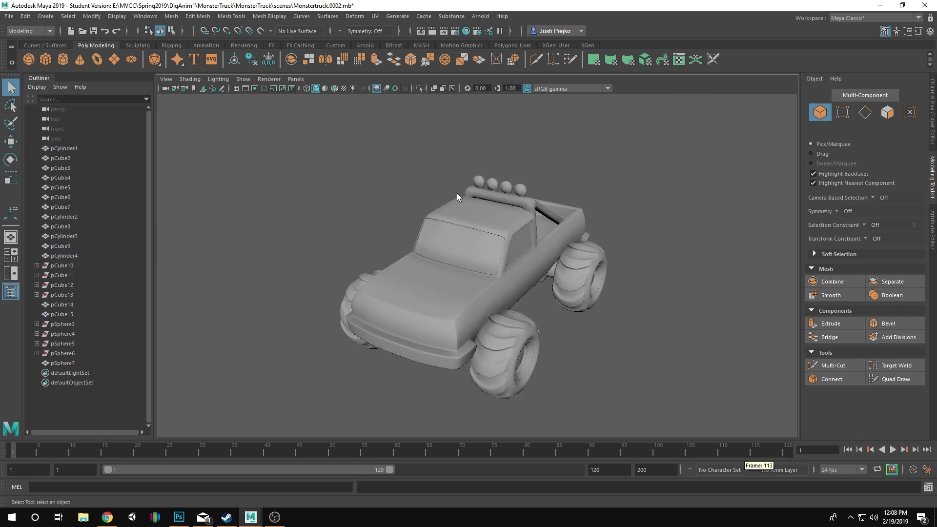
{"action": "left_click_drag", "start_coordinate": [226, 153], "coordinate": [626, 378]}
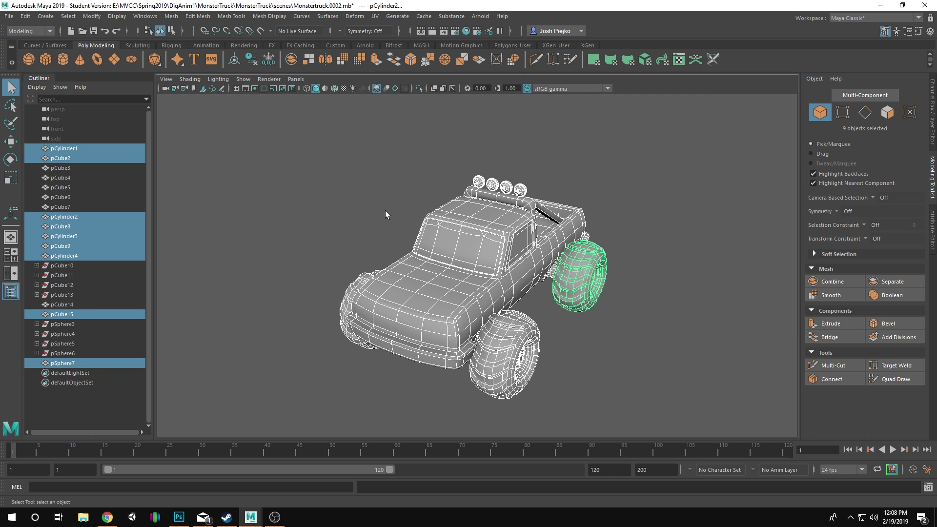
{"action": "key", "text": "1"}
{"action": "left_click", "coordinate": [338, 199]}
Step: Apply smooth preview (3) to the truck body and rear wheel
{"action": "left_click_drag", "start_coordinate": [338, 199], "coordinate": [619, 255], "text": "alt"}
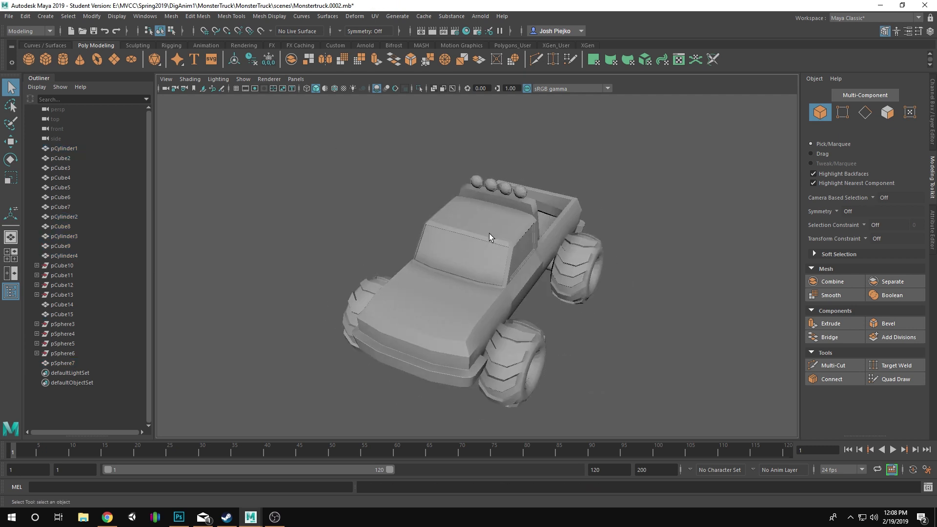
{"action": "left_click_drag", "start_coordinate": [490, 233], "coordinate": [543, 288]}
{"action": "key", "text": "3"}
{"action": "left_click", "coordinate": [647, 358]}
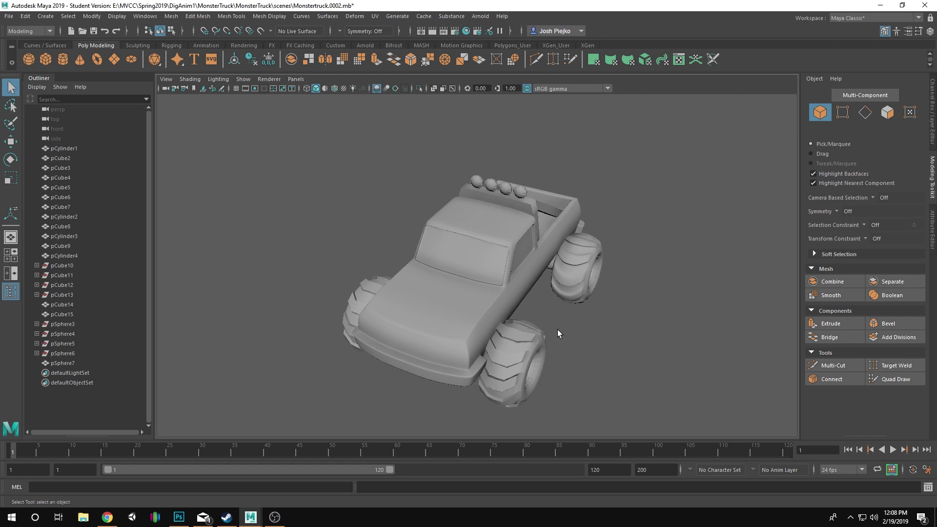
Step: Show the body pCube2 with its cage (2), then return it to faceted display (1)
{"action": "left_click", "coordinate": [461, 265]}
{"action": "key", "text": "2"}
{"action": "left_click", "coordinate": [514, 312]}
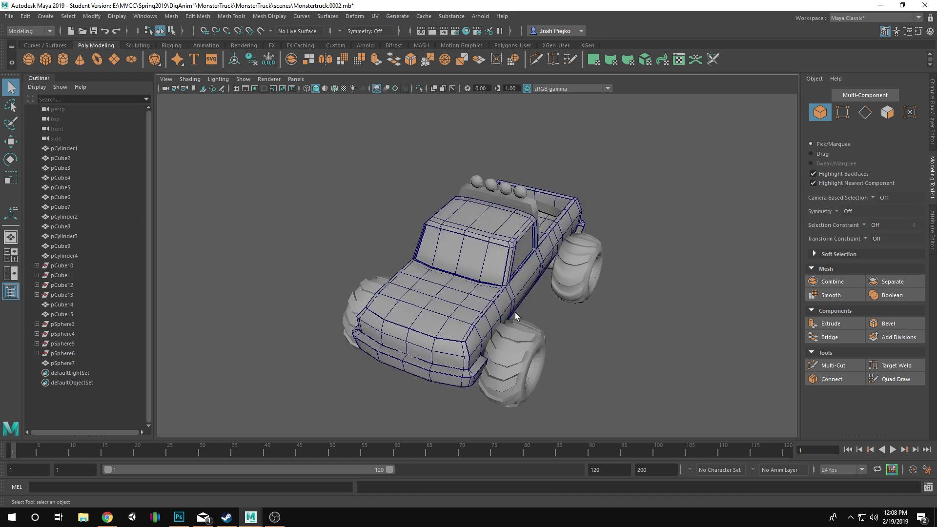
{"action": "right_click_drag", "start_coordinate": [514, 313], "coordinate": [644, 383], "text": "alt"}
{"action": "left_click", "coordinate": [570, 295]}
{"action": "key", "text": "1"}
{"action": "left_click", "coordinate": [644, 383]}
{"action": "left_click_drag", "start_coordinate": [645, 382], "coordinate": [604, 377], "text": "alt"}
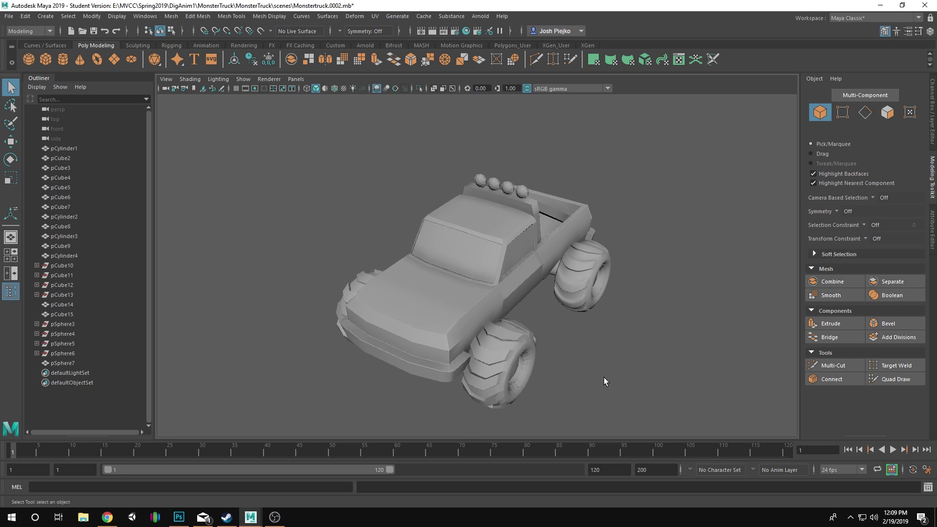
{"action": "left_click_drag", "start_coordinate": [654, 360], "coordinate": [604, 327], "text": "alt"}
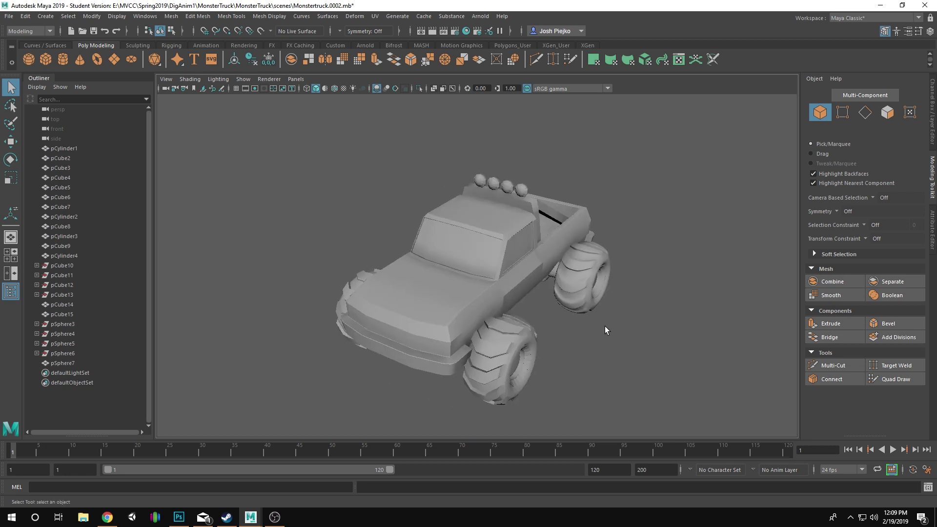
Step: Start a new scene, discarding unsaved changes to the truck file
{"action": "left_click", "coordinate": [884, 5]}
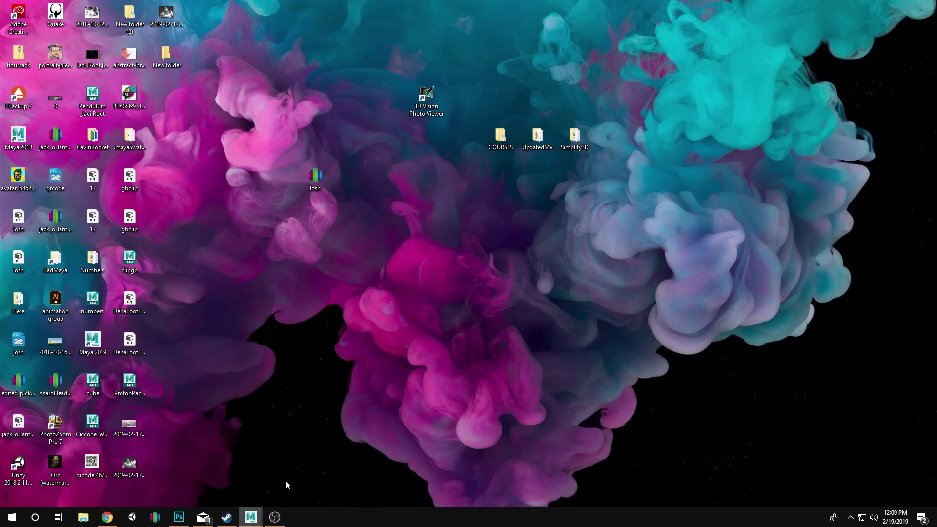
{"action": "left_click", "coordinate": [250, 517]}
{"action": "left_click", "coordinate": [9, 16]}
{"action": "left_click", "coordinate": [22, 33]}
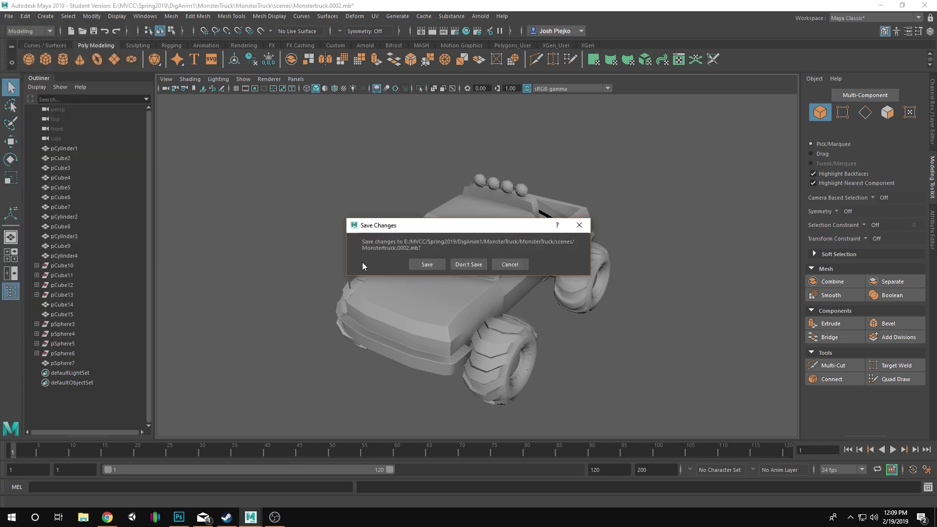
{"action": "left_click", "coordinate": [472, 265]}
Step: Switch to the four-view layout, then maximize the top view
{"action": "scroll", "coordinate": [490, 378], "scroll_direction": "up", "scroll_amount": 2}
{"action": "left_click_drag", "start_coordinate": [490, 378], "coordinate": [494, 377], "text": "alt"}
{"action": "key", "text": "space"}
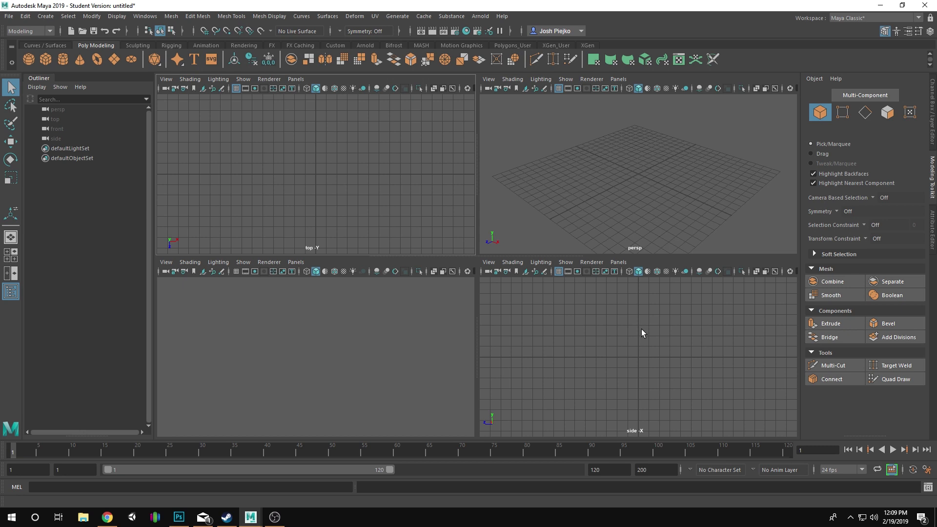
{"action": "key", "text": "space"}
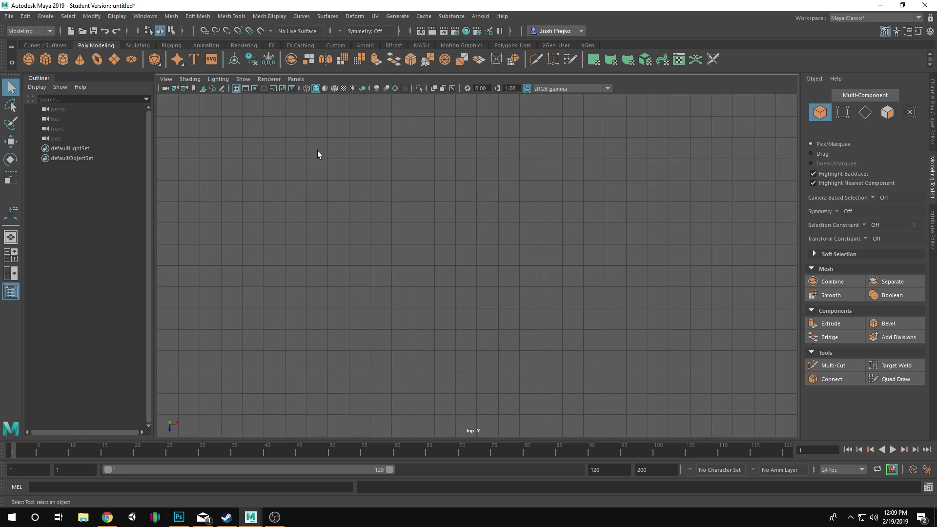
Step: Create a free image plane and load TopTruck.png from sourceimages as its image
{"action": "left_click", "coordinate": [48, 17]}
{"action": "left_click", "coordinate": [129, 148]}
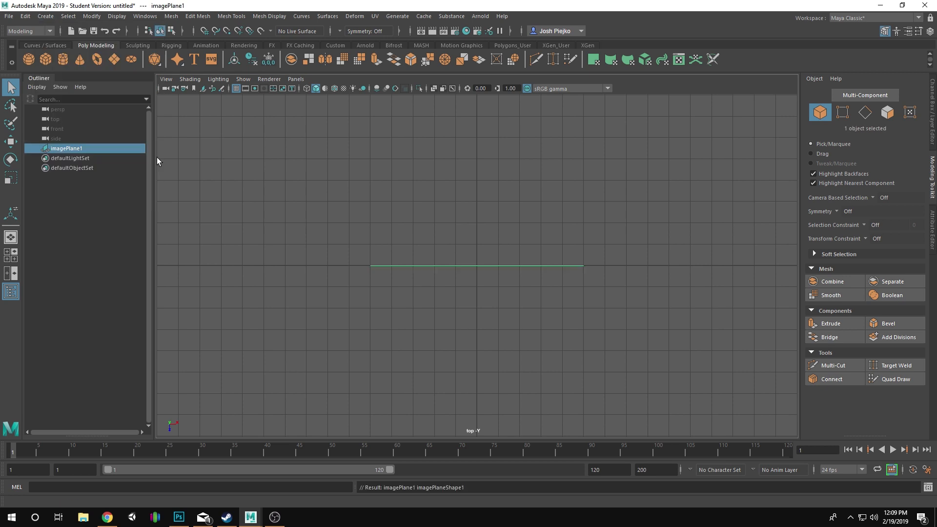
{"action": "left_click", "coordinate": [933, 224]}
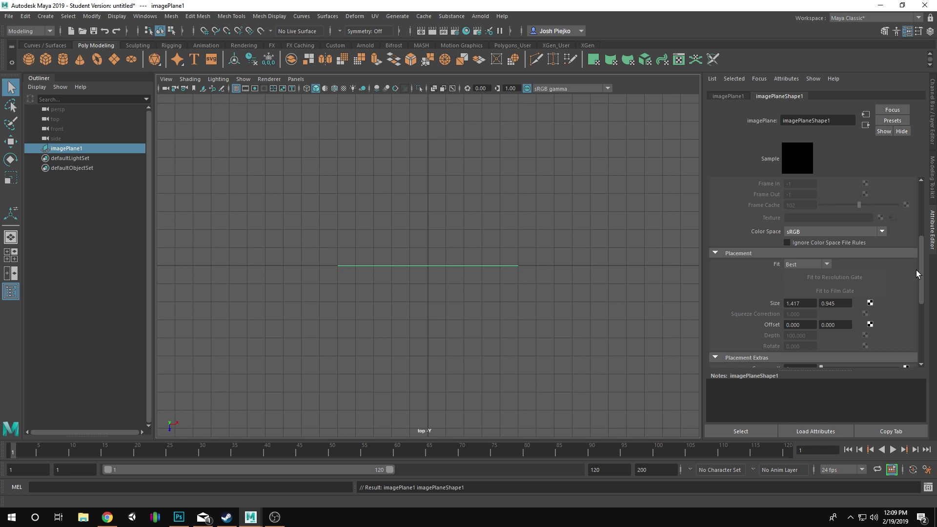
{"action": "left_click_drag", "start_coordinate": [921, 265], "coordinate": [932, 226]}
{"action": "left_click", "coordinate": [892, 256]}
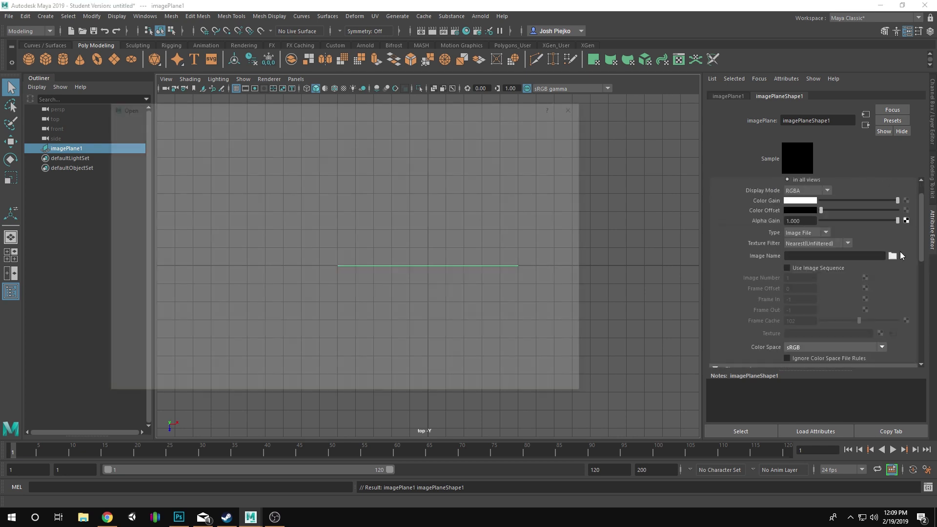
{"action": "left_click", "coordinate": [208, 173]}
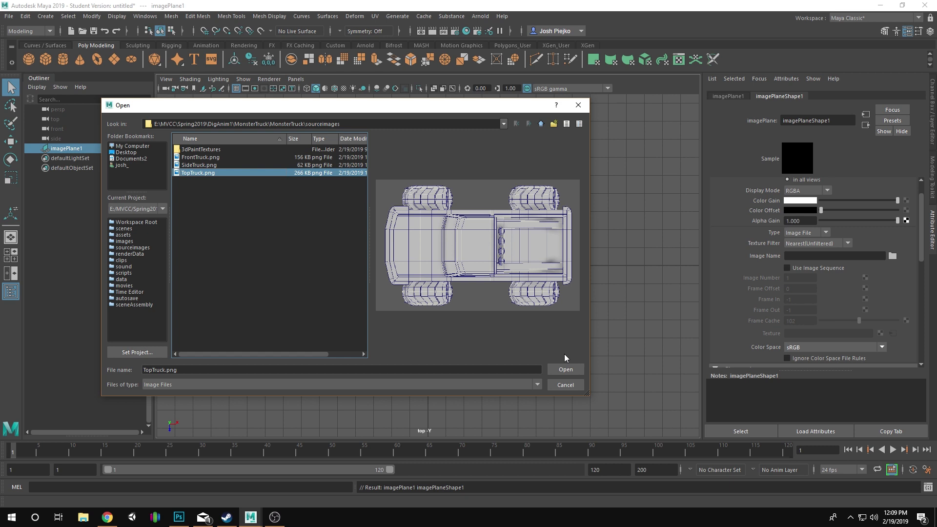
{"action": "left_click", "coordinate": [566, 369]}
Step: Select imagePlane1 and try a rotation around X, undoing it afterwards
{"action": "key", "text": "e"}
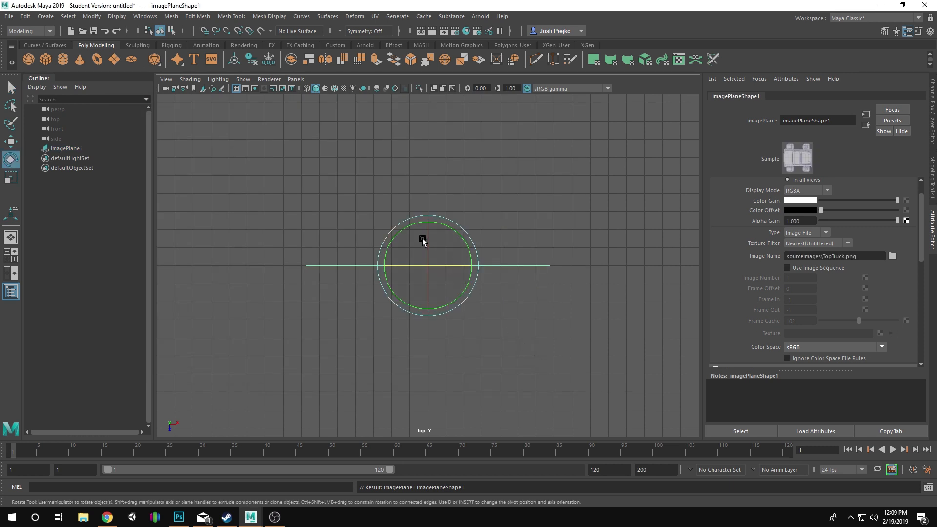
{"action": "left_click", "coordinate": [53, 149]}
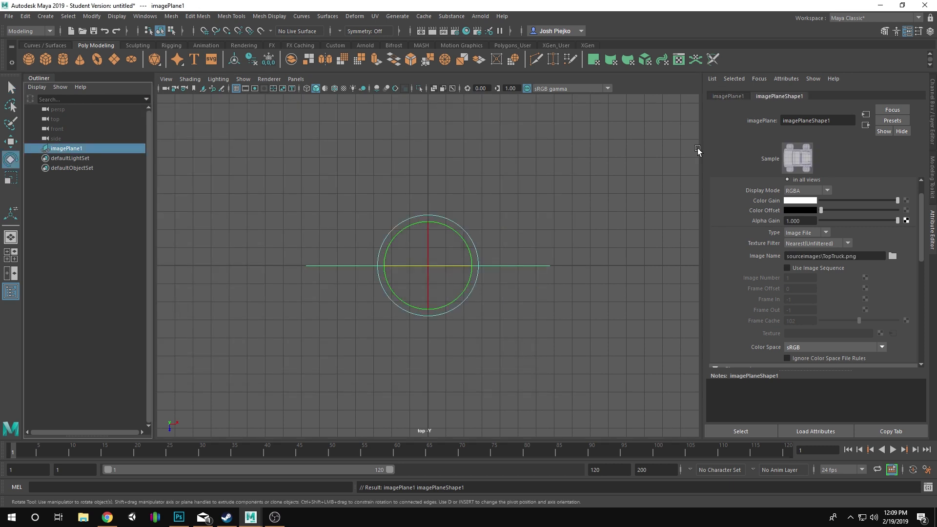
{"action": "left_click", "coordinate": [932, 132]}
{"action": "left_click", "coordinate": [554, 220]}
{"action": "left_click_drag", "start_coordinate": [497, 276], "coordinate": [411, 202]}
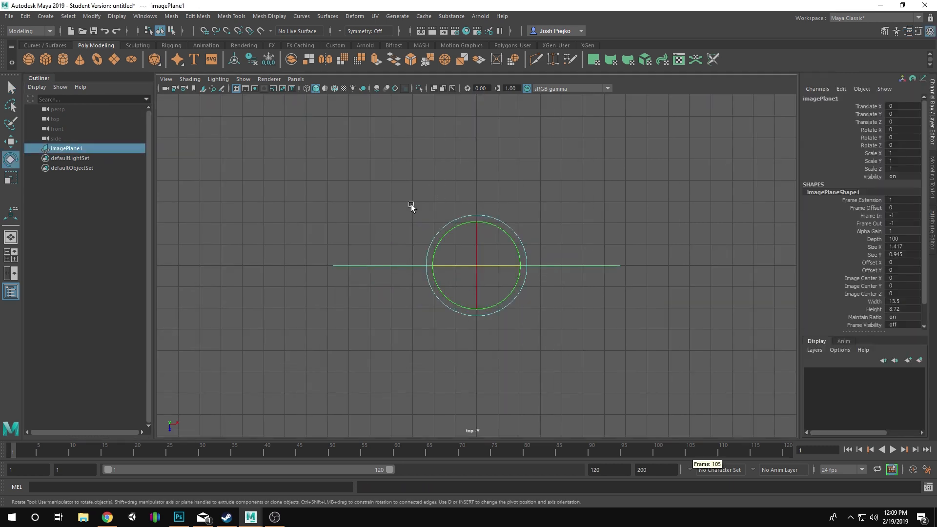
{"action": "middle_click_drag", "start_coordinate": [588, 222], "coordinate": [563, 221], "text": "alt"}
{"action": "scroll", "coordinate": [585, 227], "scroll_direction": "up", "scroll_amount": 1}
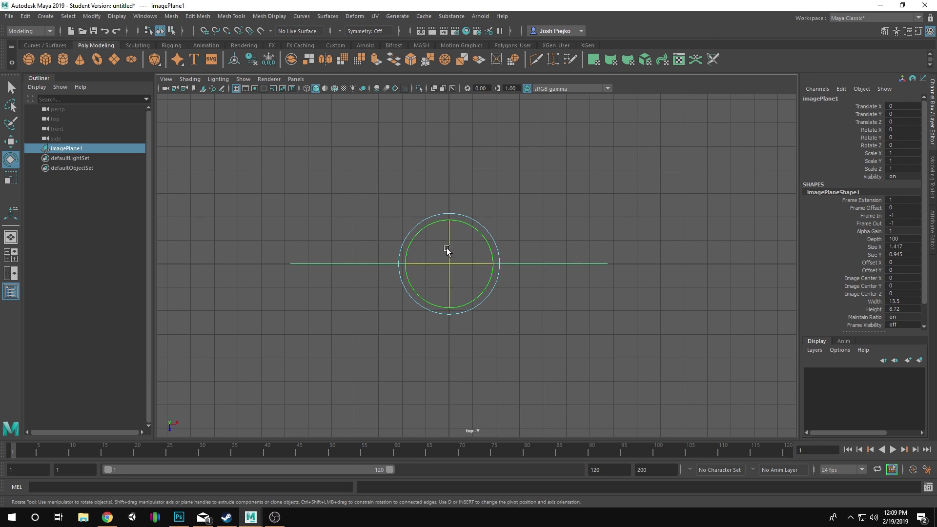
{"action": "left_click_drag", "start_coordinate": [440, 234], "coordinate": [448, 272]}
{"action": "key", "text": "ctrl+z"}
{"action": "middle_click_drag", "start_coordinate": [241, 121], "coordinate": [249, 139], "text": "alt"}
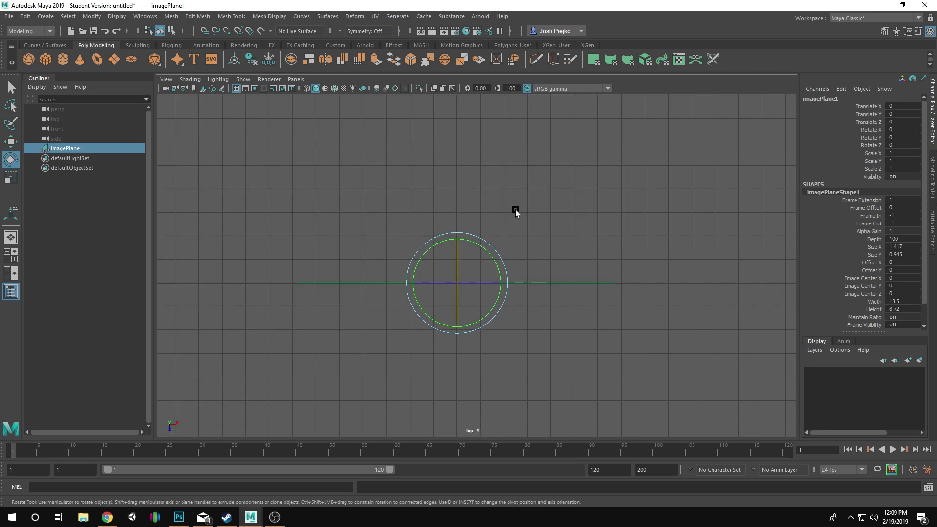
Step: Set imagePlane1's Rotate X to 90 and return to the four-view layout
{"action": "left_click_drag", "start_coordinate": [290, 151], "coordinate": [497, 360]}
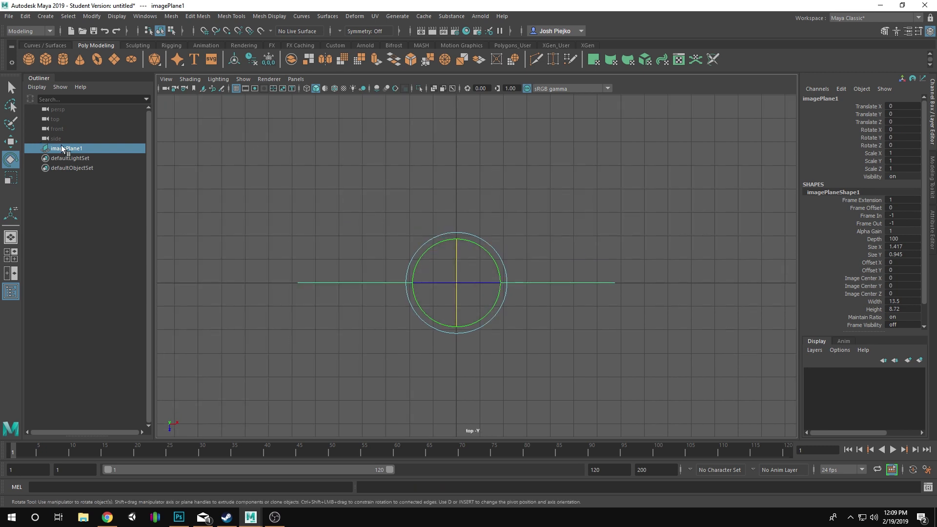
{"action": "left_click", "coordinate": [441, 224]}
{"action": "left_click", "coordinate": [73, 148]}
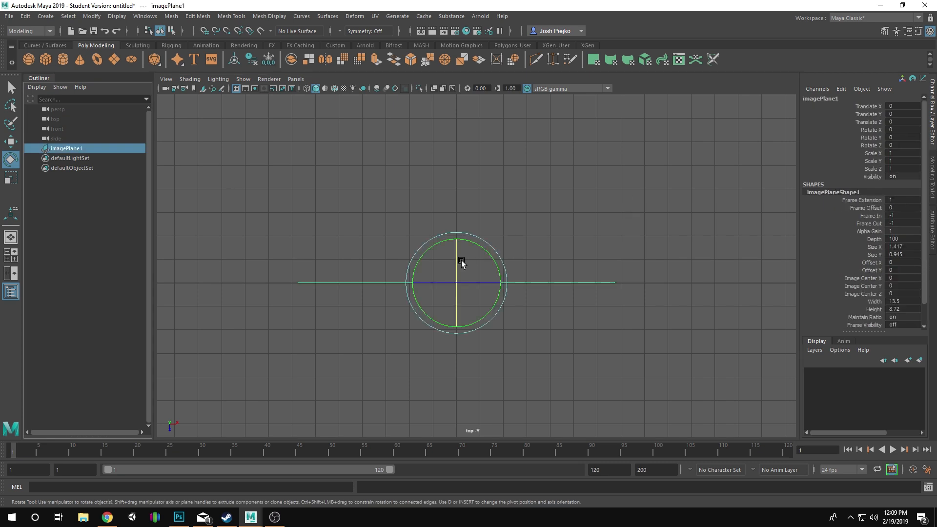
{"action": "mouse_move", "coordinate": [462, 264]}
{"action": "left_mouse_down"}
{"action": "mouse_move", "coordinate": [461, 287]}
{"action": "mouse_move", "coordinate": [472, 261]}
{"action": "mouse_move", "coordinate": [459, 284]}
{"action": "mouse_move", "coordinate": [455, 272]}
{"action": "left_mouse_up"}
{"action": "key", "text": "ctrl+z"}
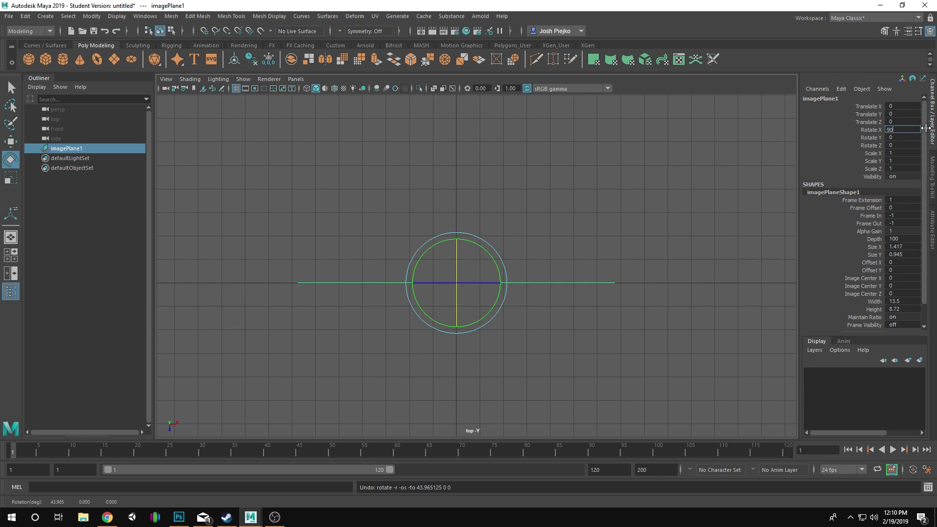
{"action": "type", "text": "90"}
{"action": "key", "text": "Return"}
{"action": "left_click", "coordinate": [722, 261]}
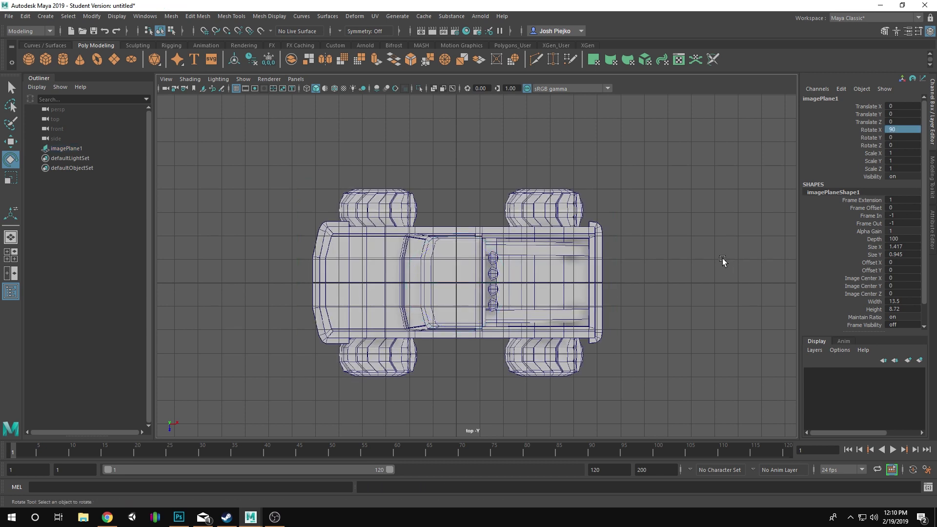
{"action": "key", "text": "space"}
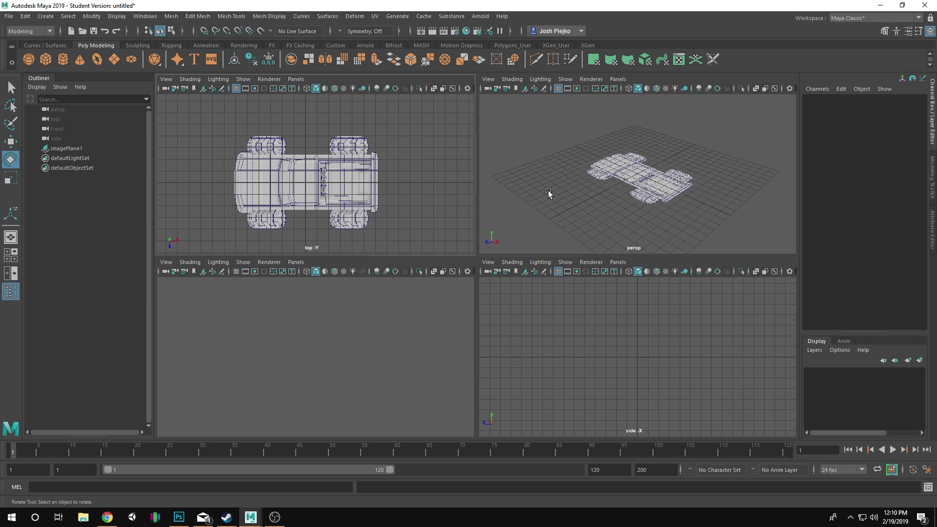
Step: Check the top plane in the perspective view, then maximize the side view
{"action": "mouse_move", "coordinate": [629, 187]}
{"action": "left_mouse_down", "text": "alt"}
{"action": "mouse_move", "coordinate": [653, 224]}
{"action": "mouse_move", "coordinate": [634, 228]}
{"action": "mouse_move", "coordinate": [684, 236]}
{"action": "mouse_move", "coordinate": [615, 198]}
{"action": "left_mouse_up", "text": "alt"}
{"action": "key", "text": "space"}
{"action": "left_click_drag", "start_coordinate": [430, 158], "coordinate": [532, 191], "text": "alt"}
{"action": "key", "text": "space"}
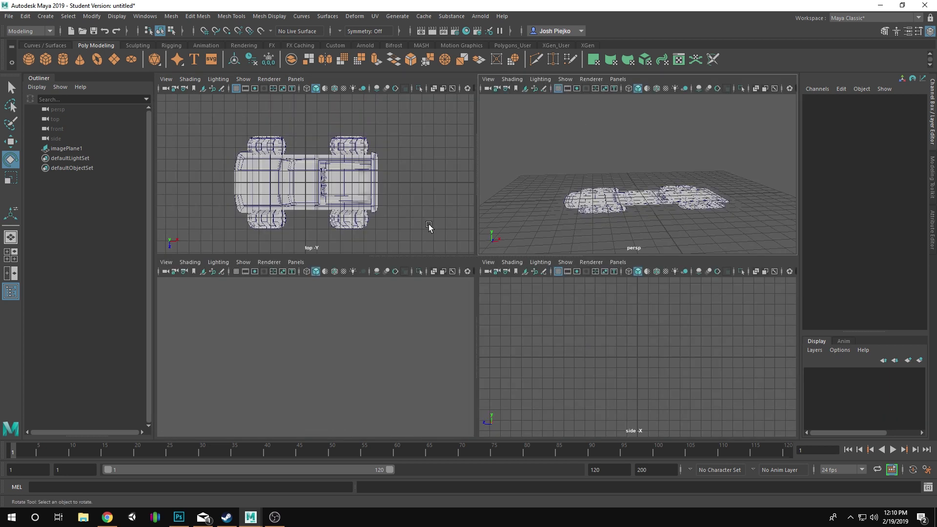
{"action": "key", "text": "space"}
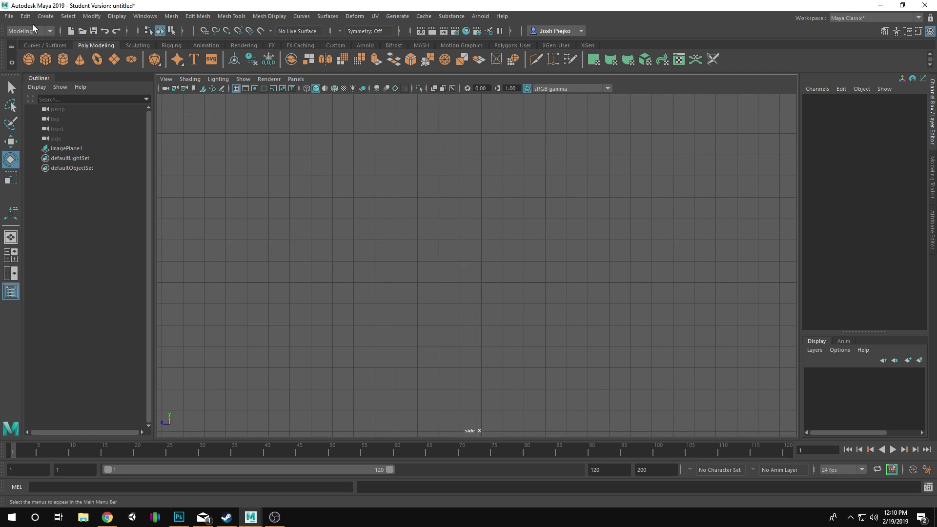
Step: Create a second free image plane with SideTruck.png as its image
{"action": "left_click", "coordinate": [46, 16]}
{"action": "left_click", "coordinate": [116, 148]}
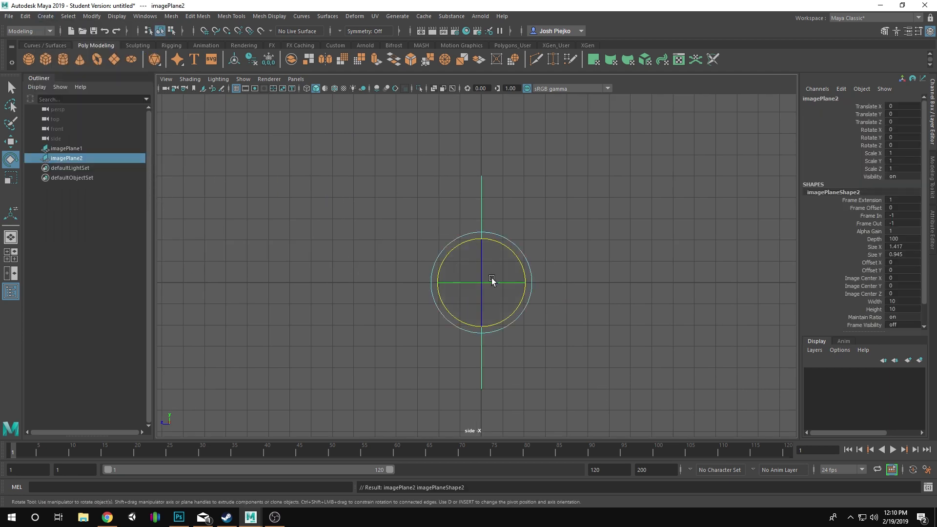
{"action": "left_click_drag", "start_coordinate": [493, 280], "coordinate": [710, 240]}
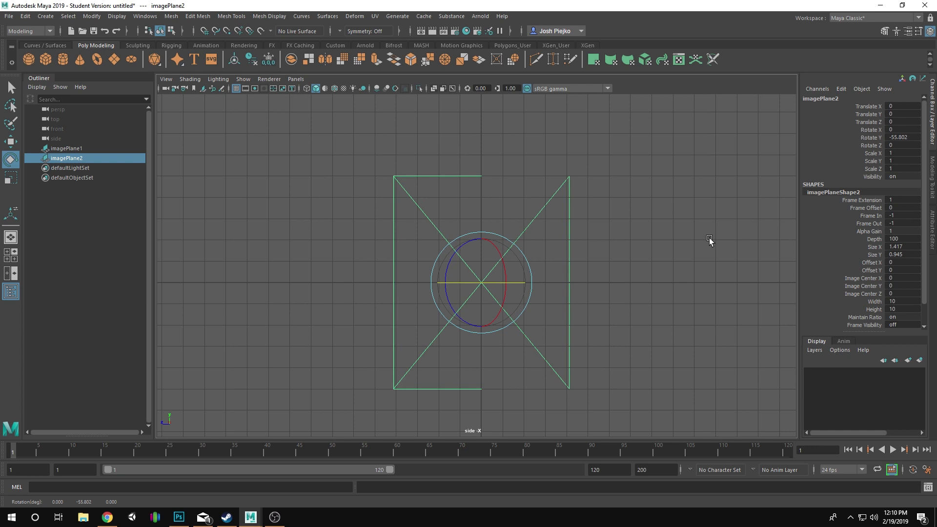
{"action": "left_click", "coordinate": [932, 177]}
{"action": "left_click", "coordinate": [933, 219]}
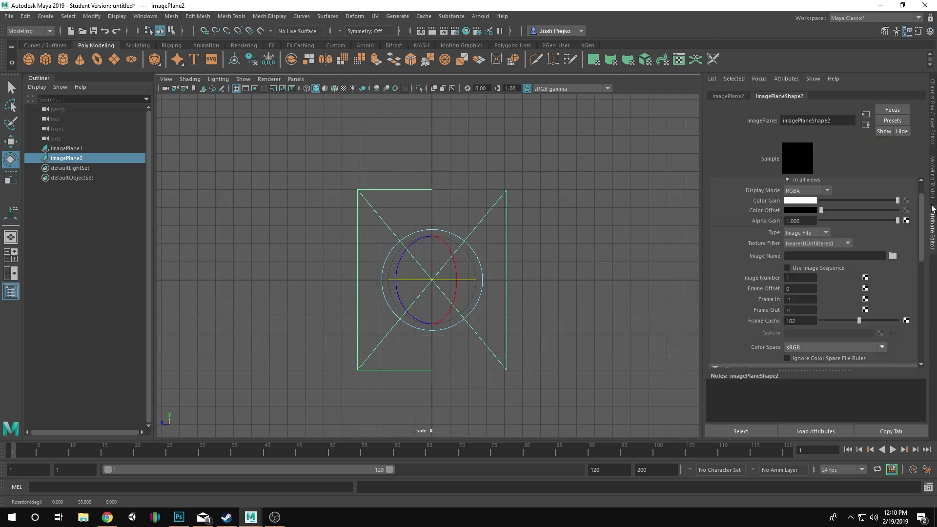
{"action": "left_click", "coordinate": [893, 258]}
{"action": "left_click", "coordinate": [199, 165]}
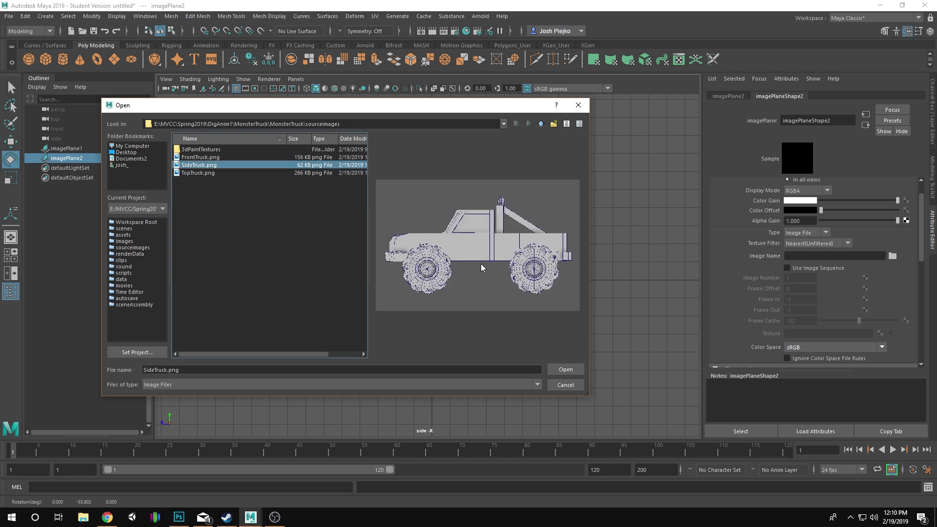
{"action": "left_click", "coordinate": [566, 369]}
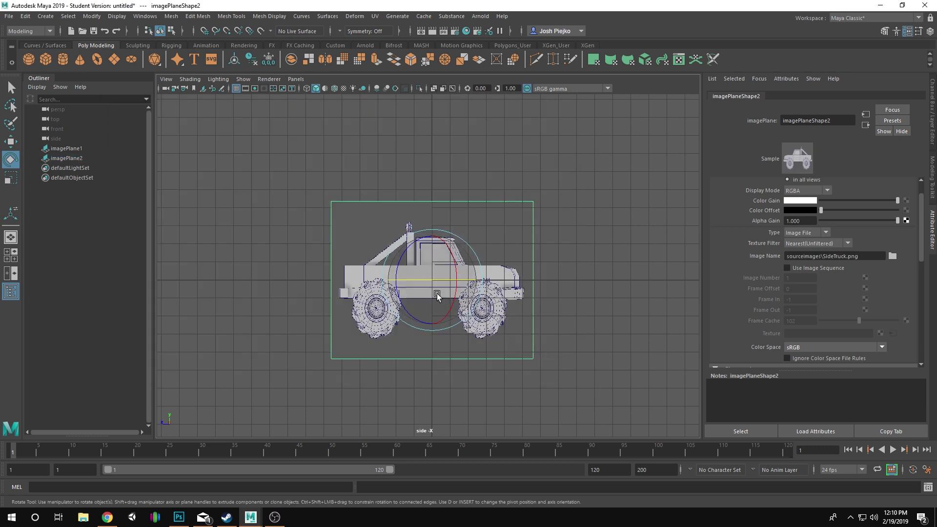
{"action": "left_click_drag", "start_coordinate": [416, 280], "coordinate": [439, 281]}
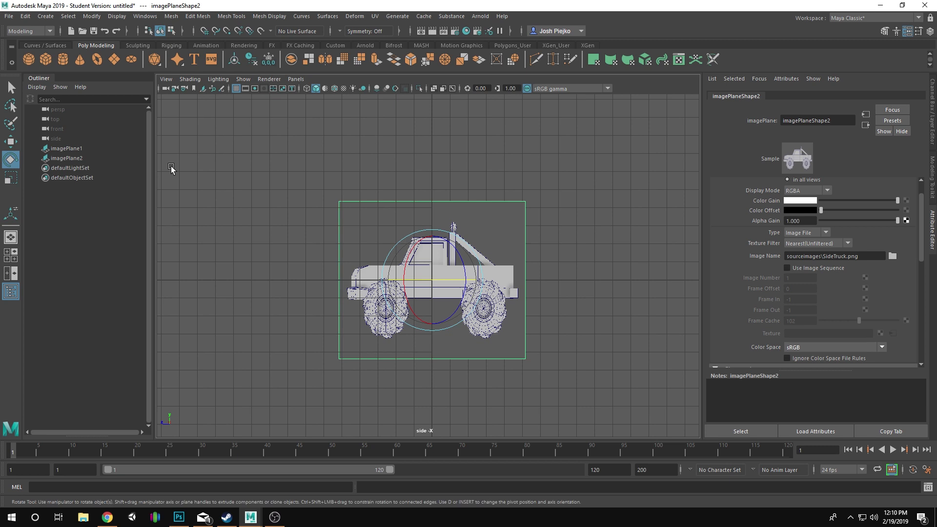
{"action": "left_click", "coordinate": [75, 159]}
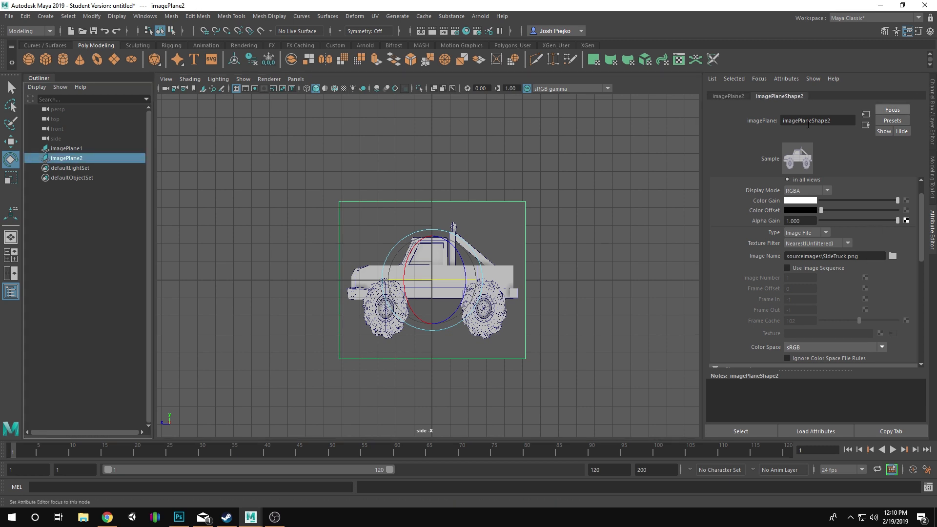
{"action": "left_click", "coordinate": [11, 255]}
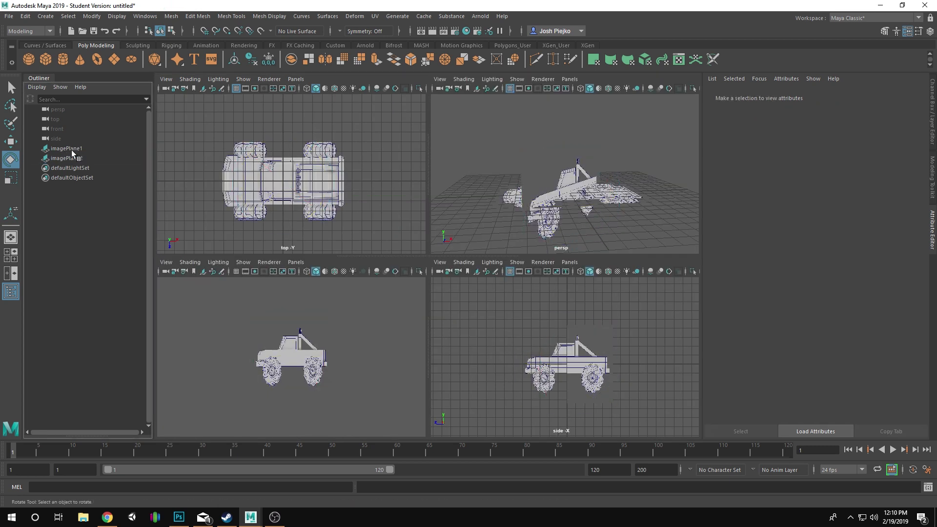
Step: Set imagePlane2's Rotate Y to 180 in the Channel Box
{"action": "left_click", "coordinate": [934, 99]}
{"action": "left_click", "coordinate": [906, 138]}
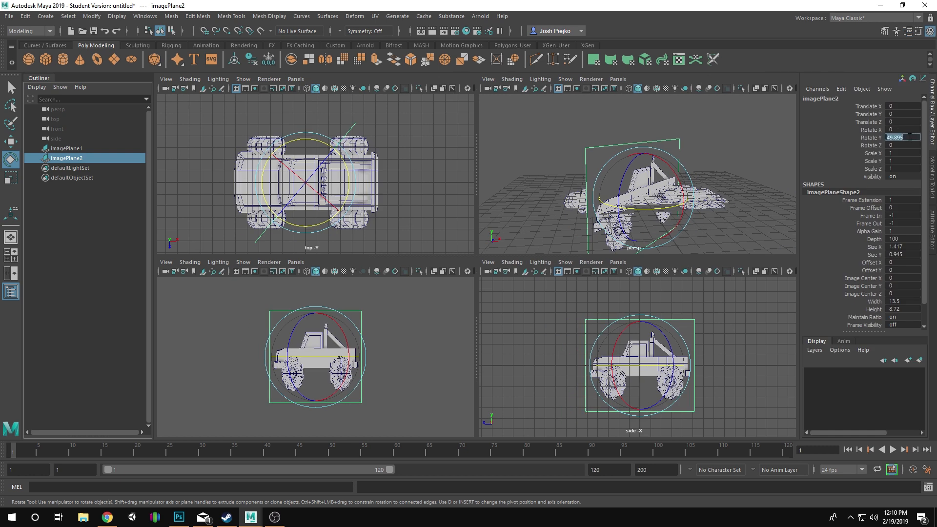
{"action": "type", "text": "90"}
{"action": "key", "text": "Return"}
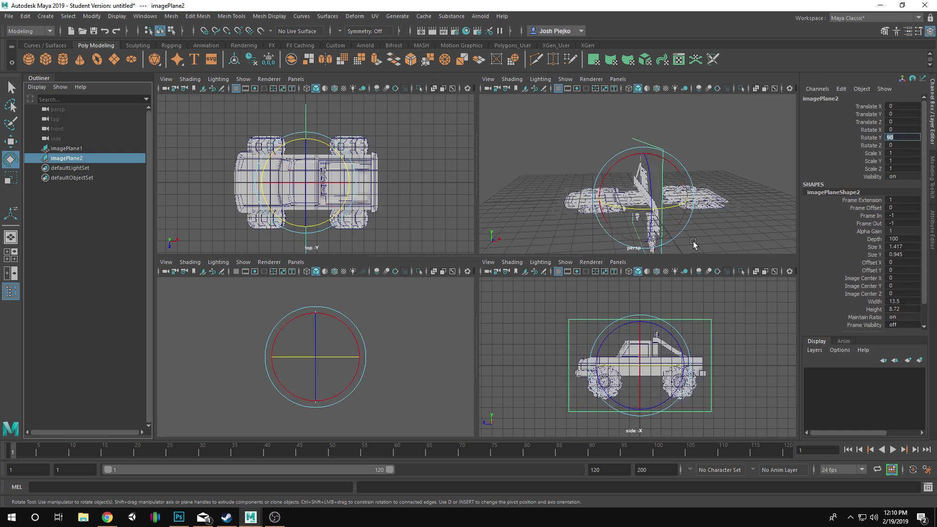
{"action": "left_click_drag", "start_coordinate": [615, 188], "coordinate": [677, 194], "text": "alt"}
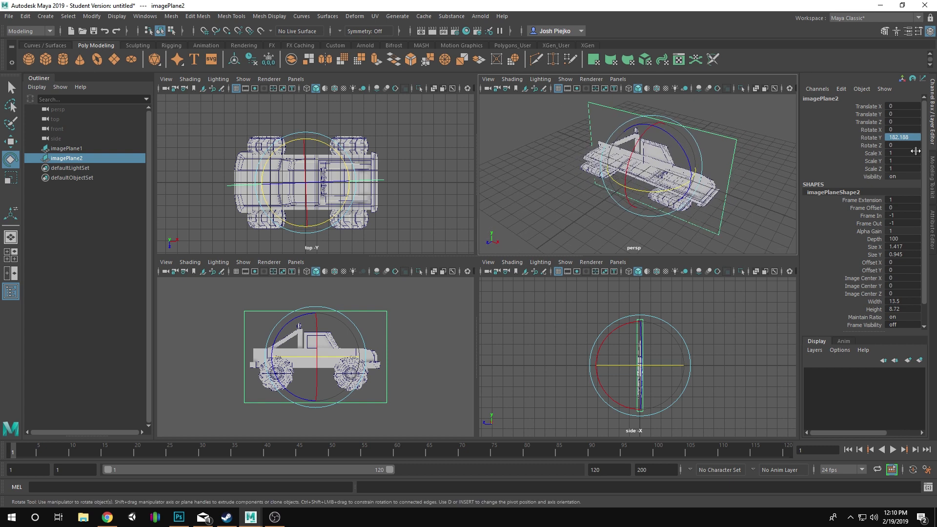
{"action": "double_click", "coordinate": [904, 138]}
{"action": "key", "text": "Return"}
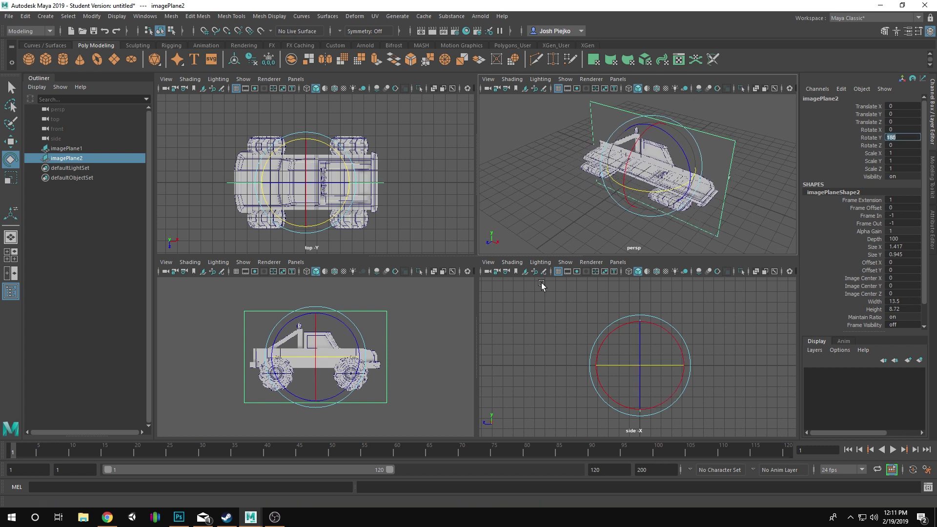
{"action": "left_click_drag", "start_coordinate": [542, 287], "coordinate": [557, 293], "text": "alt"}
{"action": "left_click_drag", "start_coordinate": [747, 210], "coordinate": [727, 227], "text": "alt"}
Step: Set imagePlane1's Rotate Y to 180, keeping Rotate X at 90
{"action": "left_click", "coordinate": [718, 201]}
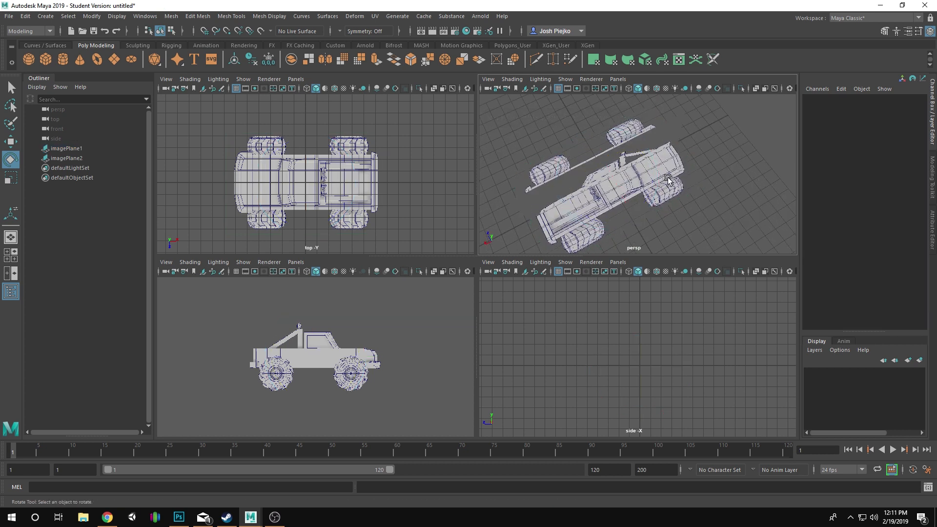
{"action": "left_click_drag", "start_coordinate": [670, 180], "coordinate": [659, 171], "text": "alt"}
{"action": "double_click", "coordinate": [902, 130]}
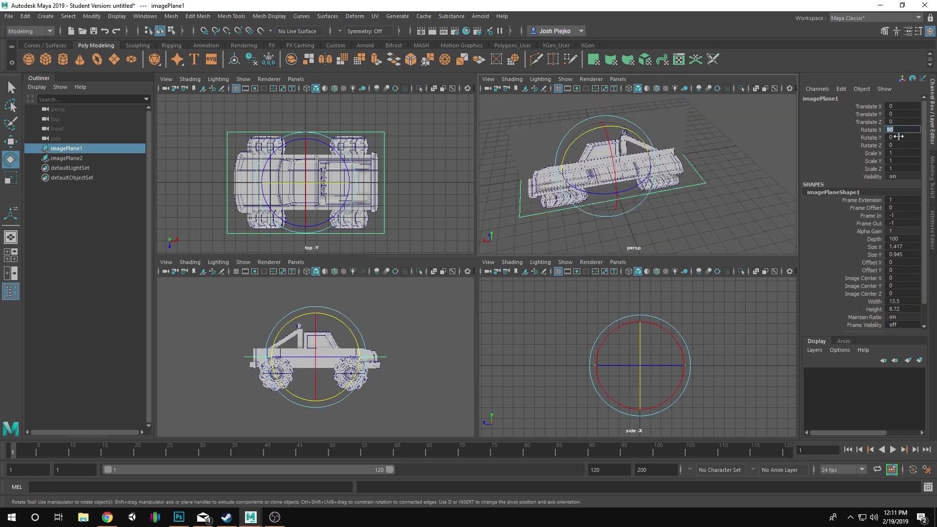
{"action": "key", "text": "Tab"}
{"action": "key", "text": "Return"}
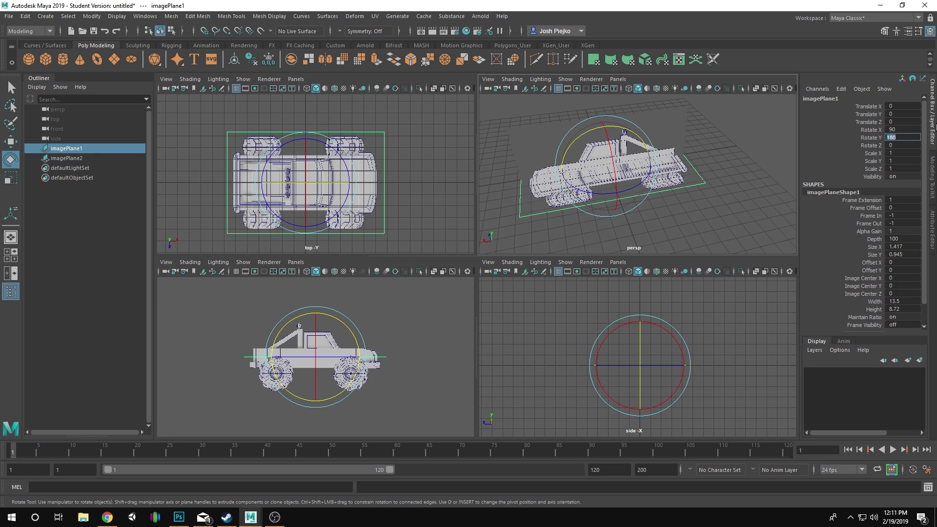
{"action": "left_click", "coordinate": [757, 195]}
Step: Move imagePlane2 along Z to Translate Z 6.084
{"action": "left_click_drag", "start_coordinate": [605, 157], "coordinate": [654, 179], "text": "alt"}
{"action": "left_click", "coordinate": [602, 151]}
{"action": "key", "text": "w"}
{"action": "mouse_move", "coordinate": [575, 179]}
{"action": "left_mouse_down"}
{"action": "mouse_move", "coordinate": [493, 163]}
{"action": "mouse_move", "coordinate": [581, 176]}
{"action": "left_mouse_up"}
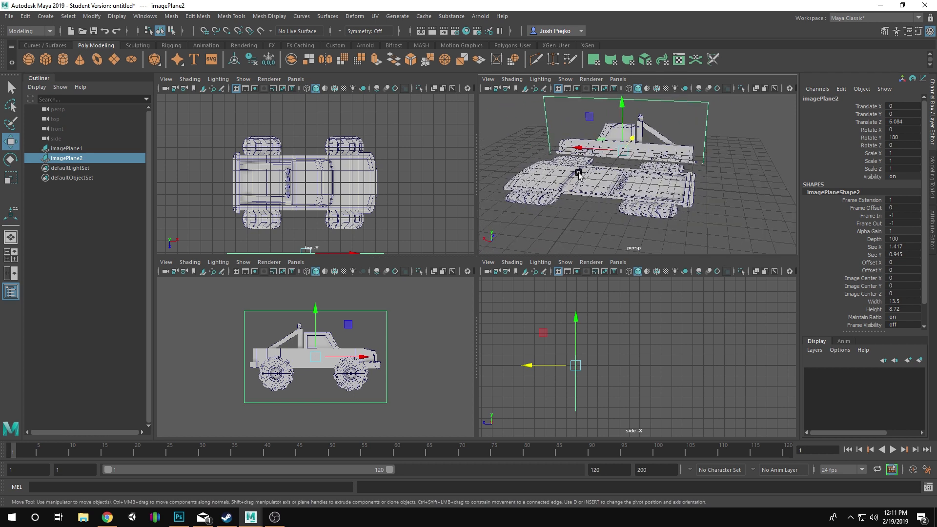
Step: Adjust imagePlane2's height along Y until it stands just above the grid at Translate Y 3.243
{"action": "key", "text": "space"}
{"action": "left_click_drag", "start_coordinate": [578, 223], "coordinate": [540, 128], "text": "alt"}
{"action": "scroll", "coordinate": [456, 201], "scroll_direction": "up", "scroll_amount": 5}
{"action": "scroll", "coordinate": [540, 127], "scroll_direction": "down", "scroll_amount": 8}
{"action": "left_click_drag", "start_coordinate": [413, 283], "coordinate": [434, 247], "text": "alt"}
{"action": "scroll", "coordinate": [422, 230], "scroll_direction": "up", "scroll_amount": 3}
{"action": "left_click_drag", "start_coordinate": [358, 186], "coordinate": [350, 114]}
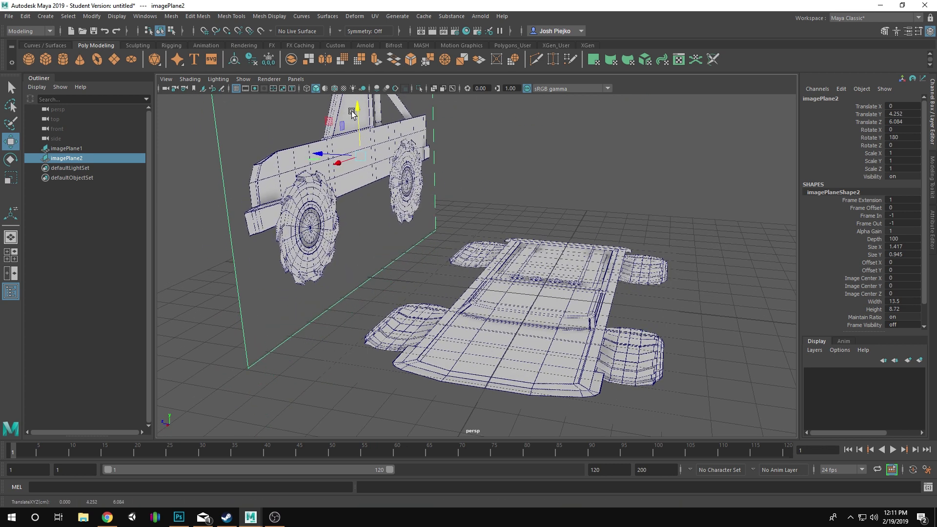
{"action": "scroll", "coordinate": [391, 195], "scroll_direction": "down", "scroll_amount": 4}
{"action": "left_click_drag", "start_coordinate": [415, 266], "coordinate": [482, 243], "text": "alt"}
{"action": "middle_click_drag", "start_coordinate": [482, 243], "coordinate": [492, 280], "text": "alt"}
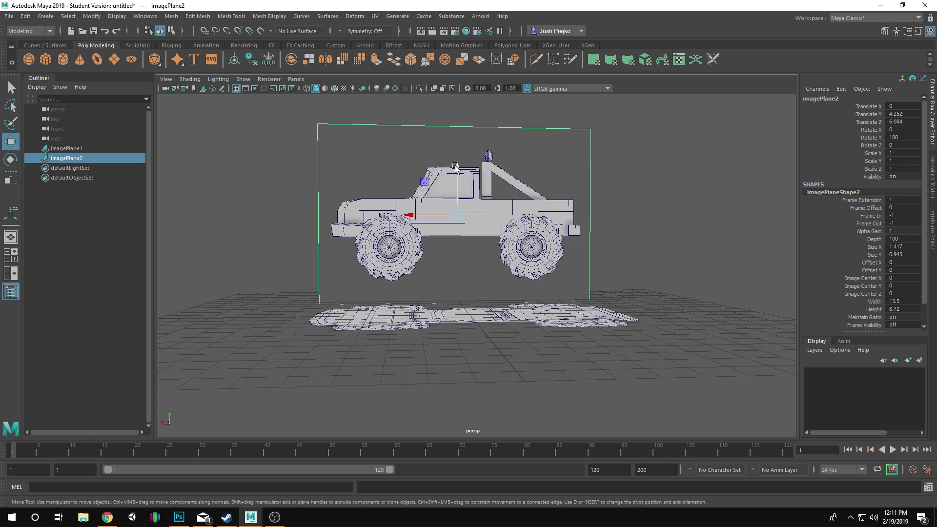
{"action": "left_click_drag", "start_coordinate": [458, 168], "coordinate": [500, 233]}
{"action": "left_click", "coordinate": [704, 273]}
Step: Orbit and toggle between the four-view and single perspective layouts to inspect both reference planes
{"action": "scroll", "coordinate": [586, 268], "scroll_direction": "down", "scroll_amount": 3}
{"action": "left_click_drag", "start_coordinate": [556, 263], "coordinate": [584, 271], "text": "alt"}
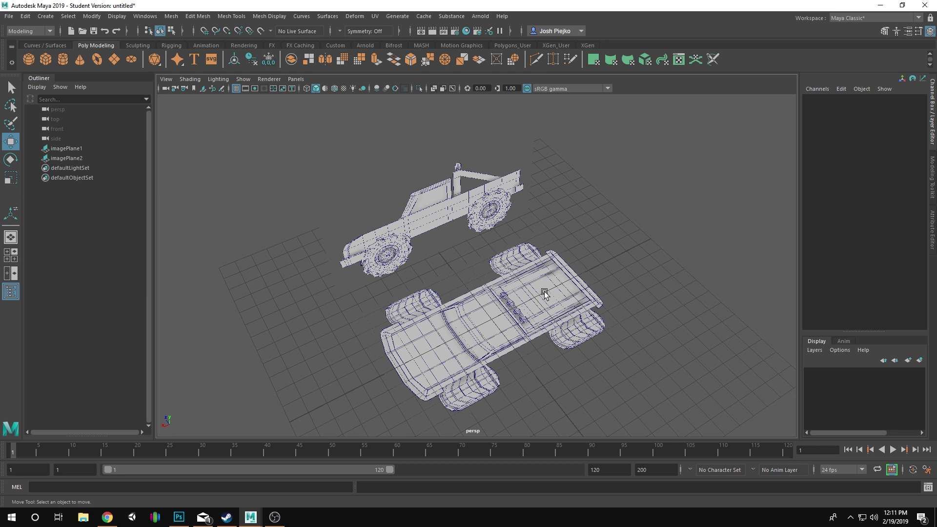
{"action": "key", "text": "space"}
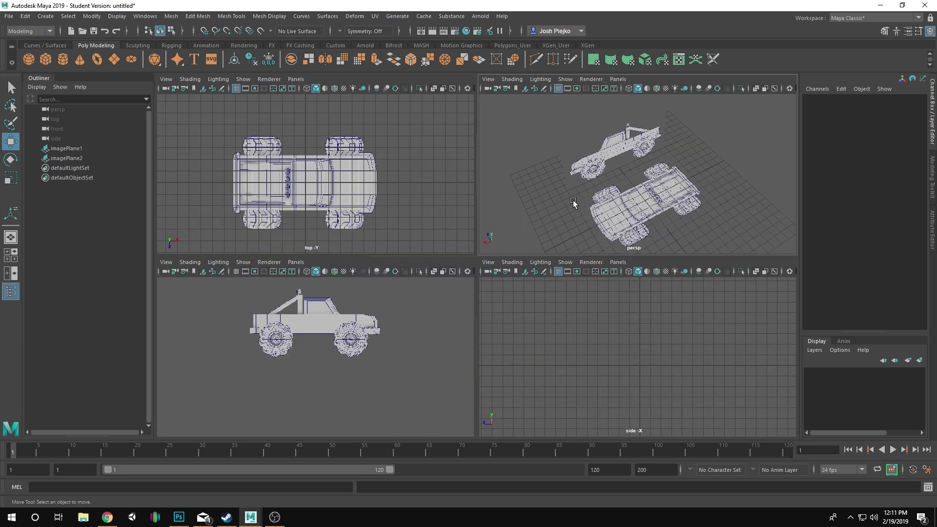
{"action": "left_click_drag", "start_coordinate": [574, 203], "coordinate": [626, 121], "text": "alt"}
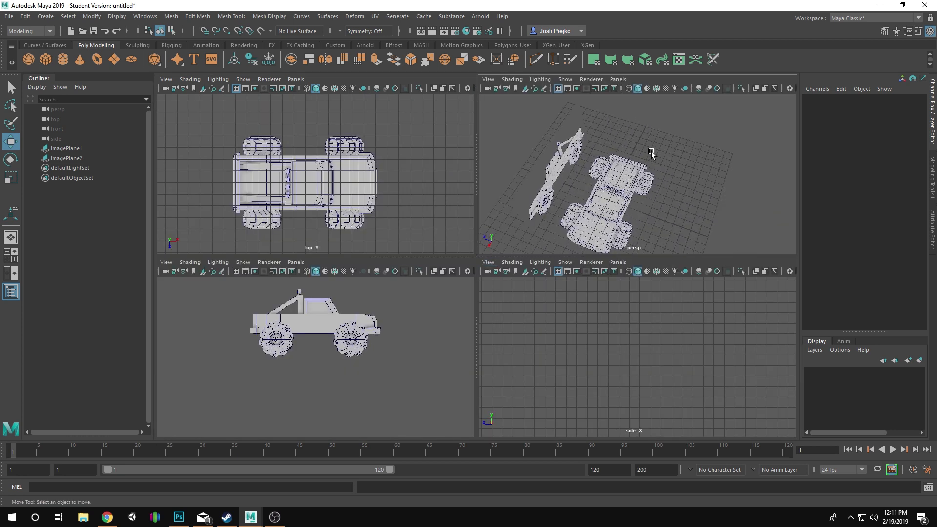
{"action": "left_click_drag", "start_coordinate": [651, 154], "coordinate": [670, 166], "text": "alt"}
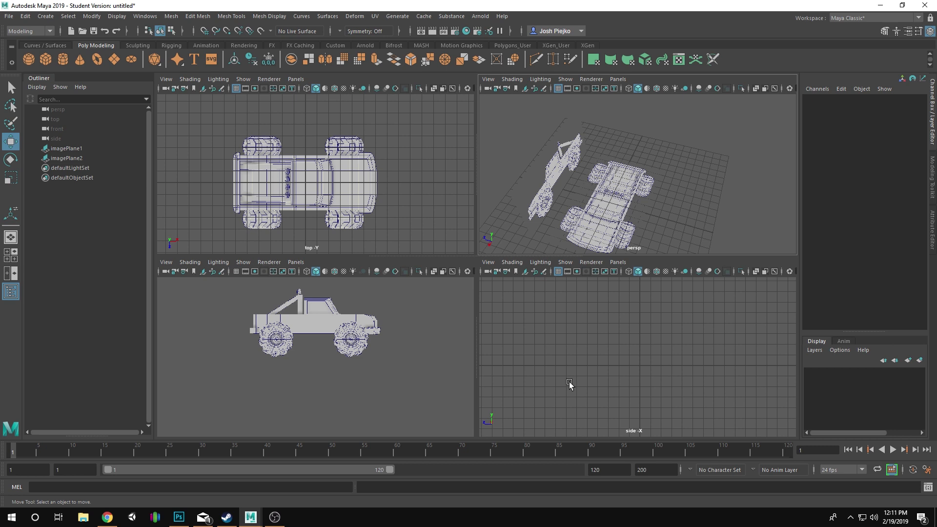
{"action": "middle_click_drag", "start_coordinate": [415, 322], "coordinate": [409, 336], "text": "alt"}
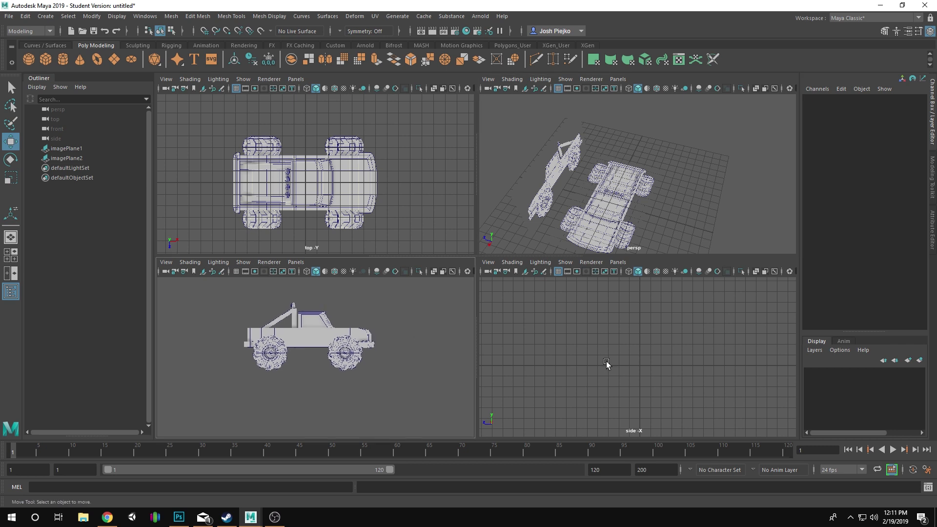
{"action": "left_click", "coordinate": [606, 361]}
{"action": "left_click", "coordinate": [644, 209]}
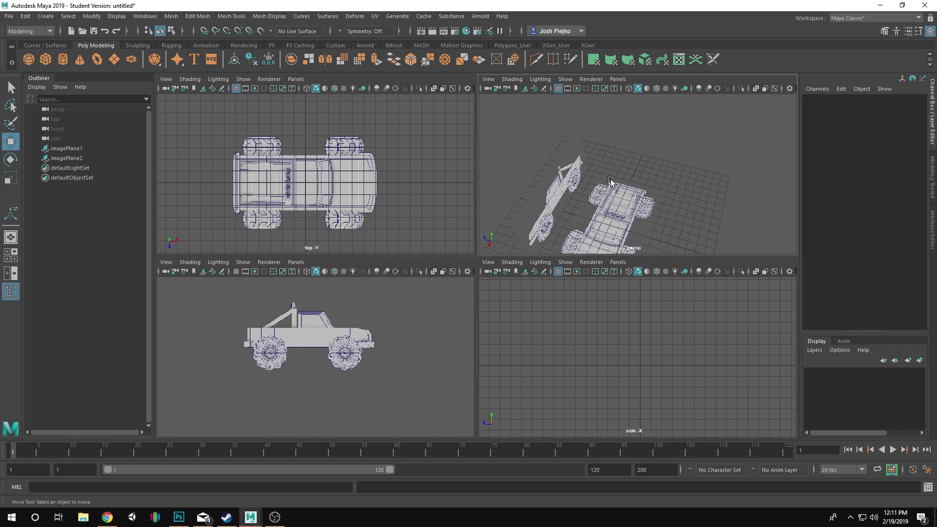
{"action": "key", "text": "space"}
{"action": "middle_click_drag", "start_coordinate": [485, 282], "coordinate": [490, 262], "text": "alt"}
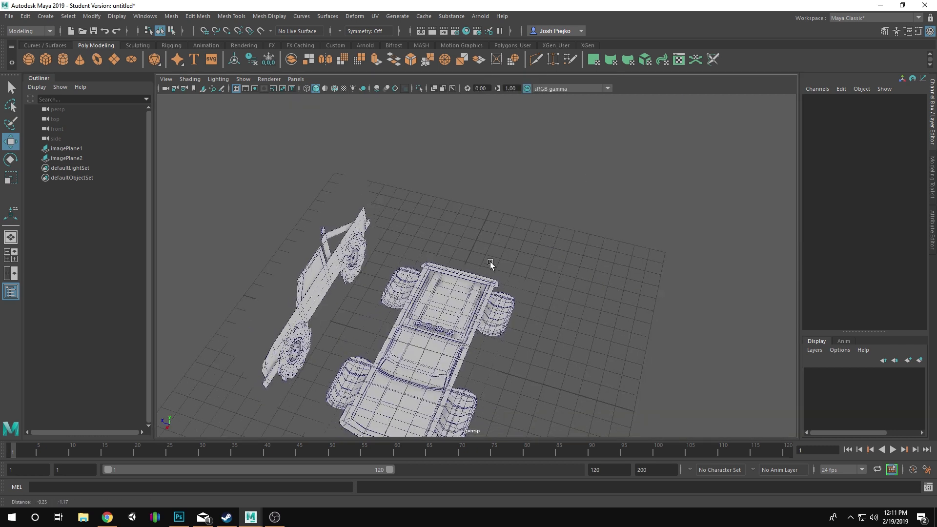
Step: Create a free image plane, imagePlane3, and load FrontTruck.png from sourceimages into it
{"action": "left_click", "coordinate": [45, 14]}
{"action": "left_click", "coordinate": [112, 148]}
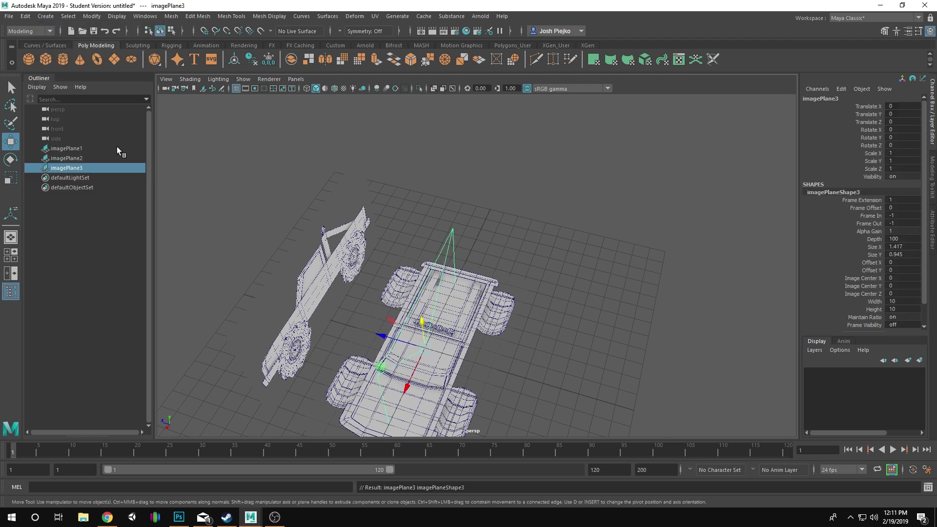
{"action": "left_click", "coordinate": [933, 228]}
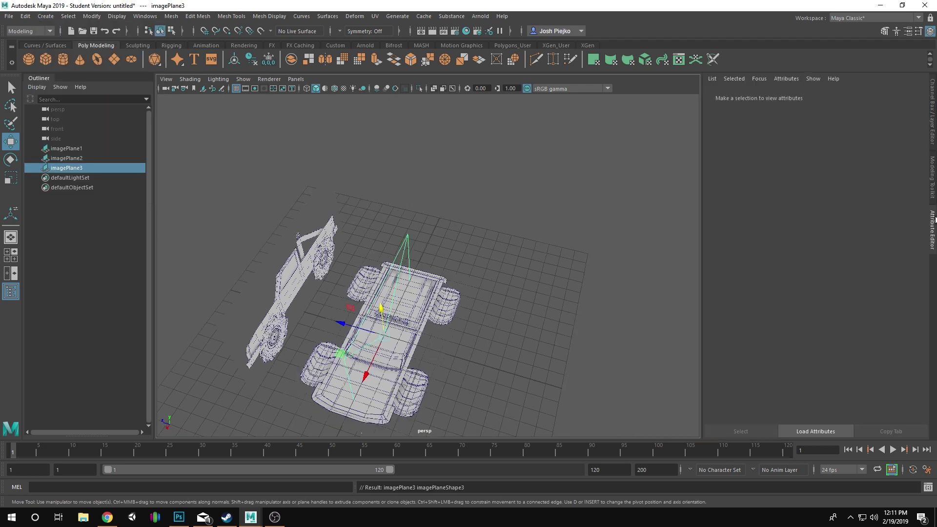
{"action": "left_click", "coordinate": [893, 256]}
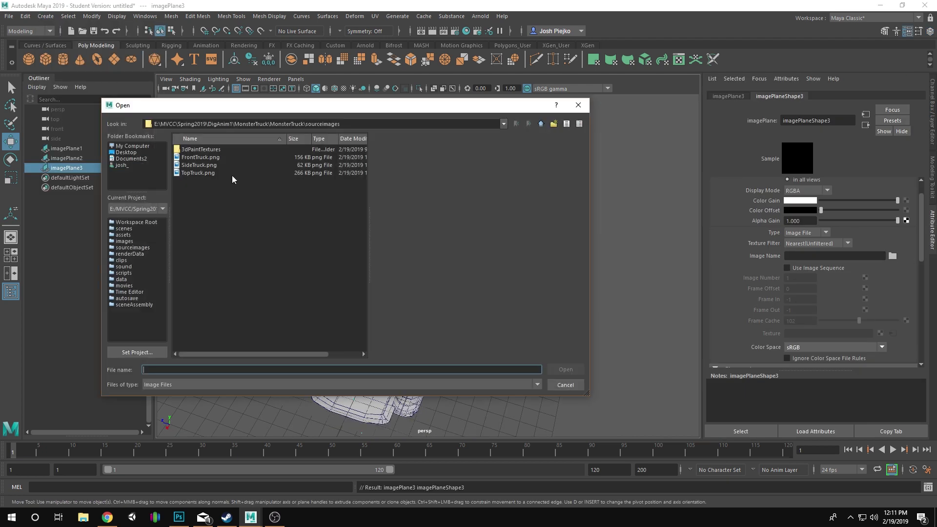
{"action": "left_click", "coordinate": [207, 158]}
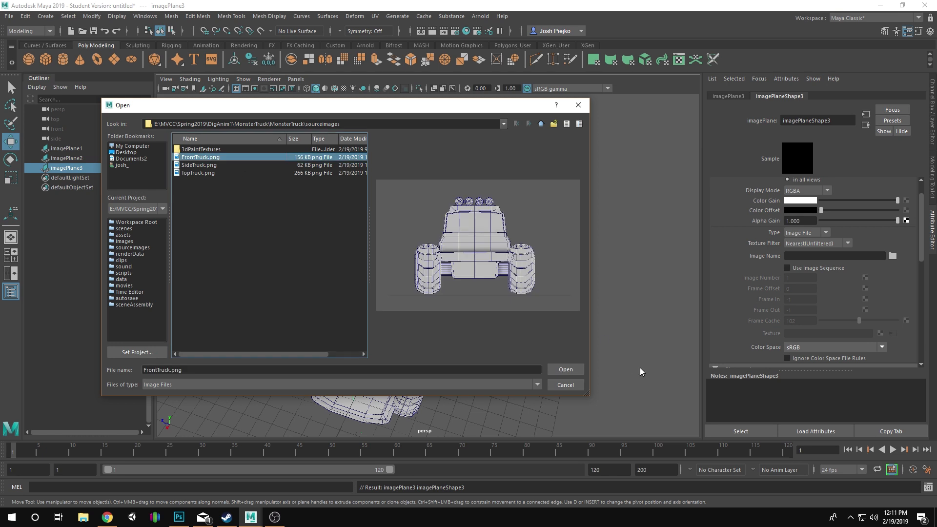
{"action": "left_click", "coordinate": [566, 369]}
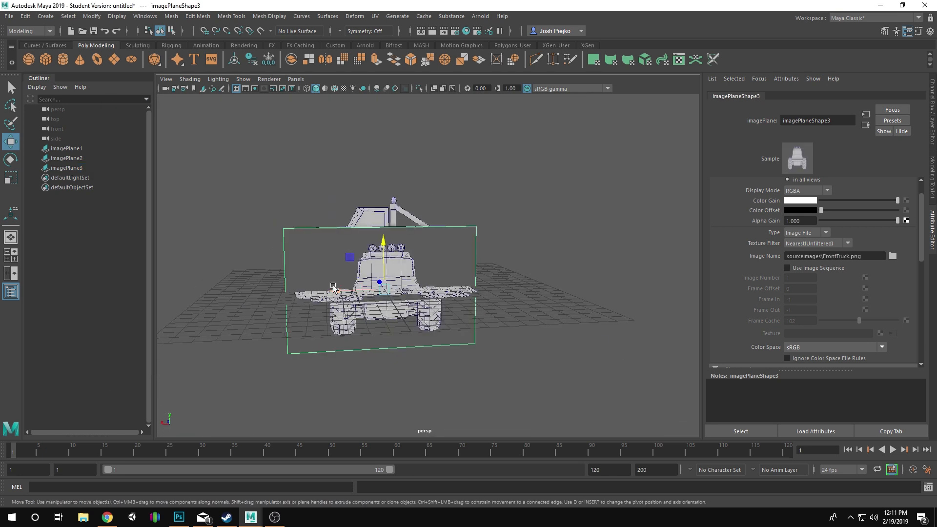
{"action": "left_click_drag", "start_coordinate": [333, 287], "coordinate": [320, 254], "text": "alt"}
Step: Set imagePlane3's Rotate Y to 90 in the Channel Box
{"action": "key", "text": "e"}
{"action": "key", "text": "ctrl+z"}
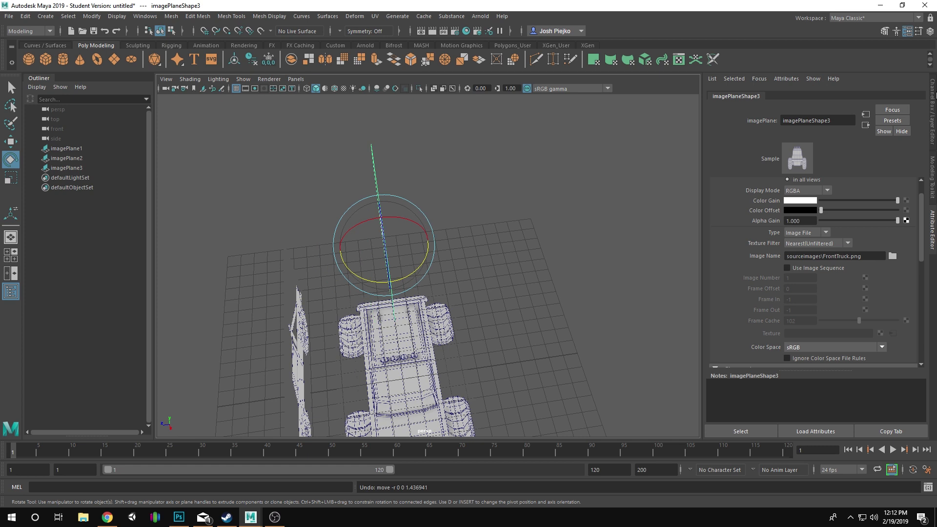
{"action": "left_click", "coordinate": [76, 168]}
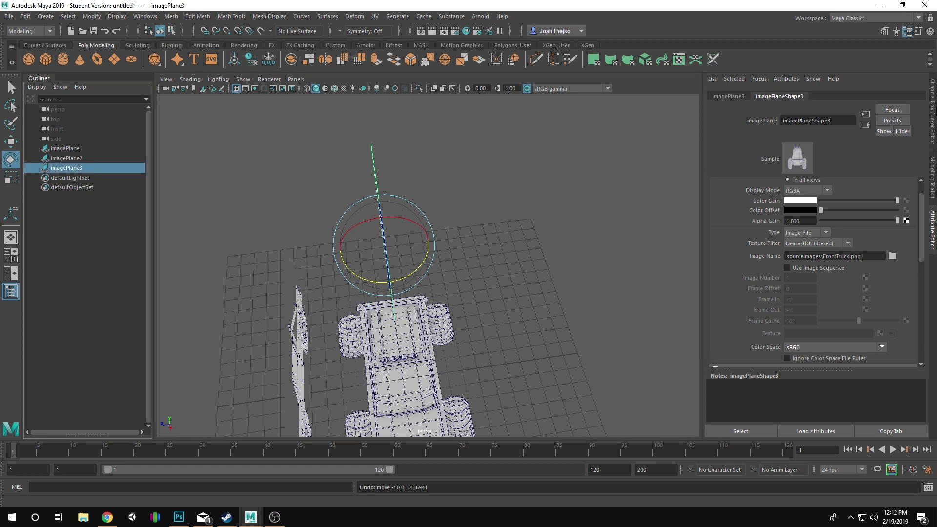
{"action": "left_click", "coordinate": [933, 112]}
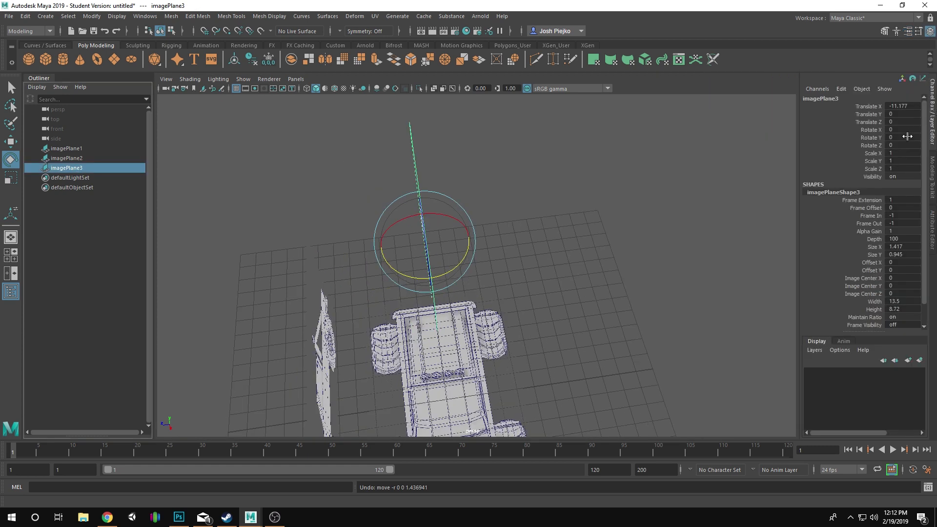
{"action": "type", "text": "90"}
{"action": "key", "text": "Return"}
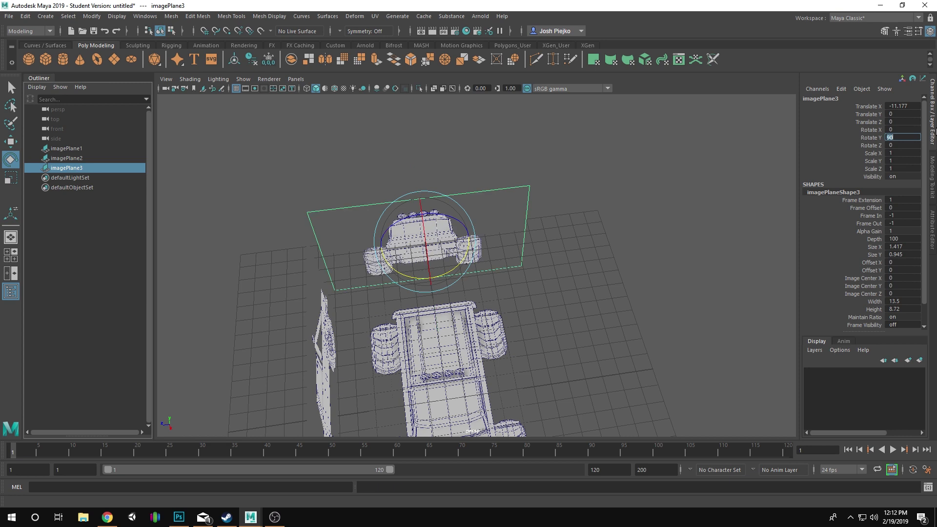
{"action": "left_click", "coordinate": [80, 328]}
Step: Reselect the front image plane and maximise the view facing it, framing the truck
{"action": "left_click_drag", "start_coordinate": [517, 334], "coordinate": [496, 278], "text": "alt"}
{"action": "left_click_drag", "start_coordinate": [488, 325], "coordinate": [498, 300], "text": "alt"}
{"action": "left_click", "coordinate": [472, 300]}
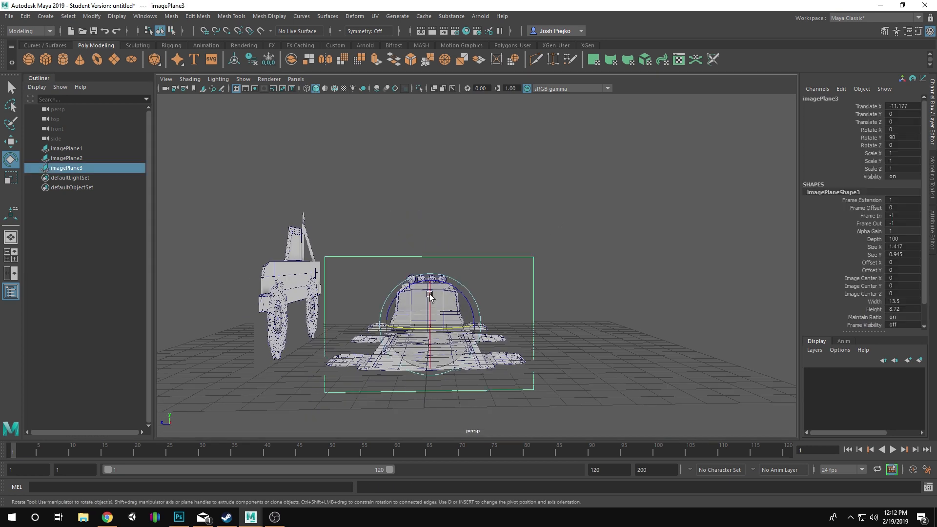
{"action": "left_click_drag", "start_coordinate": [431, 294], "coordinate": [557, 256], "text": "alt"}
{"action": "key", "text": "space"}
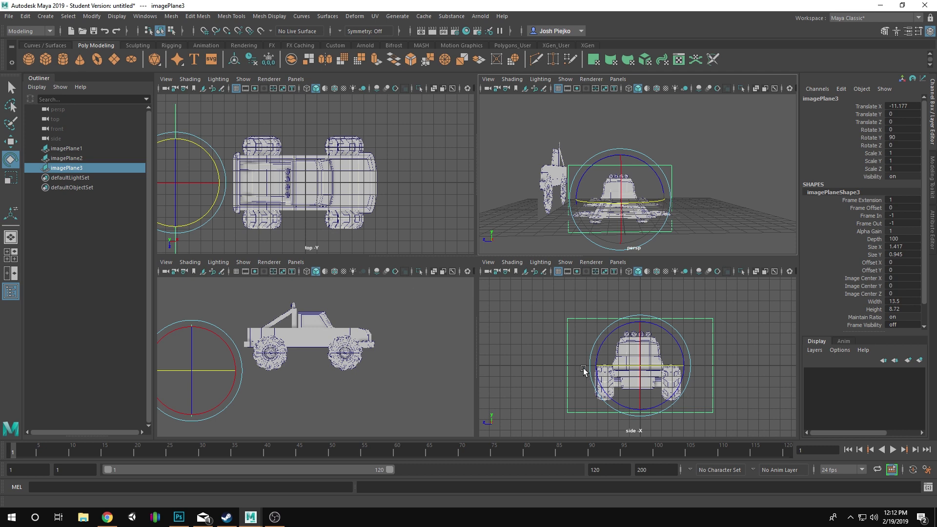
{"action": "key", "text": "space"}
{"action": "scroll", "coordinate": [506, 376], "scroll_direction": "up", "scroll_amount": 1}
{"action": "middle_click_drag", "start_coordinate": [506, 376], "coordinate": [546, 426], "text": "alt"}
Step: Move imagePlane3 up to Translate Y 3.256 and shift it sideways to centre it
{"action": "key", "text": "w"}
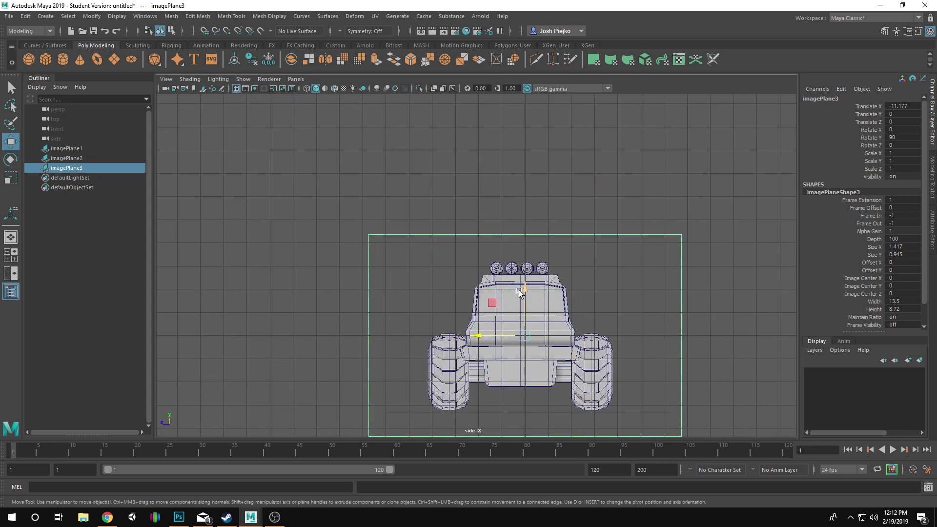
{"action": "left_click_drag", "start_coordinate": [519, 290], "coordinate": [509, 212]}
{"action": "middle_click_drag", "start_coordinate": [511, 247], "coordinate": [460, 215], "text": "alt"}
{"action": "right_click_drag", "start_coordinate": [460, 216], "coordinate": [588, 362], "text": "alt"}
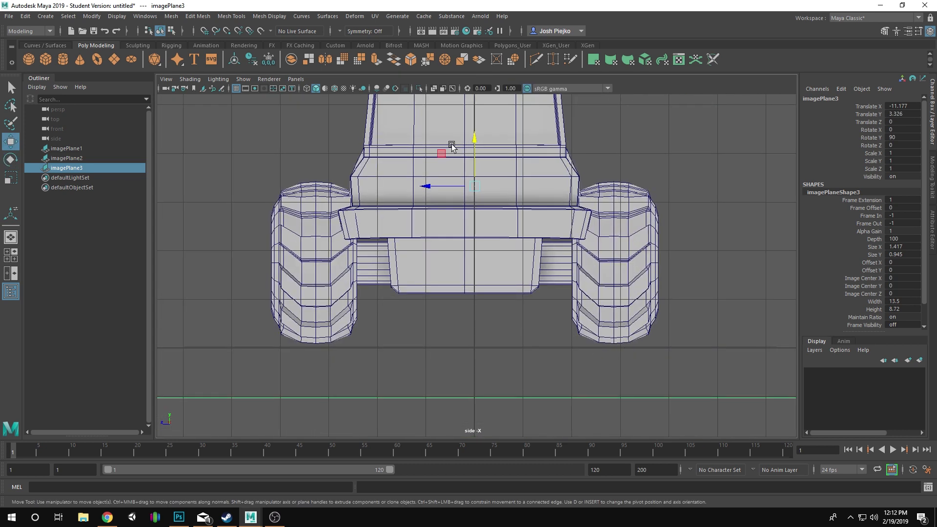
{"action": "left_click_drag", "start_coordinate": [478, 140], "coordinate": [476, 143]}
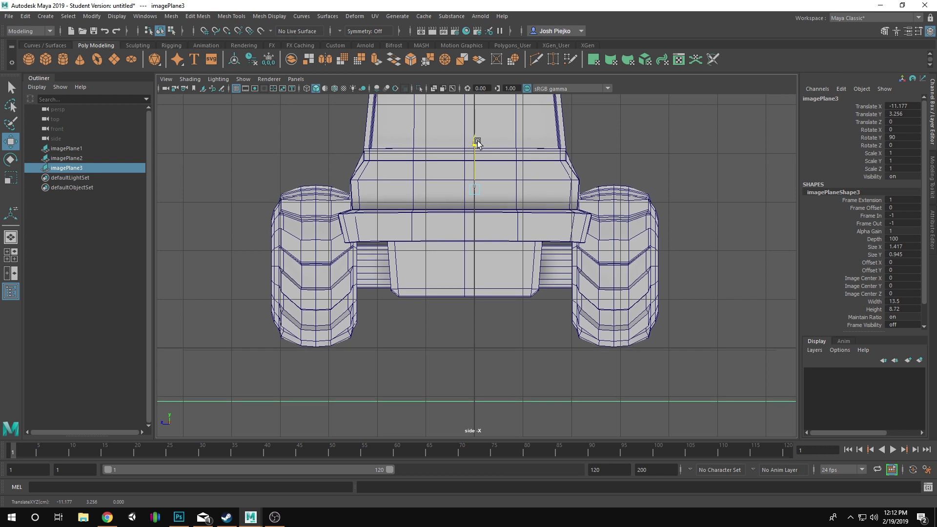
{"action": "scroll", "coordinate": [492, 222], "scroll_direction": "down", "scroll_amount": 2}
{"action": "scroll", "coordinate": [476, 225], "scroll_direction": "up", "scroll_amount": 2}
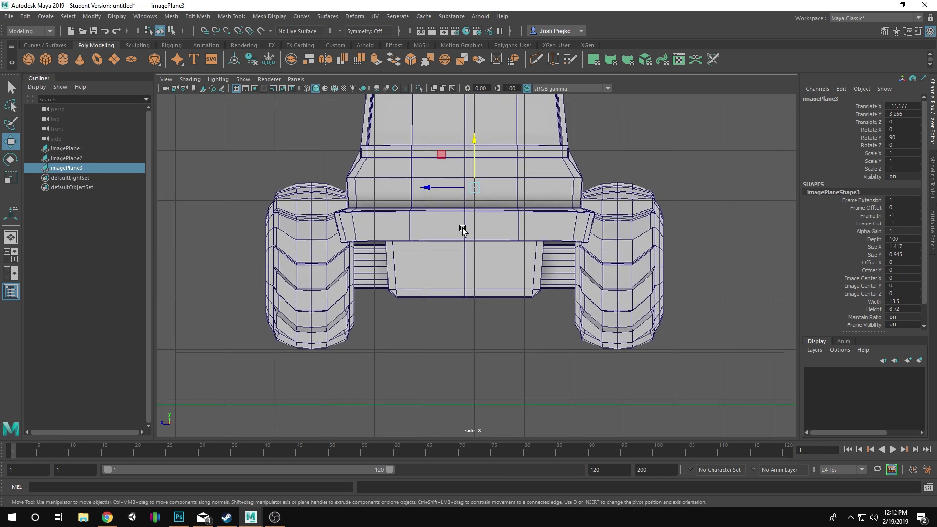
{"action": "left_click_drag", "start_coordinate": [429, 187], "coordinate": [440, 188]}
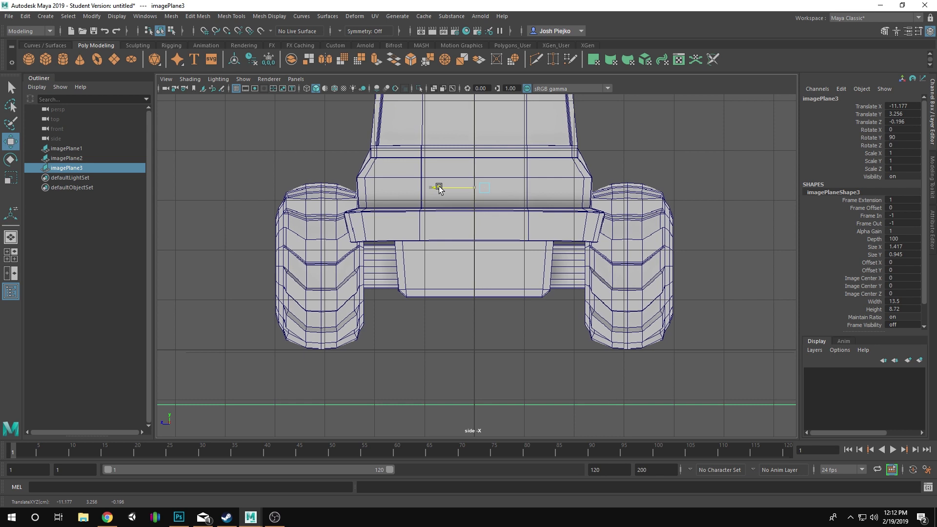
{"action": "scroll", "coordinate": [464, 240], "scroll_direction": "down", "scroll_amount": 3}
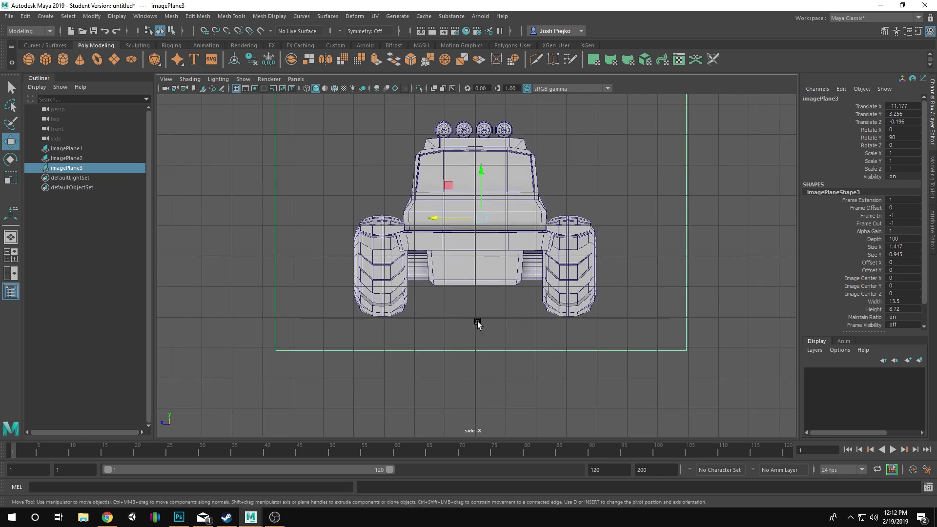
{"action": "left_click", "coordinate": [296, 79]}
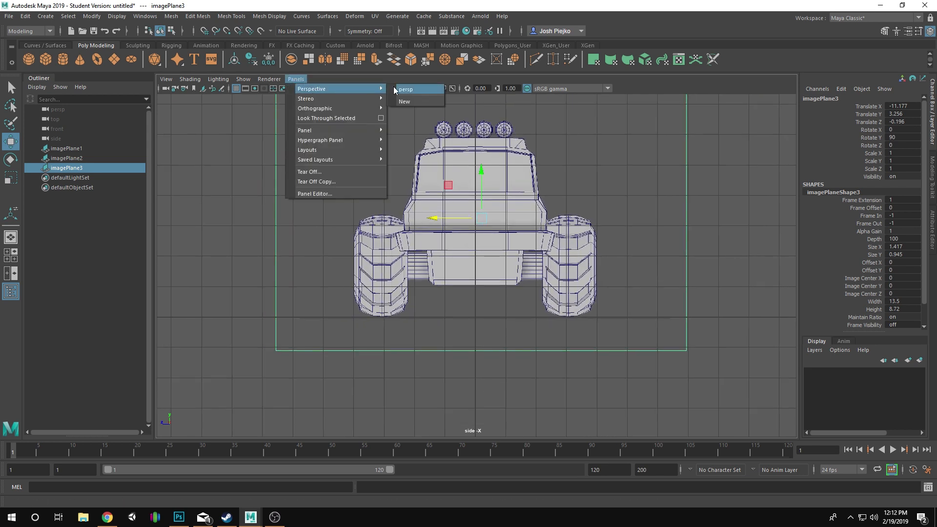
Step: Select all three image planes from the perspective view
{"action": "left_click_drag", "start_coordinate": [607, 399], "coordinate": [614, 397], "text": "alt"}
{"action": "key", "text": "space"}
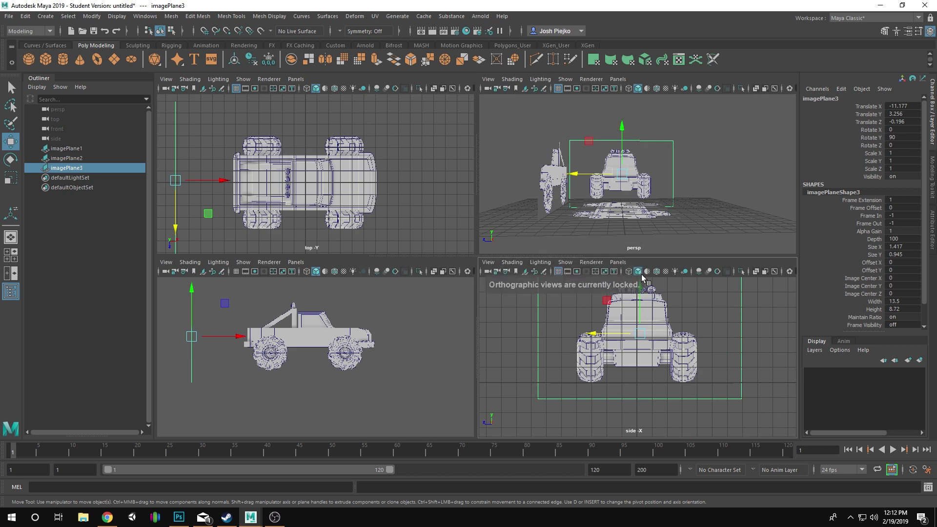
{"action": "left_click_drag", "start_coordinate": [669, 186], "coordinate": [582, 190], "text": "alt"}
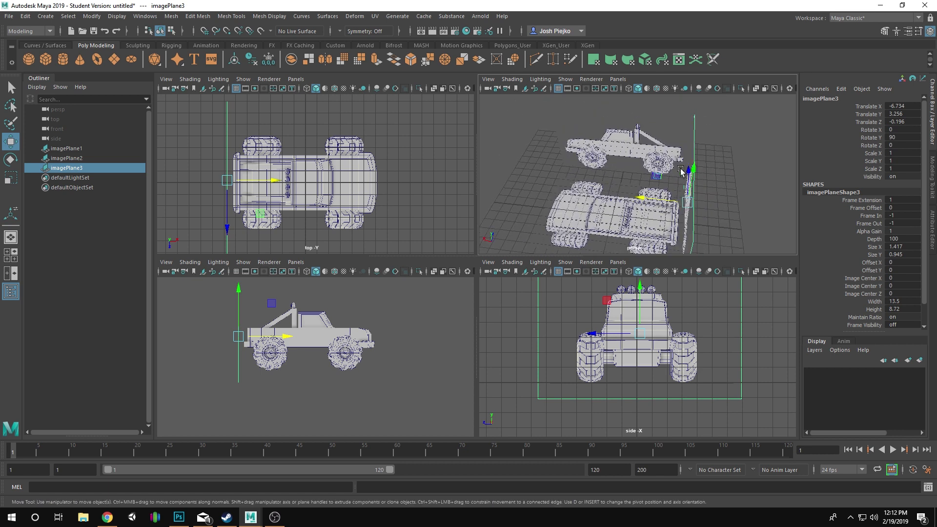
{"action": "left_click_drag", "start_coordinate": [682, 171], "coordinate": [578, 154], "text": "alt"}
{"action": "left_click", "coordinate": [575, 154]}
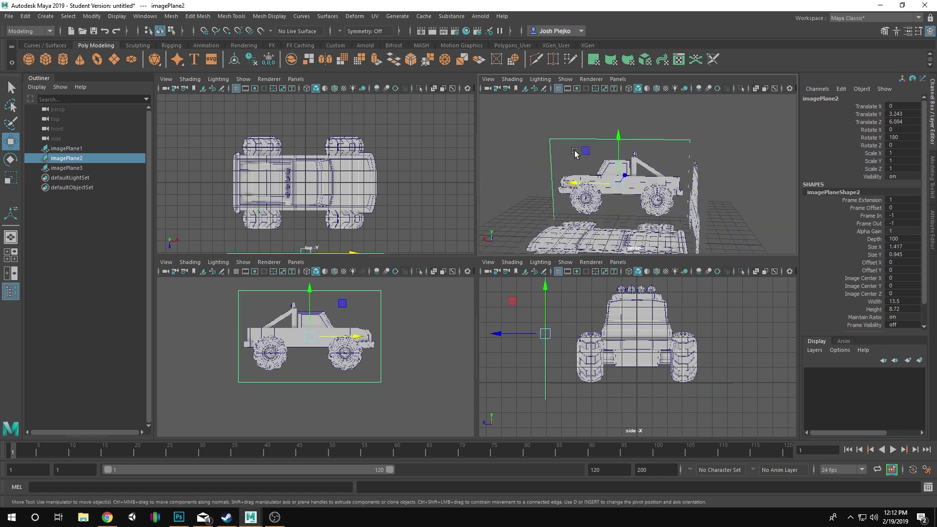
{"action": "key", "text": "space"}
{"action": "scroll", "coordinate": [586, 199], "scroll_direction": "down", "scroll_amount": 5}
{"action": "left_click_drag", "start_coordinate": [324, 121], "coordinate": [629, 447]}
{"action": "left_click_drag", "start_coordinate": [438, 313], "coordinate": [592, 335], "text": "alt"}
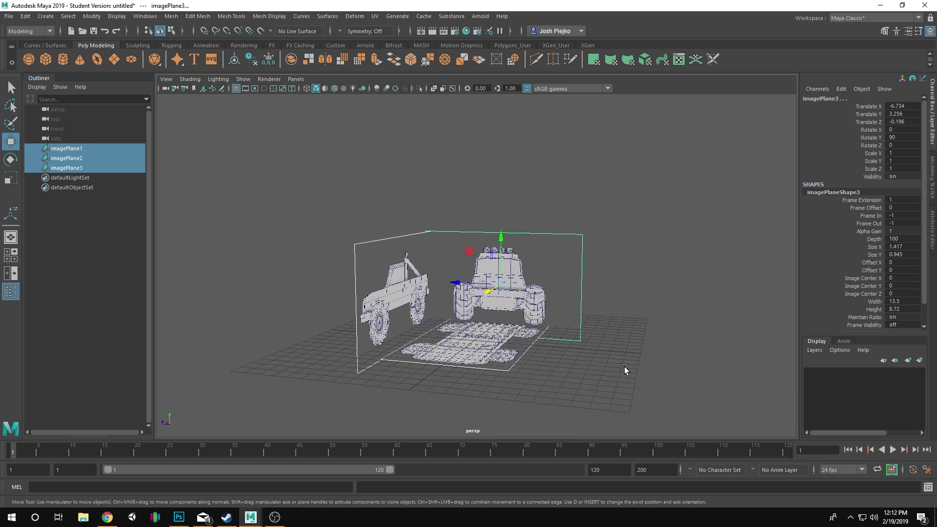
{"action": "left_click_drag", "start_coordinate": [614, 352], "coordinate": [571, 345], "text": "alt"}
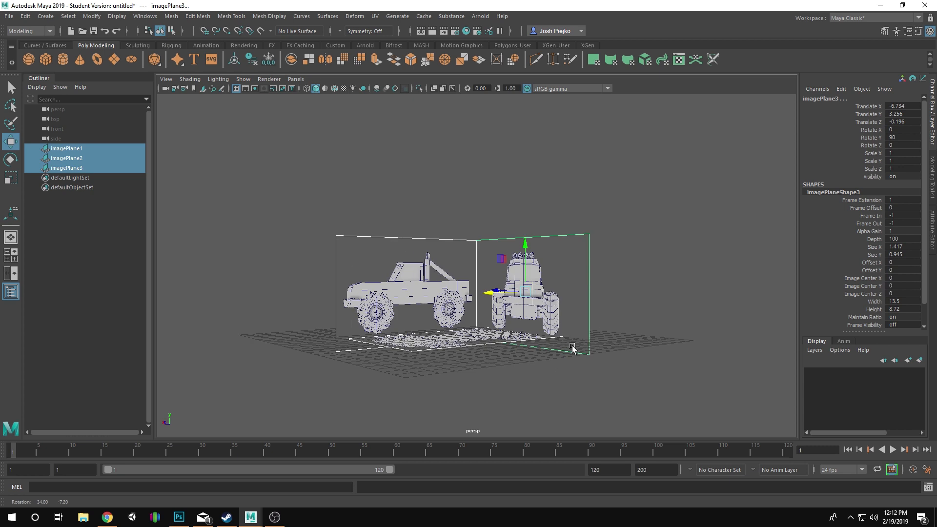
Step: Put the planes in a new display layer set to Reference and rename it 'reference'
{"action": "left_click", "coordinate": [921, 361]}
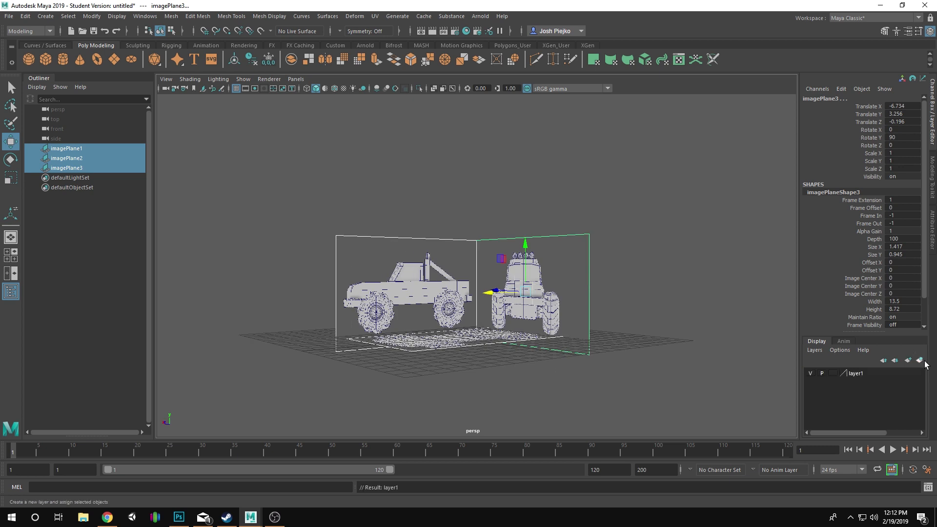
{"action": "double_click", "coordinate": [833, 374]}
{"action": "left_click", "coordinate": [620, 299]}
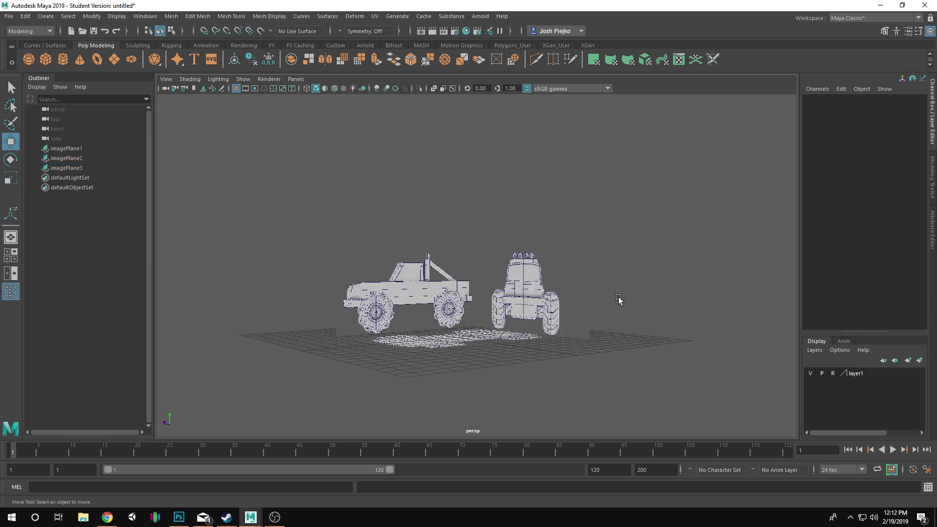
{"action": "double_click", "coordinate": [858, 377]}
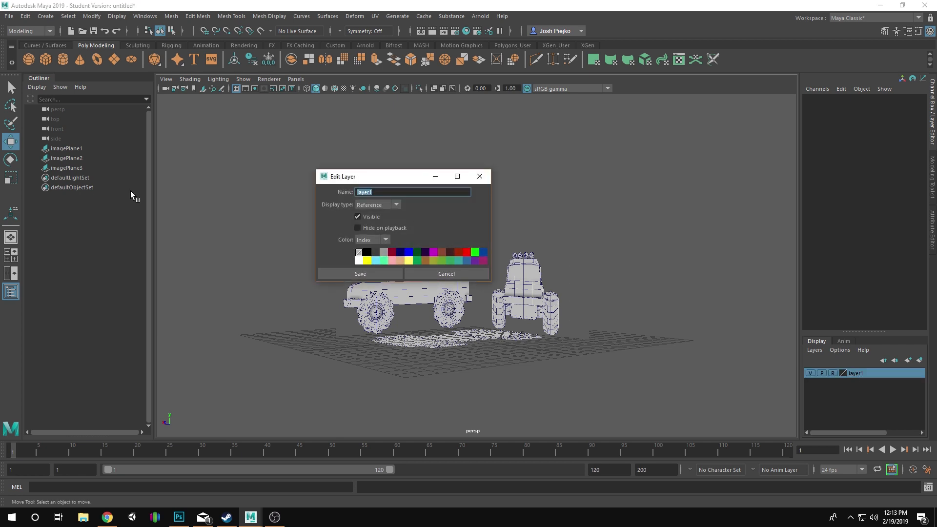
{"action": "type", "text": "reference"}
{"action": "key", "text": "Return"}
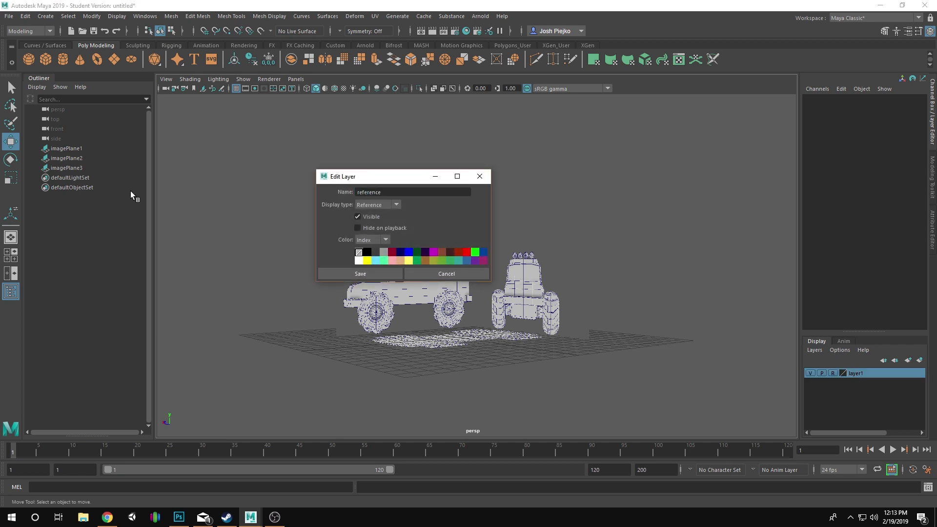
{"action": "left_click", "coordinate": [360, 274]}
{"action": "left_click_drag", "start_coordinate": [392, 276], "coordinate": [531, 234], "text": "alt"}
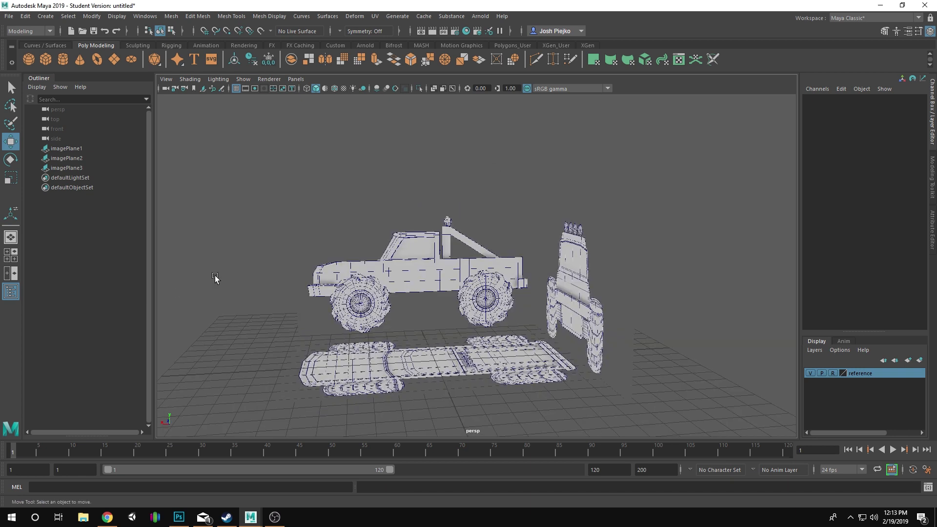
Step: Orbit and zoom the perspective view to inspect the front wheel and the bottom-view reference truck
{"action": "right_click_drag", "start_coordinate": [365, 327], "coordinate": [409, 260], "text": "alt"}
{"action": "middle_click_drag", "start_coordinate": [384, 285], "coordinate": [564, 241], "text": "alt"}
{"action": "right_click_drag", "start_coordinate": [564, 242], "coordinate": [715, 287], "text": "alt"}
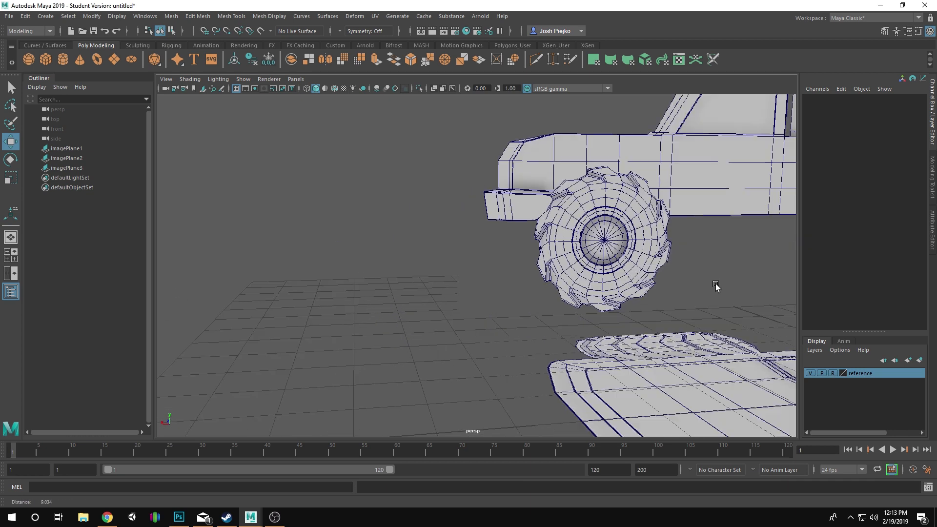
{"action": "middle_click_drag", "start_coordinate": [607, 259], "coordinate": [465, 288], "text": "alt"}
{"action": "right_click_drag", "start_coordinate": [464, 288], "coordinate": [532, 285], "text": "alt"}
{"action": "right_click_drag", "start_coordinate": [424, 256], "coordinate": [394, 248], "text": "alt"}
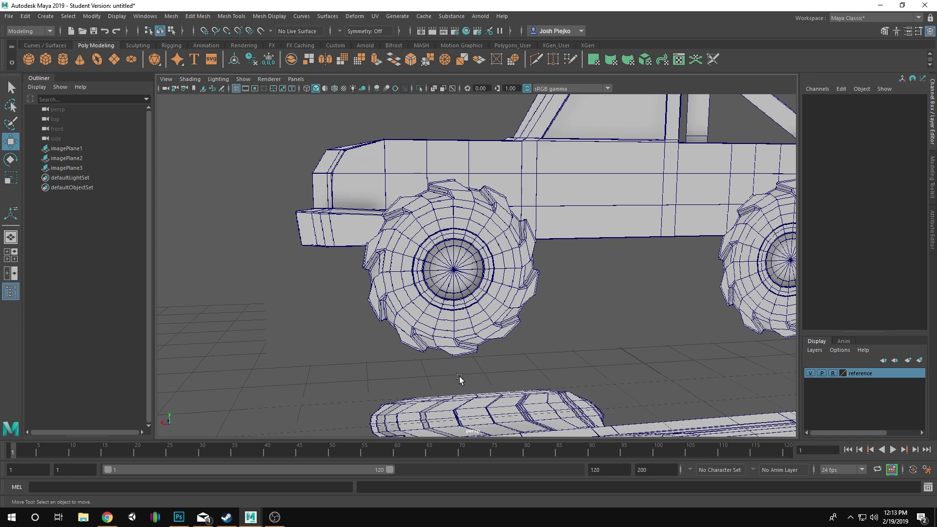
{"action": "mouse_move", "coordinate": [747, 298]}
{"action": "right_mouse_down", "text": "alt"}
{"action": "mouse_move", "coordinate": [588, 287]}
{"action": "mouse_move", "coordinate": [747, 299]}
{"action": "right_mouse_up", "text": "alt"}
{"action": "middle_click_drag", "start_coordinate": [747, 300], "coordinate": [506, 272], "text": "alt"}
{"action": "left_click_drag", "start_coordinate": [506, 271], "coordinate": [532, 291], "text": "alt"}
{"action": "middle_click_drag", "start_coordinate": [532, 291], "coordinate": [391, 279], "text": "alt"}
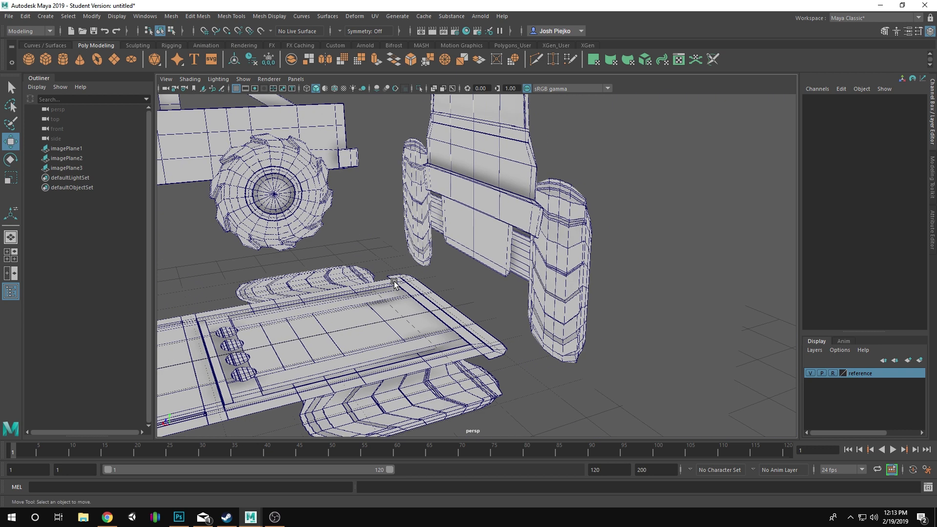
{"action": "middle_click_drag", "start_coordinate": [408, 325], "coordinate": [488, 280], "text": "alt"}
{"action": "left_click_drag", "start_coordinate": [488, 280], "coordinate": [480, 303], "text": "alt"}
{"action": "middle_click_drag", "start_coordinate": [480, 303], "coordinate": [410, 360], "text": "alt"}
{"action": "right_click_drag", "start_coordinate": [568, 336], "coordinate": [365, 321], "text": "alt"}
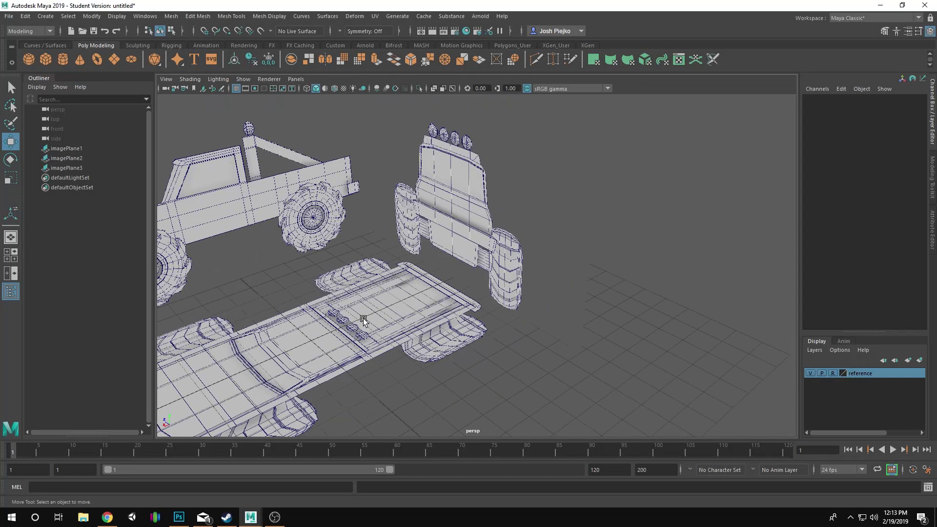
{"action": "middle_click_drag", "start_coordinate": [365, 321], "coordinate": [382, 310], "text": "alt"}
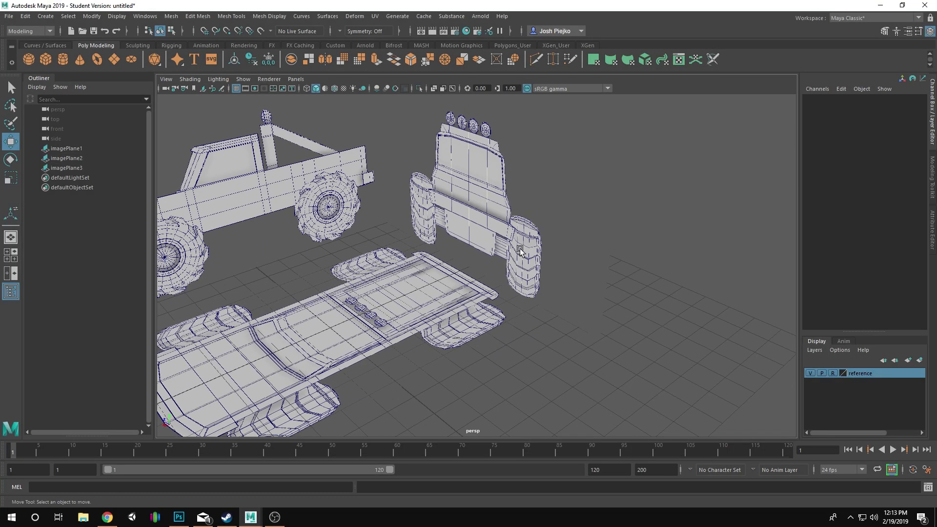
Step: Reframe the trucks and create a polygon cylinder, pCylinder1, at the origin
{"action": "middle_click_drag", "start_coordinate": [361, 193], "coordinate": [398, 187], "text": "alt"}
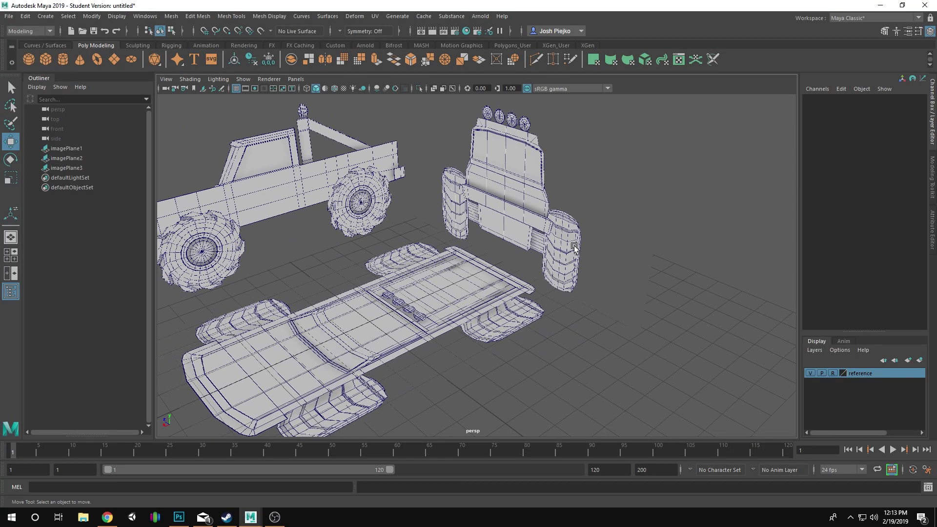
{"action": "right_click_drag", "start_coordinate": [425, 348], "coordinate": [615, 373], "text": "alt"}
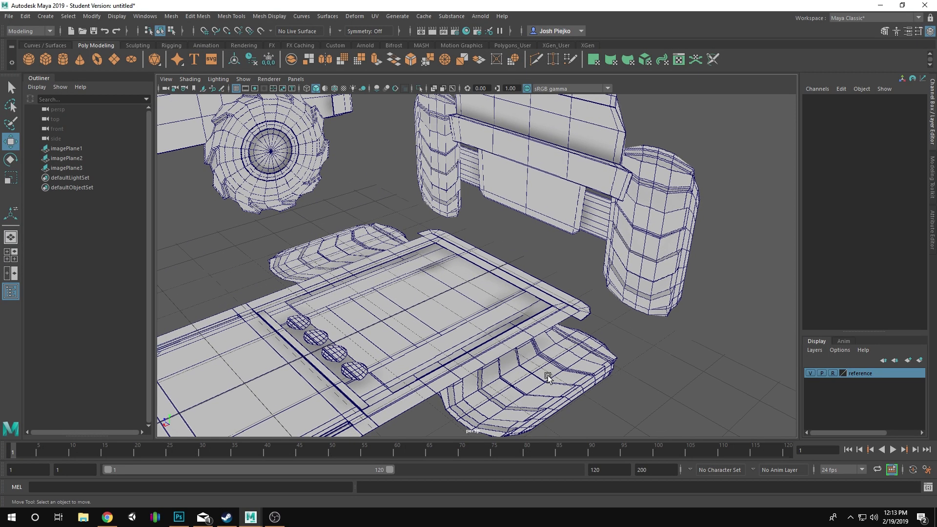
{"action": "right_click_drag", "start_coordinate": [636, 299], "coordinate": [547, 174], "text": "alt"}
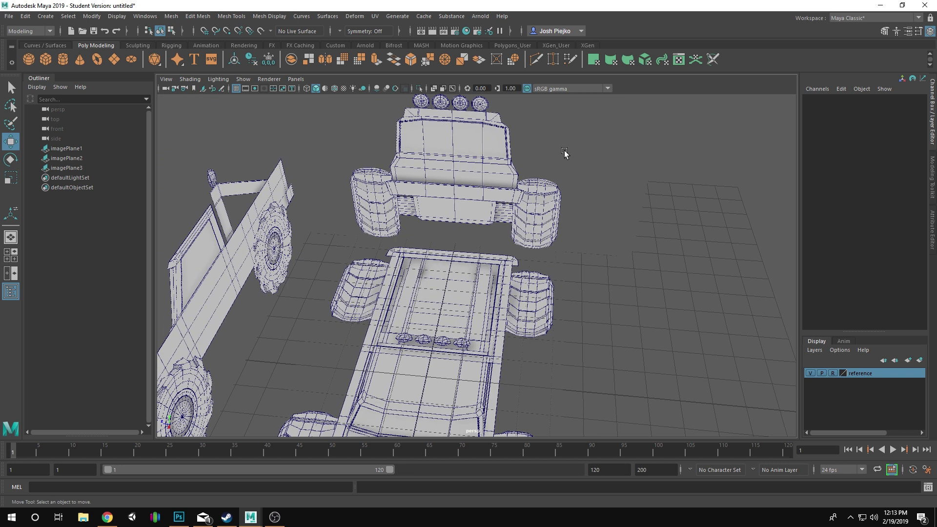
{"action": "left_click_drag", "start_coordinate": [543, 331], "coordinate": [577, 336], "text": "alt"}
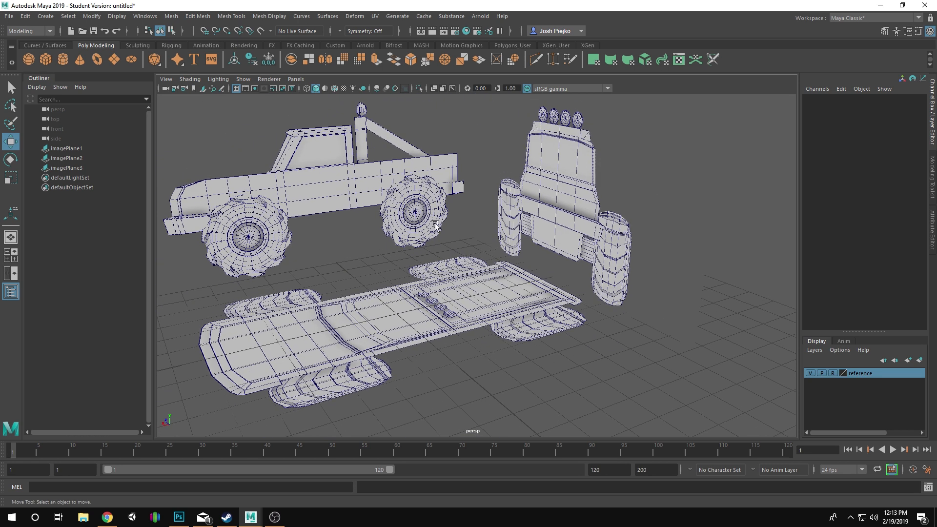
{"action": "middle_click_drag", "start_coordinate": [470, 215], "coordinate": [542, 295], "text": "alt"}
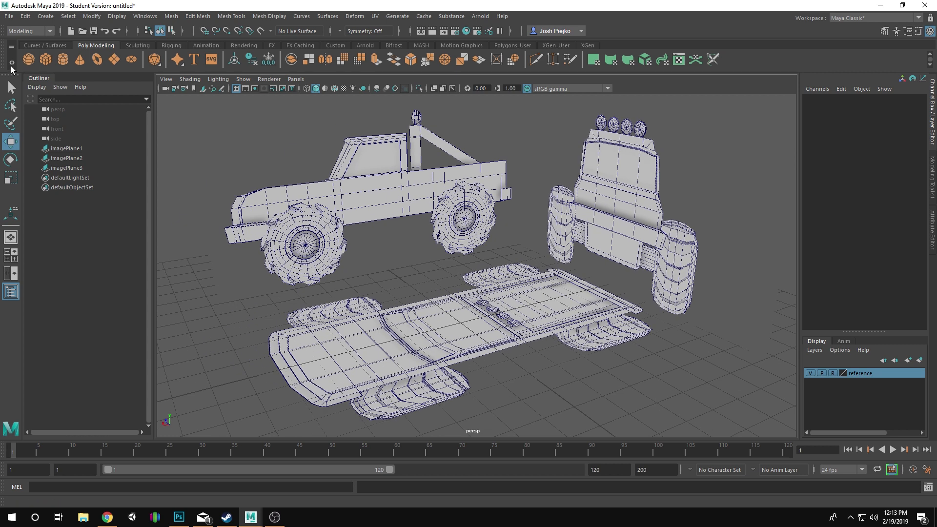
{"action": "left_click", "coordinate": [60, 59]}
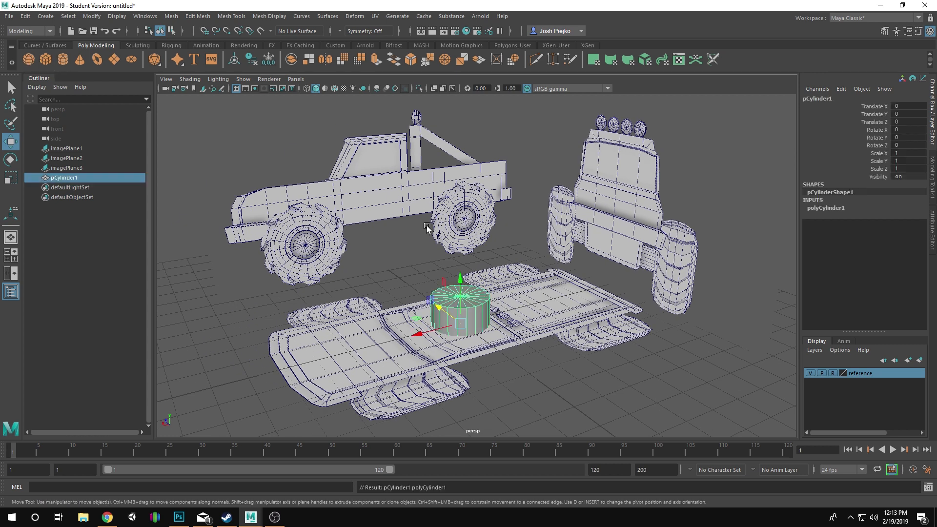
Step: Raise the cylinder to Translate Y 1.498
{"action": "scroll", "coordinate": [439, 244], "scroll_direction": "down", "scroll_amount": 1}
{"action": "left_click_drag", "start_coordinate": [463, 273], "coordinate": [473, 234]}
{"action": "left_click_drag", "start_coordinate": [436, 193], "coordinate": [461, 240], "text": "alt"}
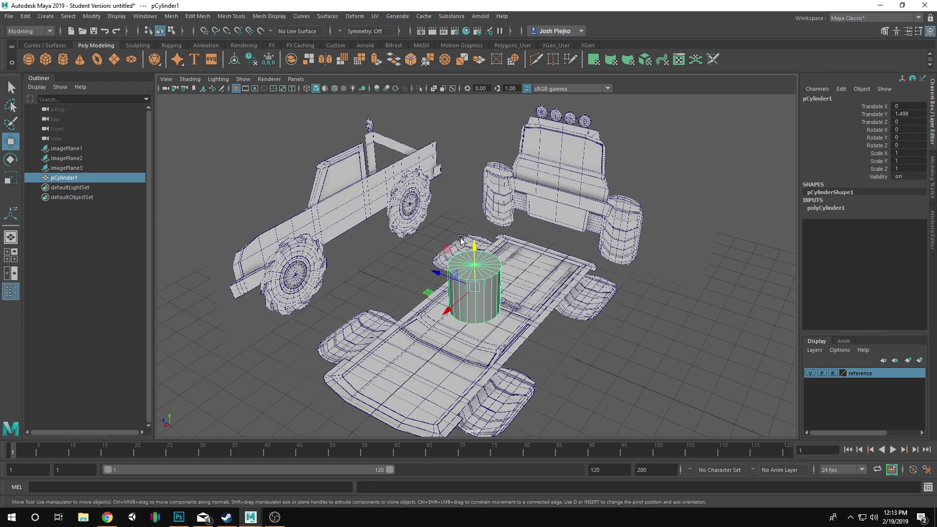
{"action": "left_click_drag", "start_coordinate": [467, 296], "coordinate": [468, 288], "text": "alt"}
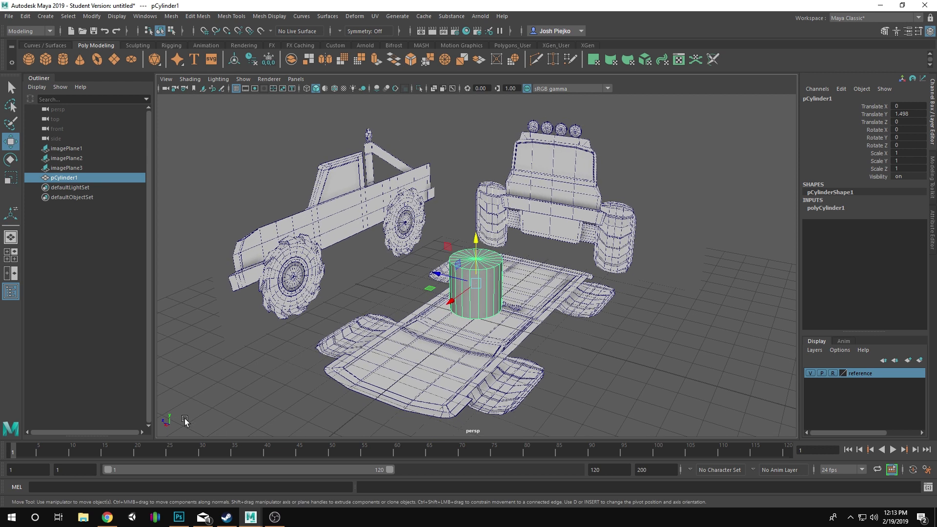
{"action": "left_click_drag", "start_coordinate": [407, 325], "coordinate": [398, 326], "text": "alt"}
Step: Lay the cylinder on its side with Rotate X 90, replacing a freehand rotation
{"action": "key", "text": "e"}
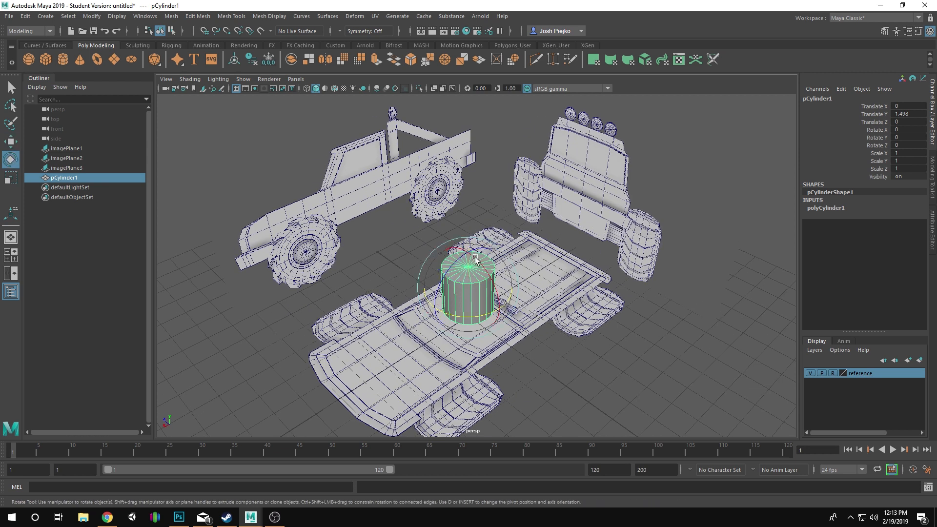
{"action": "left_click_drag", "start_coordinate": [472, 251], "coordinate": [358, 357]}
{"action": "key", "text": "ctrl+z"}
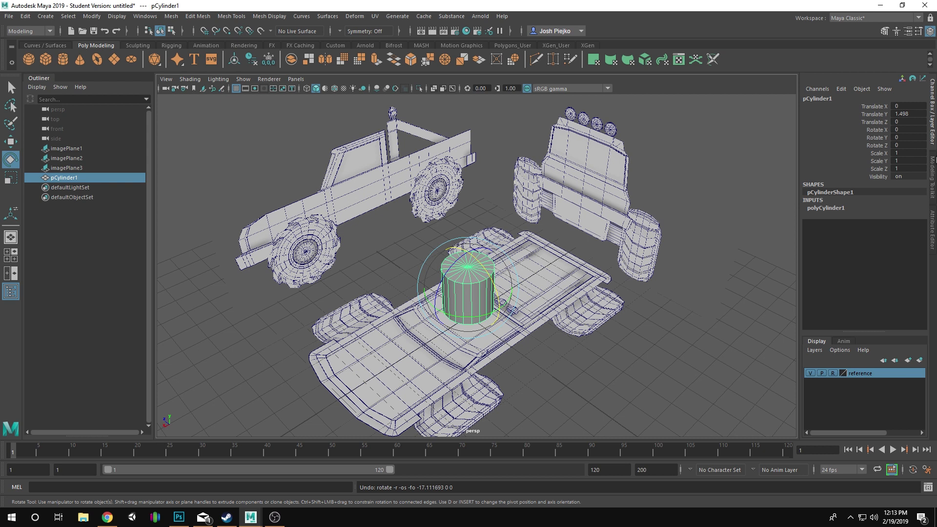
{"action": "left_click", "coordinate": [914, 131]}
{"action": "key", "text": "Return"}
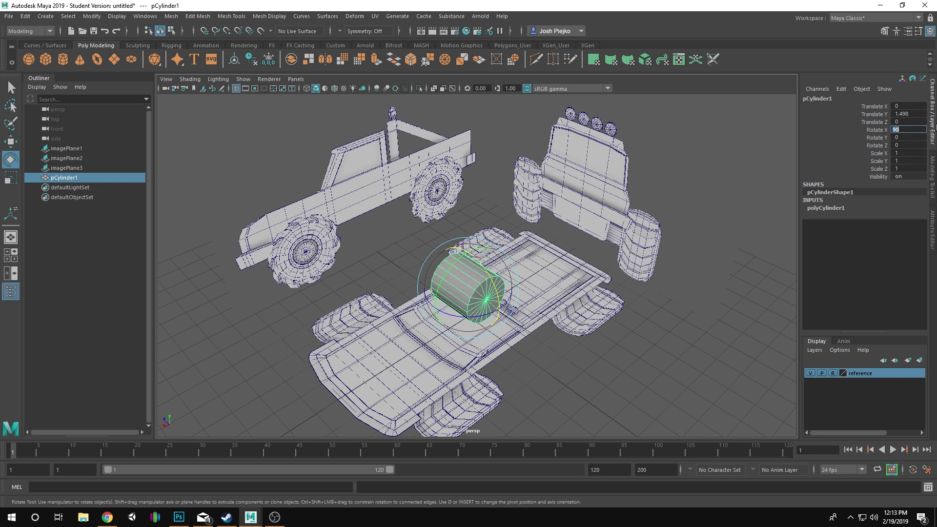
{"action": "left_click_drag", "start_coordinate": [309, 194], "coordinate": [324, 162], "text": "alt"}
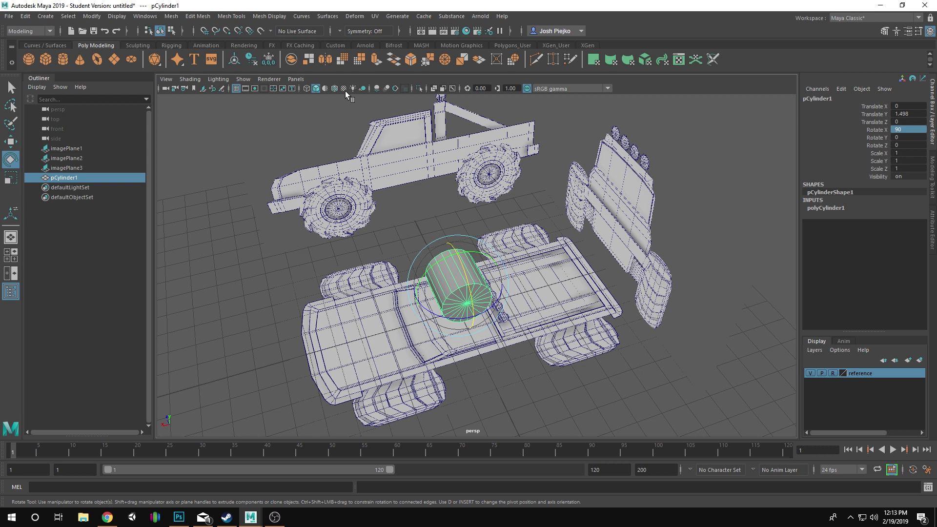
{"action": "key", "text": "space"}
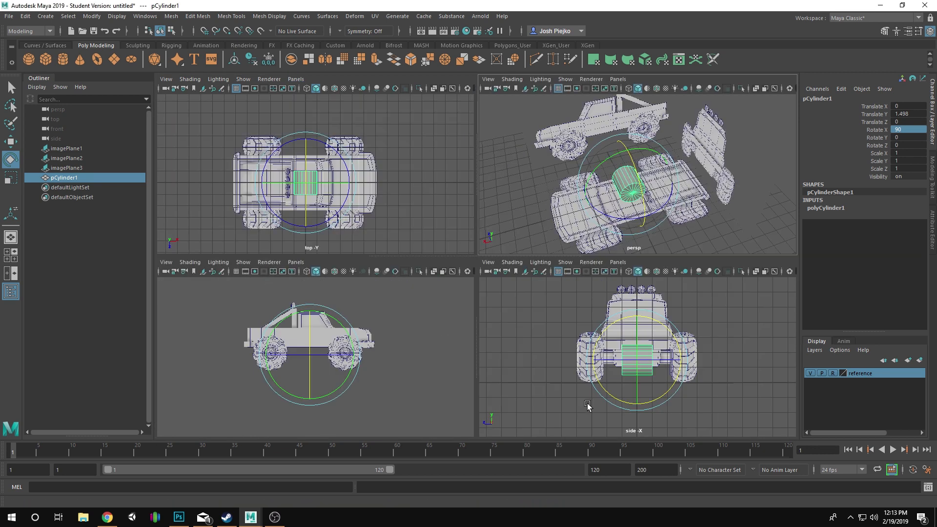
Step: Switch the lower-left panel to the side orthographic camera and zoom toward the truck
{"action": "left_click", "coordinate": [296, 262]}
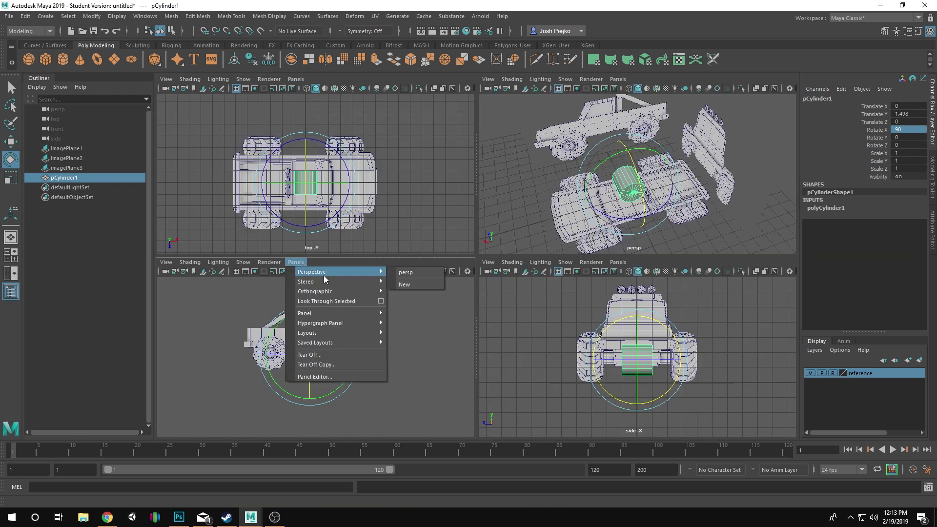
{"action": "mouse_move", "coordinate": [330, 292]}
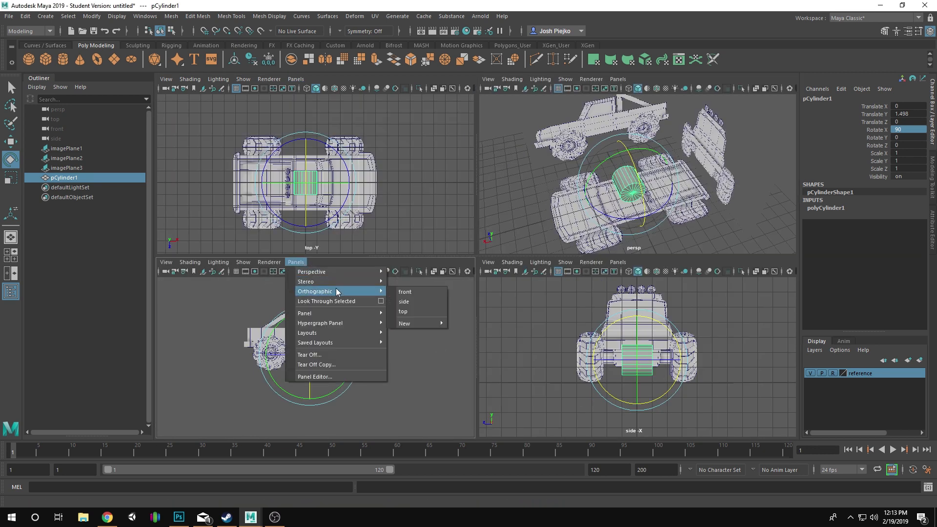
{"action": "left_click", "coordinate": [404, 302]}
{"action": "middle_click_drag", "start_coordinate": [353, 337], "coordinate": [344, 342], "text": "alt"}
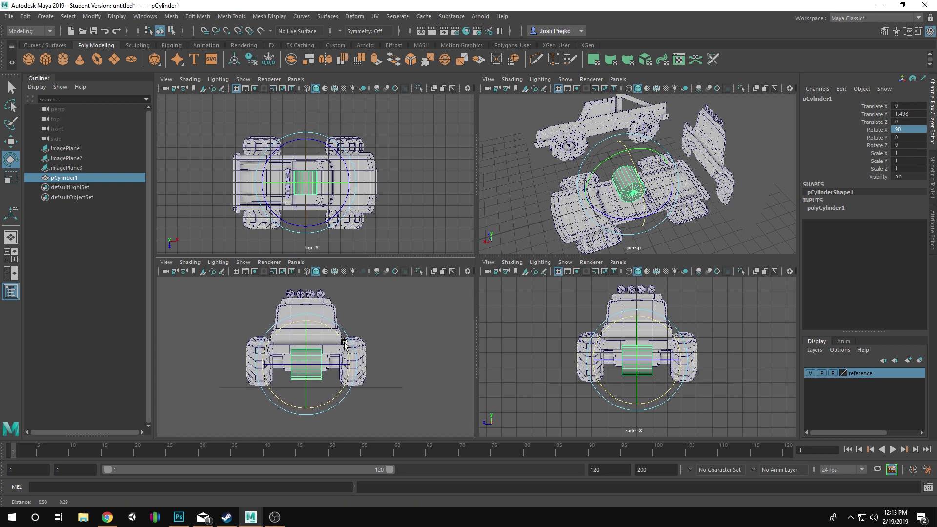
{"action": "left_click", "coordinate": [304, 262]}
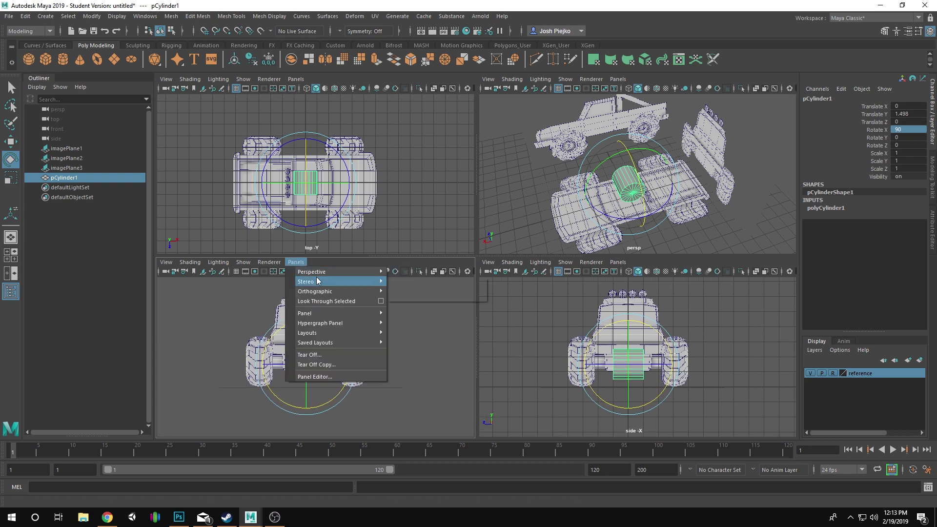
{"action": "mouse_move", "coordinate": [361, 291]}
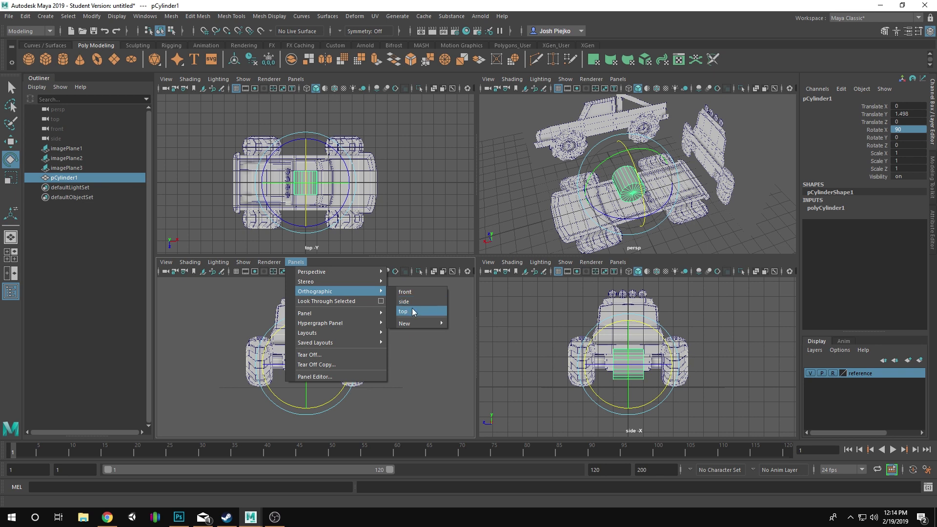
{"action": "left_click", "coordinate": [412, 302]}
{"action": "right_click_drag", "start_coordinate": [339, 332], "coordinate": [358, 340], "text": "alt"}
Step: Create a new back orthographic camera, back1, for that panel and select the cylinder for moving
{"action": "left_click", "coordinate": [296, 262]}
{"action": "mouse_move", "coordinate": [320, 292]}
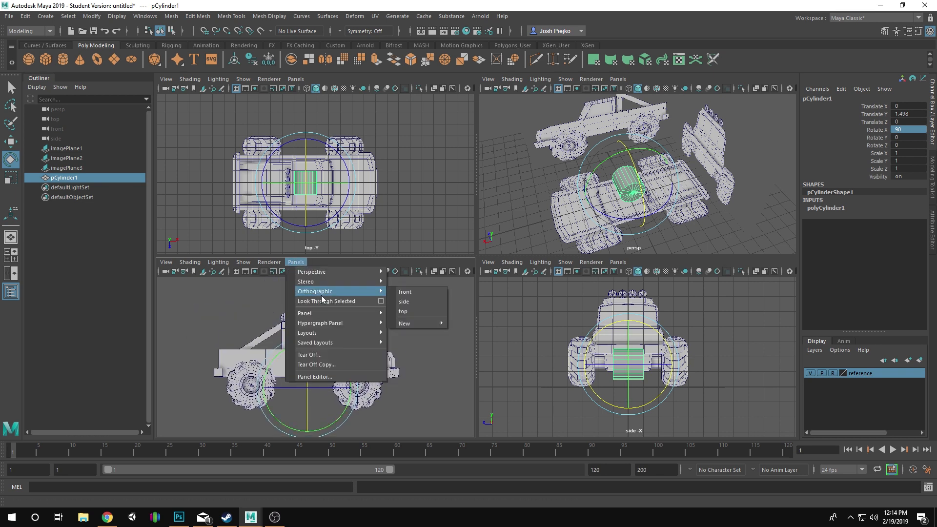
{"action": "mouse_move", "coordinate": [423, 324]}
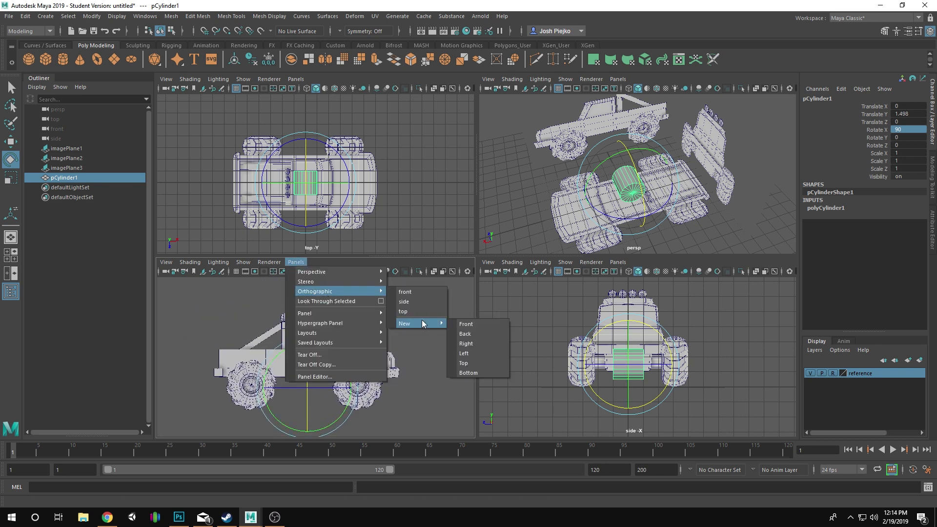
{"action": "left_click", "coordinate": [494, 335]}
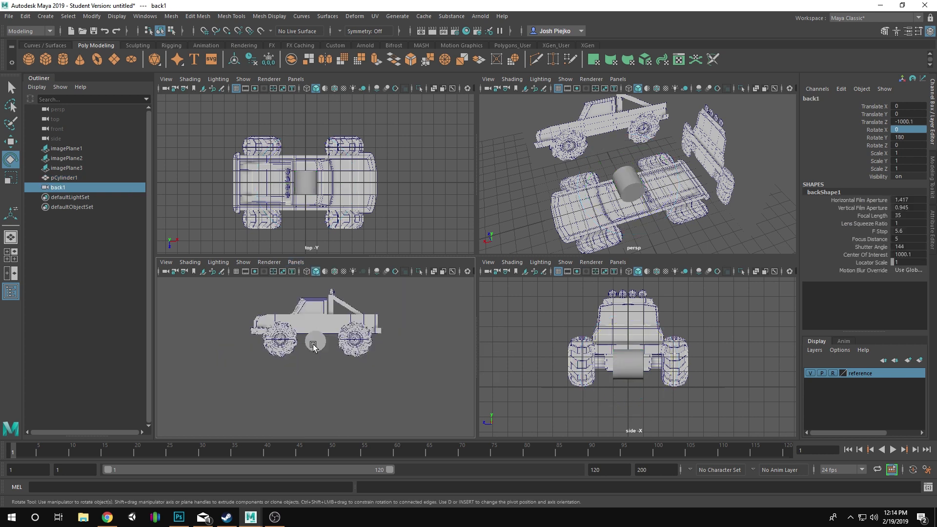
{"action": "scroll", "coordinate": [313, 346], "scroll_direction": "up", "scroll_amount": 5}
{"action": "left_click", "coordinate": [326, 326]}
{"action": "key", "text": "w"}
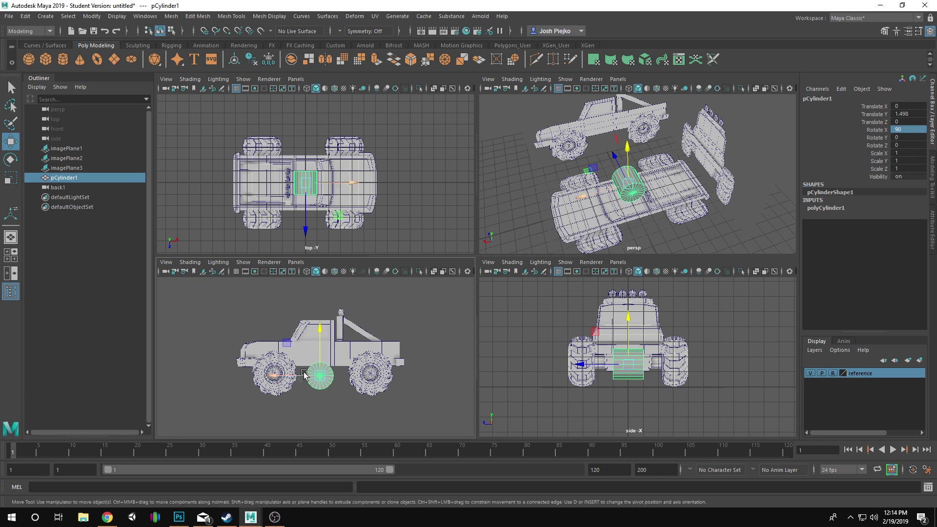
Step: Maximise the back view and move the cylinder onto the front wheel at its centre height
{"action": "middle_click_drag", "start_coordinate": [375, 327], "coordinate": [376, 334], "text": "alt"}
{"action": "key", "text": "space"}
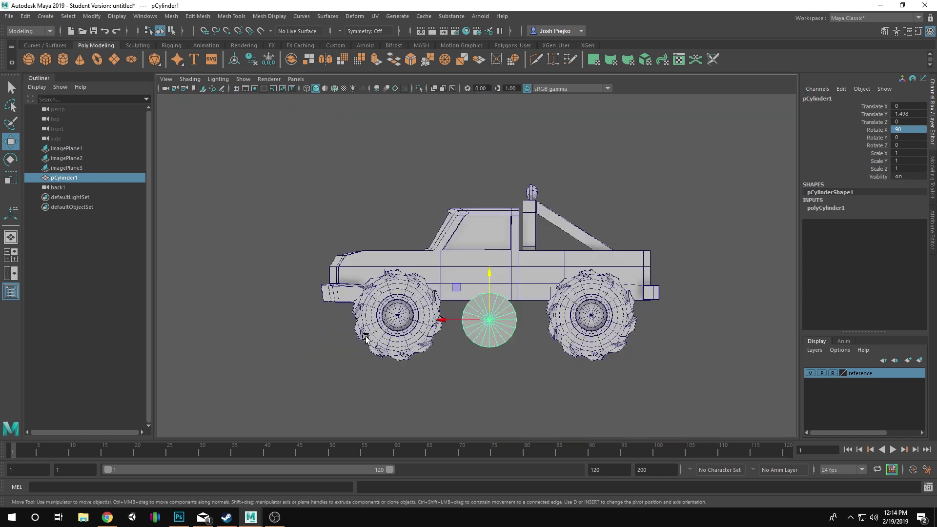
{"action": "scroll", "coordinate": [397, 370], "scroll_direction": "up", "scroll_amount": 5}
{"action": "left_click_drag", "start_coordinate": [439, 345], "coordinate": [328, 345]}
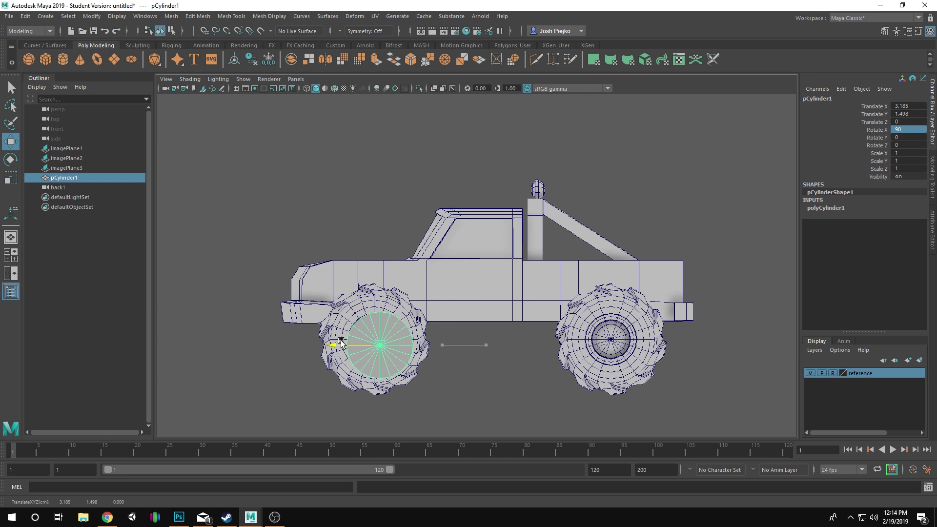
{"action": "scroll", "coordinate": [527, 342], "scroll_direction": "up", "scroll_amount": 5}
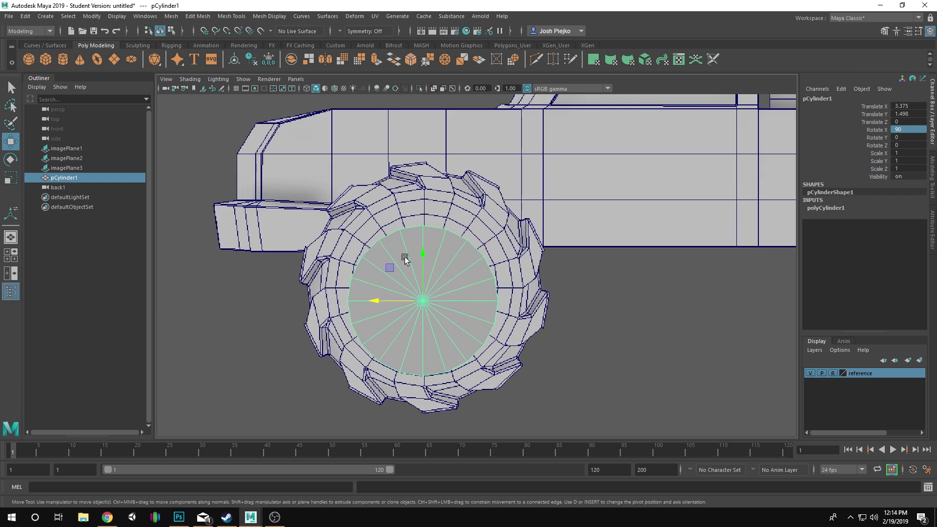
{"action": "mouse_move", "coordinate": [423, 254]}
{"action": "left_mouse_down"}
{"action": "mouse_move", "coordinate": [423, 227]}
{"action": "mouse_move", "coordinate": [422, 242]}
{"action": "left_mouse_up"}
{"action": "key", "text": "r"}
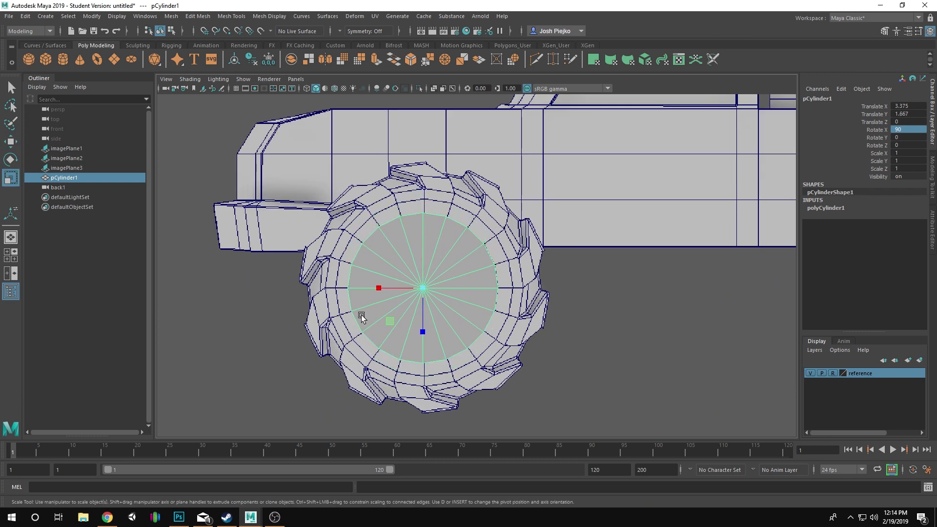
{"action": "scroll", "coordinate": [481, 314], "scroll_direction": "up", "scroll_amount": 3}
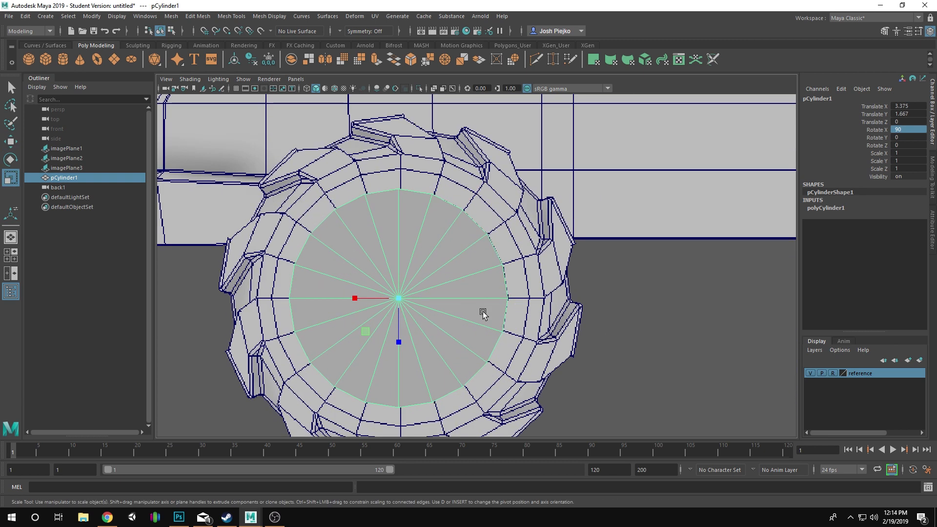
Step: Enable Wireframe on Shaded, nudge the cylinder to centre it, and scale it to 0.983
{"action": "left_click", "coordinate": [190, 79]}
{"action": "left_click", "coordinate": [221, 168]}
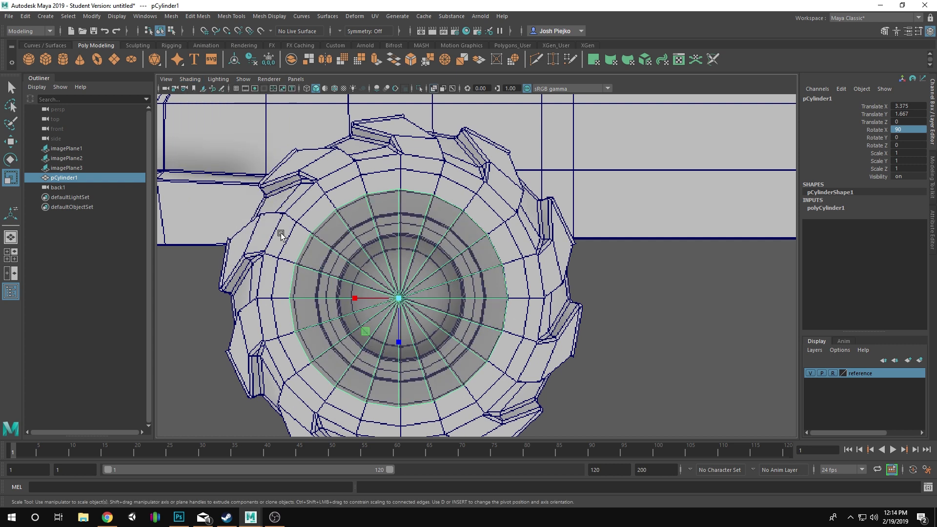
{"action": "scroll", "coordinate": [394, 289], "scroll_direction": "up", "scroll_amount": 4}
{"action": "key", "text": "w"}
{"action": "left_click_drag", "start_coordinate": [350, 290], "coordinate": [378, 288]}
{"action": "key", "text": "r"}
{"action": "key", "text": "w"}
{"action": "scroll", "coordinate": [520, 276], "scroll_direction": "down", "scroll_amount": 4}
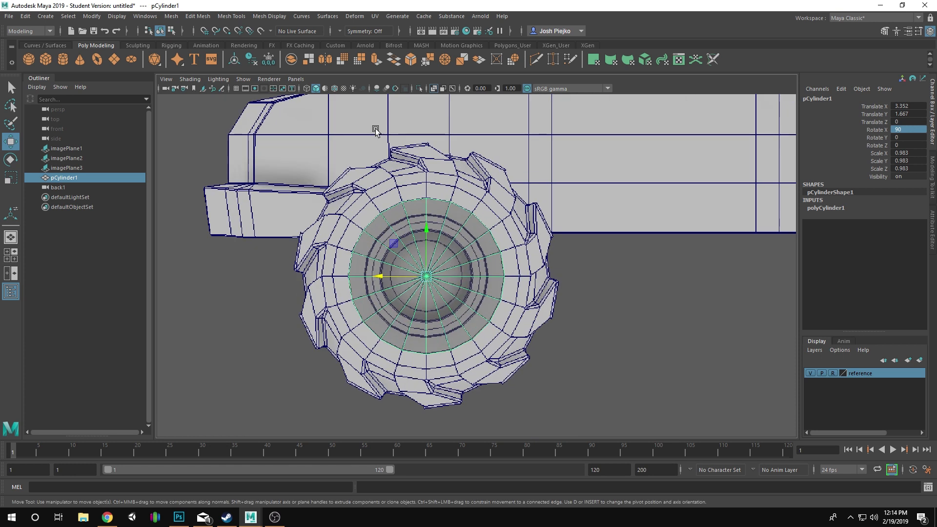
{"action": "left_click", "coordinate": [295, 80]}
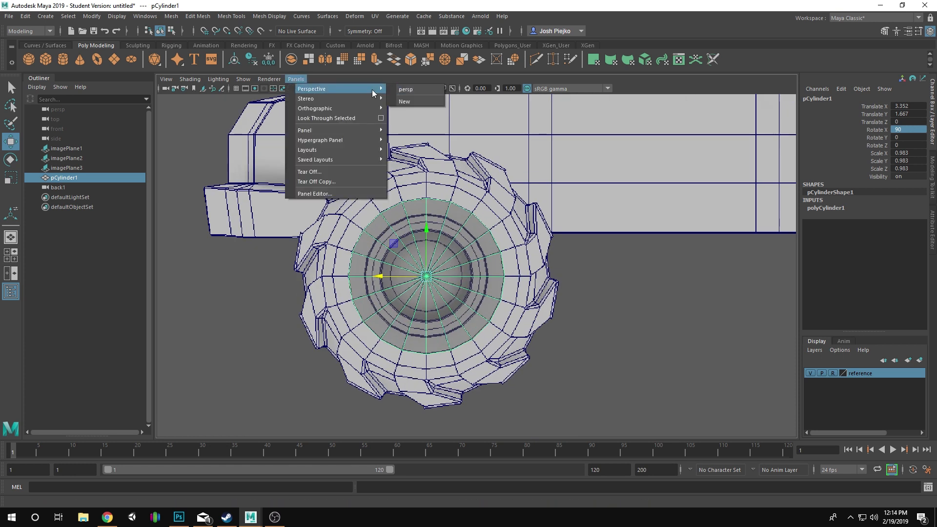
Step: Scale the cylinder up to the tire's outer rim size in the back1 orthographic view
{"action": "left_click", "coordinate": [406, 89]}
{"action": "left_click_drag", "start_coordinate": [405, 205], "coordinate": [483, 139], "text": "alt"}
{"action": "scroll", "coordinate": [335, 262], "scroll_direction": "up", "scroll_amount": 4}
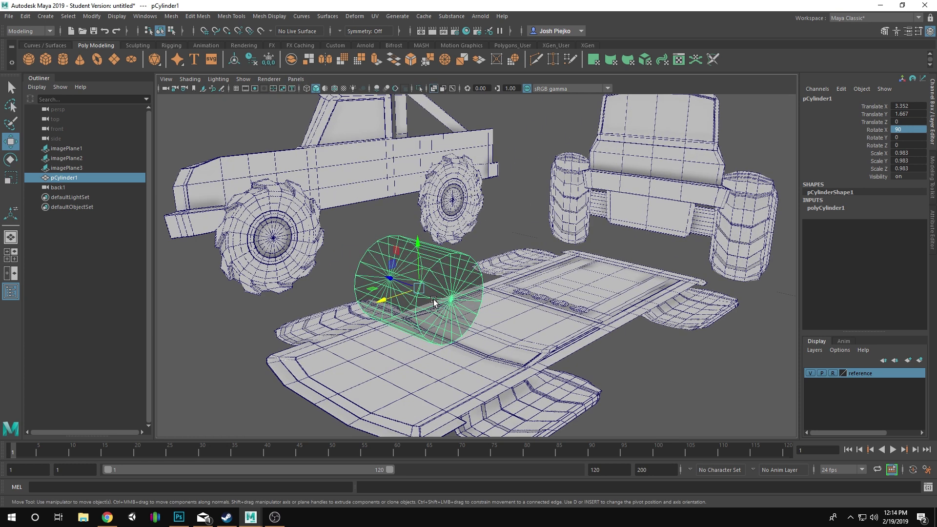
{"action": "key", "text": "r"}
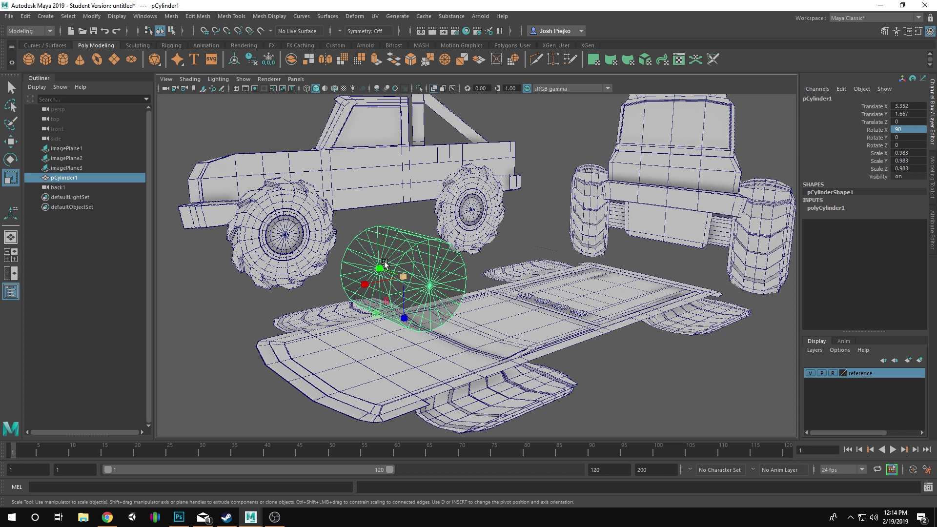
{"action": "left_click_drag", "start_coordinate": [384, 264], "coordinate": [325, 307], "text": "alt"}
{"action": "middle_click_drag", "start_coordinate": [325, 307], "coordinate": [398, 337], "text": "alt"}
{"action": "left_click", "coordinate": [296, 79]}
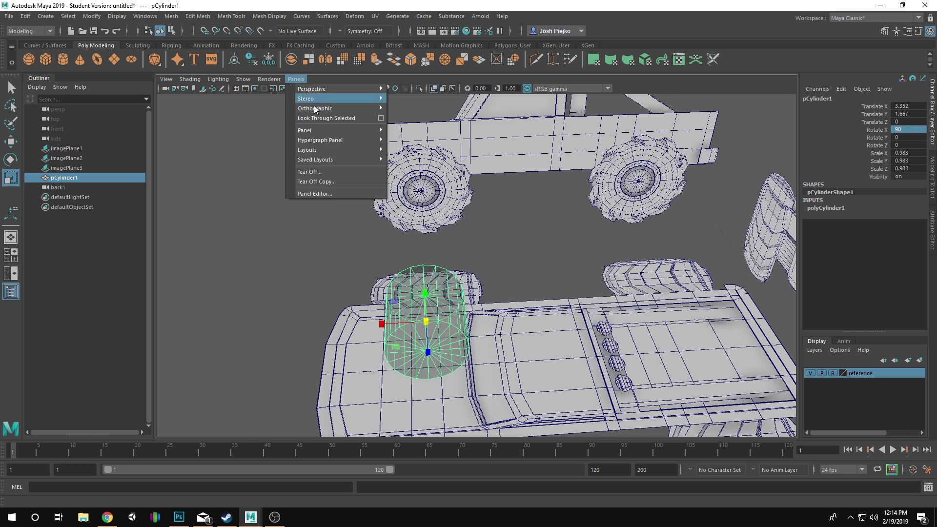
{"action": "mouse_move", "coordinate": [324, 109]}
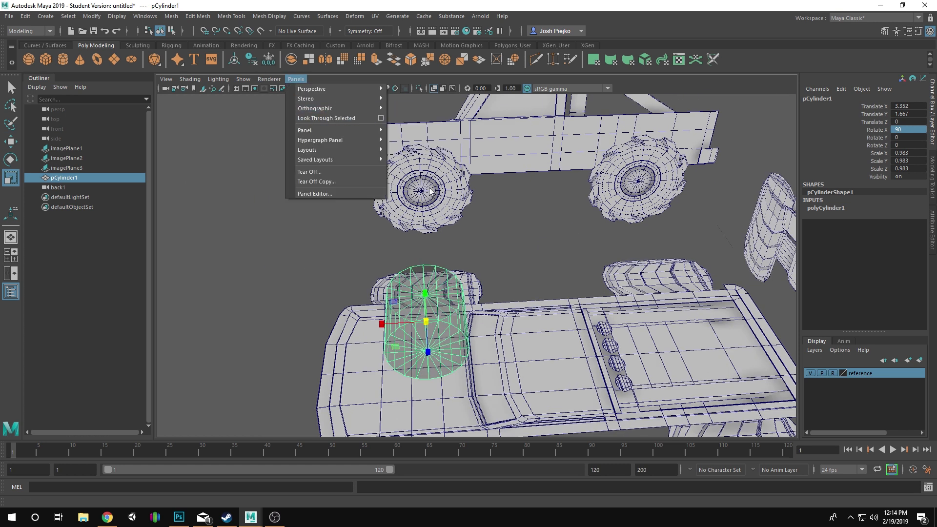
{"action": "left_click", "coordinate": [412, 109]}
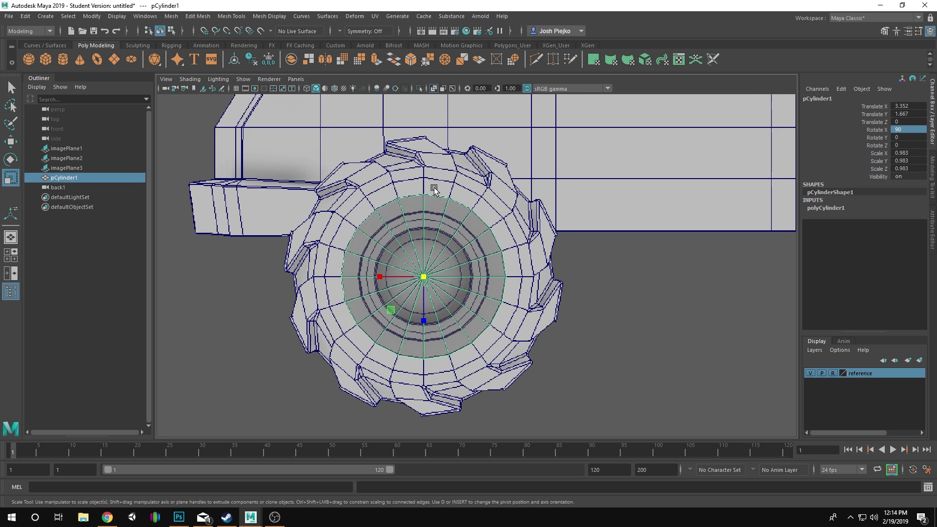
{"action": "left_click_drag", "start_coordinate": [420, 292], "coordinate": [474, 261]}
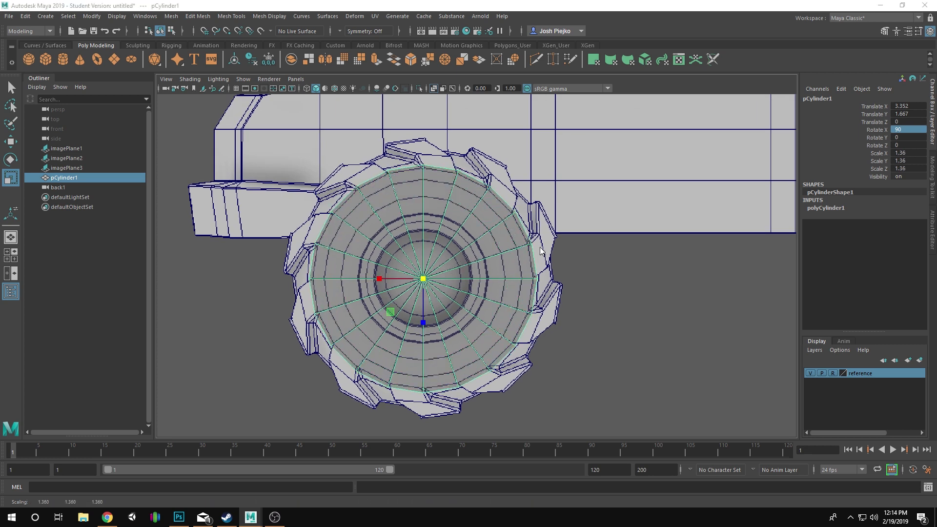
Step: In the four-view layout, move the cylinder along Z onto the reference front tire (Translate Z -3.025)
{"action": "key", "text": "space"}
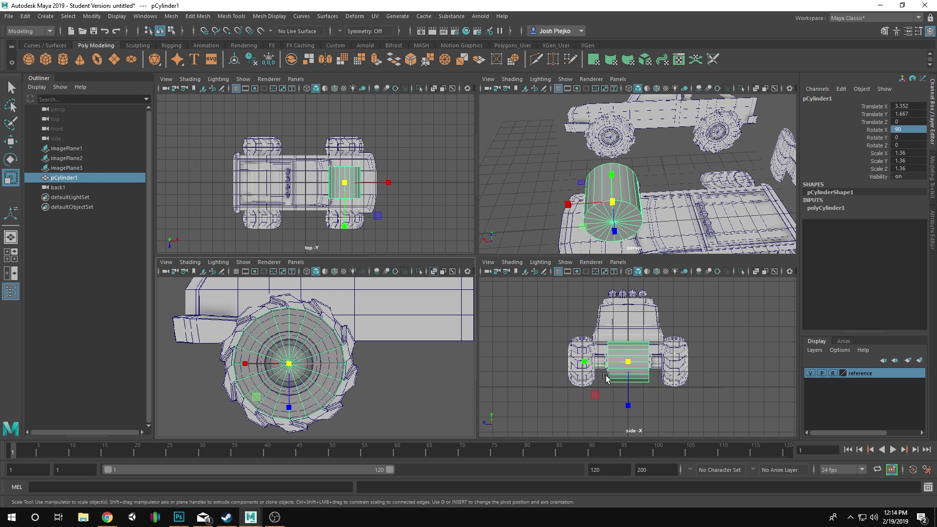
{"action": "scroll", "coordinate": [654, 363], "scroll_direction": "up", "scroll_amount": 3}
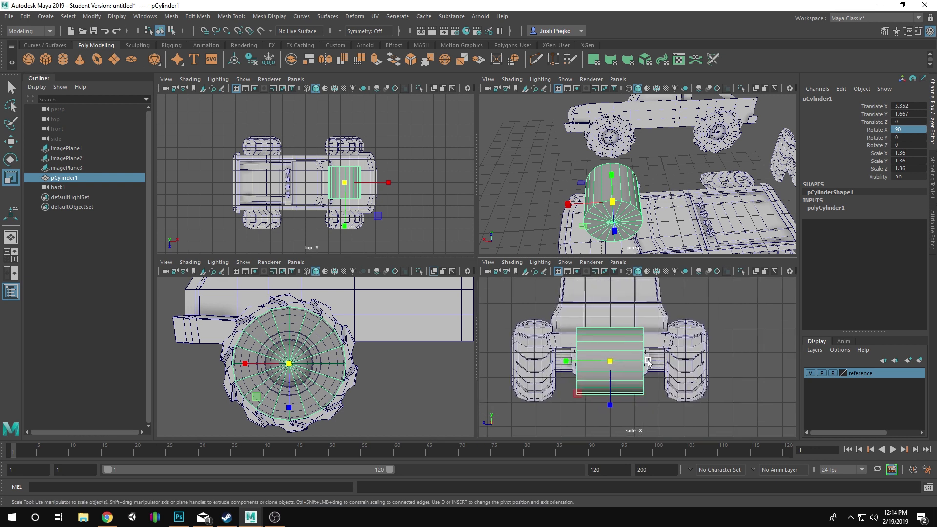
{"action": "key", "text": "w"}
{"action": "left_click_drag", "start_coordinate": [573, 358], "coordinate": [644, 360]}
{"action": "key", "text": "f"}
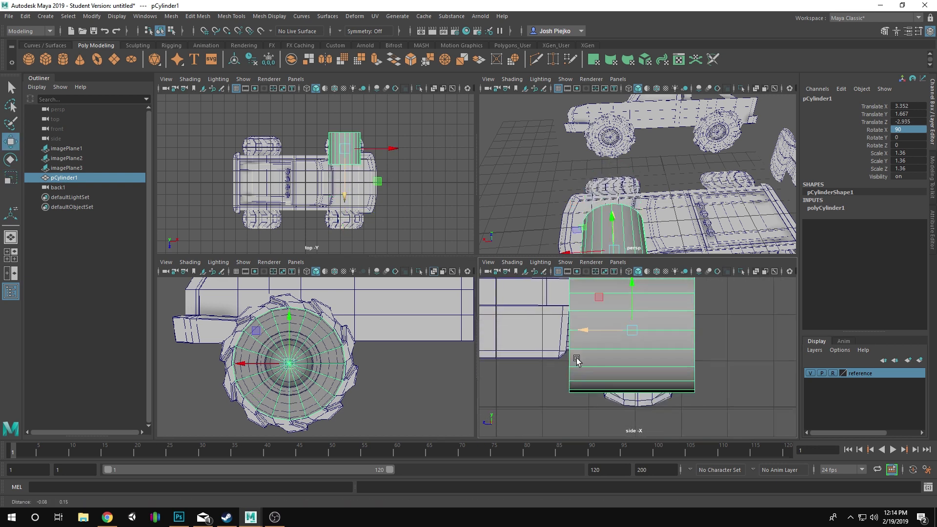
{"action": "left_click_drag", "start_coordinate": [587, 349], "coordinate": [624, 345]}
{"action": "key", "text": "r"}
{"action": "key", "text": "w"}
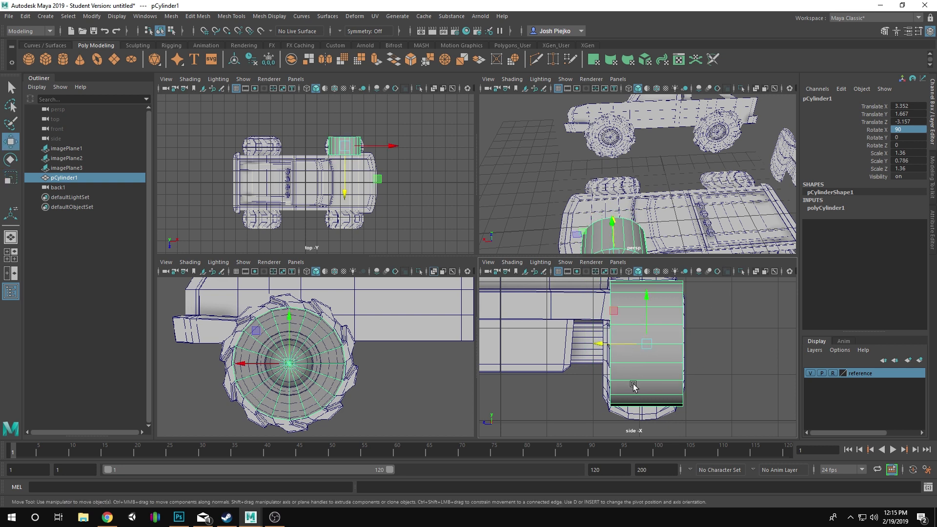
{"action": "key", "text": "f"}
{"action": "left_click_drag", "start_coordinate": [600, 297], "coordinate": [598, 298]}
{"action": "middle_click_drag", "start_coordinate": [626, 317], "coordinate": [597, 429], "text": "alt"}
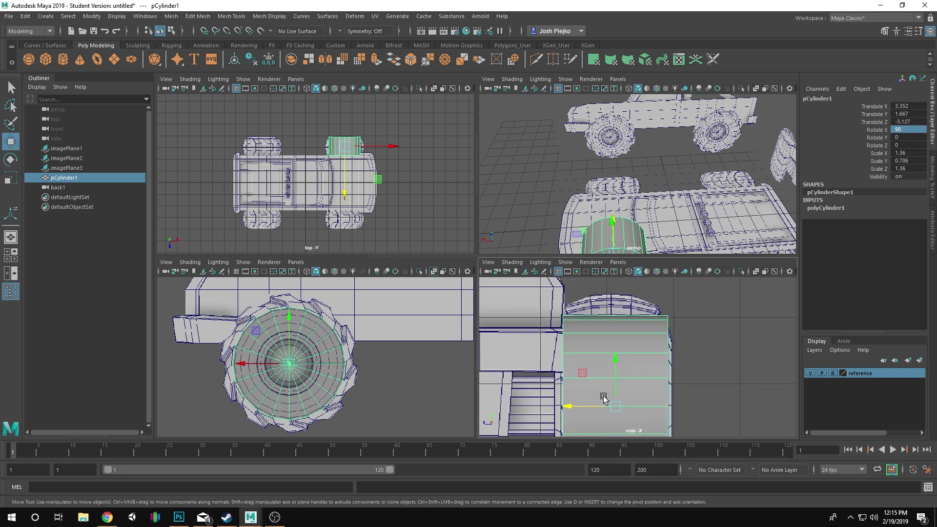
{"action": "left_click_drag", "start_coordinate": [604, 397], "coordinate": [554, 394]}
Step: Fine-tune the cylinder's scale to 1.318, 0.762, 1.318 so it fits inside the front tire
{"action": "left_click", "coordinate": [141, 387]}
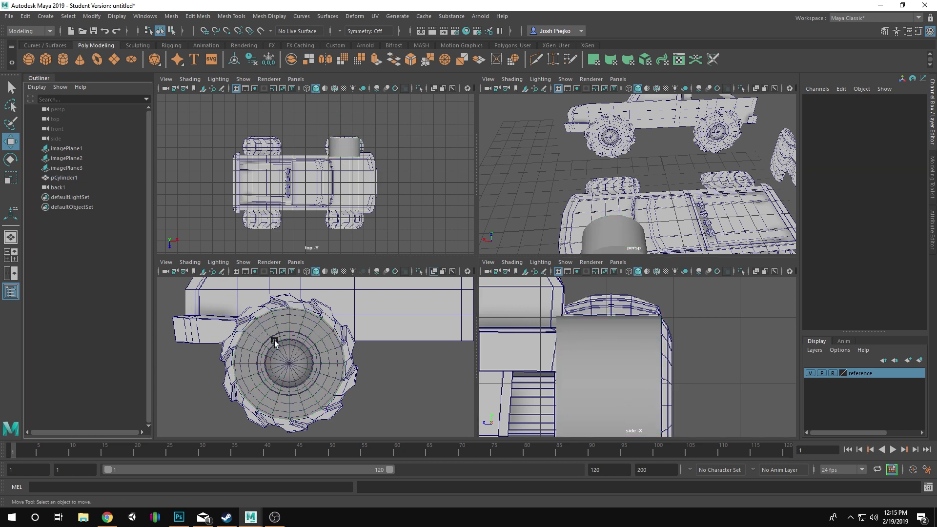
{"action": "right_click_drag", "start_coordinate": [275, 341], "coordinate": [373, 315], "text": "alt"}
{"action": "middle_click_drag", "start_coordinate": [330, 327], "coordinate": [361, 340], "text": "alt"}
{"action": "key", "text": "space"}
{"action": "middle_click_drag", "start_coordinate": [531, 235], "coordinate": [526, 247], "text": "alt"}
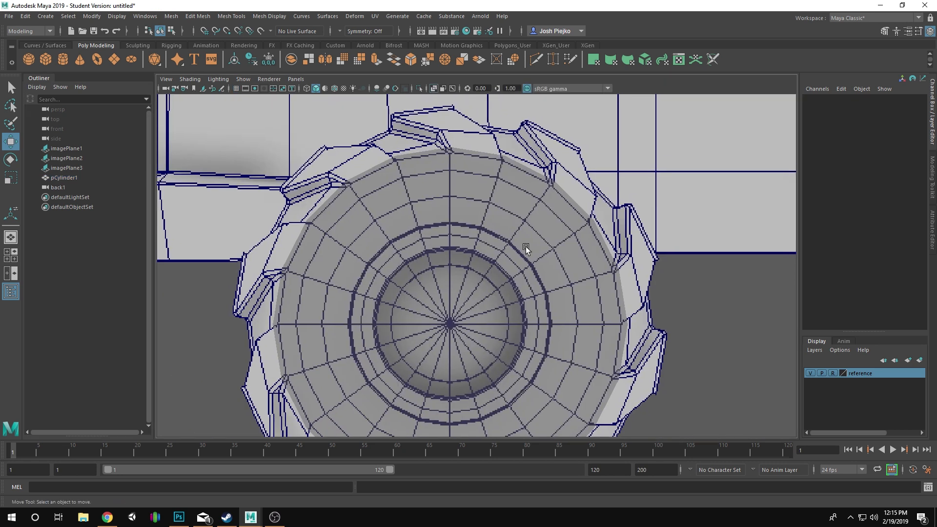
{"action": "left_click", "coordinate": [472, 207]}
{"action": "key", "text": "r"}
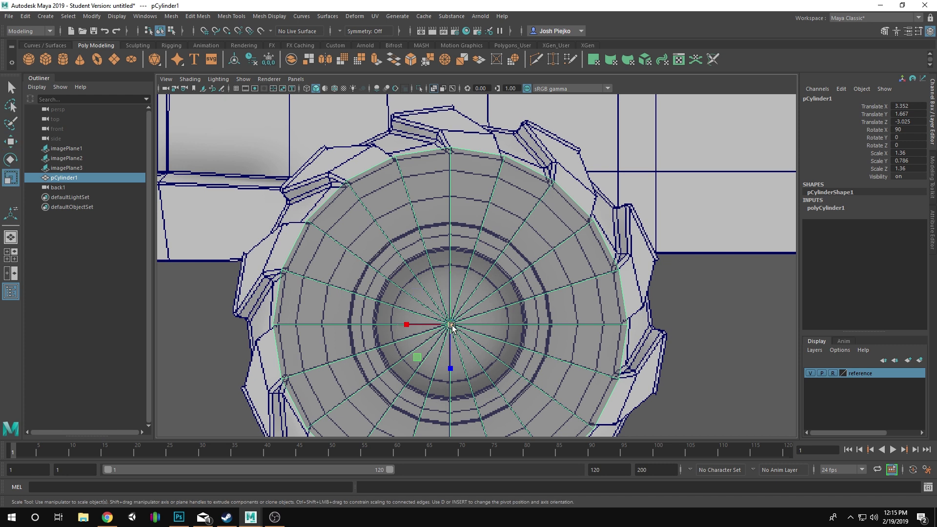
{"action": "left_click_drag", "start_coordinate": [450, 324], "coordinate": [447, 324]}
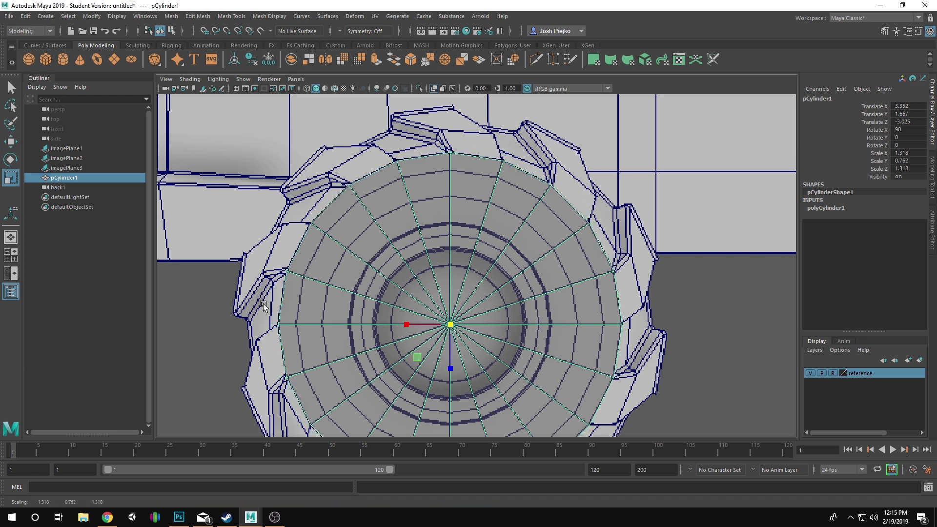
{"action": "scroll", "coordinate": [263, 306], "scroll_direction": "down", "scroll_amount": 5}
{"action": "scroll", "coordinate": [540, 281], "scroll_direction": "up", "scroll_amount": 2}
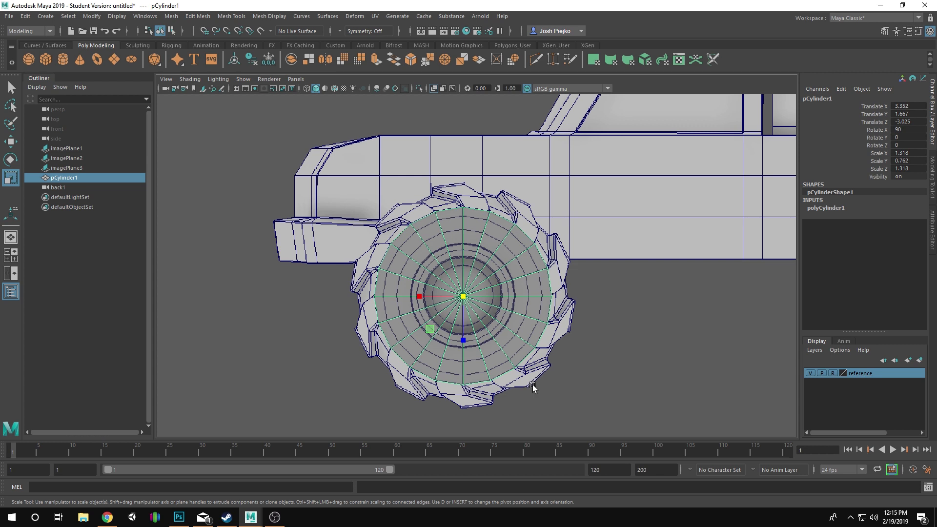
{"action": "middle_click_drag", "start_coordinate": [483, 378], "coordinate": [476, 375], "text": "alt"}
{"action": "right_click_drag", "start_coordinate": [477, 375], "coordinate": [519, 355], "text": "alt"}
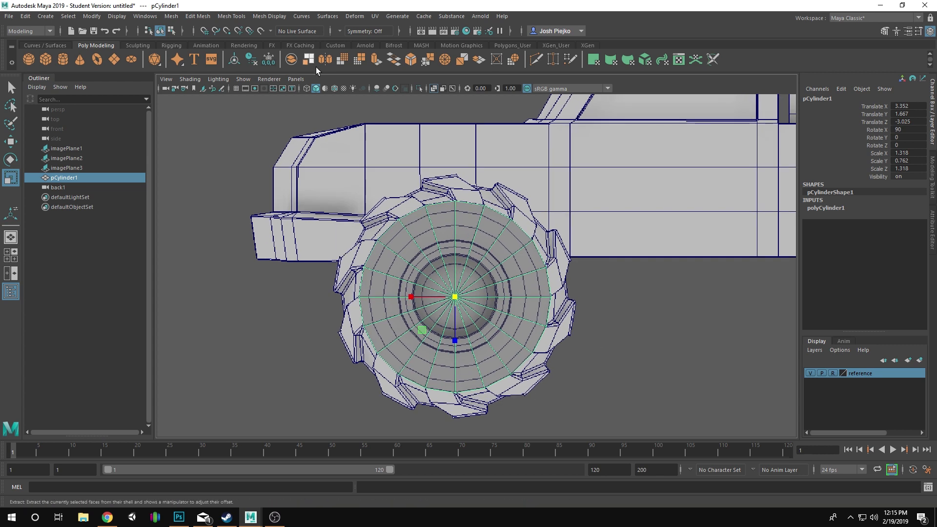
Step: Switch to the perspective camera with X-Ray shading and zoom in on the truck's rear
{"action": "left_click", "coordinate": [295, 78]}
{"action": "mouse_move", "coordinate": [342, 87]}
{"action": "left_click", "coordinate": [410, 87]}
{"action": "left_click_drag", "start_coordinate": [506, 220], "coordinate": [557, 183], "text": "alt"}
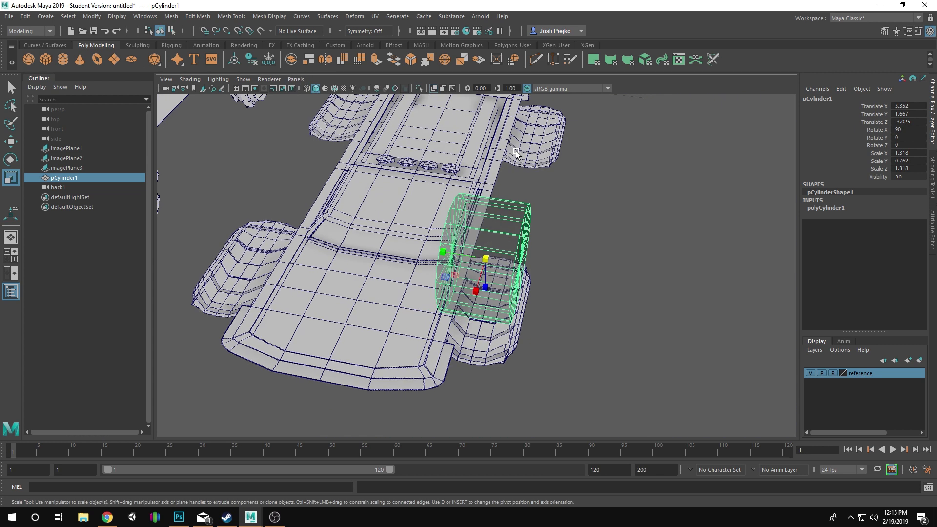
{"action": "mouse_move", "coordinate": [557, 183]}
{"action": "middle_mouse_down", "text": "alt"}
{"action": "mouse_move", "coordinate": [511, 233]}
{"action": "mouse_move", "coordinate": [511, 257]}
{"action": "middle_mouse_up", "text": "alt"}
{"action": "left_click", "coordinate": [190, 79]}
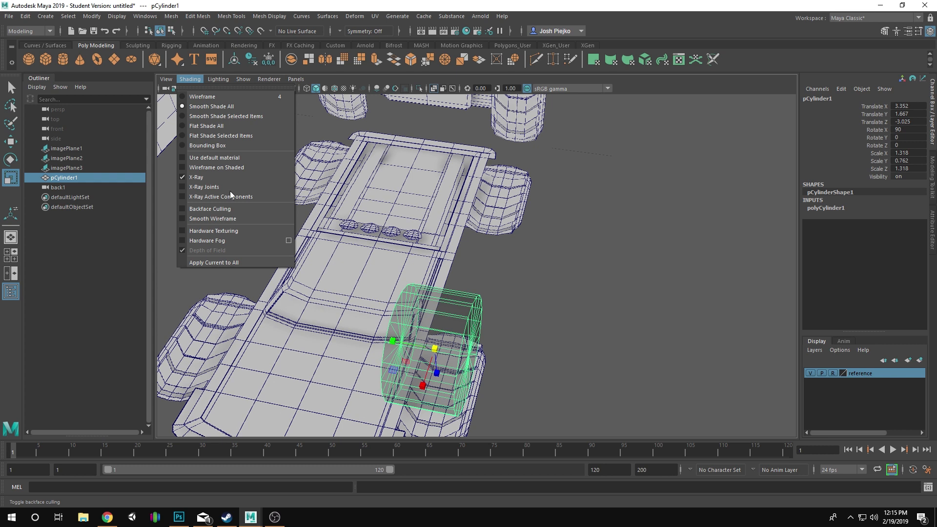
{"action": "left_click", "coordinate": [223, 175]}
{"action": "mouse_move", "coordinate": [223, 178]}
{"action": "left_mouse_down", "text": "alt"}
{"action": "mouse_move", "coordinate": [496, 224]}
{"action": "mouse_move", "coordinate": [482, 254]}
{"action": "left_mouse_up", "text": "alt"}
{"action": "middle_click_drag", "start_coordinate": [592, 168], "coordinate": [453, 303], "text": "alt"}
{"action": "left_click_drag", "start_coordinate": [453, 304], "coordinate": [569, 272], "text": "alt"}
{"action": "scroll", "coordinate": [569, 275], "scroll_direction": "up", "scroll_amount": 3}
{"action": "middle_click_drag", "start_coordinate": [494, 279], "coordinate": [512, 182], "text": "alt"}
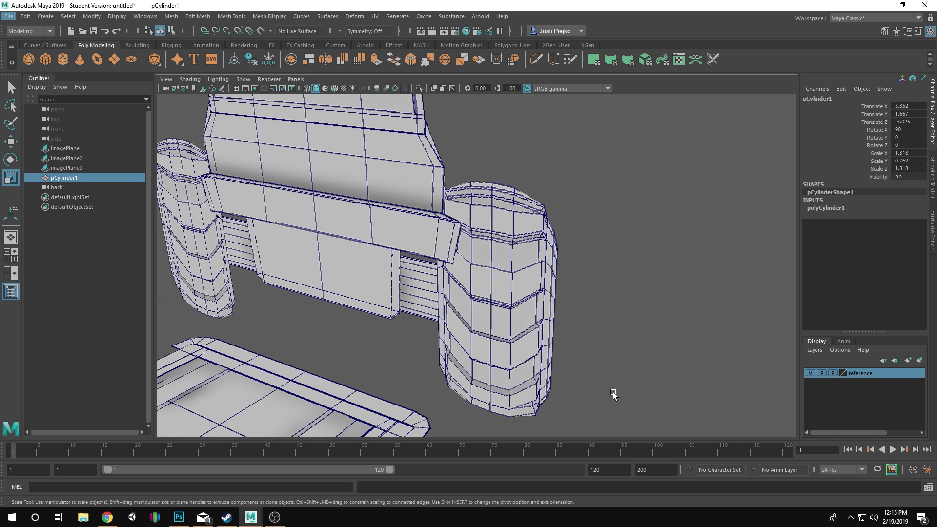
Step: Multi-Cut an edge loop down the tire's middle using a 50 percent snap step
{"action": "left_click", "coordinate": [886, 32]}
{"action": "left_click", "coordinate": [839, 368]}
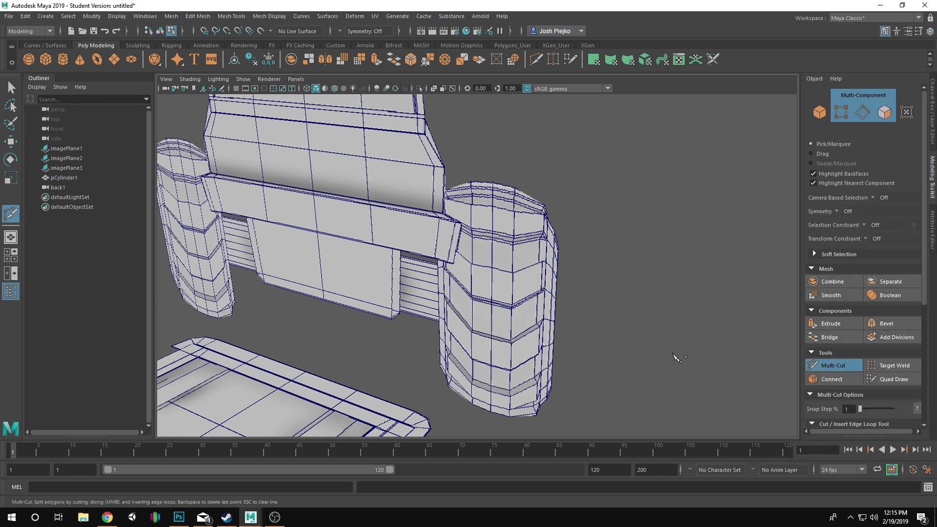
{"action": "scroll", "coordinate": [525, 256], "scroll_direction": "down", "scroll_amount": 2}
{"action": "left_click_drag", "start_coordinate": [525, 256], "coordinate": [581, 250], "text": "alt"}
{"action": "scroll", "coordinate": [423, 230], "scroll_direction": "down", "scroll_amount": 4}
{"action": "scroll", "coordinate": [519, 290], "scroll_direction": "up", "scroll_amount": 3}
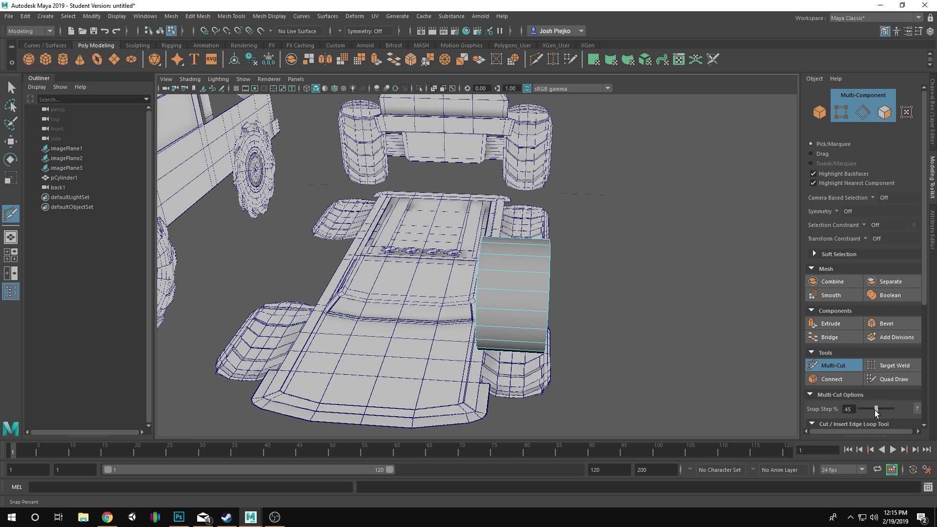
{"action": "left_click_drag", "start_coordinate": [853, 411], "coordinate": [789, 402]}
{"action": "left_click", "coordinate": [511, 272], "text": "ctrl+shift"}
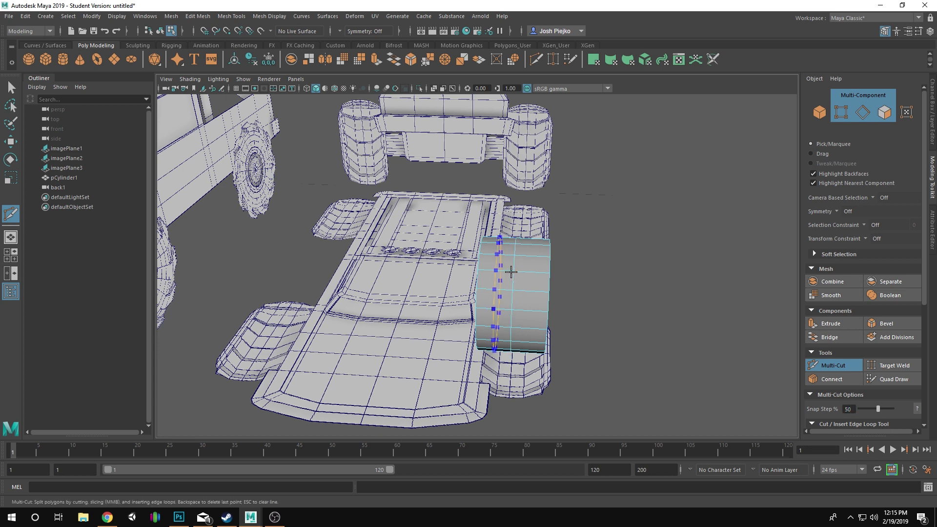
{"action": "key", "text": "w"}
Step: Restart Multi-Cut and move in closer on the cylinder to cut more loops
{"action": "scroll", "coordinate": [496, 278], "scroll_direction": "up", "scroll_amount": 4}
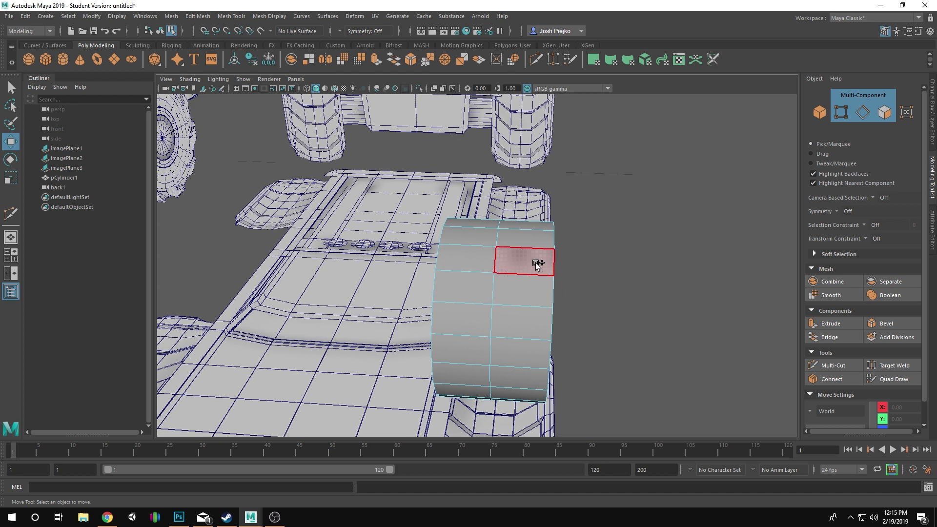
{"action": "left_click", "coordinate": [832, 365]}
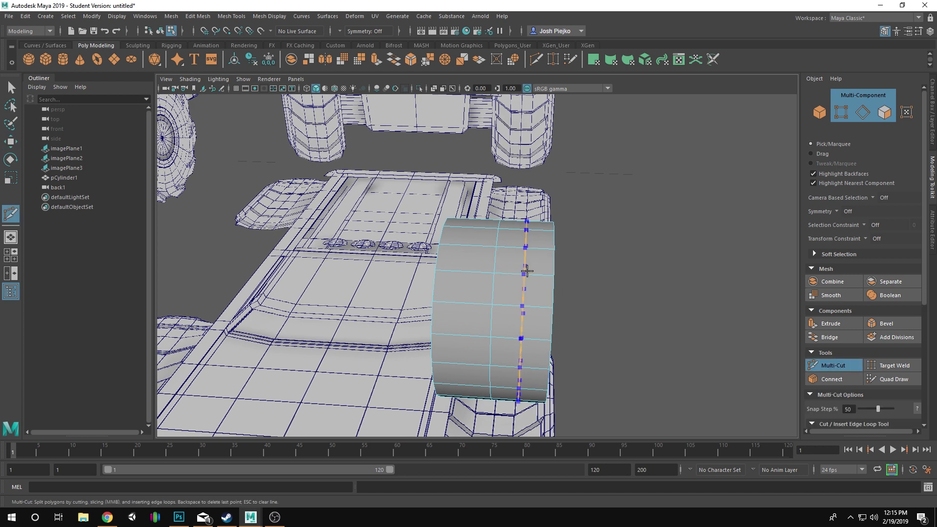
{"action": "left_click_drag", "start_coordinate": [464, 268], "coordinate": [586, 299], "text": "alt"}
{"action": "middle_click_drag", "start_coordinate": [584, 299], "coordinate": [623, 355], "text": "alt"}
{"action": "right_click_drag", "start_coordinate": [623, 355], "coordinate": [642, 356], "text": "alt"}
Step: Select two edge loops around the tire and scale them slightly outward in the back1 view
{"action": "key", "text": "w"}
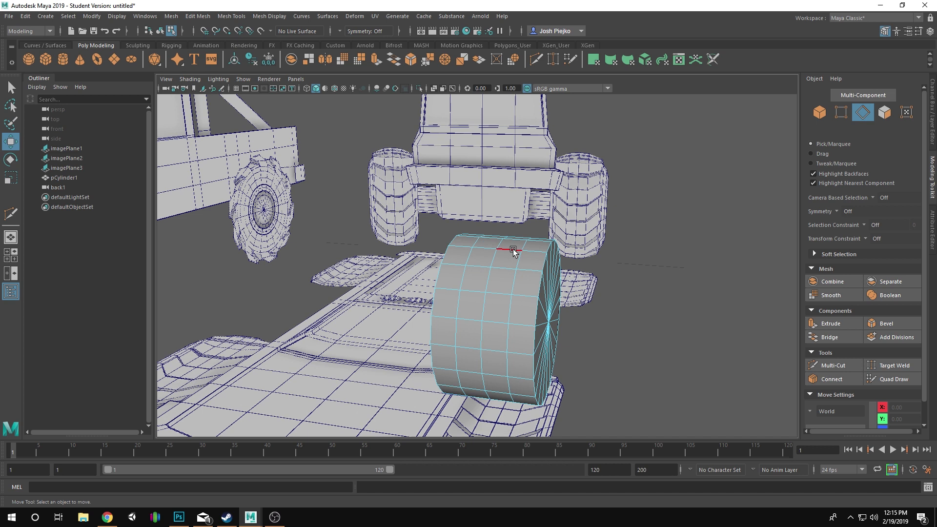
{"action": "double_click", "coordinate": [518, 258]}
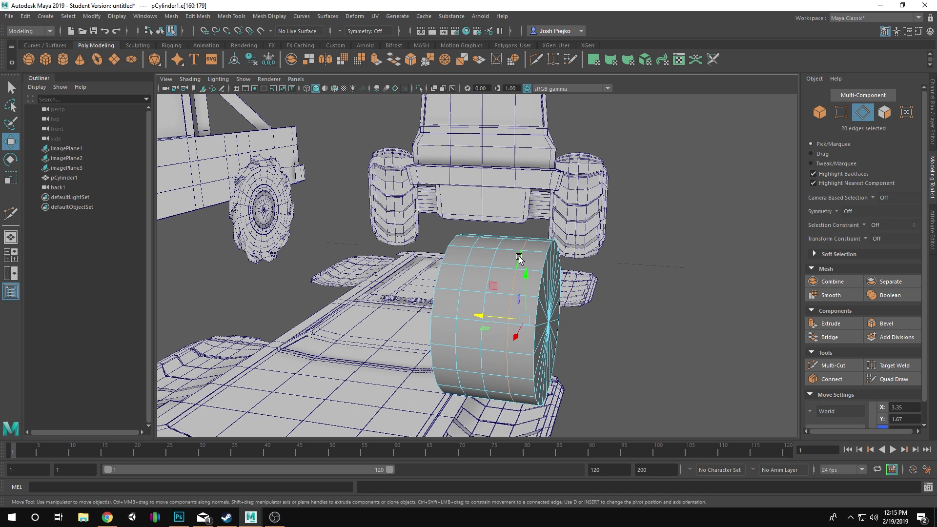
{"action": "double_click", "coordinate": [470, 258], "text": "shift"}
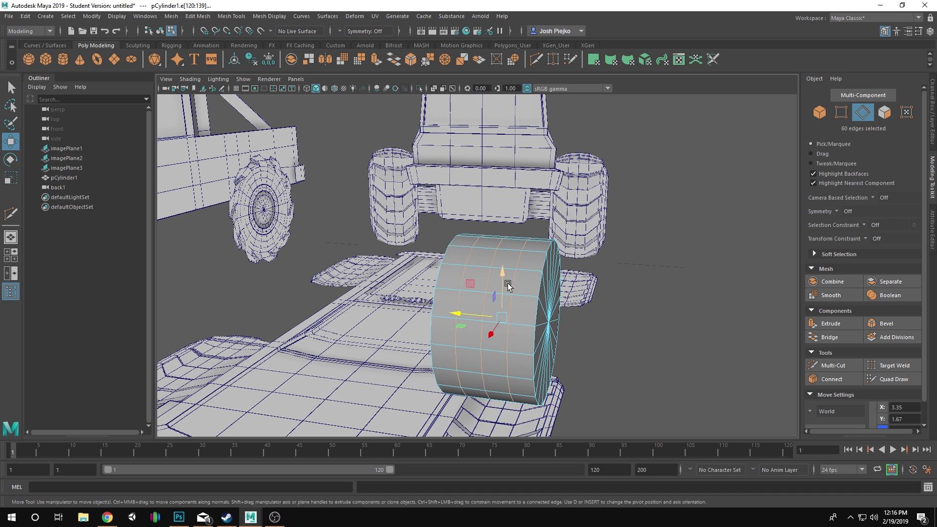
{"action": "key", "text": "r"}
{"action": "left_click_drag", "start_coordinate": [508, 322], "coordinate": [434, 321], "text": "alt"}
{"action": "middle_click_drag", "start_coordinate": [433, 321], "coordinate": [522, 344], "text": "alt"}
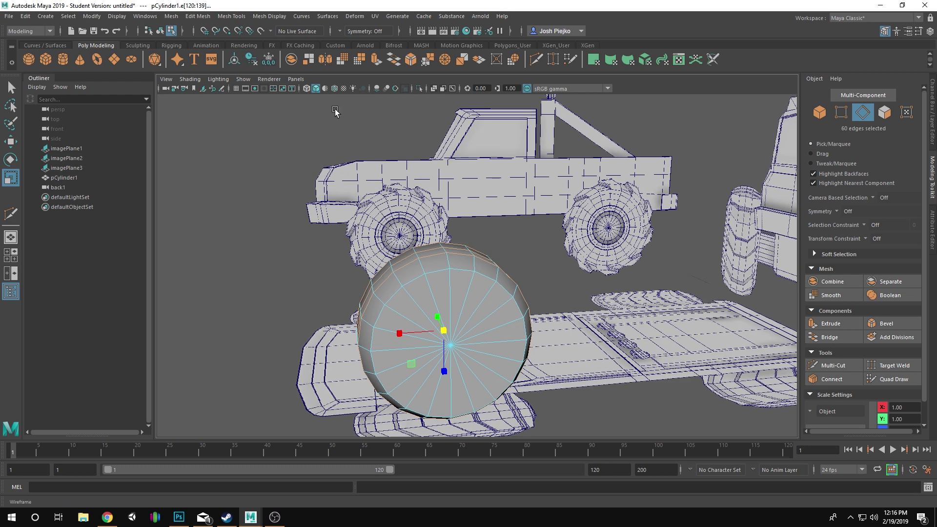
{"action": "left_click", "coordinate": [294, 80]}
{"action": "mouse_move", "coordinate": [317, 108]}
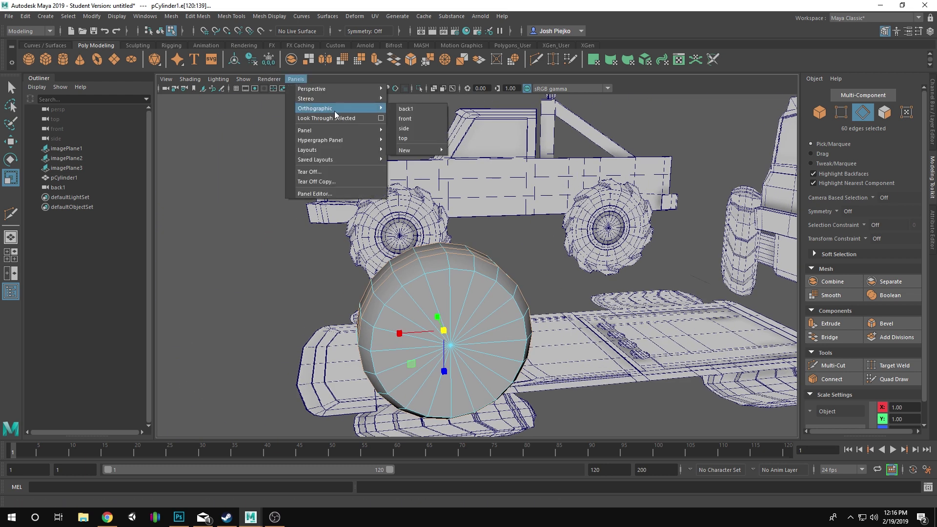
{"action": "left_click", "coordinate": [410, 117]}
{"action": "right_click_drag", "start_coordinate": [390, 196], "coordinate": [483, 236], "text": "alt"}
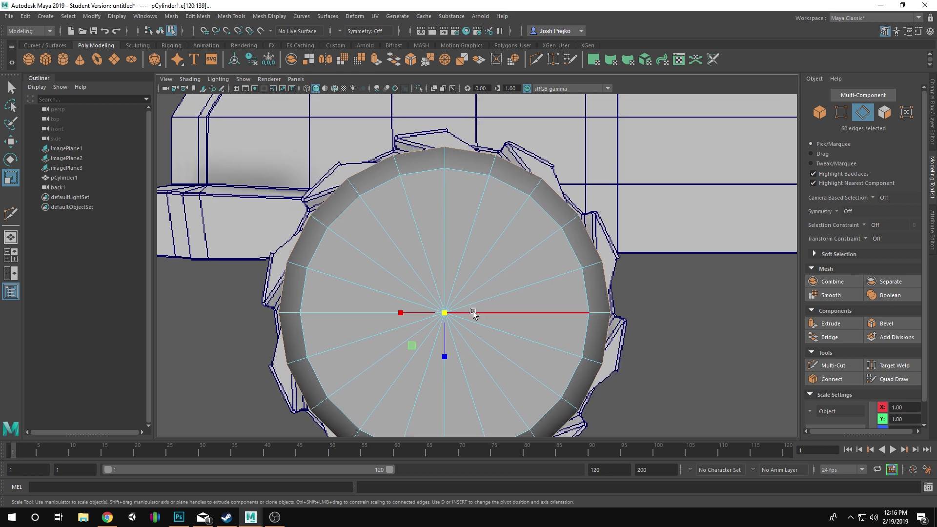
{"action": "left_click_drag", "start_coordinate": [441, 311], "coordinate": [445, 311]}
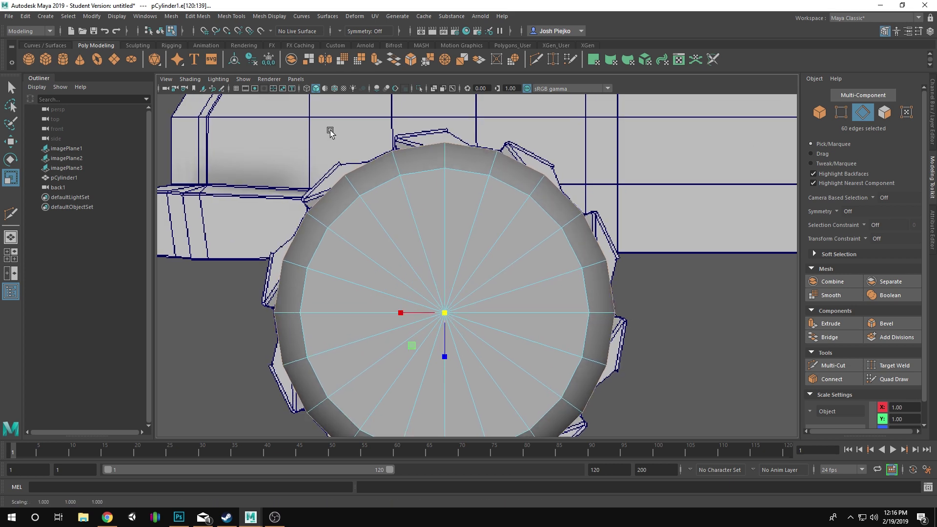
Step: Turn on X-Ray shading and return to the perspective camera
{"action": "left_click", "coordinate": [196, 79]}
{"action": "left_click", "coordinate": [230, 177]}
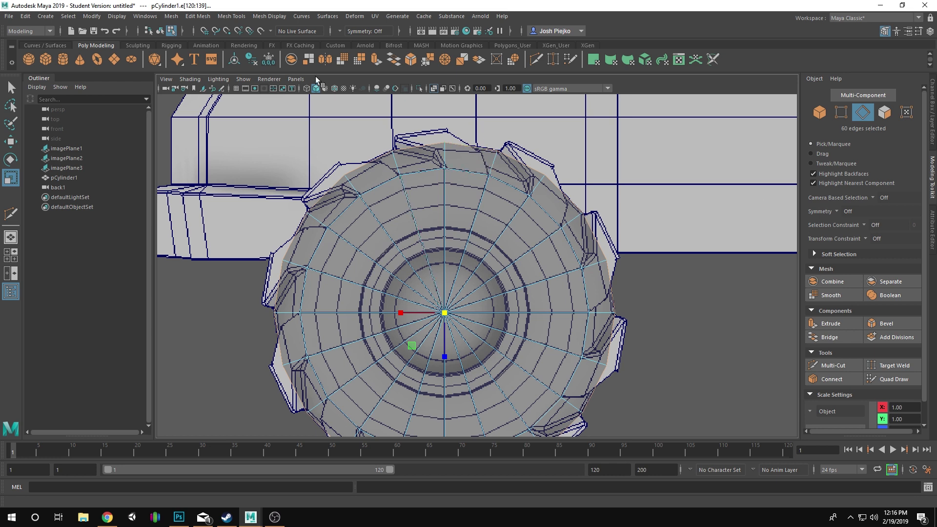
{"action": "left_click", "coordinate": [296, 79]}
{"action": "mouse_move", "coordinate": [324, 89]}
{"action": "left_click", "coordinate": [398, 92]}
Step: Bring the scaled cylinder back into view and switch it to object selection mode
{"action": "left_click_drag", "start_coordinate": [439, 162], "coordinate": [569, 155], "text": "alt"}
{"action": "middle_click_drag", "start_coordinate": [569, 155], "coordinate": [405, 312], "text": "alt"}
{"action": "right_click_drag", "start_coordinate": [405, 312], "coordinate": [867, 366], "text": "alt"}
{"action": "middle_click_drag", "start_coordinate": [532, 222], "coordinate": [584, 175], "text": "alt"}
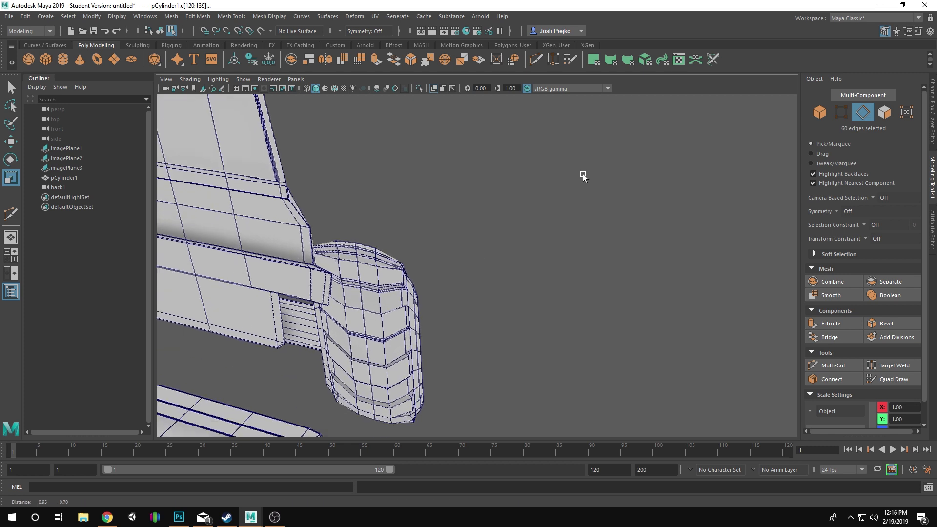
{"action": "right_click_drag", "start_coordinate": [584, 176], "coordinate": [483, 343], "text": "alt"}
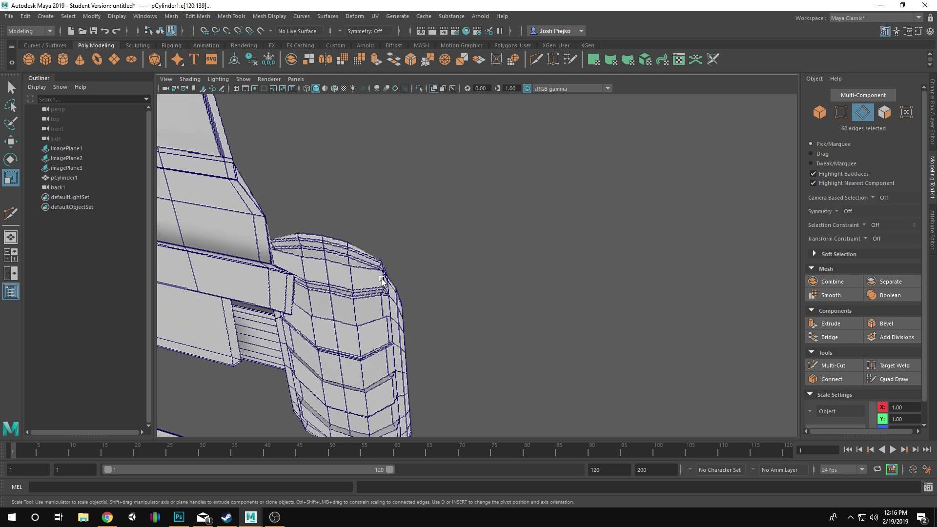
{"action": "right_click_drag", "start_coordinate": [391, 295], "coordinate": [298, 320], "text": "alt"}
{"action": "left_click_drag", "start_coordinate": [342, 303], "coordinate": [461, 244], "text": "alt"}
{"action": "right_click_drag", "start_coordinate": [461, 245], "coordinate": [579, 262], "text": "alt"}
{"action": "middle_click_drag", "start_coordinate": [579, 262], "coordinate": [630, 334], "text": "alt"}
{"action": "key", "text": "F8"}
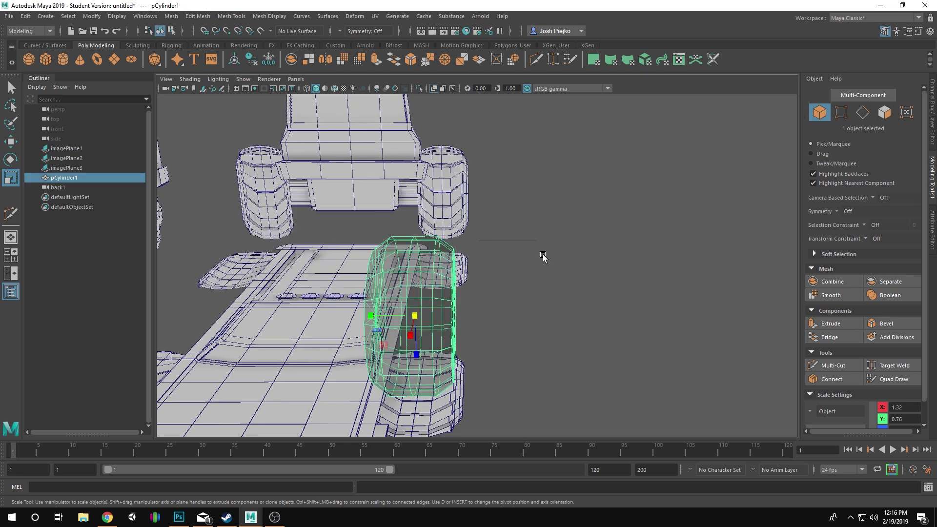
Step: Multi-Cut a new edge loop near the tire's left sidewall
{"action": "right_click_drag", "start_coordinate": [462, 332], "coordinate": [489, 203]}
{"action": "left_click", "coordinate": [835, 368]}
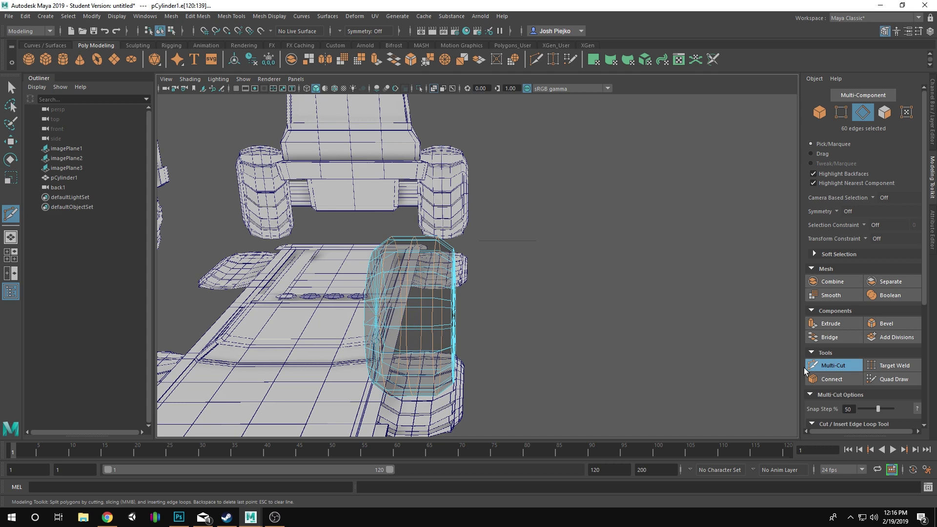
{"action": "left_click", "coordinate": [376, 276], "text": "ctrl"}
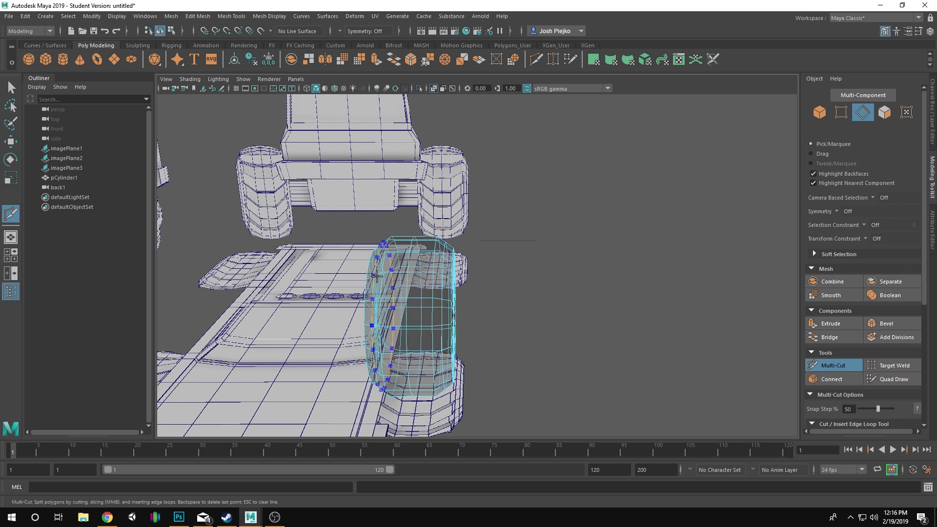
{"action": "key", "text": "w"}
Step: Turn off X-Ray shading and move in closer on the tire in edge mode
{"action": "left_click", "coordinate": [194, 81]}
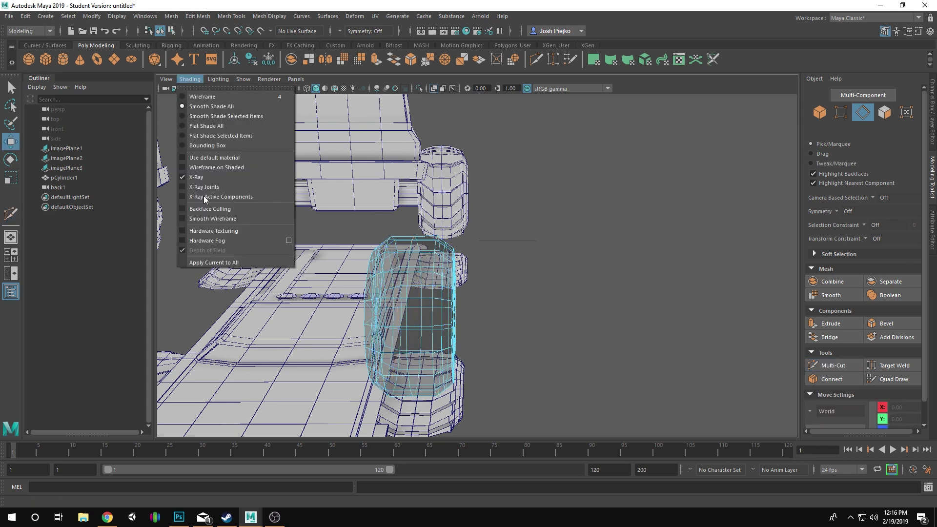
{"action": "left_click", "coordinate": [199, 177]}
{"action": "scroll", "coordinate": [439, 327], "scroll_direction": "up", "scroll_amount": 3}
{"action": "middle_click_drag", "start_coordinate": [441, 332], "coordinate": [457, 309], "text": "alt"}
{"action": "right_click_drag", "start_coordinate": [457, 308], "coordinate": [434, 216]}
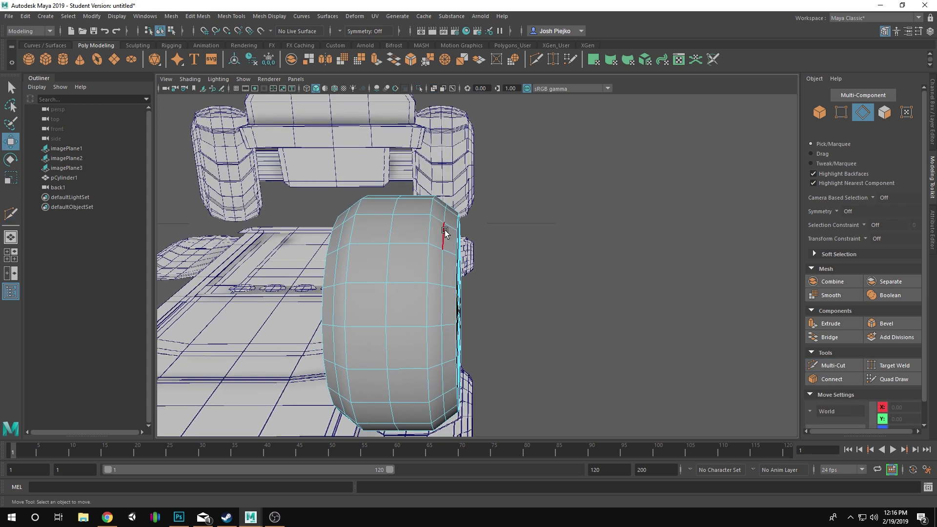
Step: Select the two left-side edge loops and scale them to round the sidewall
{"action": "double_click", "coordinate": [444, 234]}
{"action": "double_click", "coordinate": [342, 234], "text": "shift"}
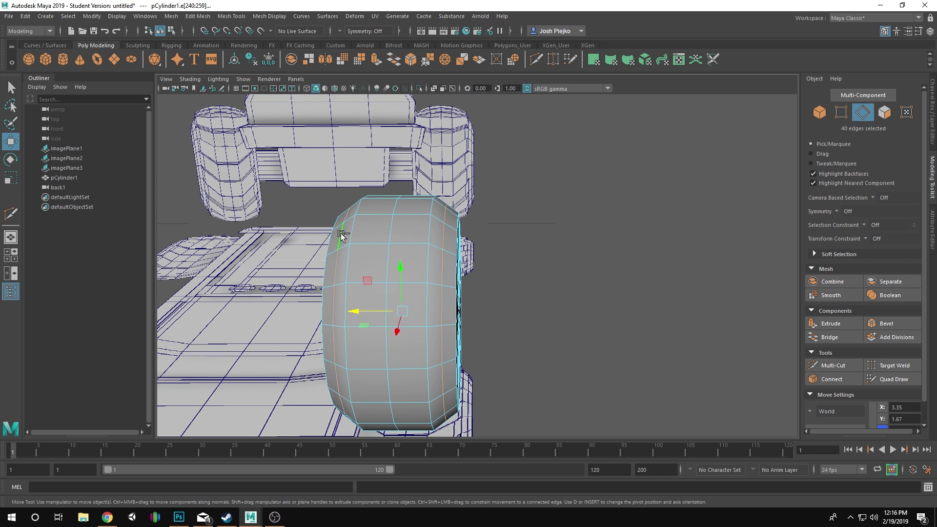
{"action": "key", "text": "r"}
{"action": "left_click_drag", "start_coordinate": [356, 311], "coordinate": [349, 310]}
{"action": "left_click_drag", "start_coordinate": [413, 310], "coordinate": [353, 291]}
{"action": "middle_click_drag", "start_coordinate": [352, 289], "coordinate": [557, 312], "text": "alt"}
{"action": "mouse_move", "coordinate": [557, 311]}
{"action": "left_mouse_down", "text": "alt"}
{"action": "mouse_move", "coordinate": [546, 315]}
{"action": "mouse_move", "coordinate": [559, 319]}
{"action": "left_mouse_up", "text": "alt"}
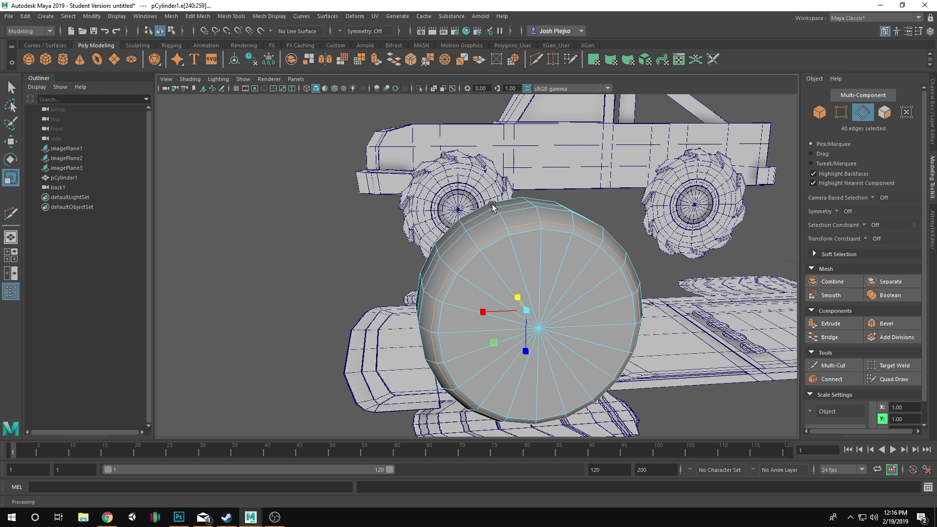
{"action": "left_click_drag", "start_coordinate": [492, 206], "coordinate": [347, 256], "text": "alt"}
{"action": "left_click_drag", "start_coordinate": [448, 245], "coordinate": [489, 246], "text": "alt"}
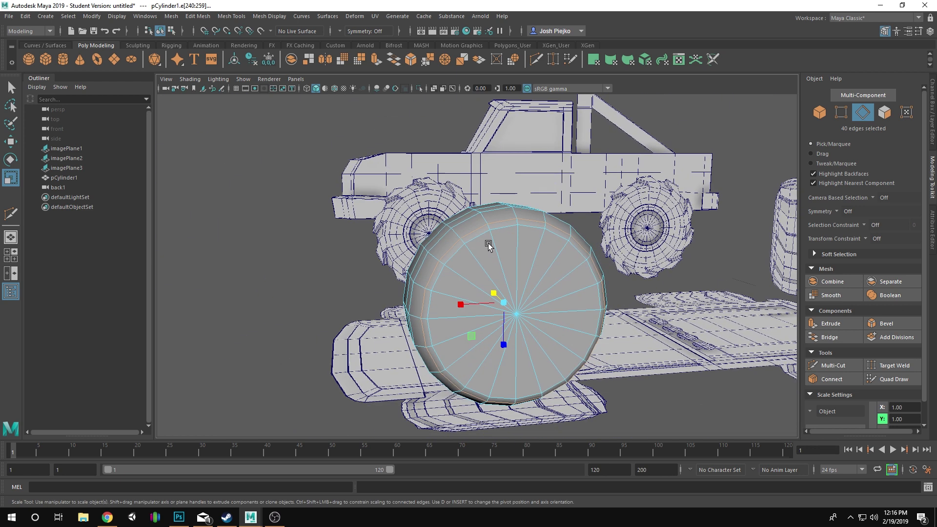
Step: View the tire through back1 with X-Ray on and convert the selected edges to faces
{"action": "left_click", "coordinate": [296, 79]}
{"action": "mouse_move", "coordinate": [341, 109]}
{"action": "left_click", "coordinate": [401, 109]}
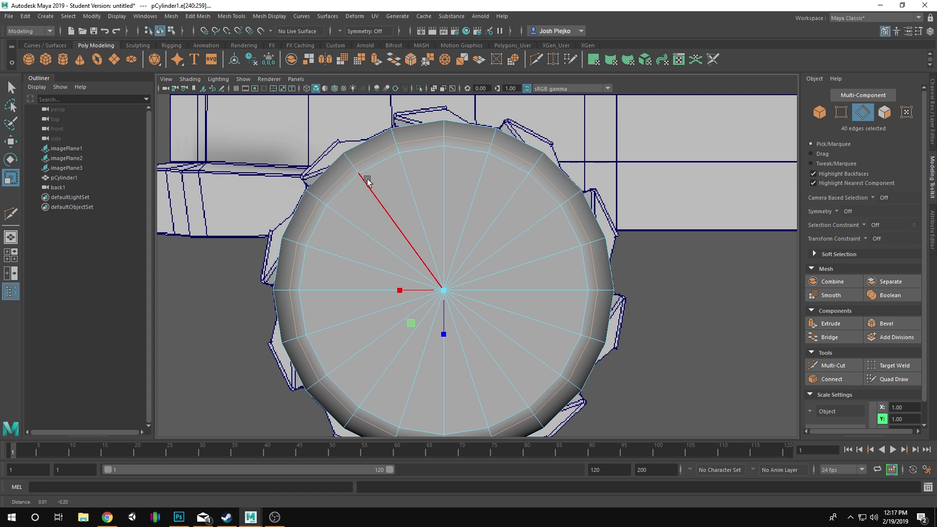
{"action": "left_click", "coordinate": [190, 79]}
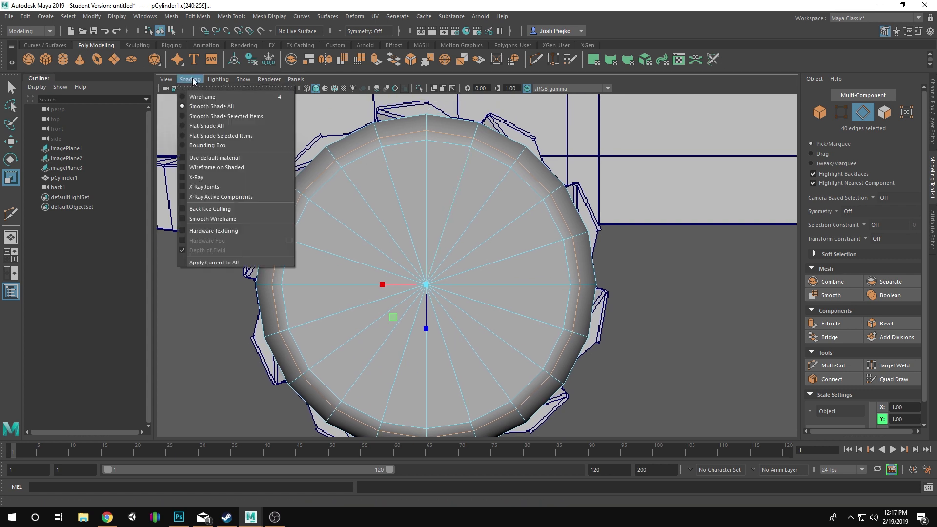
{"action": "left_click", "coordinate": [215, 177]}
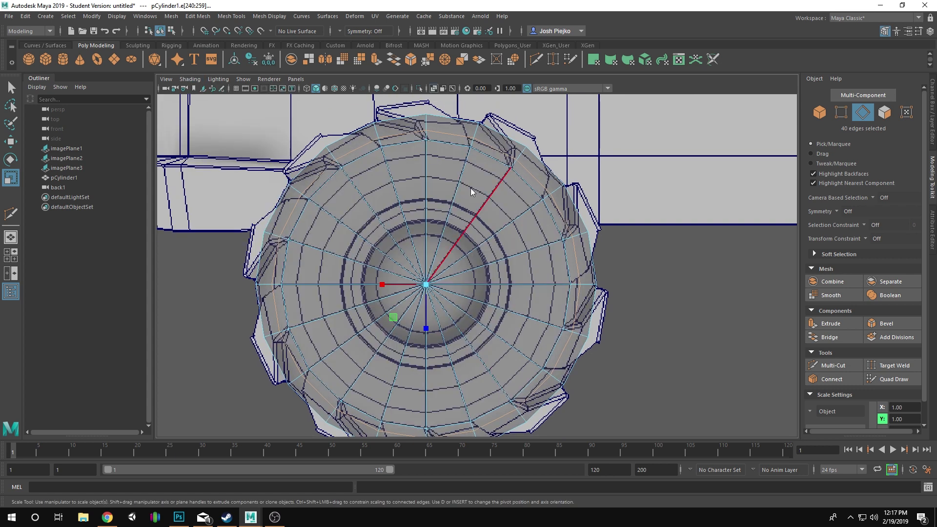
{"action": "right_click_drag", "start_coordinate": [471, 192], "coordinate": [472, 224], "text": "ctrl"}
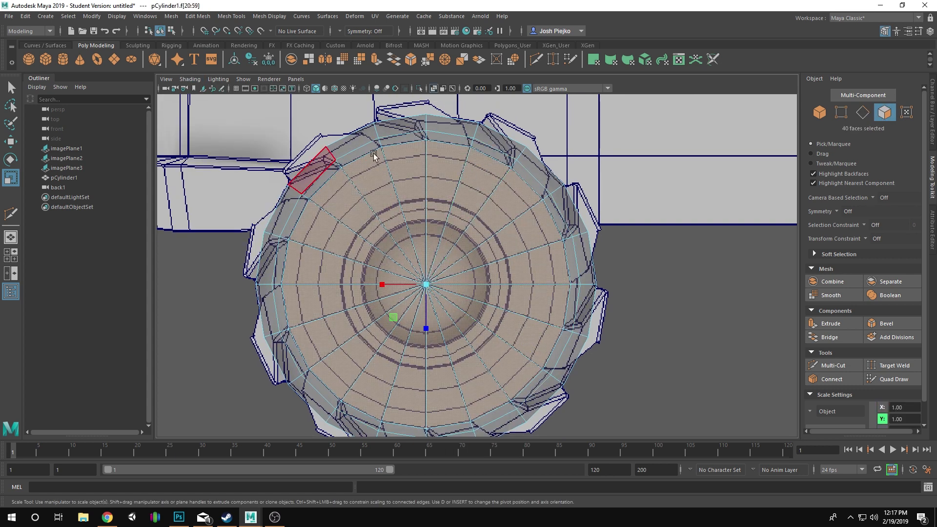
Step: Extrude the 20 side faces and shrink them inward toward the hub
{"action": "left_click", "coordinate": [296, 79]}
{"action": "mouse_move", "coordinate": [371, 90]}
{"action": "left_click", "coordinate": [410, 91]}
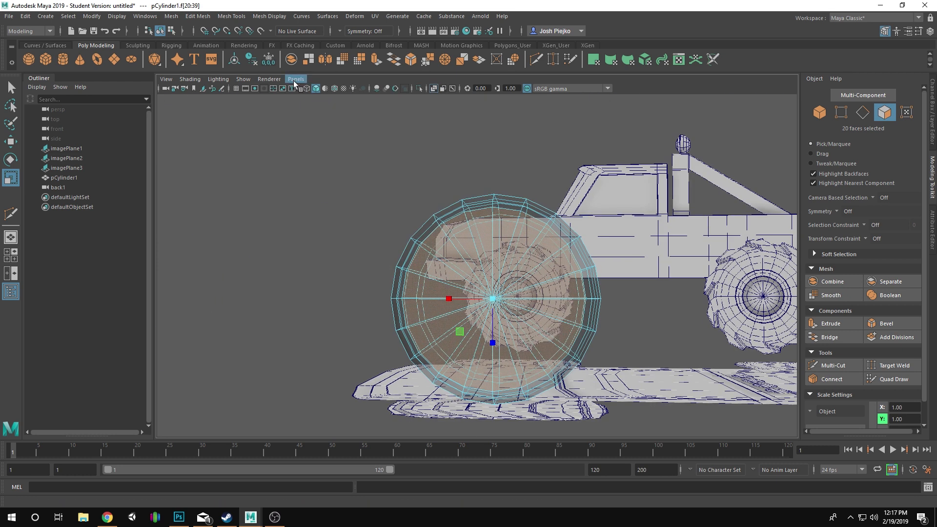
{"action": "left_click", "coordinate": [295, 79]}
{"action": "mouse_move", "coordinate": [332, 109]}
{"action": "left_click", "coordinate": [410, 117]}
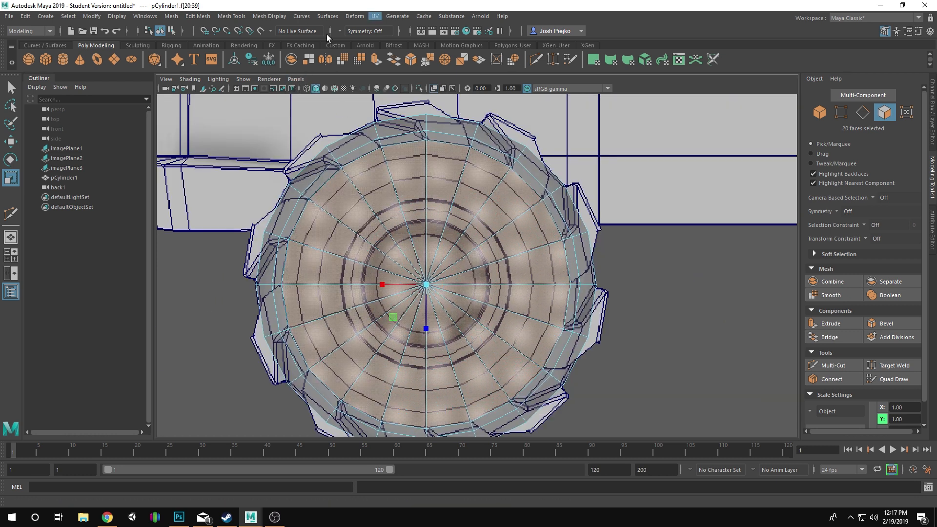
{"action": "scroll", "coordinate": [425, 141], "scroll_direction": "up", "scroll_amount": 2}
{"action": "left_click", "coordinate": [420, 286]}
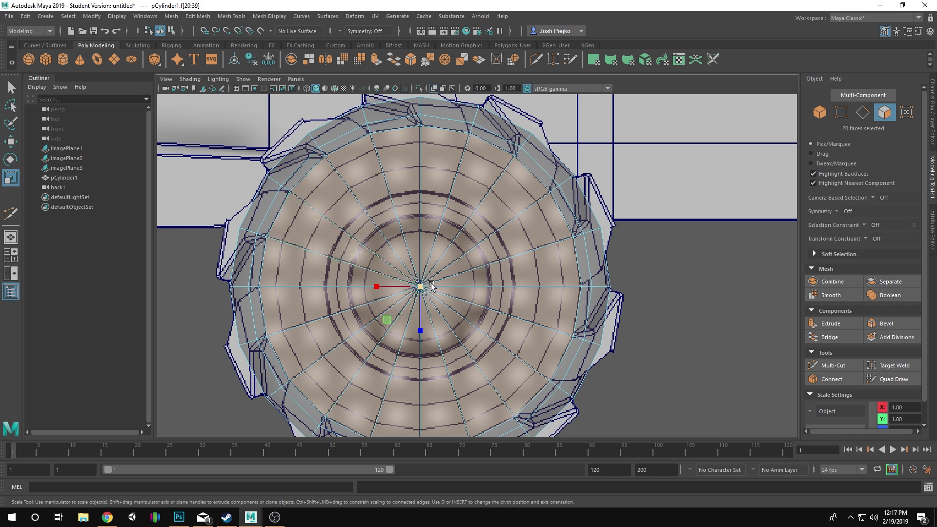
{"action": "left_click_drag", "start_coordinate": [420, 287], "coordinate": [396, 297], "text": "shift"}
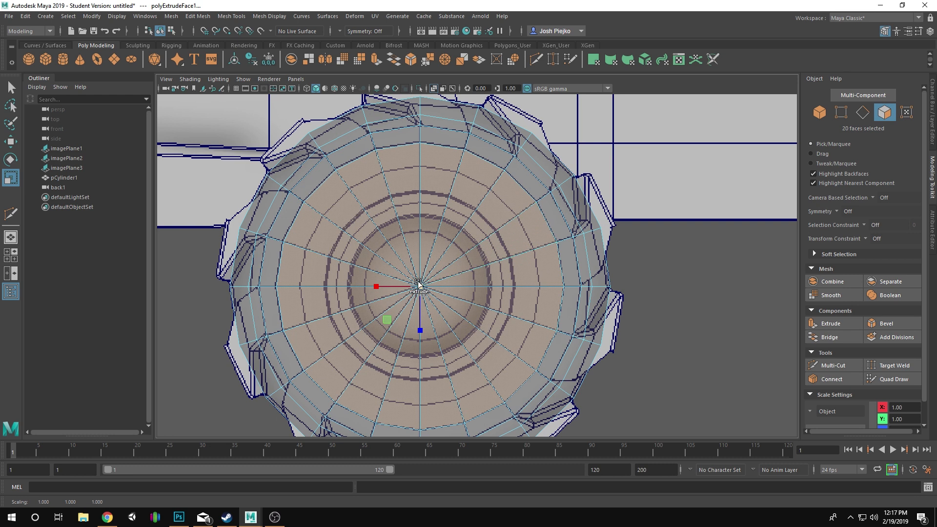
Step: Extrude the face ring inward three more times to build the inset hub rings
{"action": "left_click_drag", "start_coordinate": [418, 283], "coordinate": [386, 287], "text": "shift"}
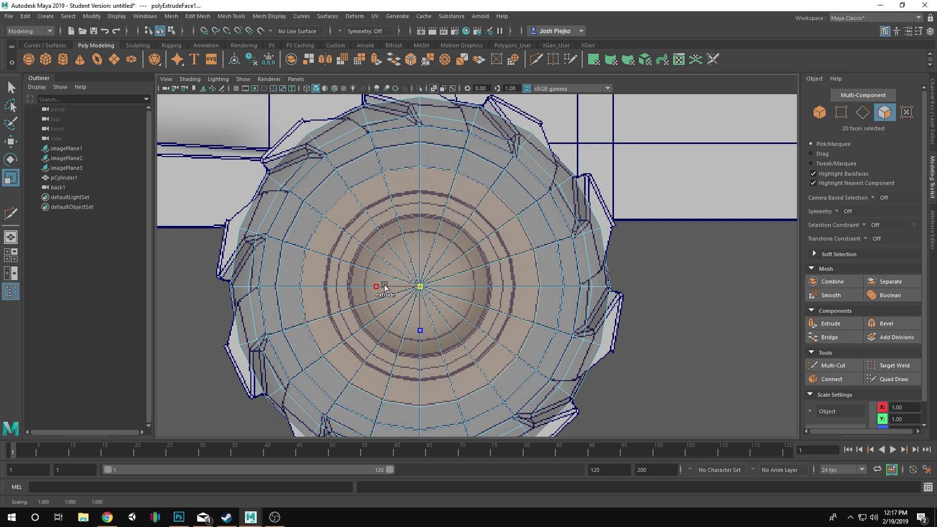
{"action": "middle_click_drag", "start_coordinate": [421, 273], "coordinate": [430, 270], "text": "alt"}
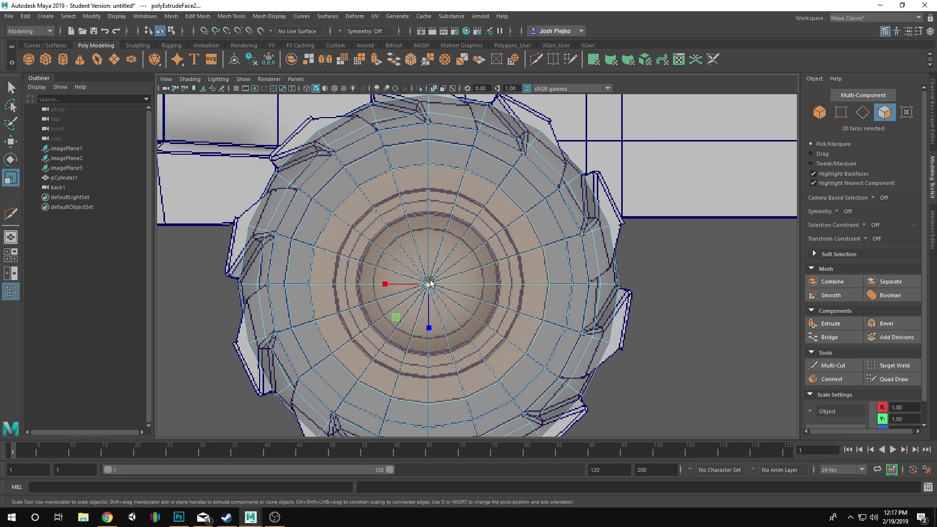
{"action": "left_click_drag", "start_coordinate": [433, 289], "coordinate": [388, 291], "text": "shift"}
{"action": "right_click_drag", "start_coordinate": [388, 291], "coordinate": [454, 298], "text": "alt"}
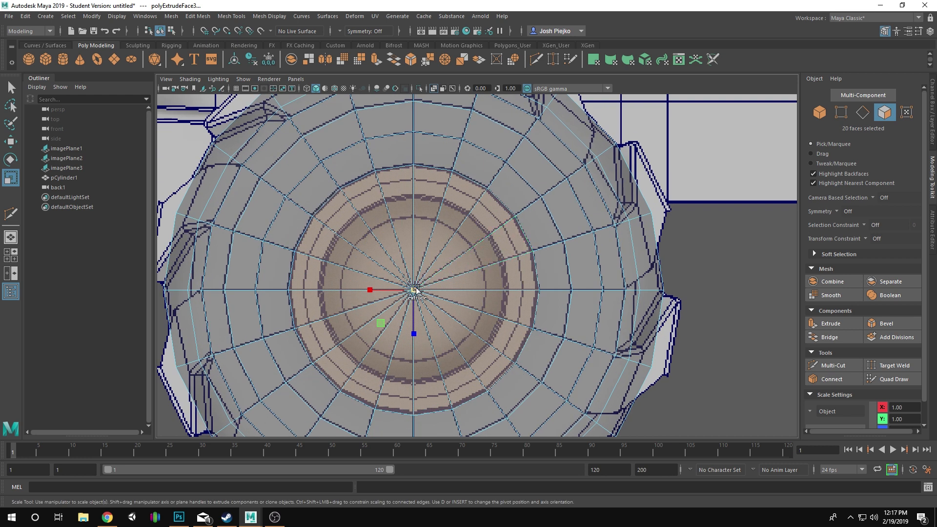
{"action": "left_click_drag", "start_coordinate": [415, 290], "coordinate": [384, 296], "text": "shift"}
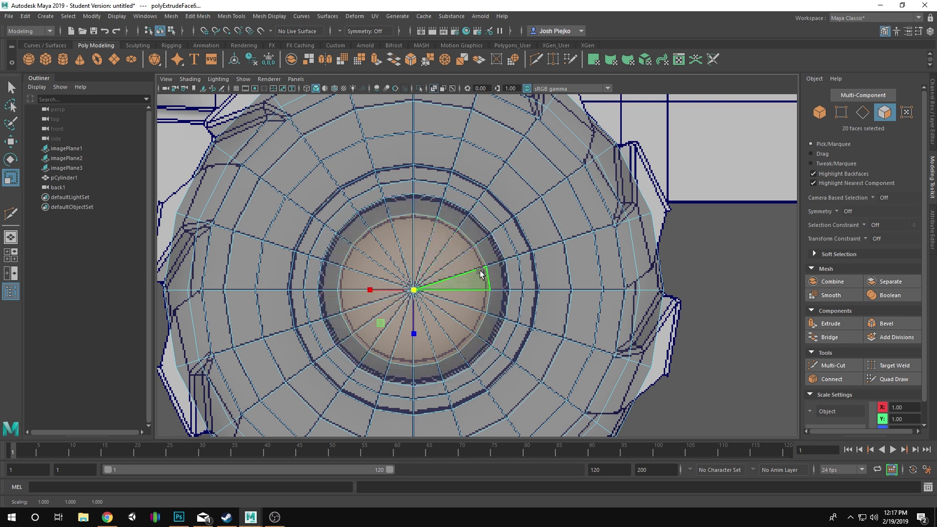
Step: Return to the perspective camera, turn X-Ray off, and view the solid tire in object mode
{"action": "left_click", "coordinate": [300, 80]}
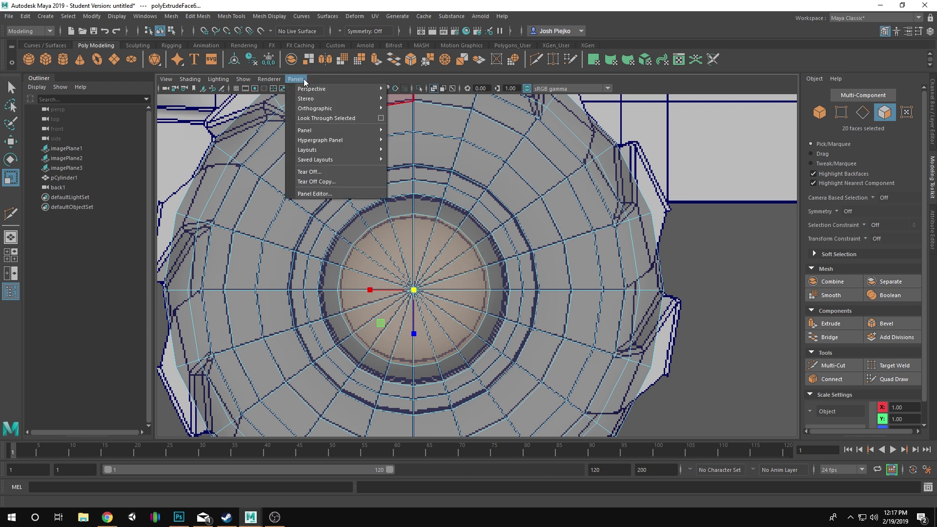
{"action": "mouse_move", "coordinate": [322, 90]}
{"action": "left_click", "coordinate": [418, 91]}
{"action": "left_click_drag", "start_coordinate": [506, 239], "coordinate": [525, 254], "text": "alt"}
{"action": "left_click_drag", "start_coordinate": [461, 303], "coordinate": [476, 408], "text": "alt"}
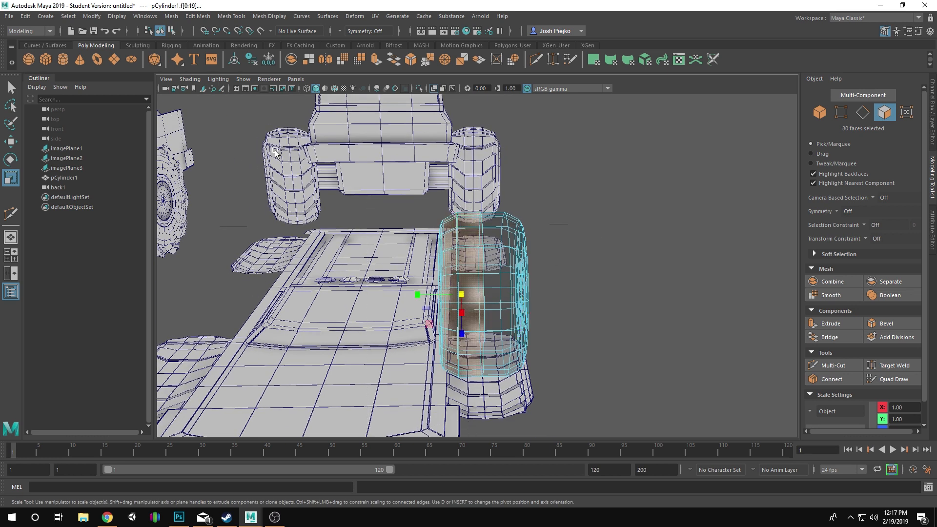
{"action": "left_click", "coordinate": [296, 80]}
{"action": "mouse_move", "coordinate": [332, 88]}
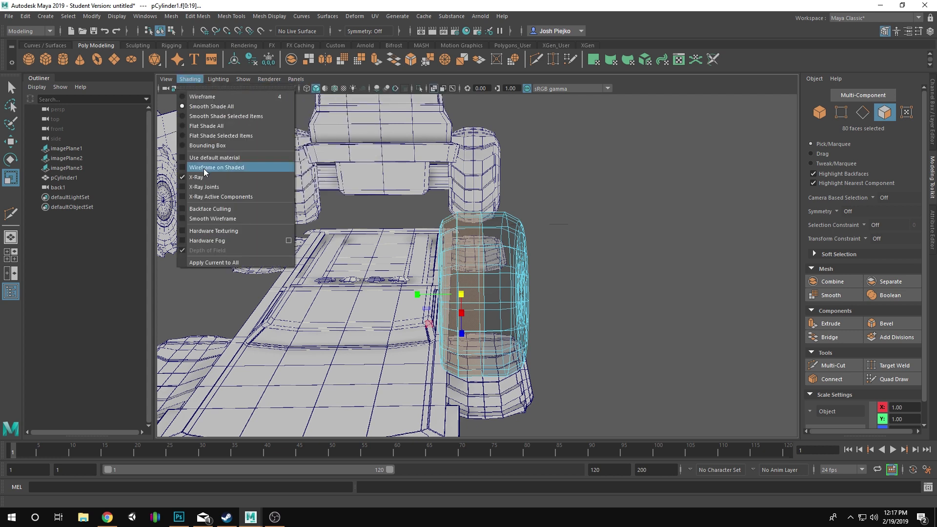
{"action": "left_click", "coordinate": [210, 179]}
{"action": "left_click_drag", "start_coordinate": [551, 234], "coordinate": [444, 205], "text": "alt"}
{"action": "right_click_drag", "start_coordinate": [502, 277], "coordinate": [595, 224]}
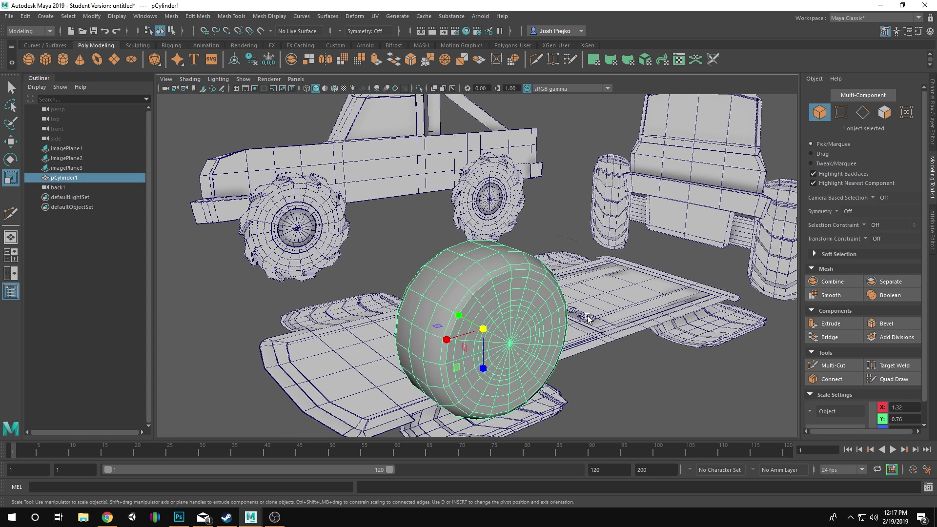
{"action": "middle_click_drag", "start_coordinate": [458, 268], "coordinate": [454, 224], "text": "alt"}
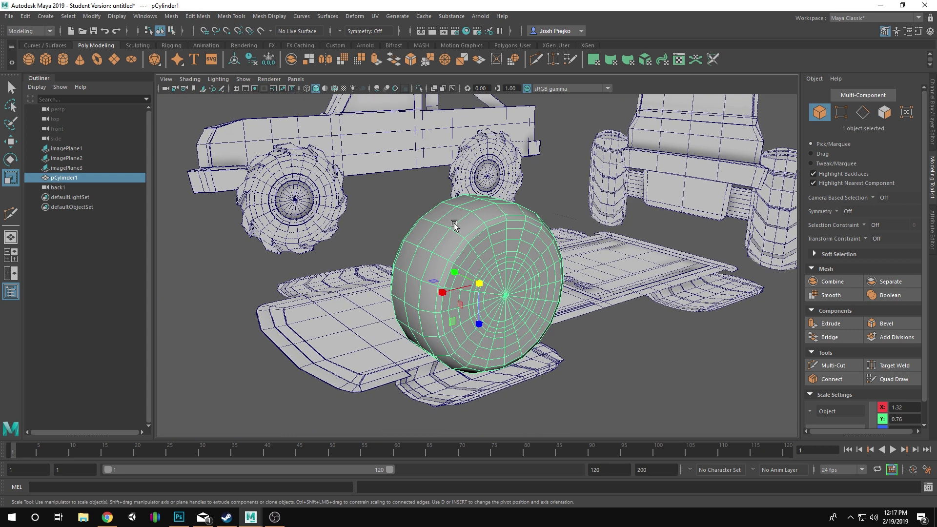
{"action": "left_click", "coordinate": [108, 518]}
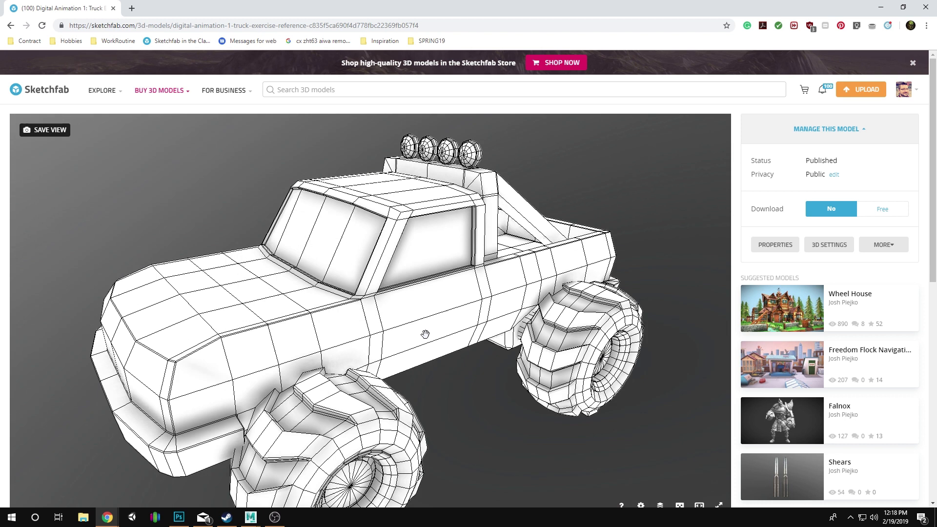
{"action": "scroll", "coordinate": [425, 335], "scroll_direction": "down", "scroll_amount": 3}
{"action": "mouse_move", "coordinate": [425, 335]}
{"action": "left_mouse_down"}
{"action": "mouse_move", "coordinate": [420, 298]}
{"action": "mouse_move", "coordinate": [331, 291]}
{"action": "mouse_move", "coordinate": [212, 218]}
{"action": "left_mouse_up"}
{"action": "scroll", "coordinate": [337, 288], "scroll_direction": "up", "scroll_amount": 5}
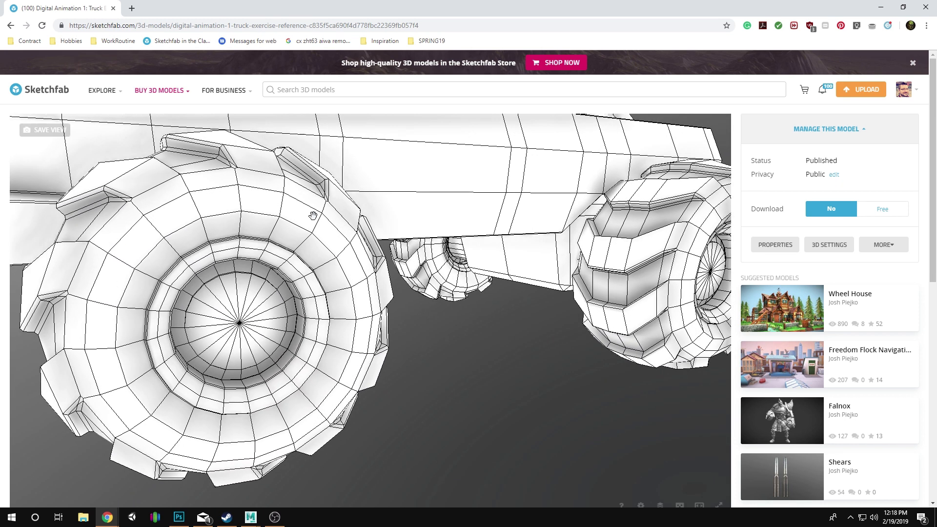
{"action": "mouse_move", "coordinate": [317, 313]}
{"action": "left_mouse_down"}
{"action": "mouse_move", "coordinate": [475, 309]}
{"action": "mouse_move", "coordinate": [423, 308]}
{"action": "left_mouse_up"}
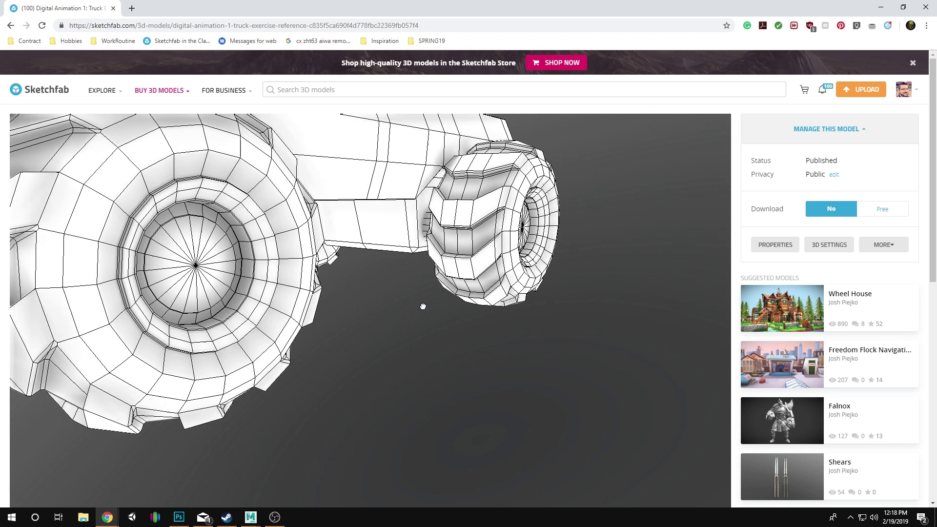
{"action": "mouse_move", "coordinate": [332, 212]}
{"action": "left_mouse_down"}
{"action": "mouse_move", "coordinate": [341, 240]}
{"action": "mouse_move", "coordinate": [441, 247]}
{"action": "mouse_move", "coordinate": [313, 255]}
{"action": "mouse_move", "coordinate": [409, 306]}
{"action": "left_mouse_up"}
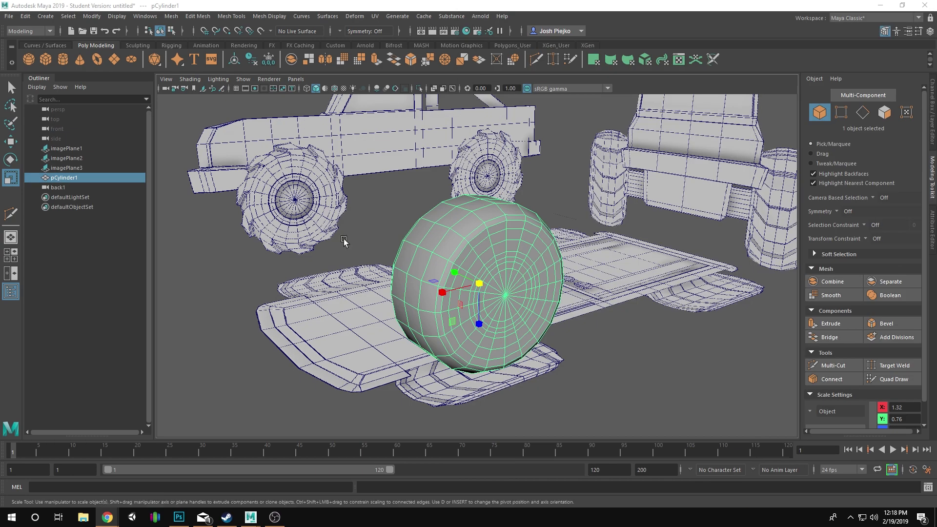
Step: Select two edge loops on the tire's side cap and push them inward to recess the face
{"action": "left_click_drag", "start_coordinate": [530, 300], "coordinate": [530, 295], "text": "alt"}
{"action": "scroll", "coordinate": [530, 293], "scroll_direction": "up", "scroll_amount": 1}
{"action": "right_click_drag", "start_coordinate": [511, 213], "coordinate": [512, 198]}
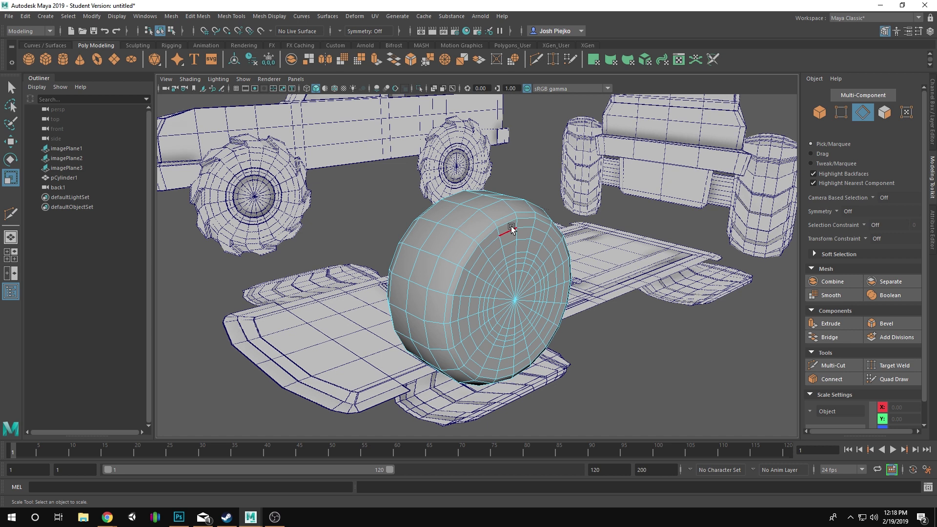
{"action": "double_click", "coordinate": [511, 229]}
{"action": "scroll", "coordinate": [513, 231], "scroll_direction": "up", "scroll_amount": 1}
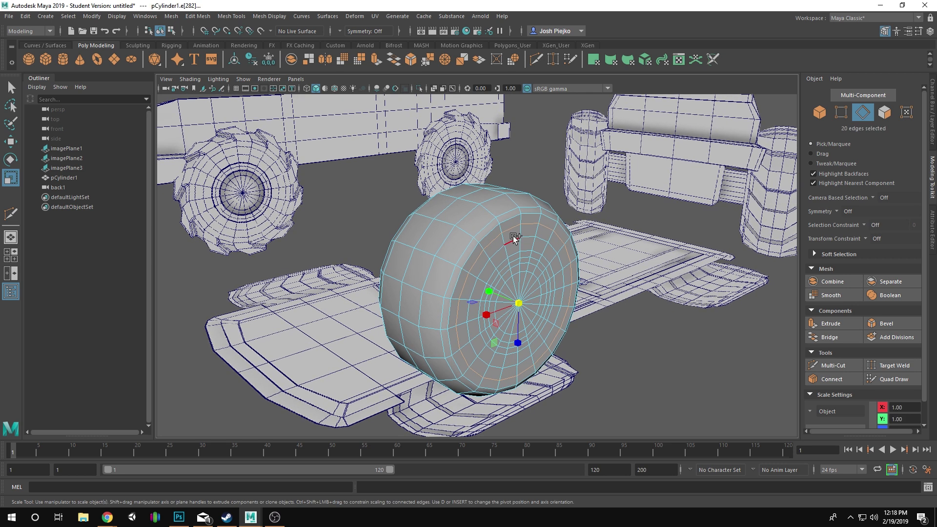
{"action": "double_click", "coordinate": [514, 237], "text": "shift"}
{"action": "key", "text": "w"}
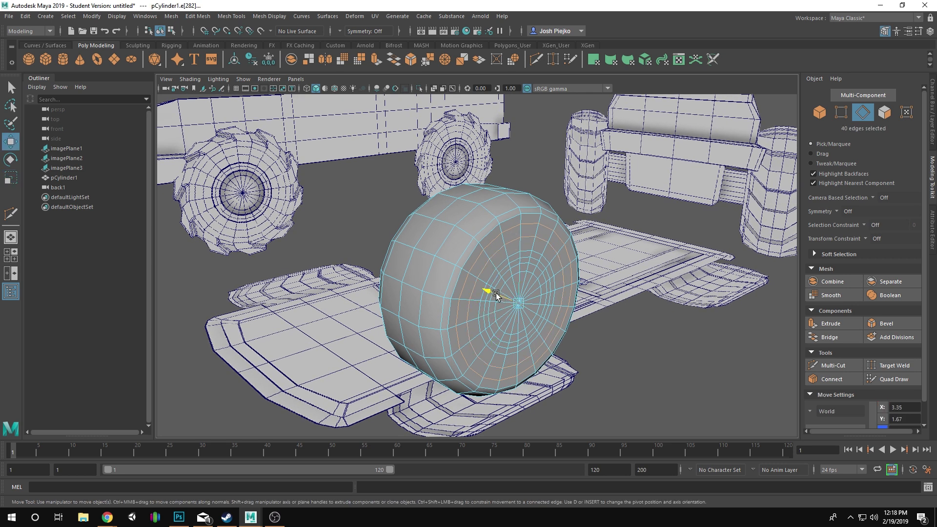
{"action": "left_click_drag", "start_coordinate": [495, 293], "coordinate": [499, 295]}
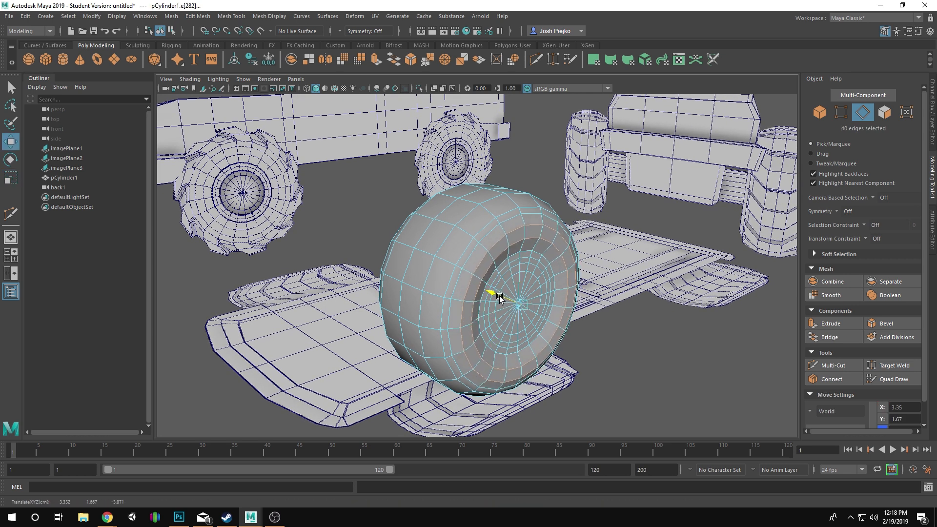
Step: Select the hub's inner edge loop and push it along the axle to form a step
{"action": "right_click_drag", "start_coordinate": [500, 295], "coordinate": [588, 325], "text": "alt"}
{"action": "left_click_drag", "start_coordinate": [588, 324], "coordinate": [534, 303], "text": "alt"}
{"action": "double_click", "coordinate": [575, 241]}
{"action": "middle_click_drag", "start_coordinate": [570, 306], "coordinate": [586, 278], "text": "alt"}
{"action": "right_click_drag", "start_coordinate": [585, 278], "coordinate": [596, 281], "text": "alt"}
{"action": "left_click_drag", "start_coordinate": [597, 280], "coordinate": [558, 308], "text": "alt"}
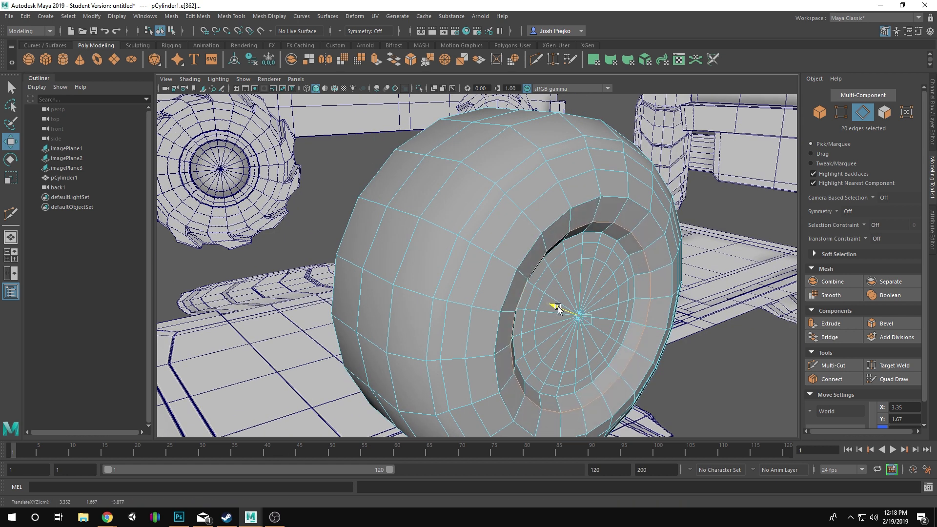
{"action": "left_click_drag", "start_coordinate": [558, 308], "coordinate": [536, 308], "text": "alt"}
Step: Select another inner hub edge loop and nudge it along the axle
{"action": "double_click", "coordinate": [573, 222]}
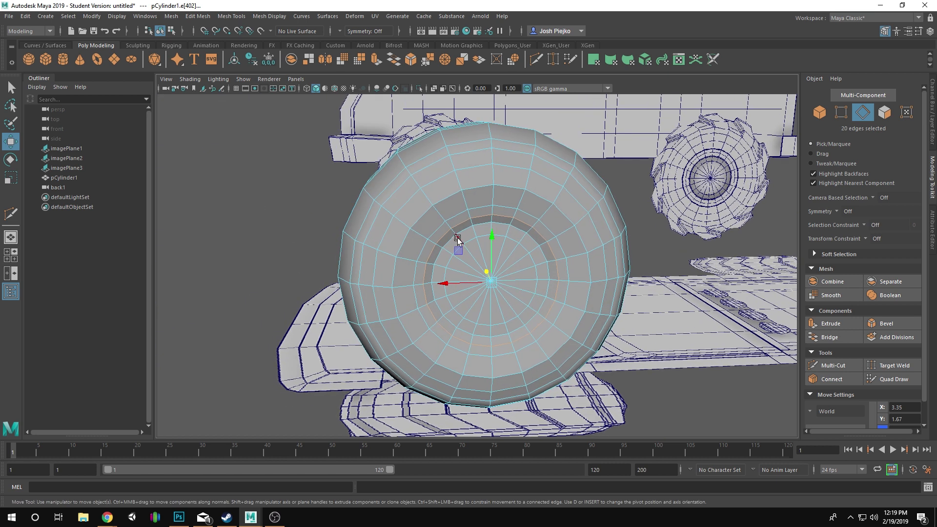
{"action": "left_click_drag", "start_coordinate": [458, 238], "coordinate": [508, 246], "text": "alt"}
{"action": "left_click_drag", "start_coordinate": [347, 249], "coordinate": [423, 266], "text": "alt"}
{"action": "scroll", "coordinate": [545, 265], "scroll_direction": "down", "scroll_amount": 2}
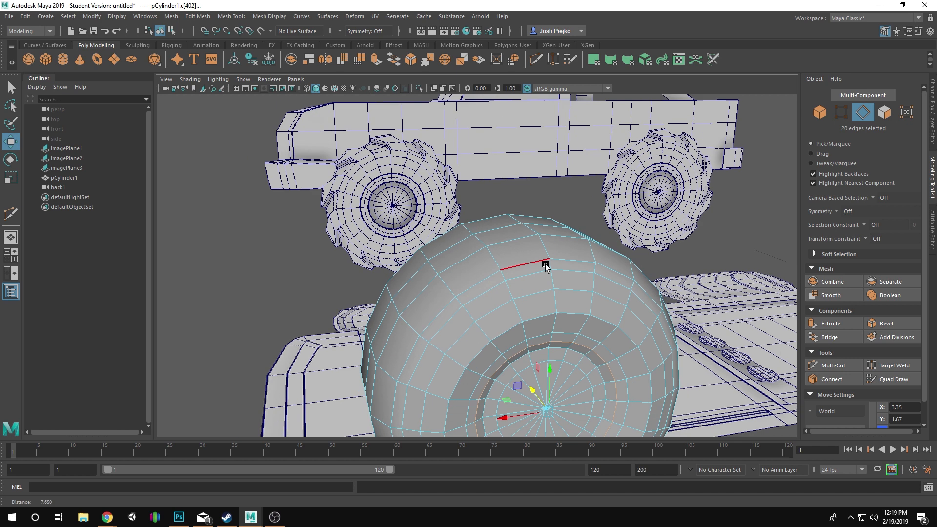
{"action": "left_click_drag", "start_coordinate": [545, 271], "coordinate": [541, 265], "text": "alt"}
{"action": "double_click", "coordinate": [532, 311]}
{"action": "middle_click_drag", "start_coordinate": [545, 310], "coordinate": [538, 291], "text": "alt"}
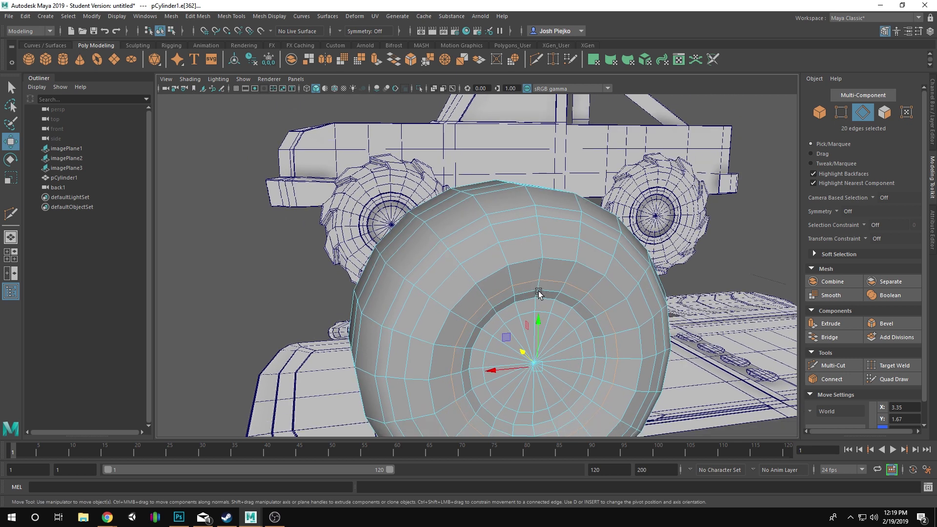
{"action": "left_click_drag", "start_coordinate": [539, 292], "coordinate": [527, 284], "text": "alt"}
{"action": "left_click", "coordinate": [526, 319]}
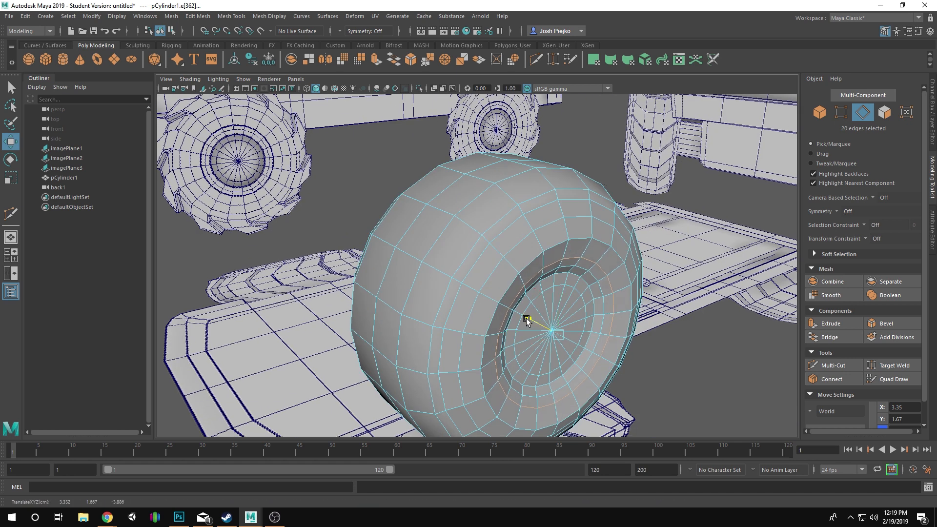
Step: Inspect the recessed hub rings from other angles and undo an accidental face selection
{"action": "left_click_drag", "start_coordinate": [552, 292], "coordinate": [523, 290], "text": "alt"}
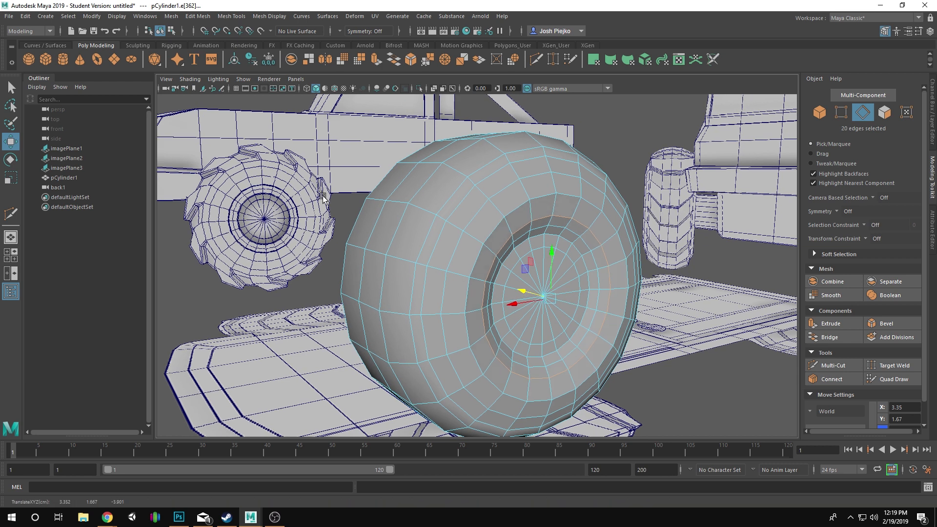
{"action": "left_click_drag", "start_coordinate": [451, 273], "coordinate": [466, 287], "text": "alt"}
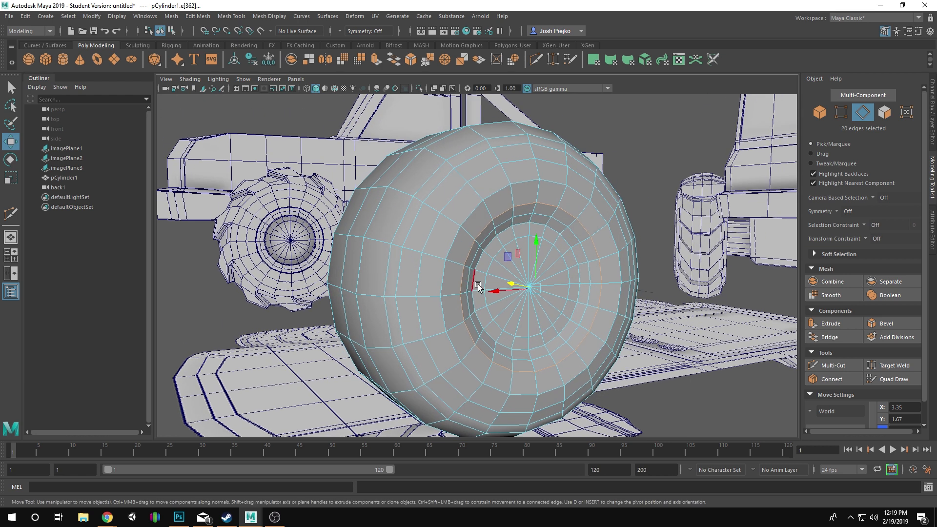
{"action": "left_click", "coordinate": [558, 267]}
{"action": "left_click_drag", "start_coordinate": [558, 267], "coordinate": [481, 240], "text": "alt"}
{"action": "key", "text": "ctrl+z"}
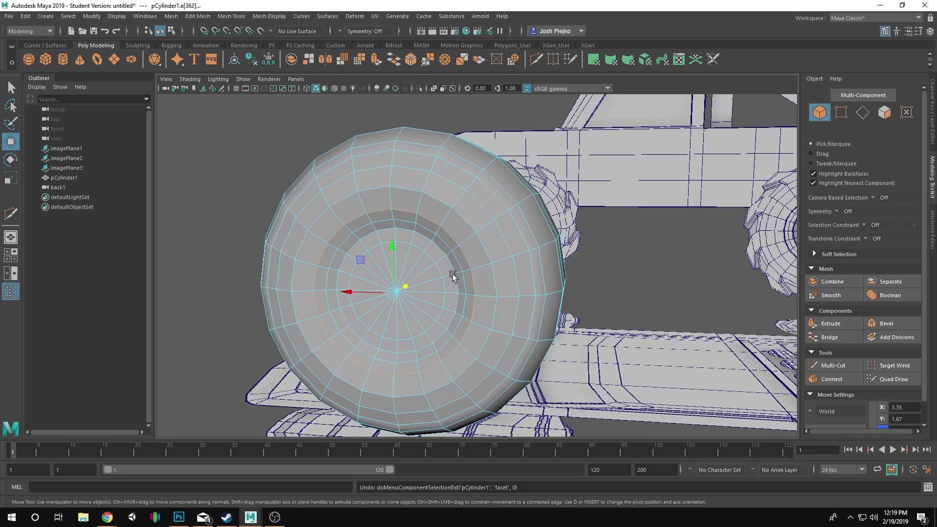
Step: Box-select the faces across the wheel's side in face mode
{"action": "left_click_drag", "start_coordinate": [454, 276], "coordinate": [511, 291], "text": "alt"}
{"action": "left_click_drag", "start_coordinate": [345, 197], "coordinate": [584, 383], "text": "ctrl"}
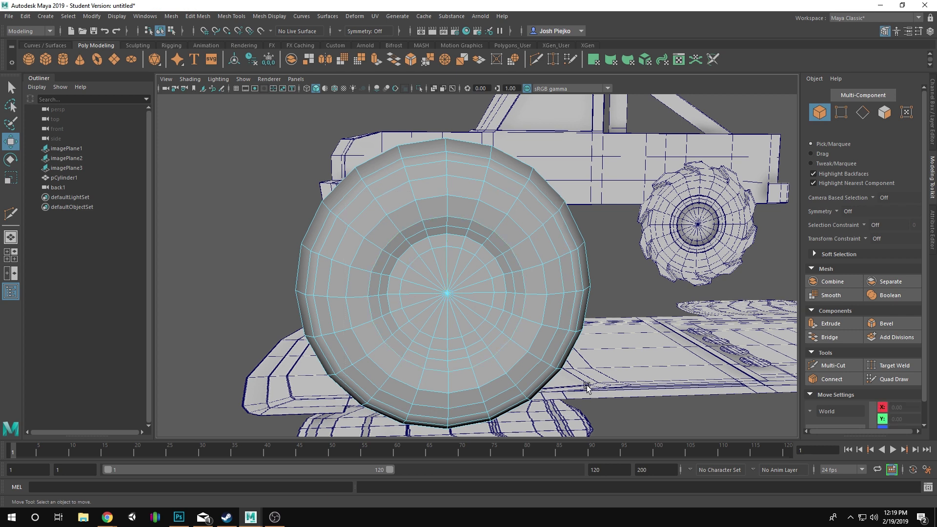
{"action": "right_click_drag", "start_coordinate": [412, 318], "coordinate": [397, 404]}
{"action": "left_click_drag", "start_coordinate": [351, 201], "coordinate": [550, 392], "text": "ctrl"}
{"action": "scroll", "coordinate": [551, 393], "scroll_direction": "down", "scroll_amount": 2}
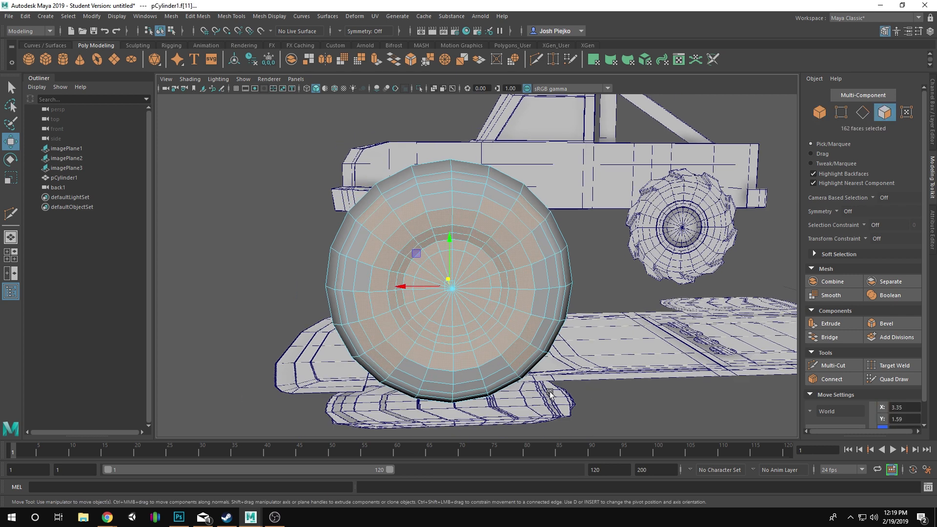
Step: Deselect the outer and stray faces so only the central hub faces stay selected
{"action": "left_click_drag", "start_coordinate": [514, 346], "coordinate": [510, 340], "text": "ctrl"}
{"action": "left_click_drag", "start_coordinate": [575, 324], "coordinate": [530, 243], "text": "ctrl"}
{"action": "left_click_drag", "start_coordinate": [487, 160], "coordinate": [507, 179], "text": "ctrl"}
{"action": "left_click_drag", "start_coordinate": [558, 228], "coordinate": [559, 228], "text": "ctrl"}
{"action": "left_click_drag", "start_coordinate": [312, 145], "coordinate": [479, 218], "text": "ctrl"}
{"action": "left_click_drag", "start_coordinate": [301, 194], "coordinate": [379, 329], "text": "ctrl"}
{"action": "left_click_drag", "start_coordinate": [378, 371], "coordinate": [380, 372], "text": "ctrl"}
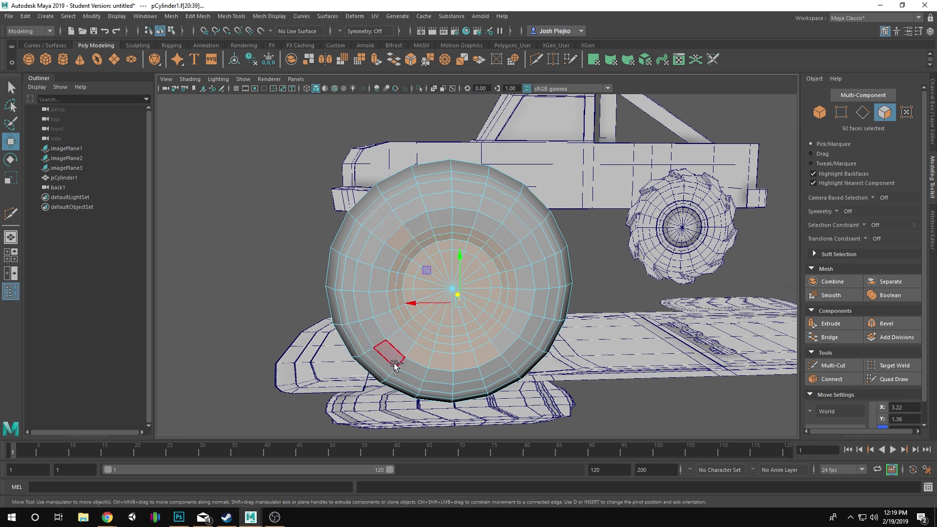
{"action": "left_click_drag", "start_coordinate": [372, 186], "coordinate": [404, 220], "text": "ctrl"}
{"action": "left_click_drag", "start_coordinate": [442, 245], "coordinate": [335, 259], "text": "alt"}
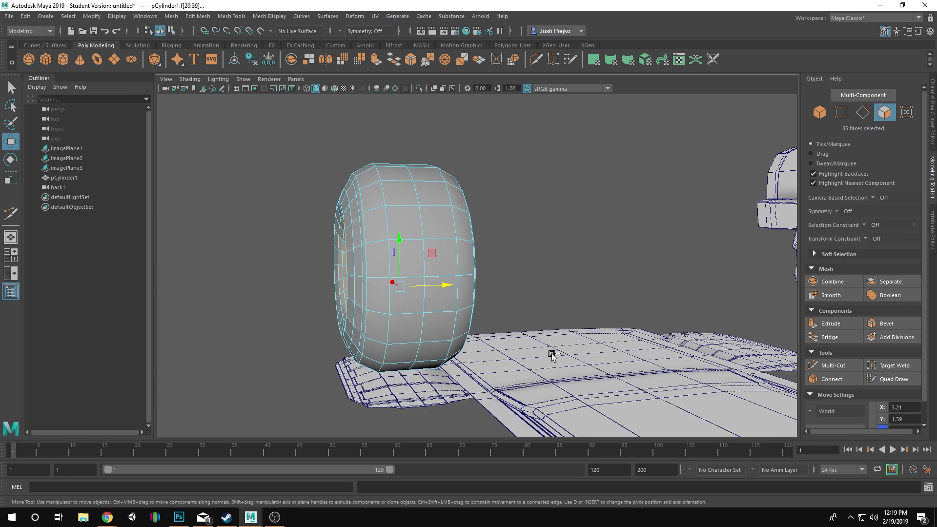
{"action": "left_click_drag", "start_coordinate": [556, 353], "coordinate": [523, 318], "text": "ctrl"}
Step: Extrude the hub faces by shift-scaling them slightly inward
{"action": "key", "text": "r"}
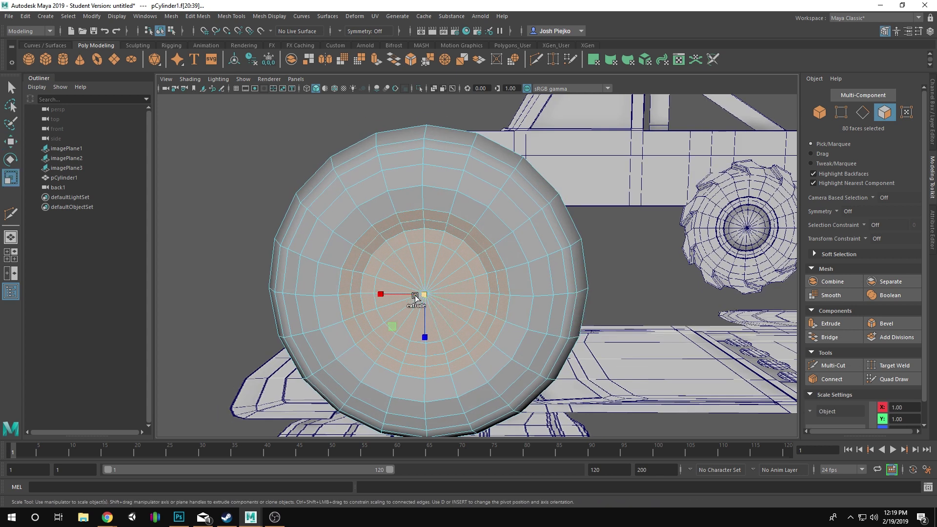
{"action": "left_click_drag", "start_coordinate": [425, 296], "coordinate": [425, 297], "text": "shift"}
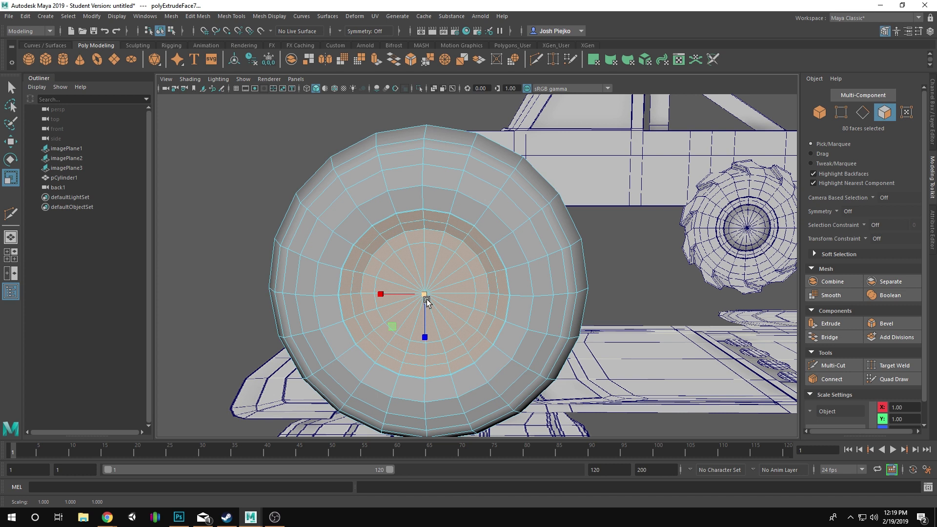
{"action": "left_click_drag", "start_coordinate": [475, 321], "coordinate": [410, 323], "text": "alt"}
{"action": "middle_click_drag", "start_coordinate": [410, 324], "coordinate": [497, 351], "text": "alt"}
Step: Move the extruded hub faces inward along the axle to sink the centre
{"action": "key", "text": "w"}
{"action": "left_click_drag", "start_coordinate": [412, 390], "coordinate": [390, 381], "text": "alt"}
{"action": "right_click_drag", "start_coordinate": [391, 380], "coordinate": [461, 367], "text": "alt"}
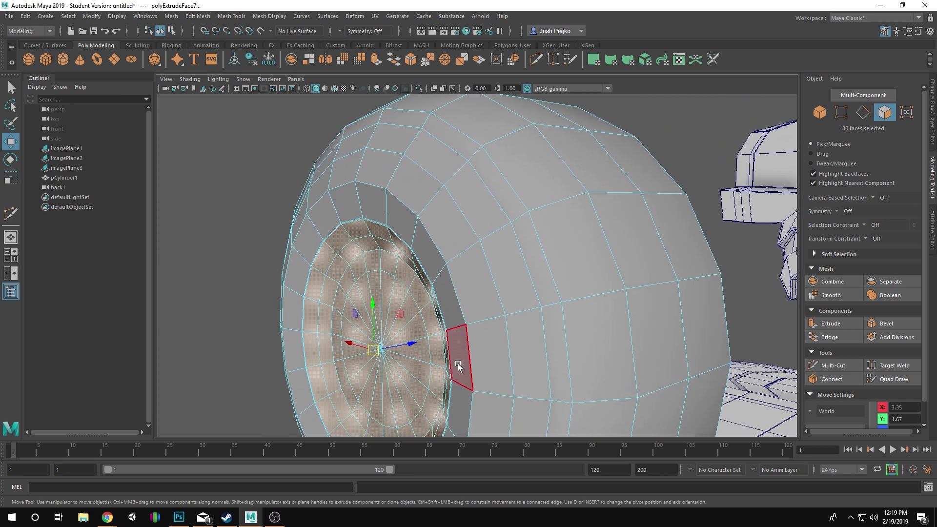
{"action": "left_click_drag", "start_coordinate": [417, 342], "coordinate": [525, 327]}
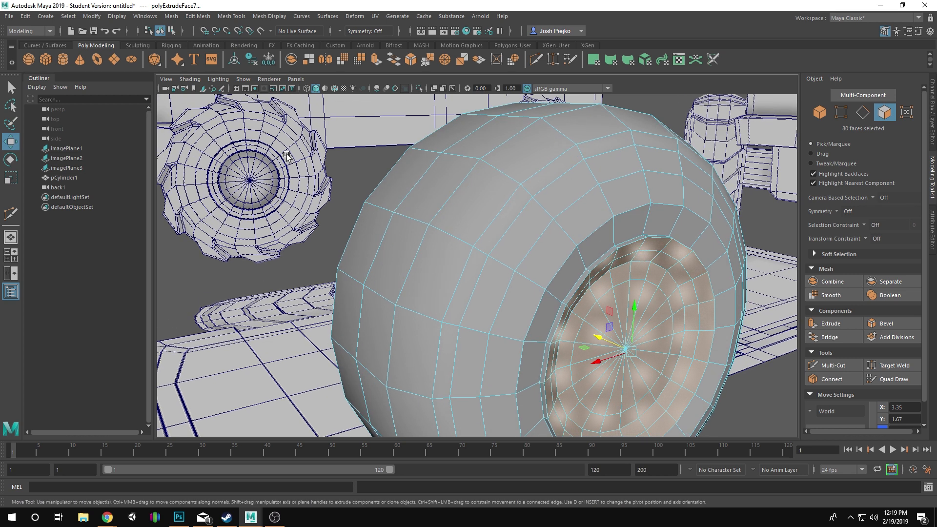
{"action": "left_click_drag", "start_coordinate": [622, 291], "coordinate": [602, 259], "text": "alt"}
Step: Slide an edge loop inside the hub along the axle, then return to face selection
{"action": "right_click_drag", "start_coordinate": [638, 252], "coordinate": [630, 229]}
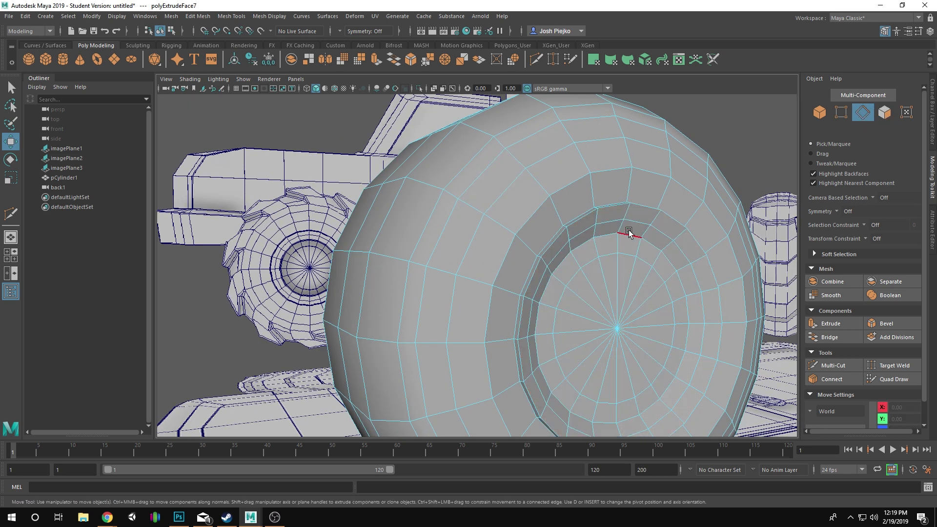
{"action": "double_click", "coordinate": [631, 221]}
{"action": "left_click_drag", "start_coordinate": [632, 221], "coordinate": [665, 227], "text": "alt"}
{"action": "left_click_drag", "start_coordinate": [566, 305], "coordinate": [634, 218]}
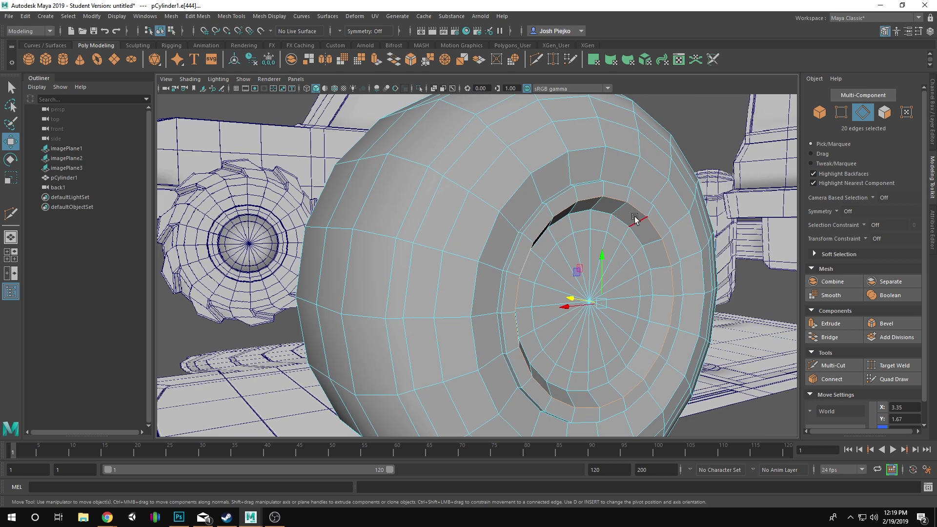
{"action": "left_click_drag", "start_coordinate": [608, 280], "coordinate": [548, 298], "text": "alt"}
{"action": "key", "text": "F11"}
{"action": "left_click", "coordinate": [547, 222]}
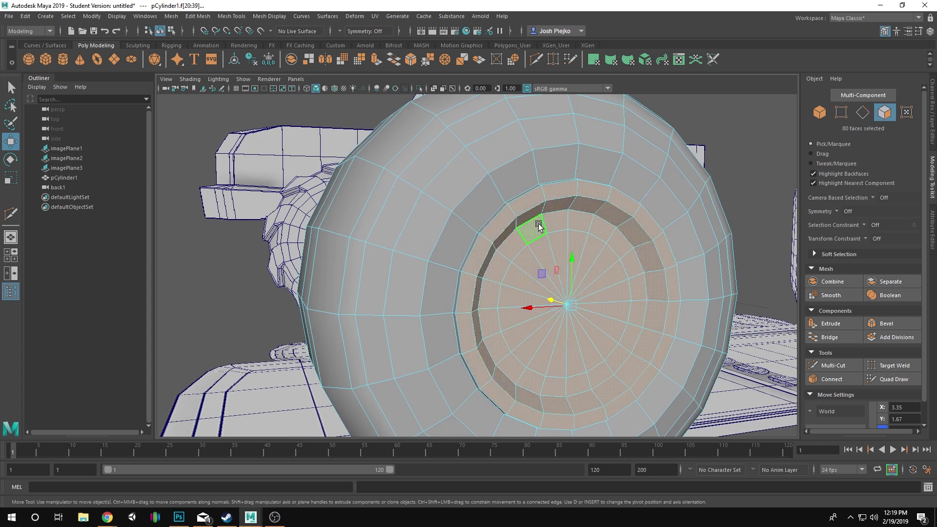
Step: Select the hub face ring and centre disc, trimming the selection to 40 hub faces
{"action": "double_click", "coordinate": [565, 221]}
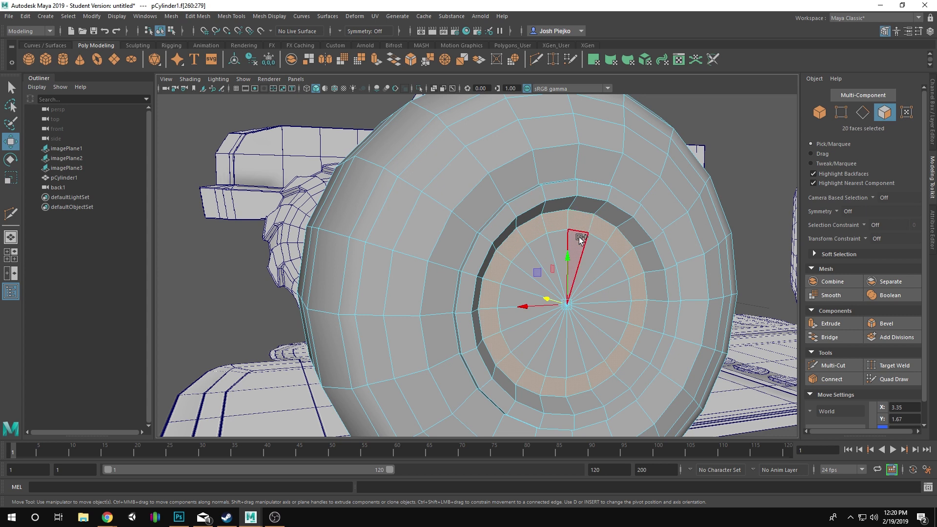
{"action": "left_click", "coordinate": [565, 221]}
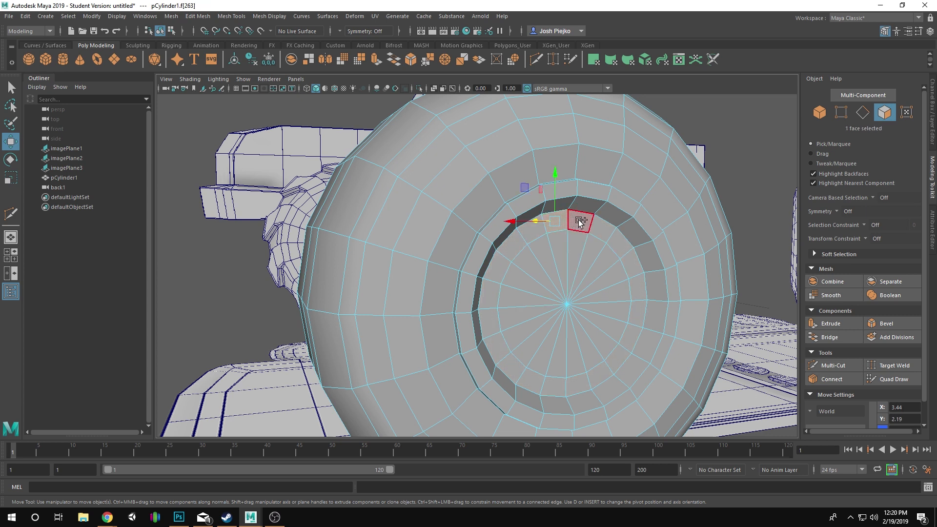
{"action": "left_click", "coordinate": [579, 222], "text": "shift"}
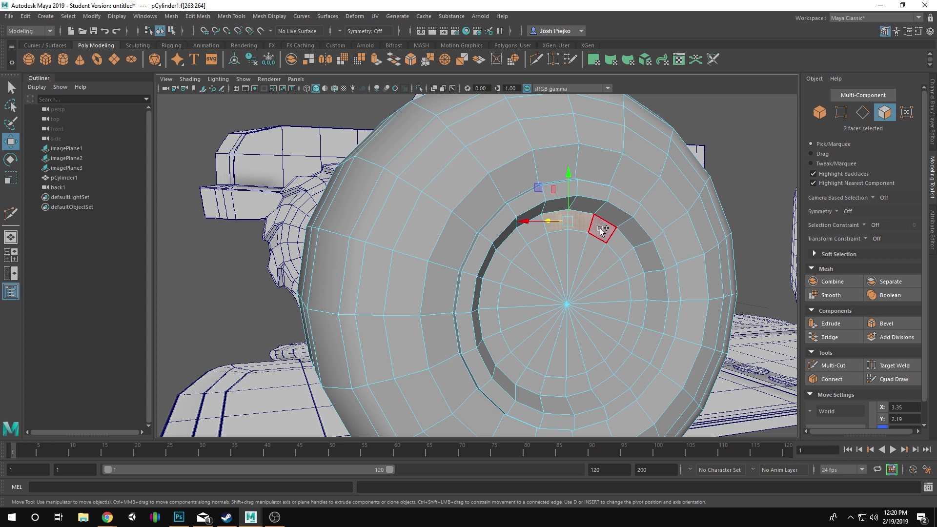
{"action": "double_click", "coordinate": [603, 229], "text": "shift"}
{"action": "left_click_drag", "start_coordinate": [592, 347], "coordinate": [492, 288], "text": "alt"}
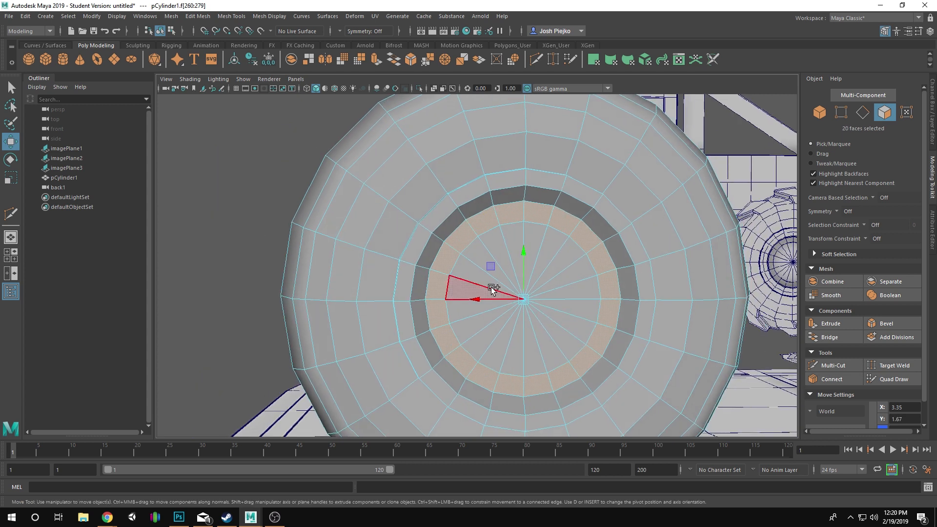
{"action": "left_click_drag", "start_coordinate": [554, 315], "coordinate": [593, 337], "text": "shift"}
{"action": "right_click_drag", "start_coordinate": [593, 336], "coordinate": [530, 320], "text": "alt"}
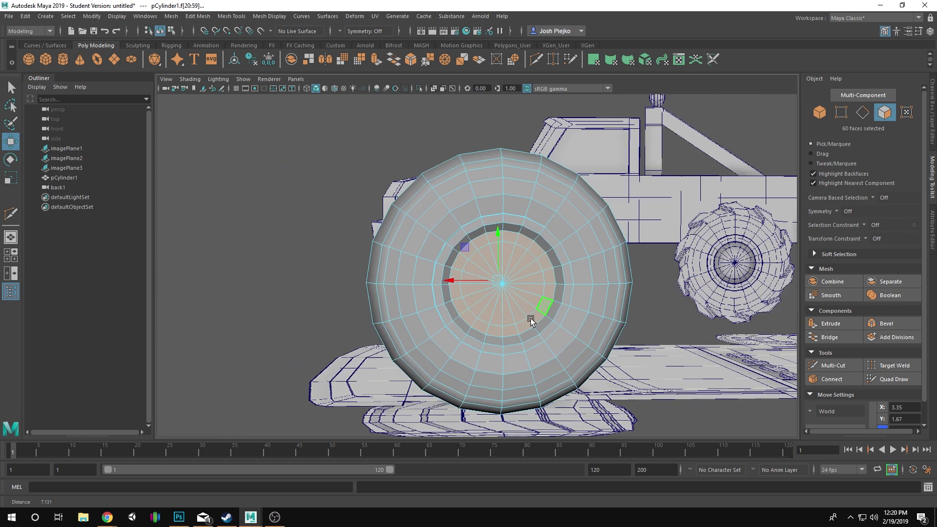
{"action": "left_click_drag", "start_coordinate": [530, 319], "coordinate": [634, 323], "text": "alt"}
{"action": "left_click_drag", "start_coordinate": [333, 129], "coordinate": [520, 404], "text": "ctrl"}
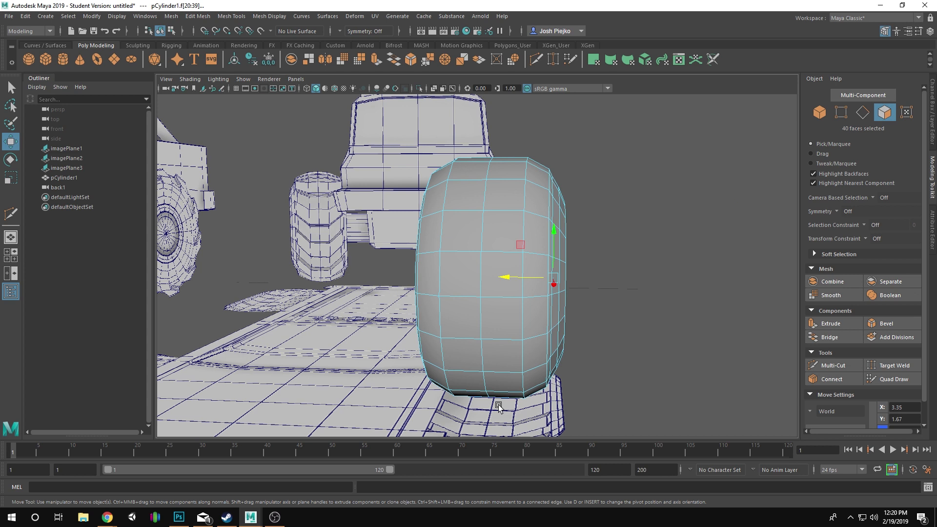
{"action": "left_click_drag", "start_coordinate": [576, 401], "coordinate": [493, 409], "text": "alt"}
{"action": "right_click_drag", "start_coordinate": [492, 409], "coordinate": [565, 418], "text": "alt"}
{"action": "left_click_drag", "start_coordinate": [565, 418], "coordinate": [581, 391], "text": "alt"}
Step: Extrude the 40 hub faces inward twice to form a further inset ring
{"action": "mouse_move", "coordinate": [547, 303]}
{"action": "left_mouse_down", "text": "alt"}
{"action": "mouse_move", "coordinate": [573, 330]}
{"action": "mouse_move", "coordinate": [546, 288]}
{"action": "mouse_move", "coordinate": [564, 301]}
{"action": "left_mouse_up", "text": "alt"}
{"action": "right_click_drag", "start_coordinate": [564, 300], "coordinate": [602, 312], "text": "alt"}
{"action": "left_click_drag", "start_coordinate": [602, 311], "coordinate": [592, 310], "text": "alt"}
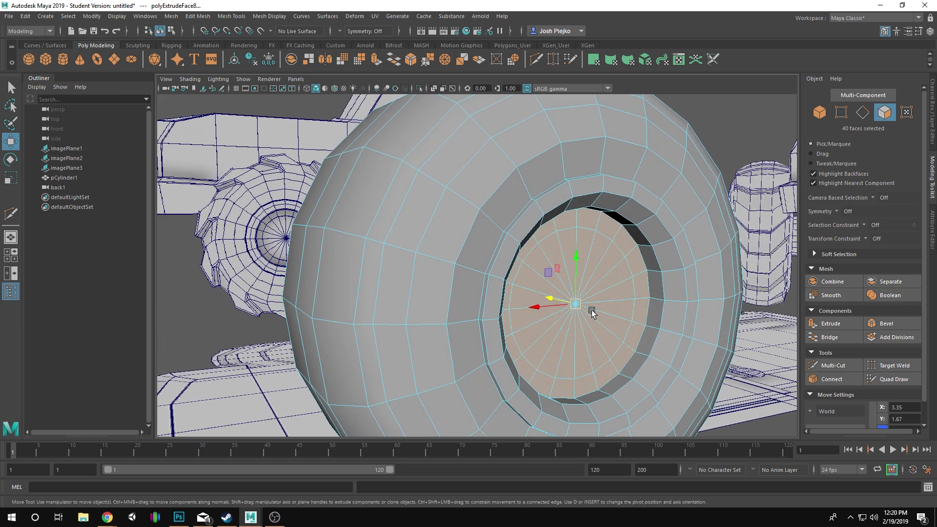
{"action": "right_click_drag", "start_coordinate": [592, 310], "coordinate": [605, 318], "text": "alt"}
{"action": "left_click_drag", "start_coordinate": [569, 307], "coordinate": [586, 315], "text": "shift"}
Step: Narrow the face selection down to just the centre disc faces
{"action": "right_click_drag", "start_coordinate": [585, 315], "coordinate": [744, 307], "text": "alt"}
{"action": "left_click_drag", "start_coordinate": [725, 260], "coordinate": [690, 263], "text": "alt"}
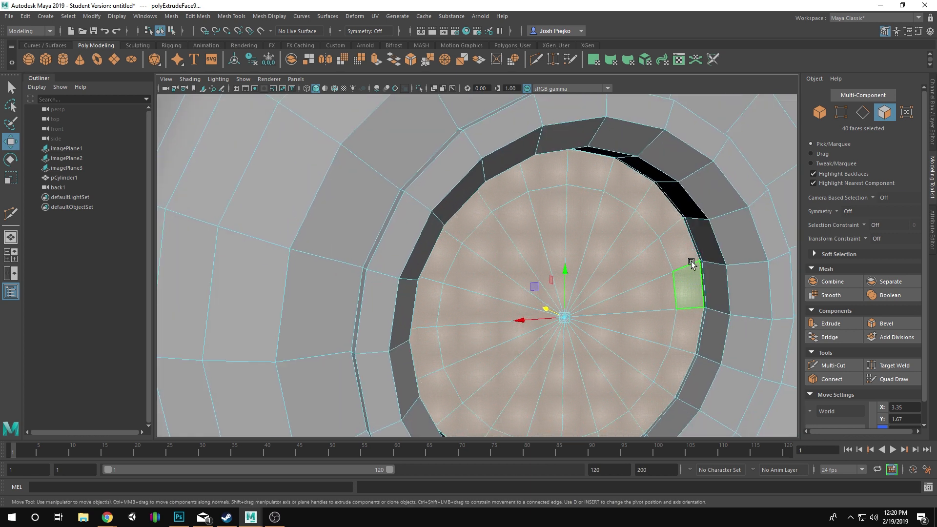
{"action": "right_click_drag", "start_coordinate": [737, 291], "coordinate": [679, 286], "text": "alt"}
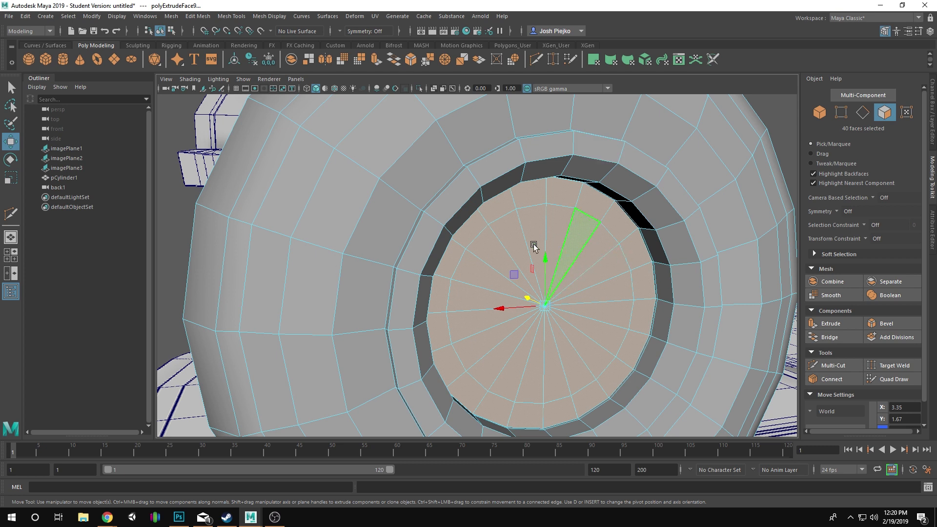
{"action": "left_click_drag", "start_coordinate": [534, 245], "coordinate": [547, 288], "text": "alt"}
{"action": "left_click_drag", "start_coordinate": [643, 312], "coordinate": [523, 315], "text": "alt"}
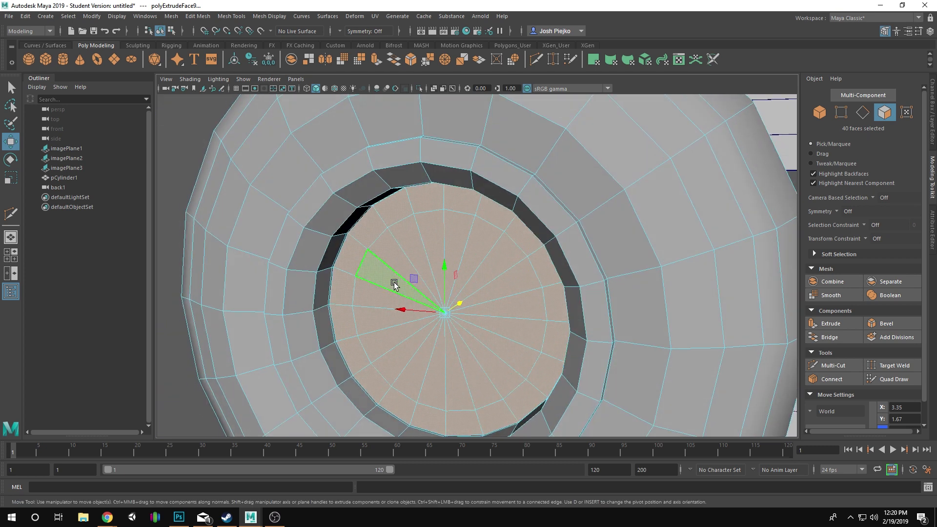
{"action": "left_click_drag", "start_coordinate": [473, 297], "coordinate": [491, 341]}
{"action": "right_click_drag", "start_coordinate": [510, 345], "coordinate": [454, 309], "text": "alt"}
{"action": "left_click_drag", "start_coordinate": [454, 309], "coordinate": [605, 294], "text": "alt"}
{"action": "right_click_drag", "start_coordinate": [606, 295], "coordinate": [411, 283], "text": "alt"}
{"action": "left_click_drag", "start_coordinate": [410, 283], "coordinate": [435, 293], "text": "alt"}
Step: Zoom in on the hub and recentre the move manipulator on the disc
{"action": "left_click_drag", "start_coordinate": [410, 234], "coordinate": [480, 367], "text": "ctrl"}
{"action": "left_click_drag", "start_coordinate": [508, 381], "coordinate": [394, 392], "text": "alt"}
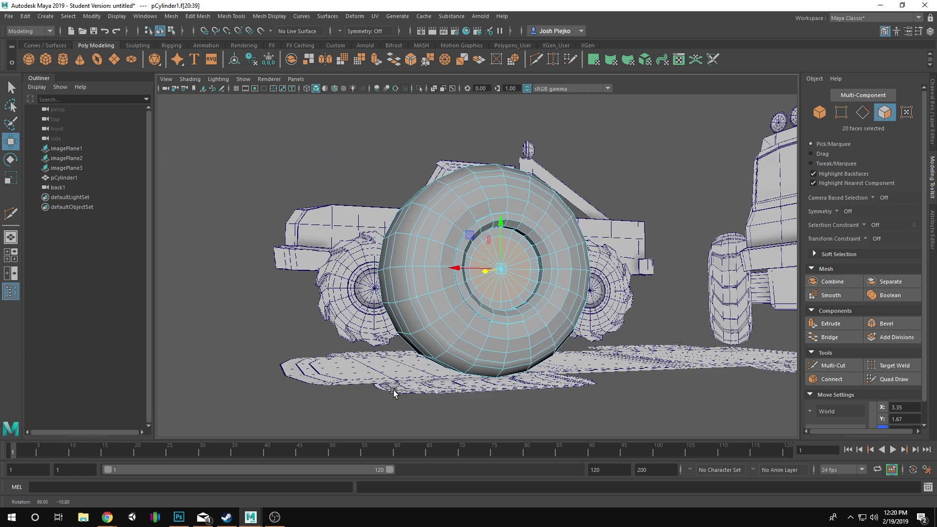
{"action": "right_click_drag", "start_coordinate": [394, 392], "coordinate": [510, 382], "text": "alt"}
{"action": "left_click_drag", "start_coordinate": [509, 383], "coordinate": [453, 417], "text": "alt"}
{"action": "middle_click_drag", "start_coordinate": [453, 417], "coordinate": [489, 415], "text": "alt"}
{"action": "key", "text": "w"}
{"action": "right_click_drag", "start_coordinate": [425, 347], "coordinate": [552, 342], "text": "alt"}
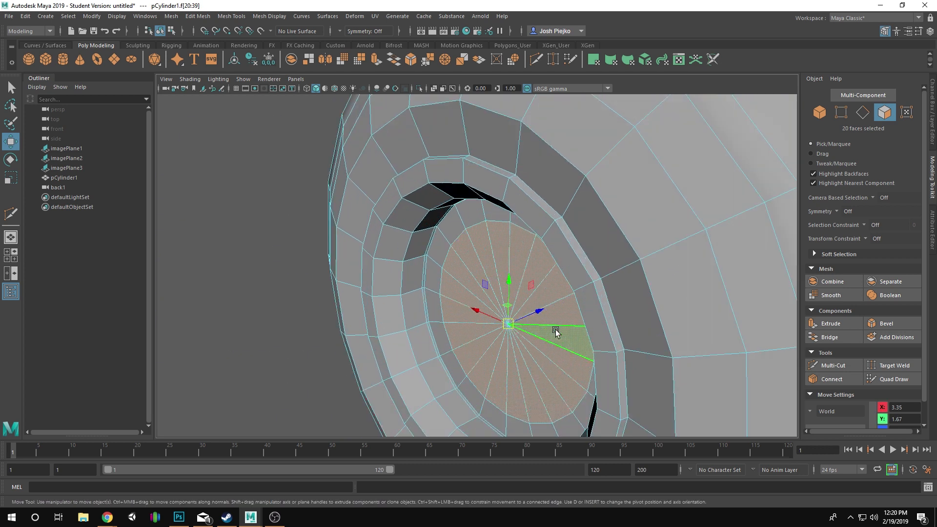
Step: Extrude the 20 centre disc faces along Z and scale them down to 0.863
{"action": "left_click_drag", "start_coordinate": [541, 315], "coordinate": [642, 329], "text": "shift"}
{"action": "key", "text": "r"}
{"action": "right_click_drag", "start_coordinate": [642, 330], "coordinate": [616, 297], "text": "alt"}
{"action": "left_click_drag", "start_coordinate": [616, 296], "coordinate": [571, 315], "text": "alt"}
{"action": "right_click_drag", "start_coordinate": [571, 315], "coordinate": [658, 256]}
{"action": "left_click_drag", "start_coordinate": [570, 312], "coordinate": [637, 277], "text": "alt"}
{"action": "right_click_drag", "start_coordinate": [637, 276], "coordinate": [484, 251], "text": "alt"}
{"action": "left_click_drag", "start_coordinate": [513, 266], "coordinate": [530, 284], "text": "alt"}
{"action": "right_click_drag", "start_coordinate": [529, 283], "coordinate": [656, 297], "text": "alt"}
{"action": "middle_click_drag", "start_coordinate": [657, 297], "coordinate": [607, 295], "text": "alt"}
Step: Select an edge loop around the hub with the move tool active
{"action": "right_click_drag", "start_coordinate": [508, 220], "coordinate": [475, 169]}
{"action": "double_click", "coordinate": [472, 184]}
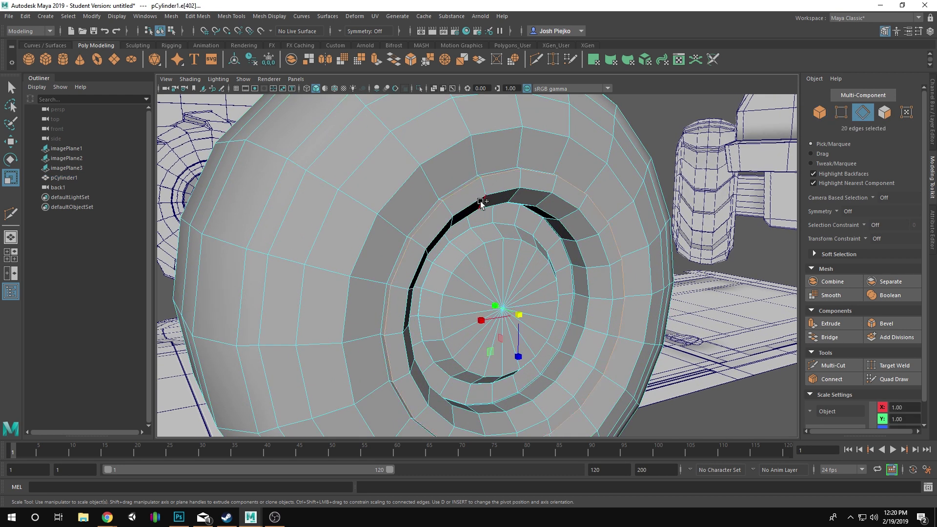
{"action": "left_click_drag", "start_coordinate": [481, 204], "coordinate": [220, 227], "text": "alt"}
{"action": "key", "text": "w"}
{"action": "left_click_drag", "start_coordinate": [275, 246], "coordinate": [523, 257], "text": "alt"}
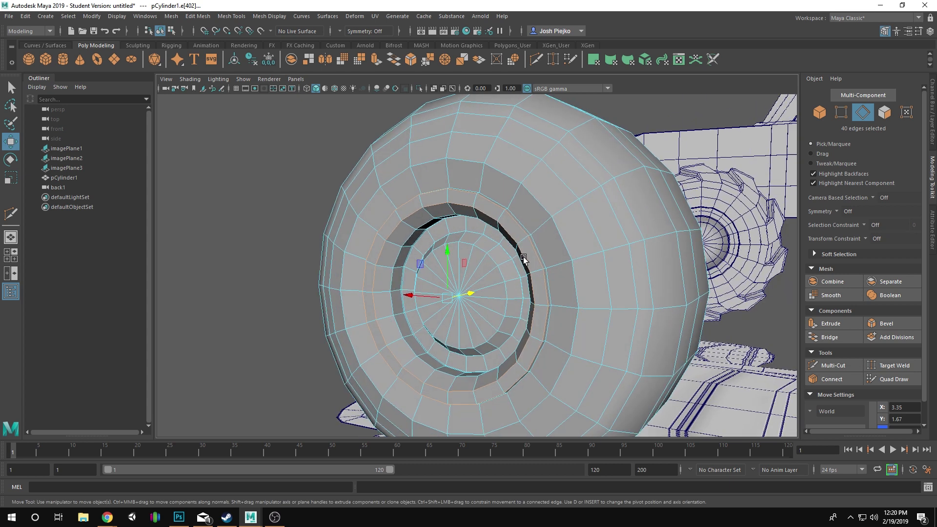
Step: Select the hub ring edge loops, including the one at the hub's outer rim
{"action": "left_click", "coordinate": [442, 221]}
{"action": "double_click", "coordinate": [418, 237]}
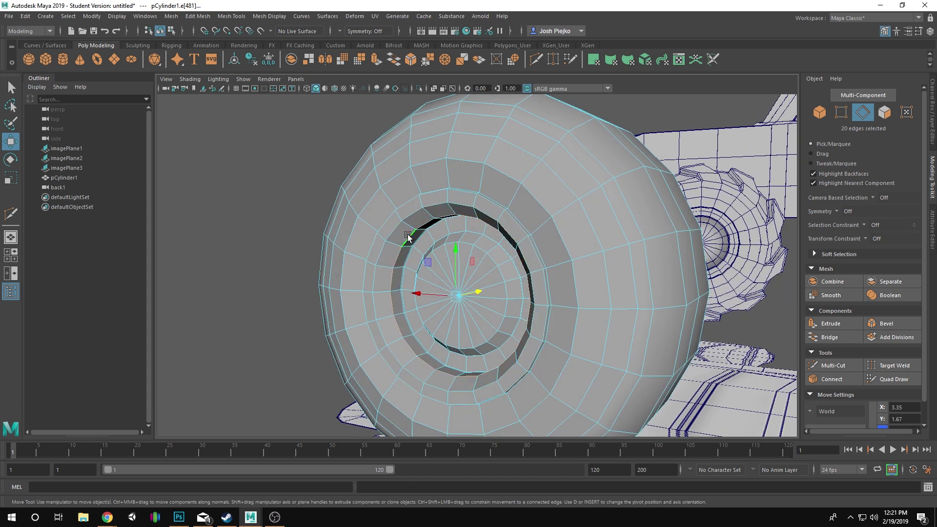
{"action": "left_click_drag", "start_coordinate": [419, 238], "coordinate": [377, 264], "text": "alt"}
{"action": "right_click_drag", "start_coordinate": [377, 264], "coordinate": [578, 289], "text": "alt"}
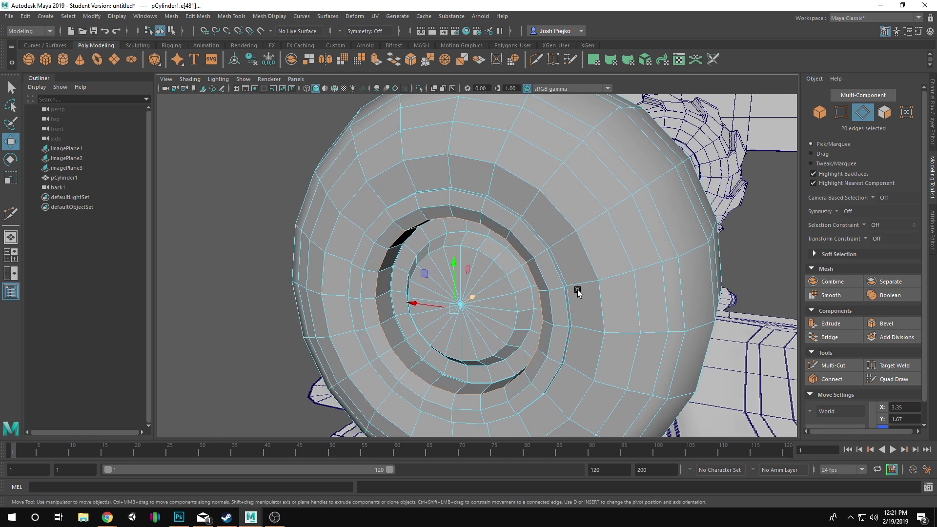
{"action": "double_click", "coordinate": [541, 230]}
{"action": "left_click_drag", "start_coordinate": [541, 230], "coordinate": [626, 255], "text": "alt"}
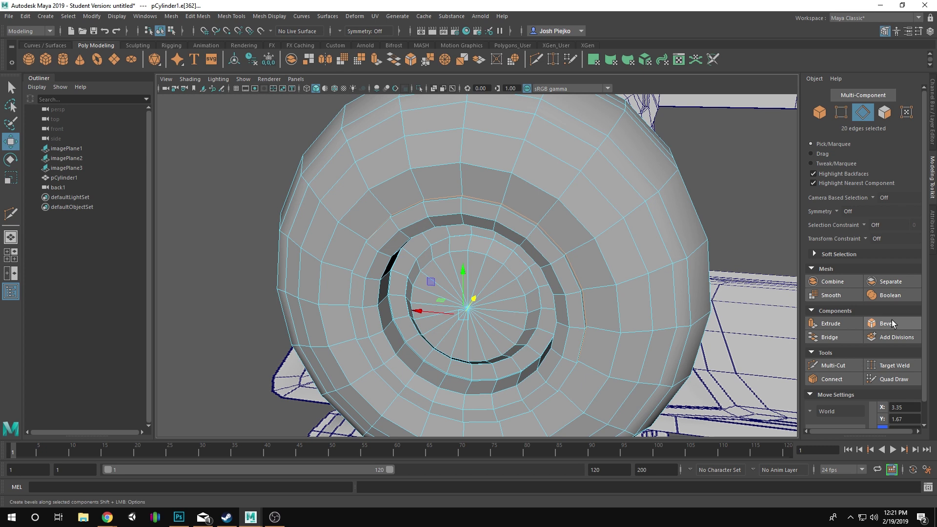
{"action": "left_click_drag", "start_coordinate": [418, 230], "coordinate": [472, 230], "text": "alt"}
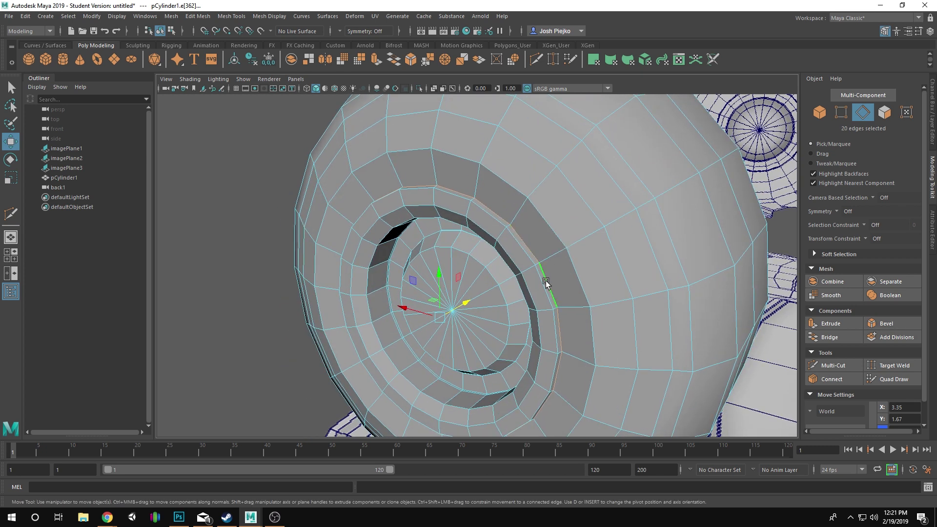
{"action": "left_click", "coordinate": [883, 323]}
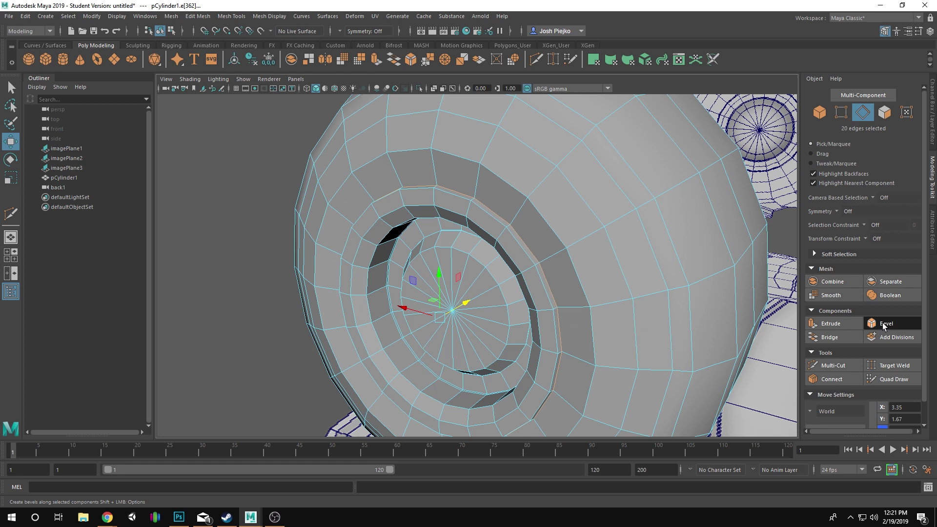
{"action": "mouse_move", "coordinate": [645, 313]}
{"action": "left_mouse_down", "text": "alt"}
{"action": "mouse_move", "coordinate": [598, 310]}
{"action": "mouse_move", "coordinate": [629, 308]}
{"action": "left_mouse_up", "text": "alt"}
{"action": "right_click_drag", "start_coordinate": [630, 309], "coordinate": [544, 305], "text": "alt"}
{"action": "key", "text": "ctrl+z"}
{"action": "left_click_drag", "start_coordinate": [543, 306], "coordinate": [570, 319], "text": "alt"}
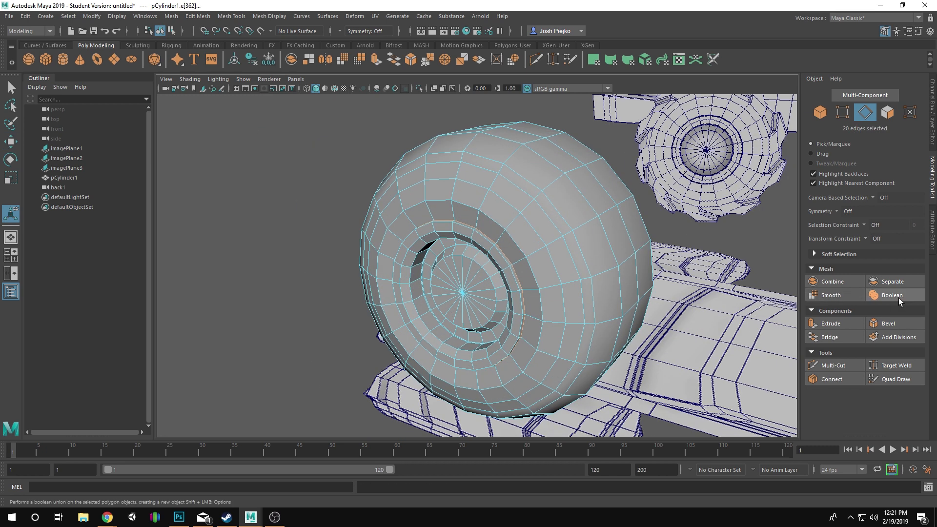
{"action": "left_click", "coordinate": [900, 323]}
{"action": "left_click_drag", "start_coordinate": [610, 288], "coordinate": [669, 268], "text": "alt"}
{"action": "right_click_drag", "start_coordinate": [669, 268], "coordinate": [419, 289], "text": "alt"}
{"action": "key", "text": "w"}
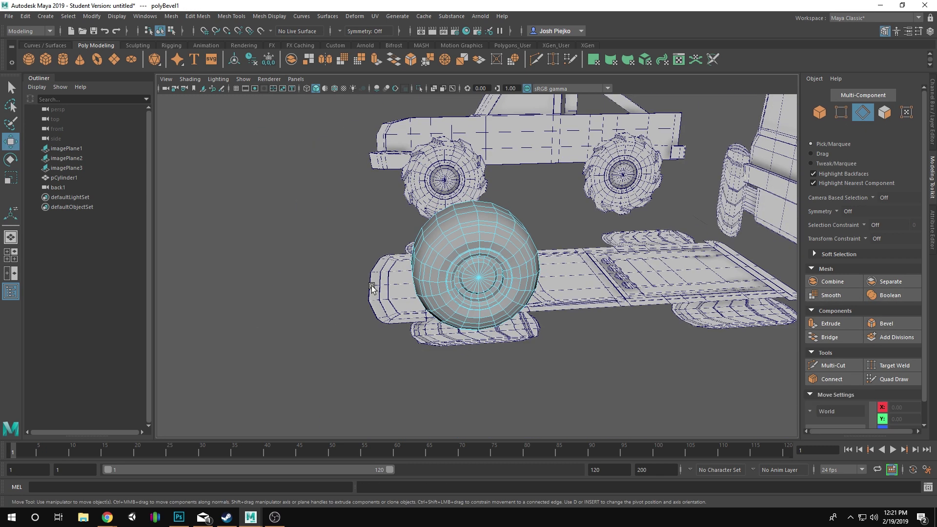
{"action": "left_click_drag", "start_coordinate": [370, 283], "coordinate": [407, 298], "text": "alt"}
{"action": "key", "text": "ctrl+z"}
{"action": "right_click_drag", "start_coordinate": [389, 279], "coordinate": [549, 296], "text": "alt"}
{"action": "left_click_drag", "start_coordinate": [550, 296], "coordinate": [581, 309], "text": "alt"}
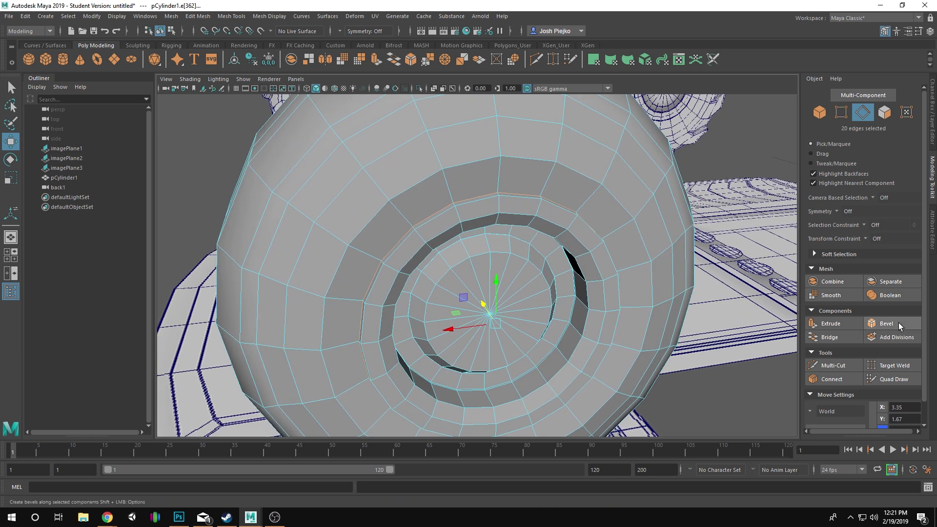
{"action": "left_click", "coordinate": [900, 323]}
{"action": "right_click_drag", "start_coordinate": [788, 308], "coordinate": [556, 293], "text": "alt"}
{"action": "left_click_drag", "start_coordinate": [556, 293], "coordinate": [580, 236], "text": "alt"}
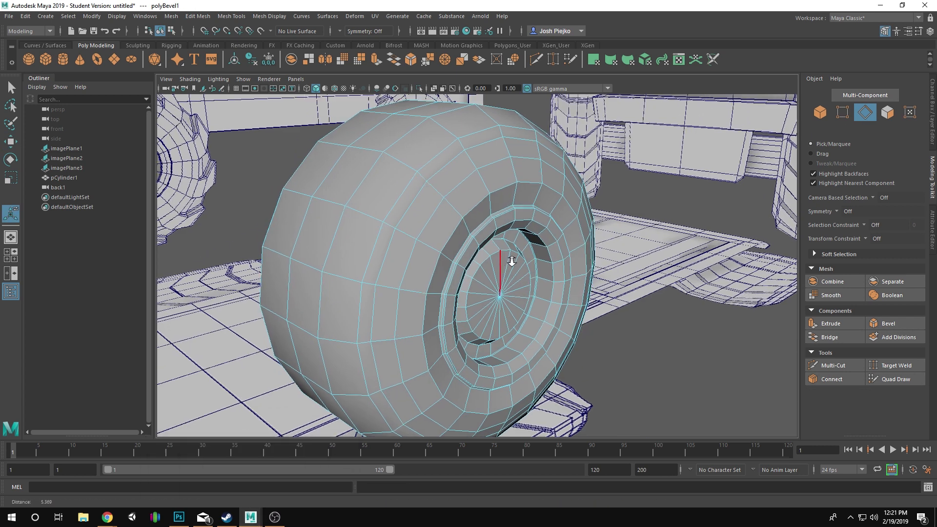
{"action": "right_click_drag", "start_coordinate": [508, 258], "coordinate": [531, 263], "text": "alt"}
{"action": "key", "text": "ctrl+z"}
{"action": "left_click_drag", "start_coordinate": [532, 262], "coordinate": [566, 273], "text": "alt"}
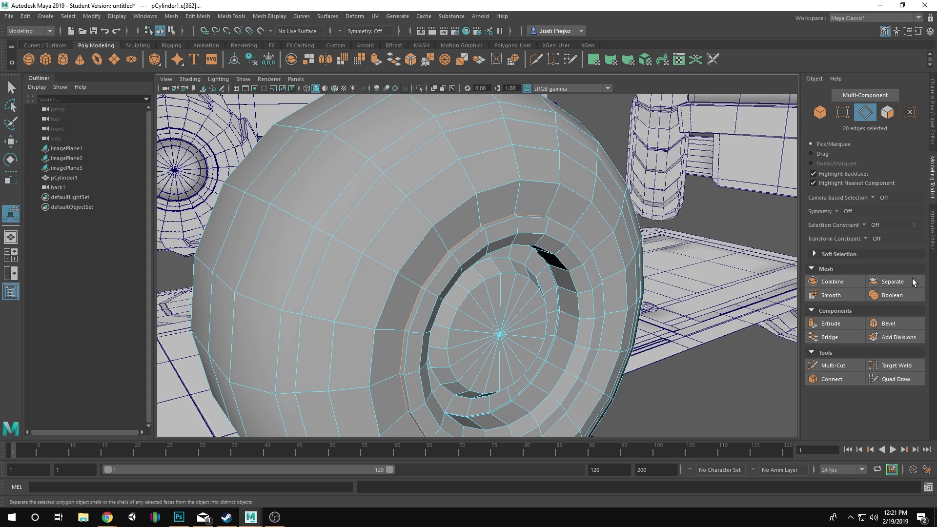
{"action": "left_click", "coordinate": [903, 323]}
{"action": "right_click_drag", "start_coordinate": [531, 257], "coordinate": [722, 309], "text": "alt"}
{"action": "key", "text": "ctrl+z"}
{"action": "key", "text": "w"}
{"action": "left_click", "coordinate": [552, 220]}
{"action": "left_click", "coordinate": [481, 259]}
{"action": "right_click_drag", "start_coordinate": [504, 266], "coordinate": [504, 235]}
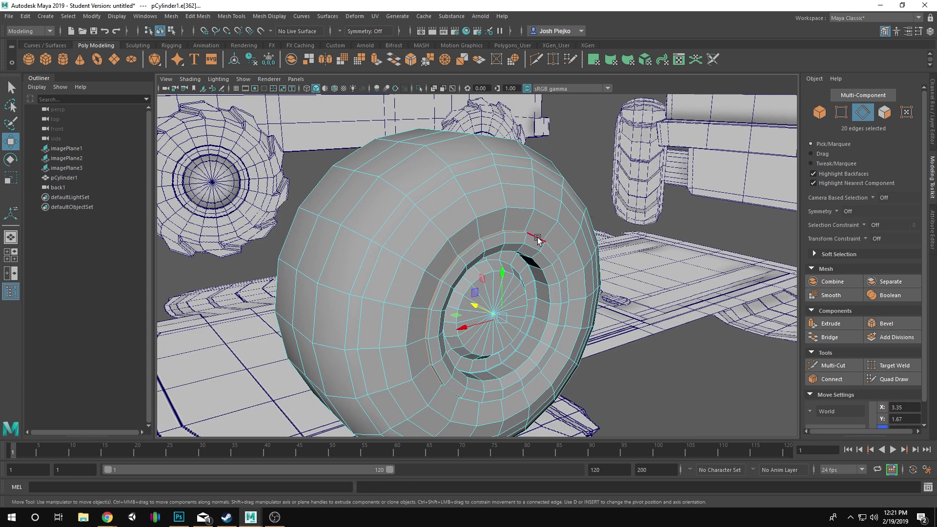
{"action": "left_click", "coordinate": [889, 324]}
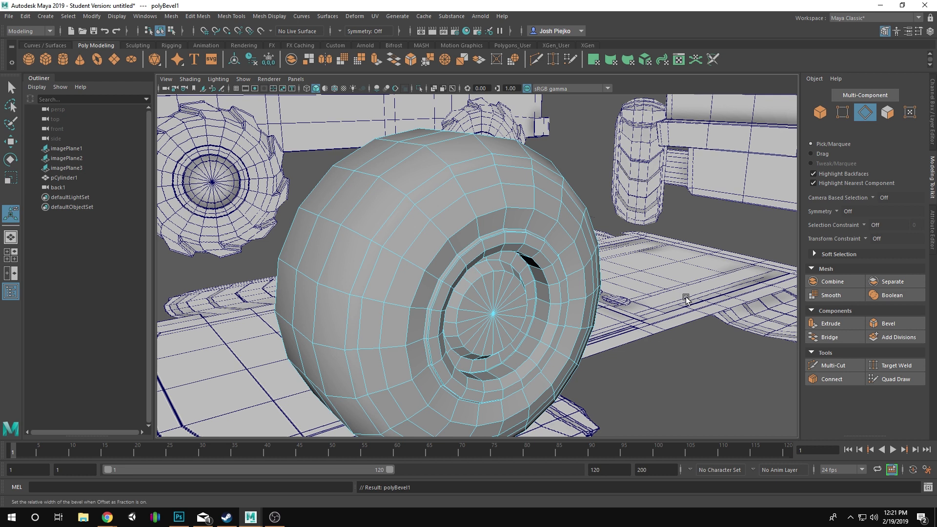
{"action": "key", "text": "ctrl+z"}
{"action": "left_click_drag", "start_coordinate": [683, 295], "coordinate": [584, 265], "text": "alt"}
{"action": "right_click_drag", "start_coordinate": [583, 265], "coordinate": [619, 235]}
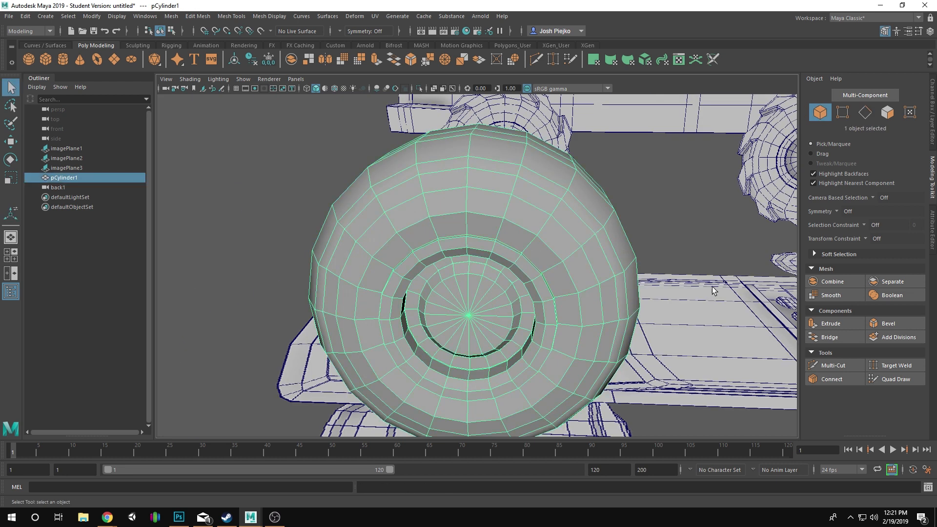
Step: Delete the wheel's construction history
{"action": "right_click_drag", "start_coordinate": [713, 289], "coordinate": [342, 187], "text": "alt"}
{"action": "left_click", "coordinate": [438, 256]}
{"action": "left_click", "coordinate": [468, 260]}
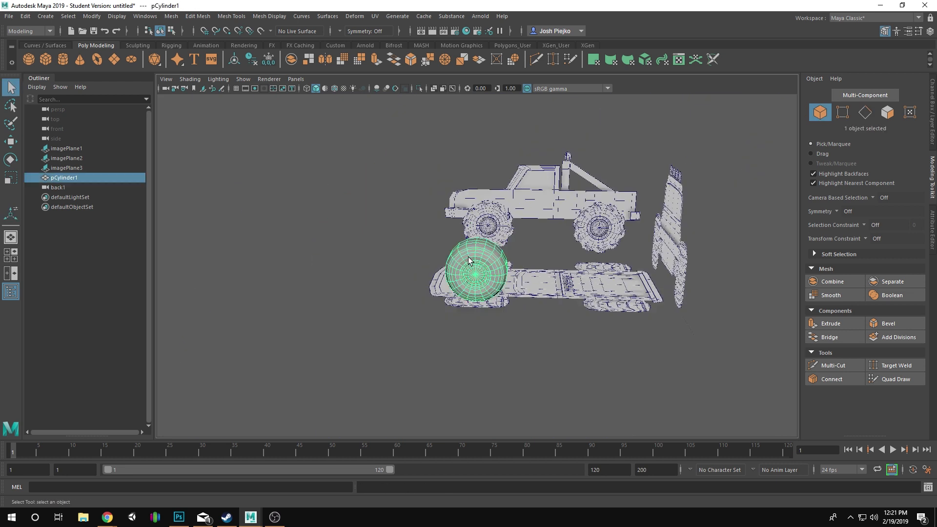
{"action": "left_click", "coordinate": [25, 16]}
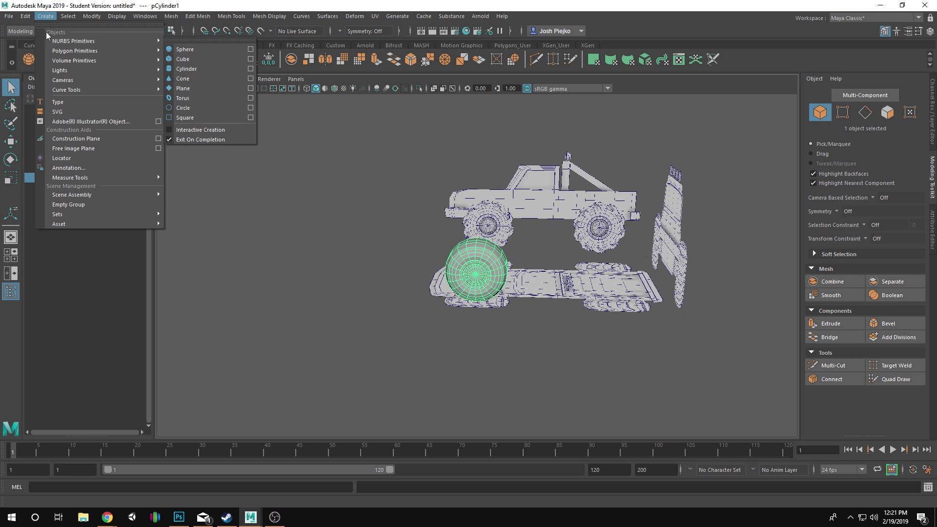
{"action": "mouse_move", "coordinate": [93, 135]}
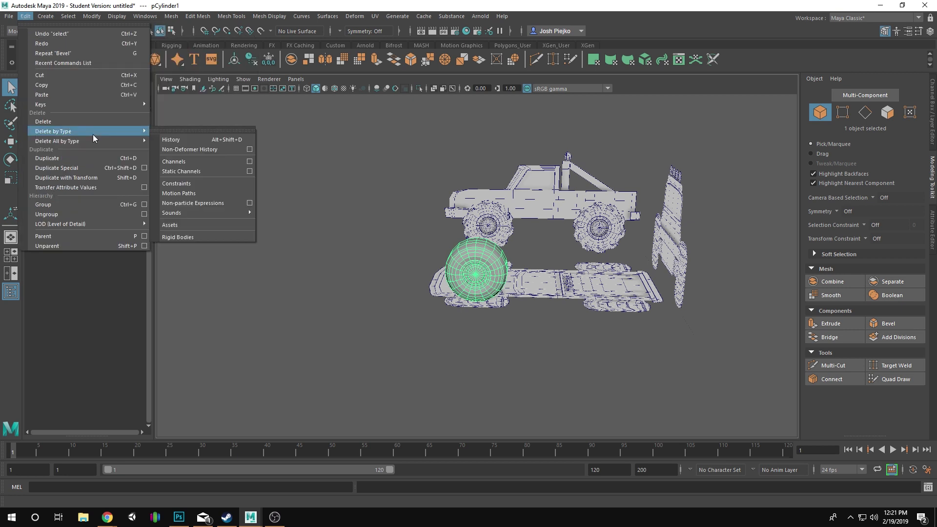
{"action": "left_click", "coordinate": [164, 139]}
Step: Select the 20-edge loop at the hub rim and bevel it
{"action": "scroll", "coordinate": [478, 256], "scroll_direction": "up", "scroll_amount": 3}
{"action": "right_click_drag", "start_coordinate": [475, 207], "coordinate": [654, 366], "text": "alt"}
{"action": "right_click_drag", "start_coordinate": [484, 249], "coordinate": [486, 211]}
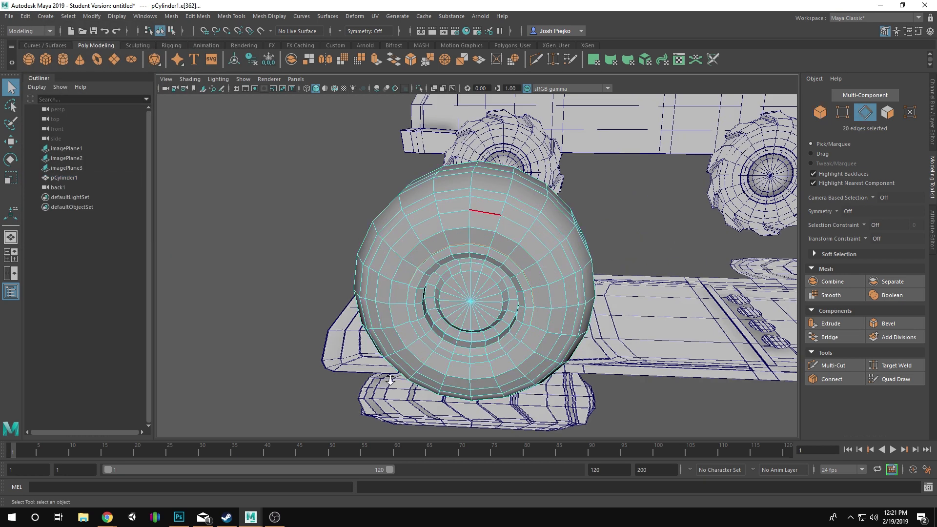
{"action": "left_click_drag", "start_coordinate": [485, 211], "coordinate": [415, 244], "text": "alt"}
{"action": "right_click_drag", "start_coordinate": [509, 169], "coordinate": [639, 395], "text": "alt"}
{"action": "double_click", "coordinate": [509, 360]}
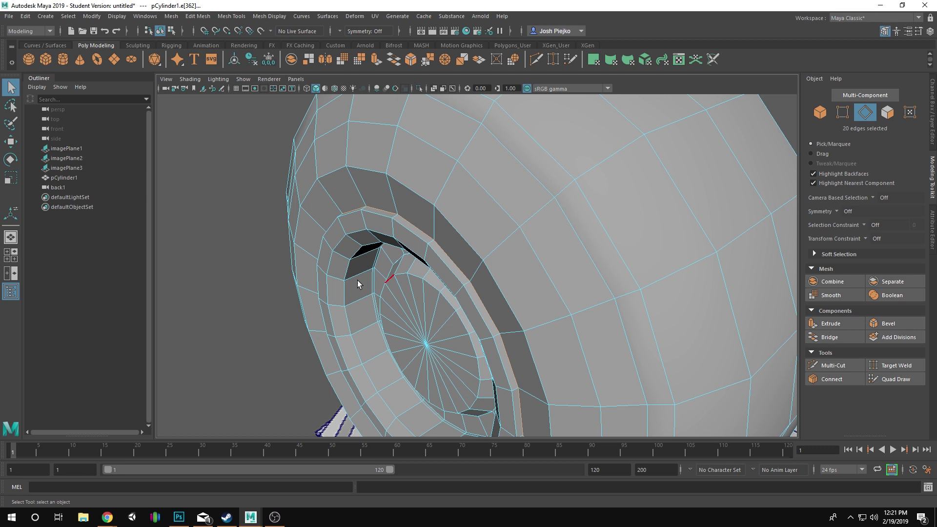
{"action": "key", "text": "r"}
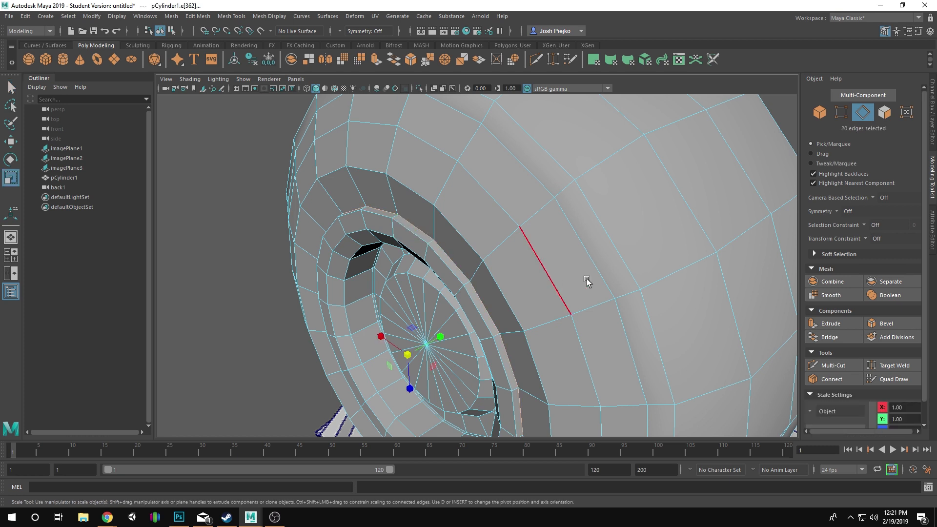
{"action": "scroll", "coordinate": [587, 279], "scroll_direction": "down", "scroll_amount": 3}
{"action": "left_click", "coordinate": [893, 326]}
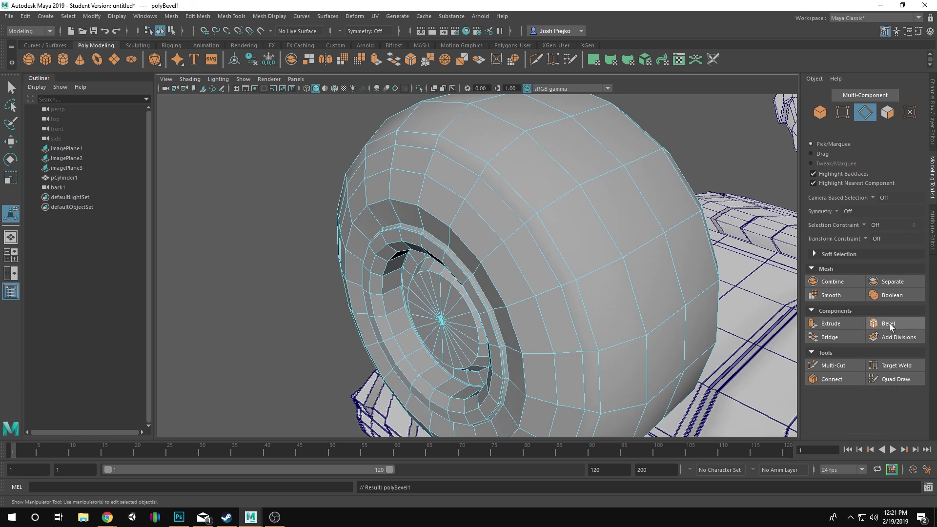
Step: Scale the hub edge ring to reshape the inset rim at the wheel's centre
{"action": "left_click_drag", "start_coordinate": [600, 296], "coordinate": [703, 332], "text": "alt"}
{"action": "right_click_drag", "start_coordinate": [703, 332], "coordinate": [323, 331], "text": "alt"}
{"action": "left_click_drag", "start_coordinate": [323, 332], "coordinate": [496, 268], "text": "alt"}
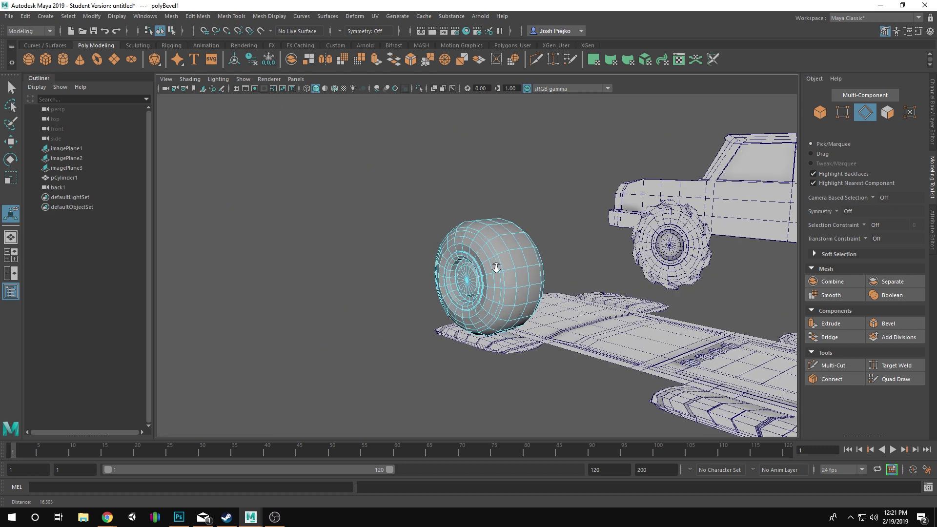
{"action": "right_click_drag", "start_coordinate": [496, 268], "coordinate": [744, 307], "text": "alt"}
{"action": "right_click_drag", "start_coordinate": [452, 356], "coordinate": [649, 337], "text": "alt"}
{"action": "left_click_drag", "start_coordinate": [448, 253], "coordinate": [551, 349], "text": "alt"}
{"action": "key", "text": "r"}
{"action": "right_click_drag", "start_coordinate": [552, 349], "coordinate": [427, 281], "text": "alt"}
Step: Clear the selection and select the pCylinder1 tire object
{"action": "left_click_drag", "start_coordinate": [620, 315], "coordinate": [588, 279], "text": "alt"}
{"action": "left_click_drag", "start_coordinate": [671, 293], "coordinate": [707, 305], "text": "alt"}
{"action": "left_click", "coordinate": [684, 315]}
{"action": "left_click", "coordinate": [489, 259]}
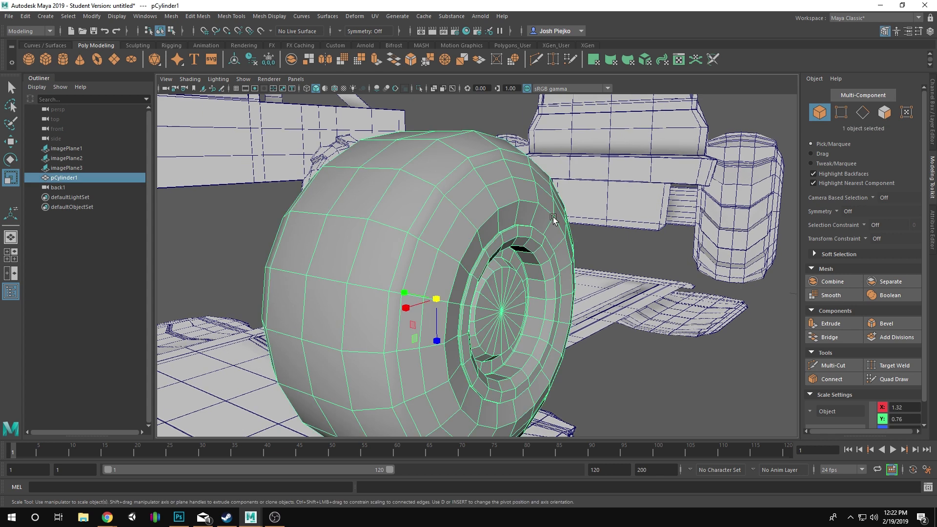
{"action": "left_click_drag", "start_coordinate": [552, 216], "coordinate": [424, 123], "text": "alt"}
{"action": "left_click_drag", "start_coordinate": [590, 128], "coordinate": [491, 220], "text": "alt"}
{"action": "left_click_drag", "start_coordinate": [354, 175], "coordinate": [389, 184], "text": "alt"}
{"action": "right_click_drag", "start_coordinate": [389, 184], "coordinate": [495, 245], "text": "alt"}
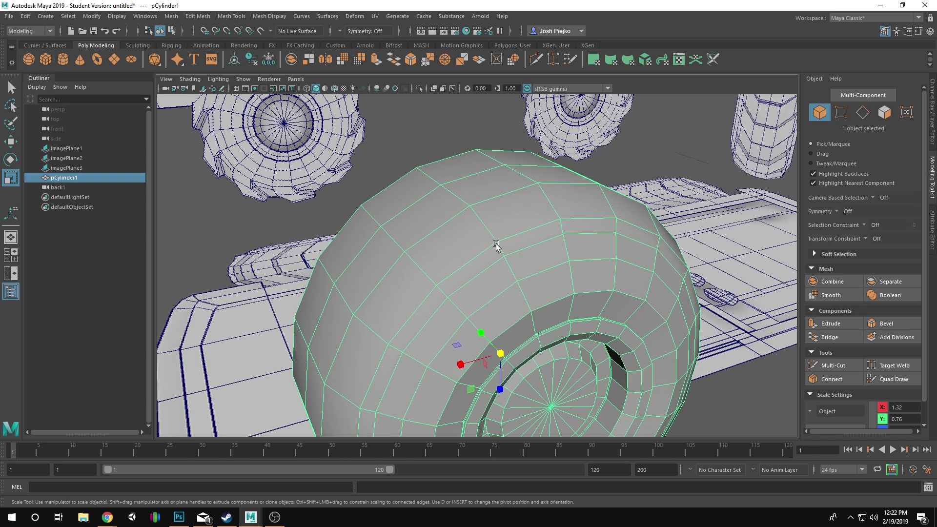
{"action": "right_click_drag", "start_coordinate": [574, 254], "coordinate": [401, 237], "text": "alt"}
{"action": "left_click_drag", "start_coordinate": [401, 237], "coordinate": [455, 256], "text": "alt"}
Step: Undo the two most recent edge selections on the tire
{"action": "key", "text": "ctrl+z"}
{"action": "key", "text": "ctrl+z"}
{"action": "key", "text": "ctrl+z"}
{"action": "key", "text": "ctrl+z"}
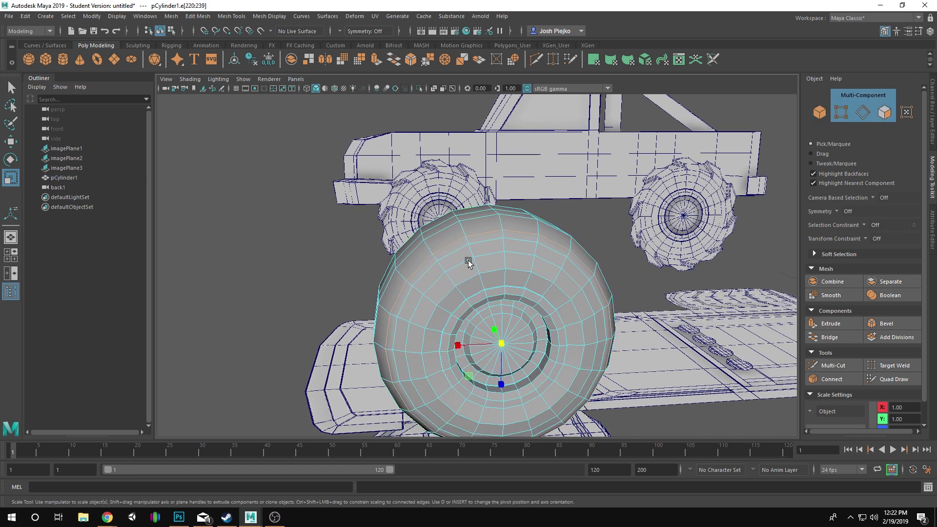
{"action": "middle_click_drag", "start_coordinate": [467, 259], "coordinate": [460, 272], "text": "alt"}
{"action": "key", "text": "ctrl+z"}
{"action": "left_click_drag", "start_coordinate": [461, 273], "coordinate": [531, 310], "text": "alt"}
{"action": "right_click_drag", "start_coordinate": [538, 303], "coordinate": [537, 318]}
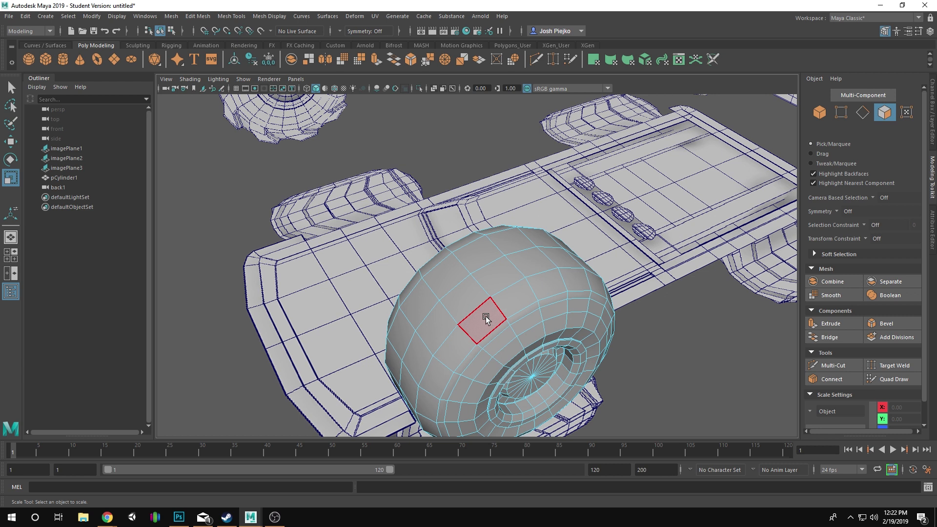
Step: Select the first rows of alternating tread faces around the tire
{"action": "left_click", "coordinate": [484, 315]}
{"action": "left_click_drag", "start_coordinate": [393, 331], "coordinate": [509, 262], "text": "alt"}
{"action": "double_click", "coordinate": [425, 297], "text": "shift"}
{"action": "left_click", "coordinate": [579, 267], "text": "shift"}
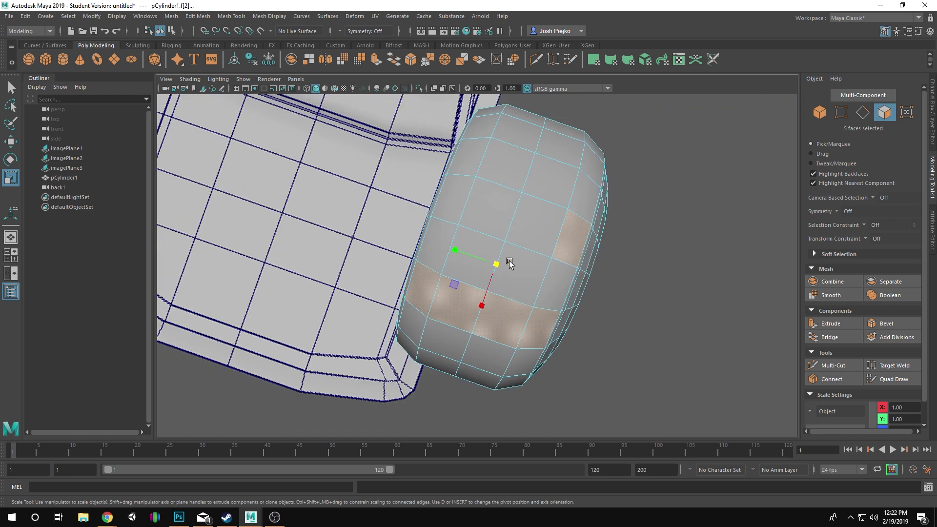
{"action": "double_click", "coordinate": [450, 197], "text": "shift"}
{"action": "left_click_drag", "start_coordinate": [482, 180], "coordinate": [488, 310], "text": "alt"}
{"action": "key", "text": "q"}
{"action": "left_click_drag", "start_coordinate": [578, 271], "coordinate": [519, 287], "text": "alt"}
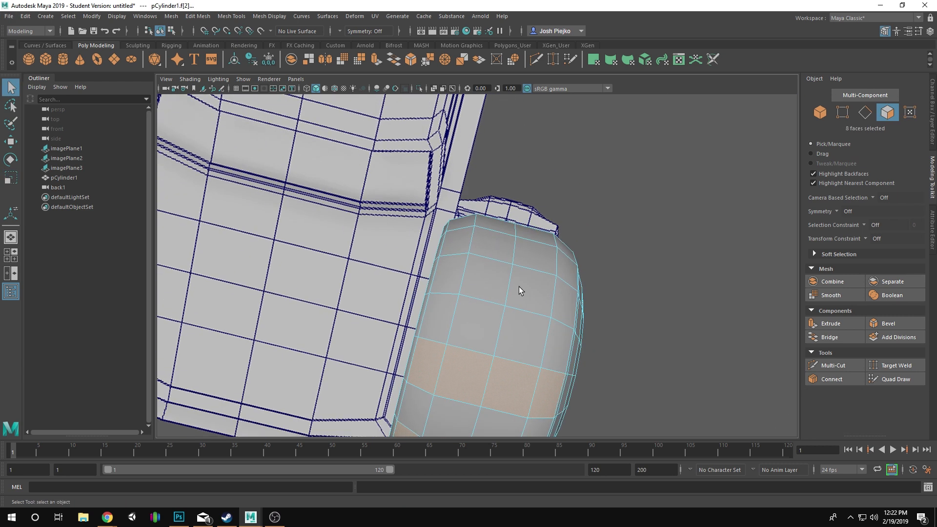
{"action": "left_click_drag", "start_coordinate": [589, 303], "coordinate": [576, 283], "text": "alt"}
{"action": "left_click", "coordinate": [576, 283], "text": "shift"}
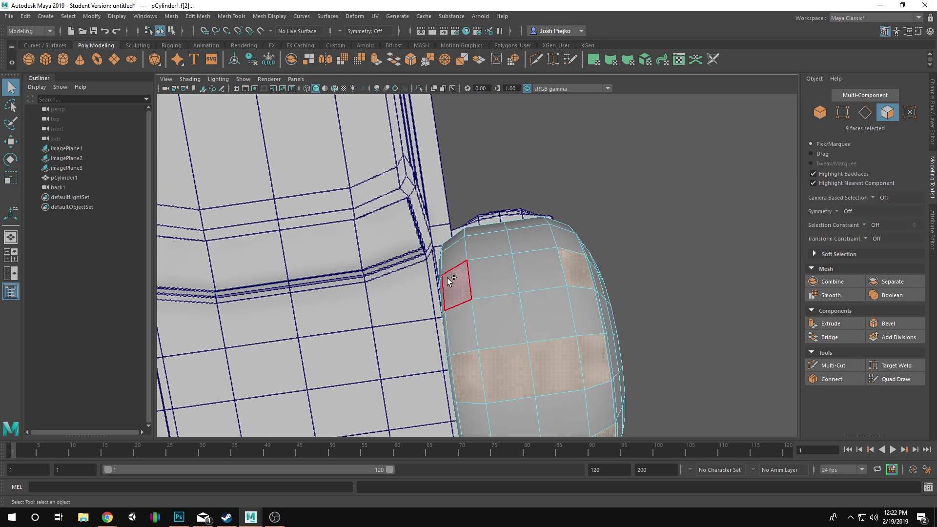
{"action": "double_click", "coordinate": [448, 277], "text": "shift"}
{"action": "left_click_drag", "start_coordinate": [469, 282], "coordinate": [481, 320], "text": "alt"}
{"action": "middle_click_drag", "start_coordinate": [482, 320], "coordinate": [479, 365], "text": "alt"}
{"action": "left_click", "coordinate": [559, 255], "text": "shift"}
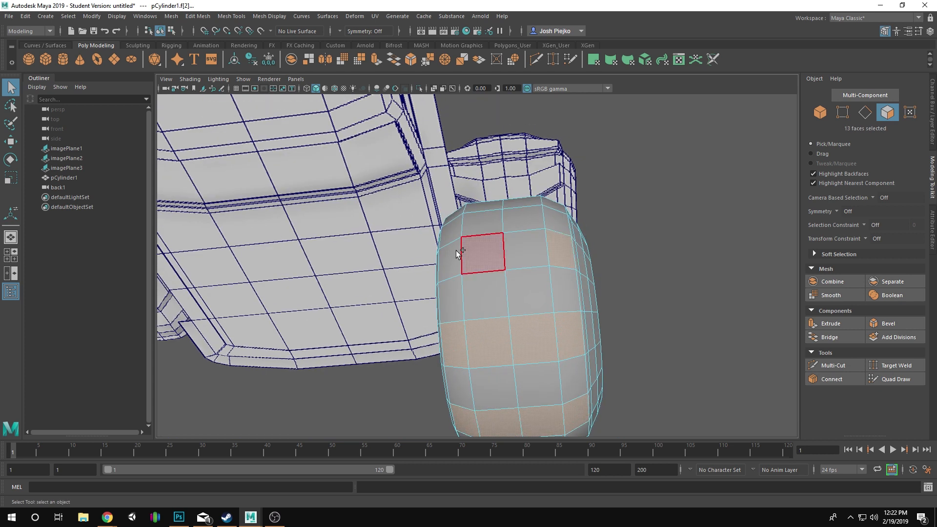
{"action": "left_click", "coordinate": [446, 261], "text": "shift"}
Step: Finish the top row of alternating faces to reach 24, undoing accidental all-face picks
{"action": "left_click_drag", "start_coordinate": [529, 299], "coordinate": [550, 178], "text": "alt"}
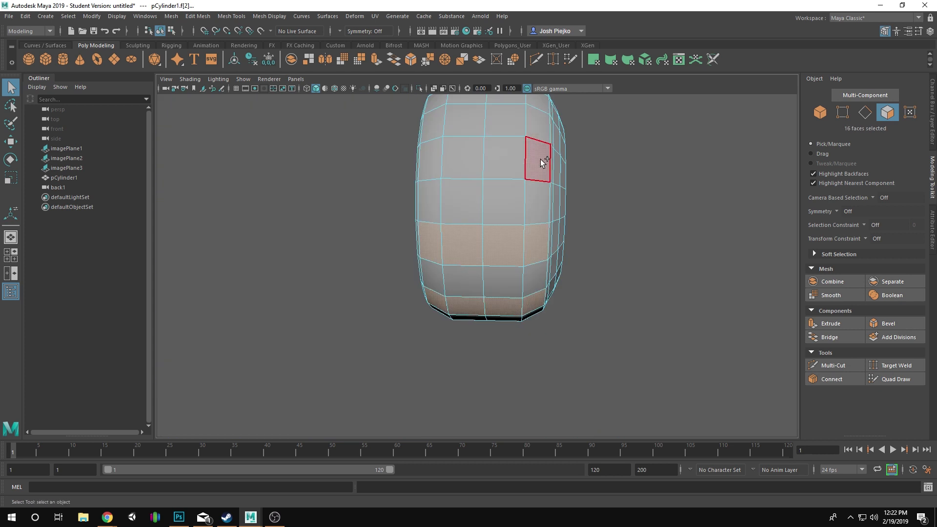
{"action": "left_click_drag", "start_coordinate": [467, 139], "coordinate": [498, 298], "text": "alt"}
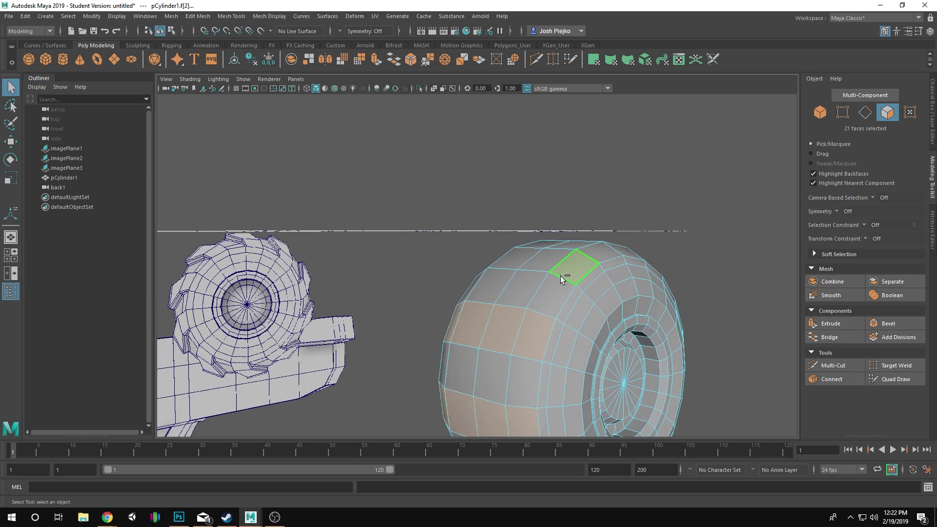
{"action": "left_click_drag", "start_coordinate": [560, 276], "coordinate": [497, 275], "text": "alt"}
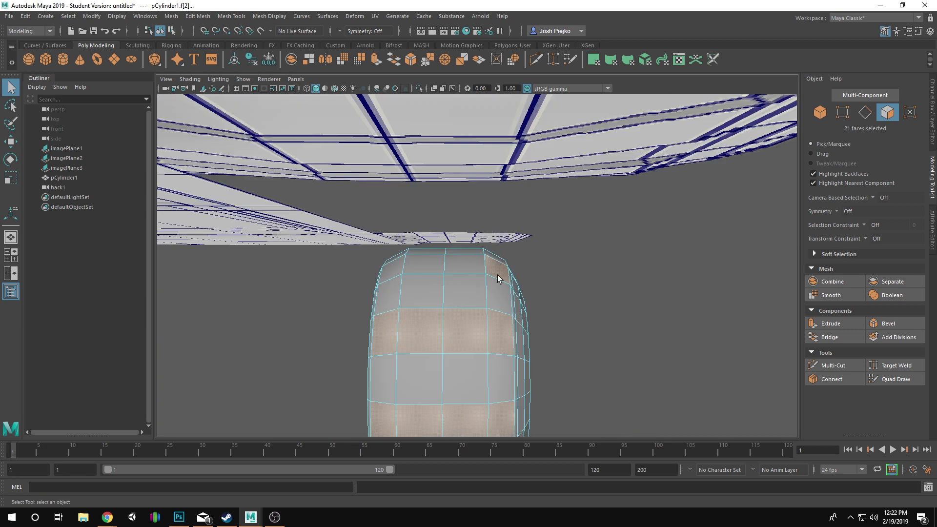
{"action": "double_click", "coordinate": [397, 264], "text": "shift"}
{"action": "middle_click_drag", "start_coordinate": [396, 264], "coordinate": [408, 272], "text": "alt"}
{"action": "key", "text": "ctrl+z"}
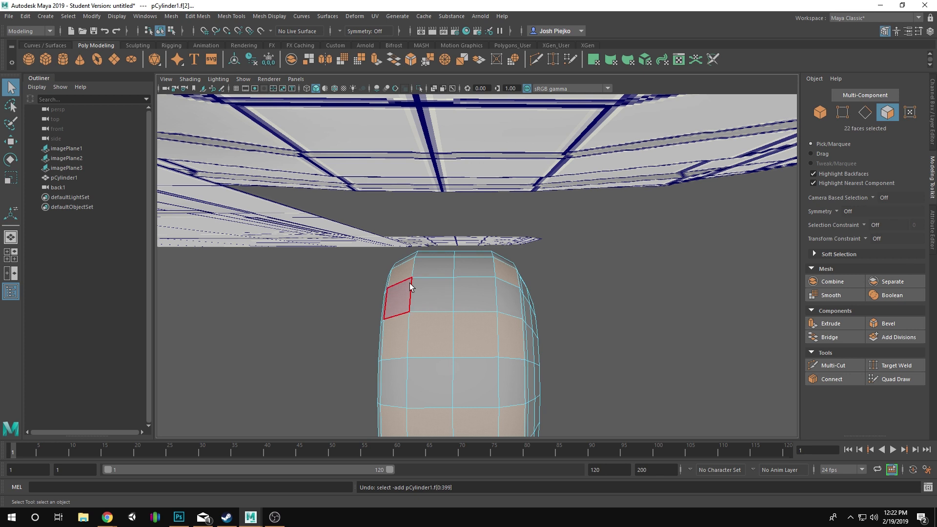
{"action": "left_click", "coordinate": [410, 286], "text": "shift"}
{"action": "mouse_move", "coordinate": [410, 286]}
{"action": "left_mouse_down", "text": "alt"}
{"action": "mouse_move", "coordinate": [394, 289]}
{"action": "mouse_move", "coordinate": [415, 301]}
{"action": "left_mouse_up", "text": "alt"}
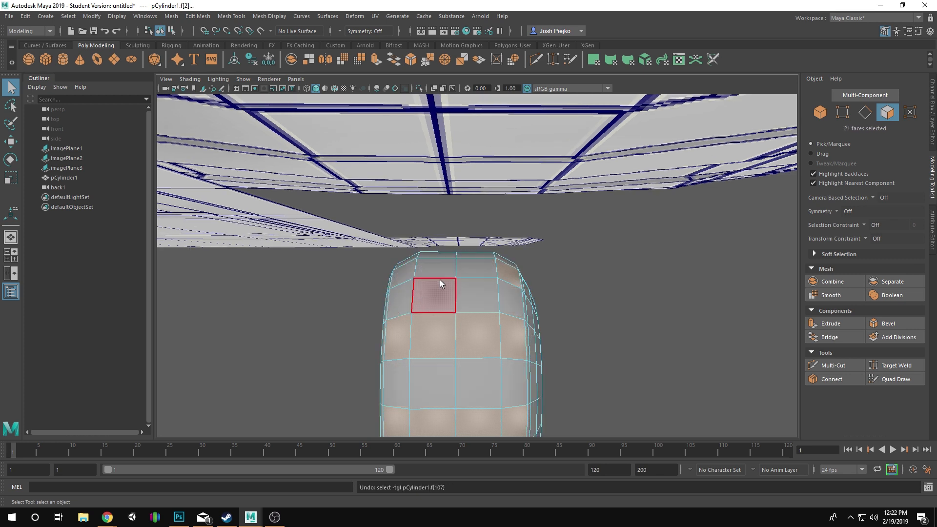
{"action": "double_click", "coordinate": [400, 269], "text": "shift"}
{"action": "middle_click_drag", "start_coordinate": [401, 279], "coordinate": [399, 279], "text": "alt"}
{"action": "key", "text": "ctrl+z"}
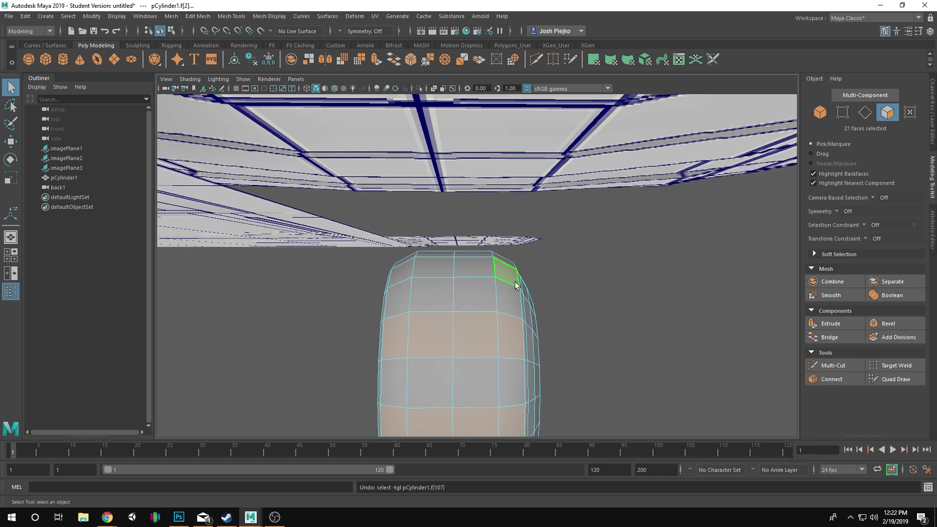
{"action": "double_click", "coordinate": [396, 274], "text": "shift"}
{"action": "left_click_drag", "start_coordinate": [396, 276], "coordinate": [936, 51], "text": "alt"}
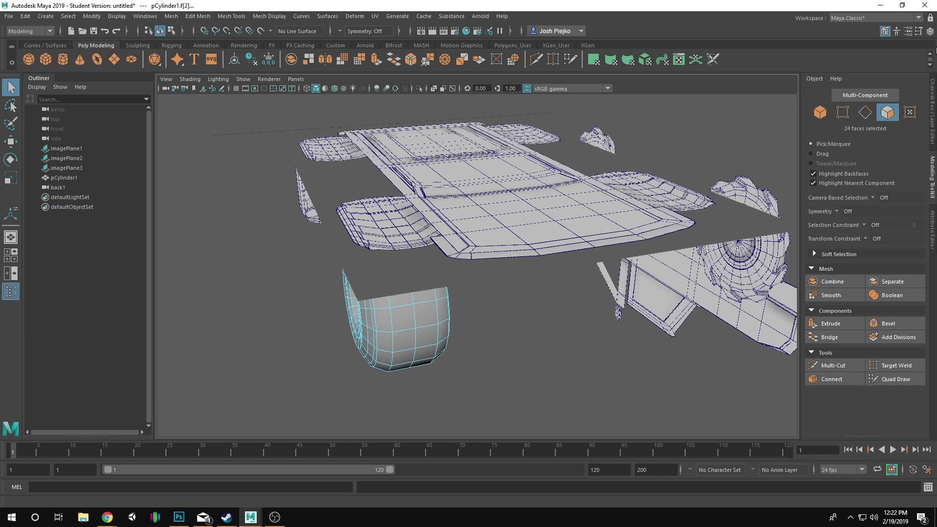
Step: Hide the truck reference layer and add tread-edge faces, undoing stray picks
{"action": "left_click", "coordinate": [934, 87]}
{"action": "left_click", "coordinate": [809, 373]}
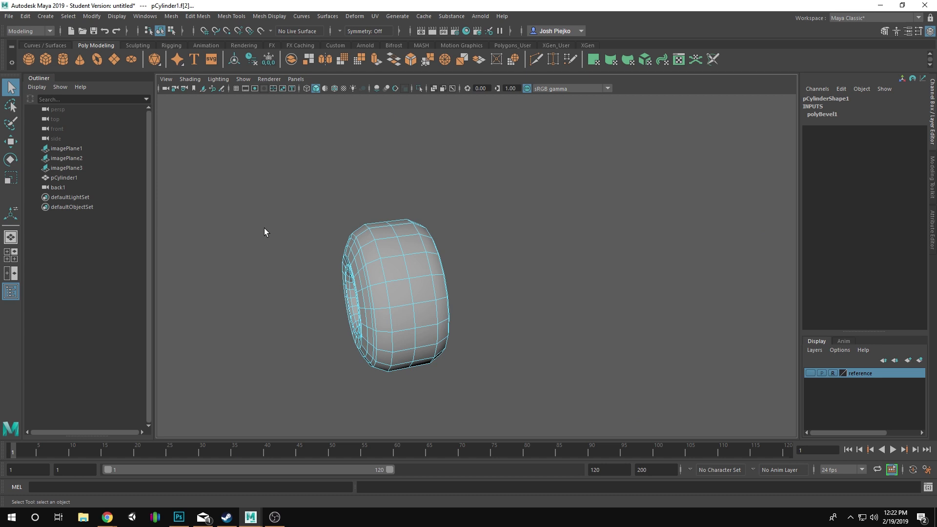
{"action": "left_click_drag", "start_coordinate": [265, 228], "coordinate": [416, 276], "text": "alt"}
{"action": "right_click_drag", "start_coordinate": [416, 276], "coordinate": [519, 302], "text": "alt"}
{"action": "left_click_drag", "start_coordinate": [470, 330], "coordinate": [510, 283], "text": "alt"}
{"action": "left_click", "coordinate": [512, 288], "text": "shift"}
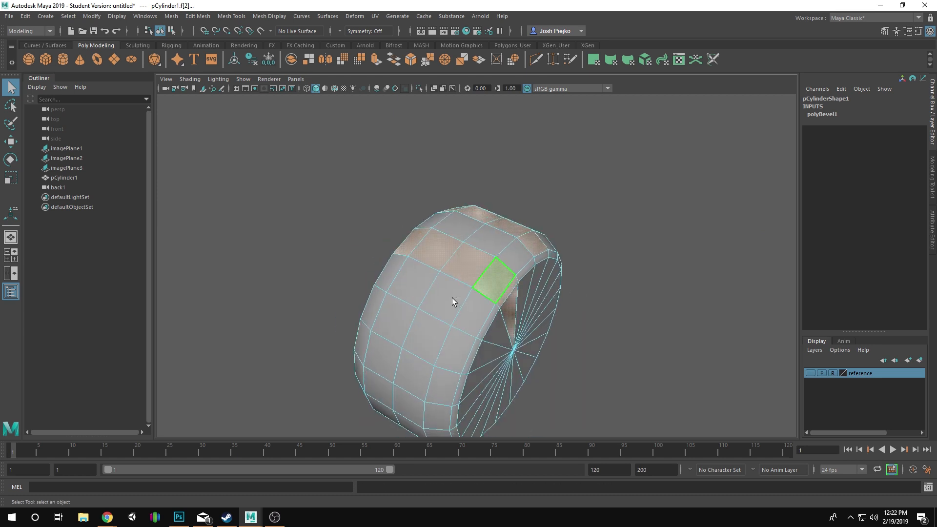
{"action": "key", "text": "ctrl+z"}
{"action": "key", "text": "ctrl+z"}
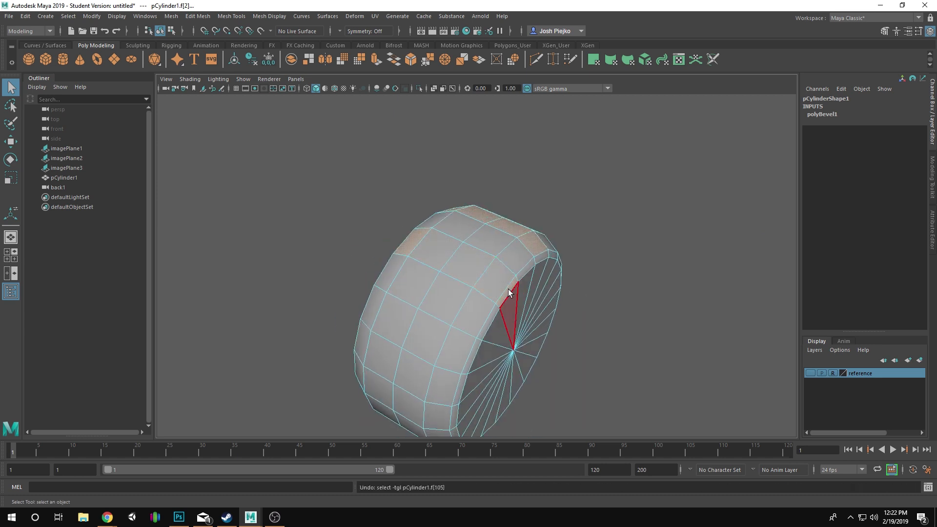
{"action": "left_click", "coordinate": [509, 292], "text": "shift"}
{"action": "left_click", "coordinate": [509, 291], "text": "shift"}
{"action": "double_click", "coordinate": [503, 281], "text": "shift"}
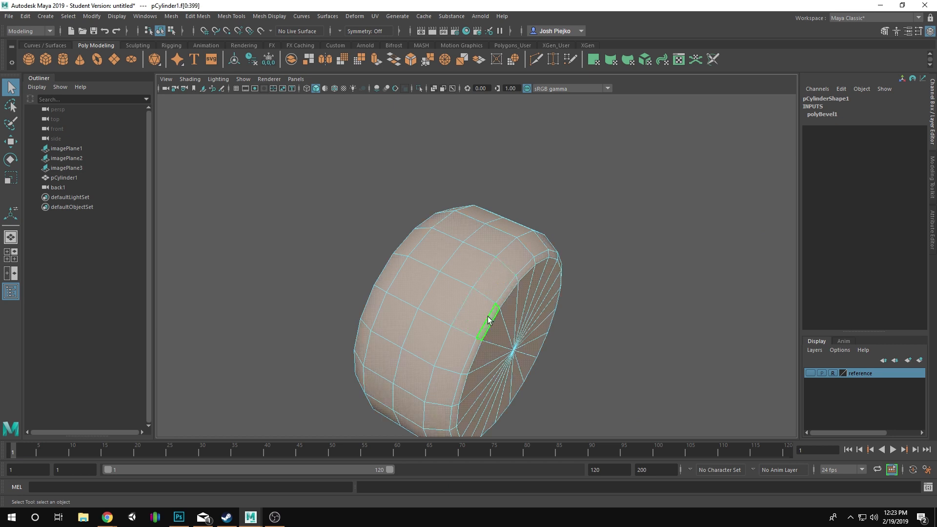
{"action": "key", "text": "ctrl+z"}
{"action": "key", "text": "ctrl+z"}
{"action": "key", "text": "ctrl+z"}
Step: Add more alternating tread faces on both sides, bringing the selection to 40
{"action": "left_click_drag", "start_coordinate": [435, 294], "coordinate": [508, 309], "text": "alt"}
{"action": "left_click", "coordinate": [506, 308], "text": "shift"}
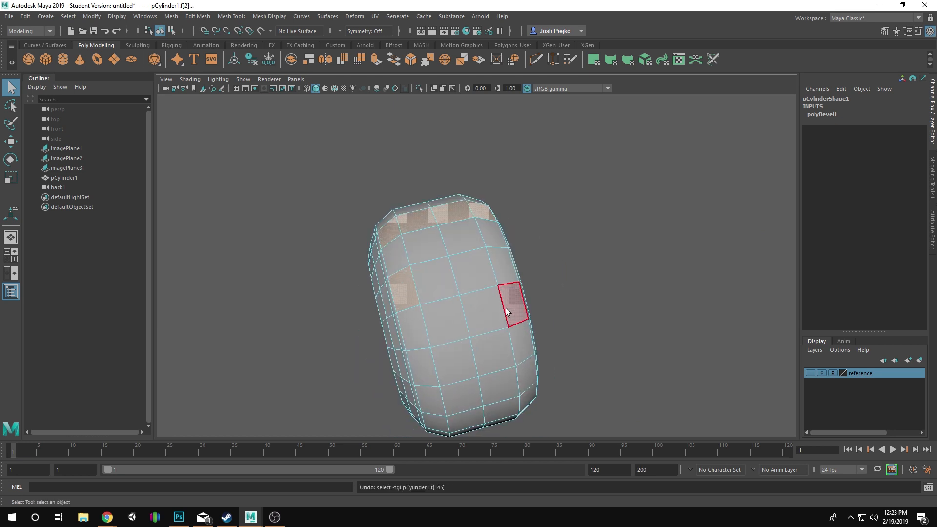
{"action": "key", "text": "ctrl+z"}
{"action": "left_click_drag", "start_coordinate": [408, 293], "coordinate": [483, 335], "text": "alt"}
{"action": "left_click", "coordinate": [491, 341], "text": "shift"}
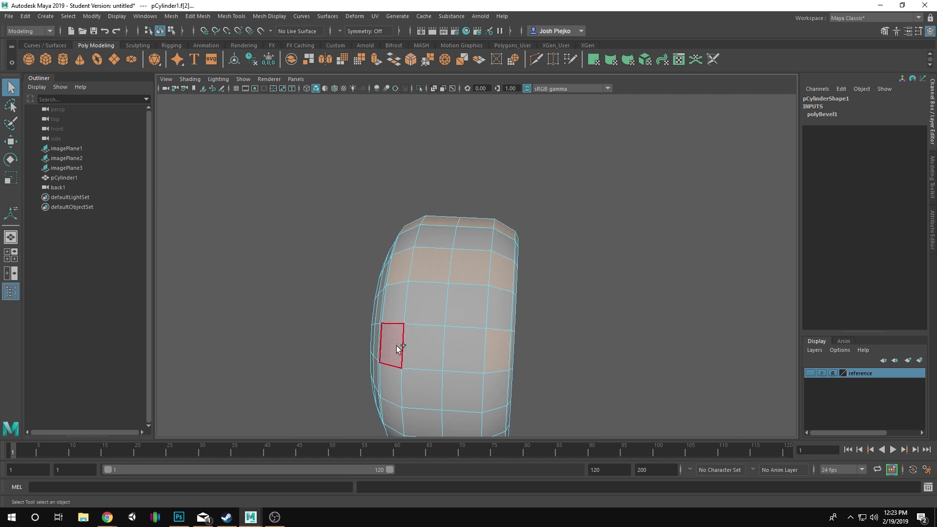
{"action": "left_click_drag", "start_coordinate": [412, 359], "coordinate": [423, 310], "text": "alt"}
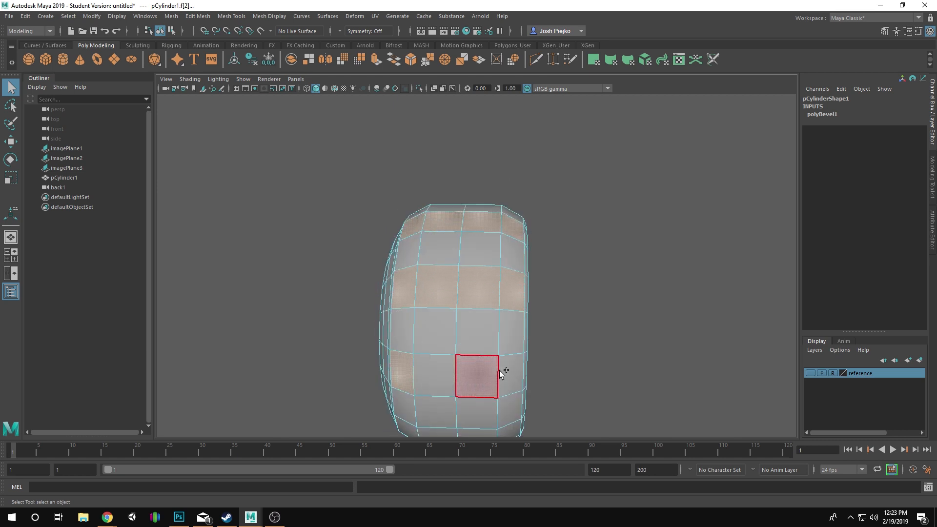
{"action": "left_click_drag", "start_coordinate": [505, 375], "coordinate": [485, 283], "text": "alt"}
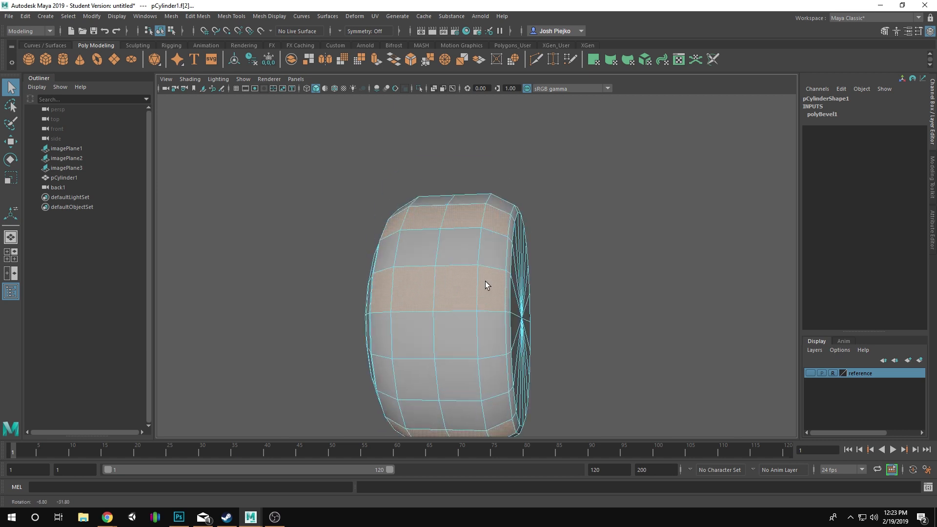
{"action": "left_click", "coordinate": [389, 380], "text": "shift"}
{"action": "left_click_drag", "start_coordinate": [390, 380], "coordinate": [449, 291], "text": "alt"}
{"action": "right_click_drag", "start_coordinate": [449, 291], "coordinate": [582, 269], "text": "alt"}
Step: Show the truck reference layer again and bring back the Modeling Toolkit
{"action": "left_click", "coordinate": [810, 374]}
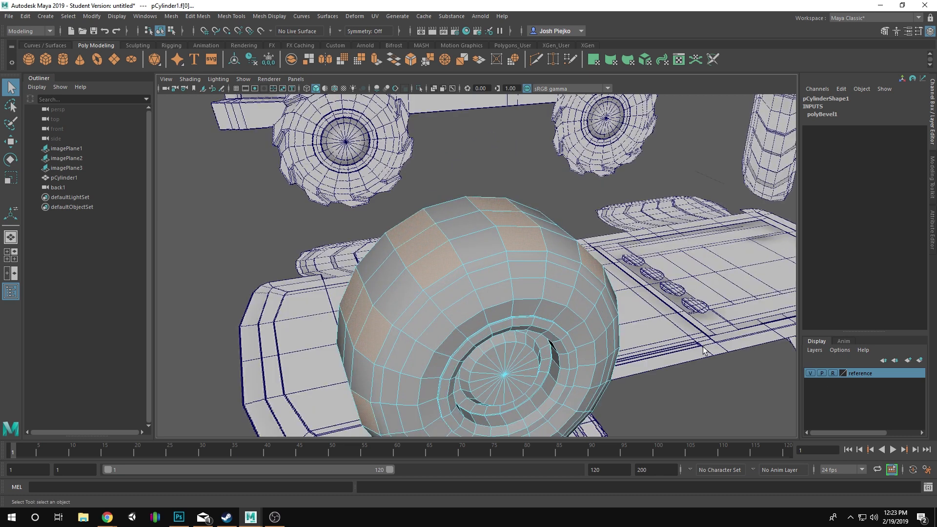
{"action": "right_click_drag", "start_coordinate": [622, 298], "coordinate": [512, 308], "text": "alt"}
{"action": "left_click_drag", "start_coordinate": [513, 308], "coordinate": [512, 279], "text": "alt"}
{"action": "right_click_drag", "start_coordinate": [512, 279], "coordinate": [620, 313], "text": "alt"}
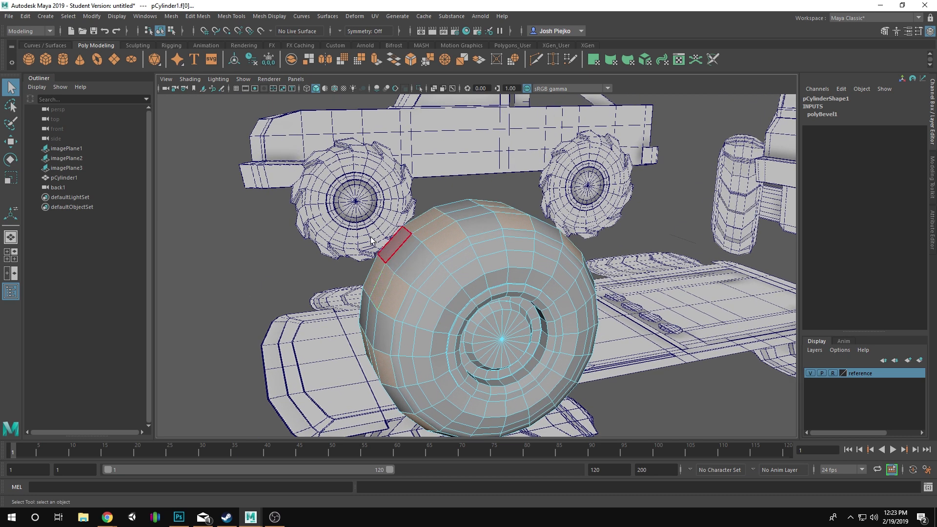
{"action": "right_click_drag", "start_coordinate": [371, 241], "coordinate": [935, 227], "text": "alt"}
{"action": "left_click_drag", "start_coordinate": [476, 211], "coordinate": [559, 256], "text": "alt"}
{"action": "right_click_drag", "start_coordinate": [559, 256], "coordinate": [353, 244], "text": "alt"}
{"action": "left_click_drag", "start_coordinate": [355, 250], "coordinate": [353, 225], "text": "alt"}
{"action": "right_click_drag", "start_coordinate": [352, 225], "coordinate": [571, 261], "text": "alt"}
{"action": "left_click_drag", "start_coordinate": [571, 261], "coordinate": [404, 289], "text": "alt"}
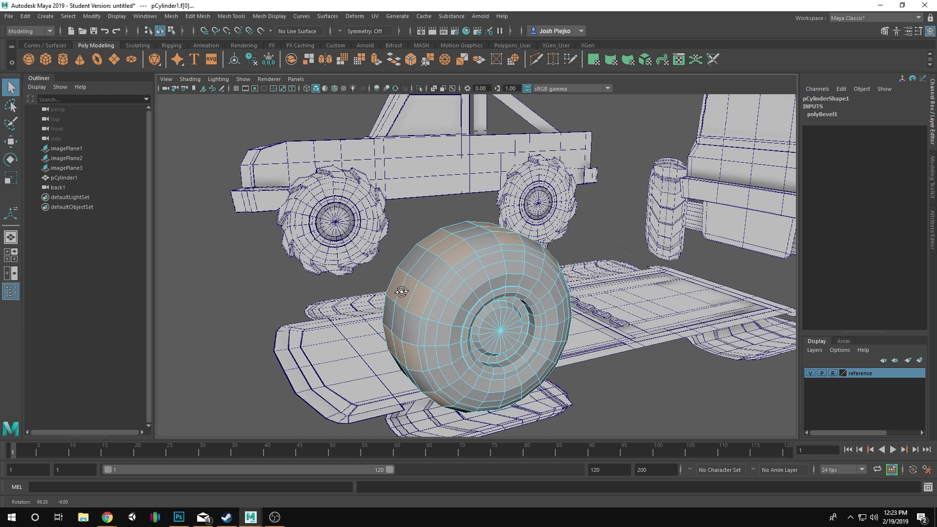
{"action": "right_click_drag", "start_coordinate": [403, 289], "coordinate": [455, 291], "text": "alt"}
{"action": "left_click_drag", "start_coordinate": [455, 291], "coordinate": [429, 288], "text": "alt"}
{"action": "right_click_drag", "start_coordinate": [428, 288], "coordinate": [484, 281], "text": "alt"}
{"action": "left_click", "coordinate": [884, 32]}
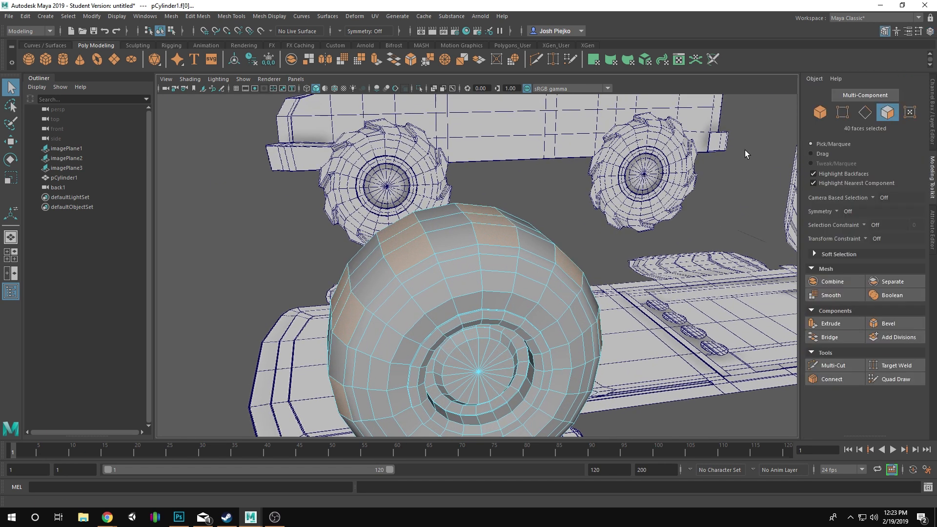
Step: Extrude the 40 tread faces outward, then reduce the thickness for shallow blocks
{"action": "left_click", "coordinate": [826, 325]}
{"action": "middle_click_drag", "start_coordinate": [341, 252], "coordinate": [366, 271], "text": "alt"}
{"action": "left_click_drag", "start_coordinate": [366, 272], "coordinate": [418, 297], "text": "alt"}
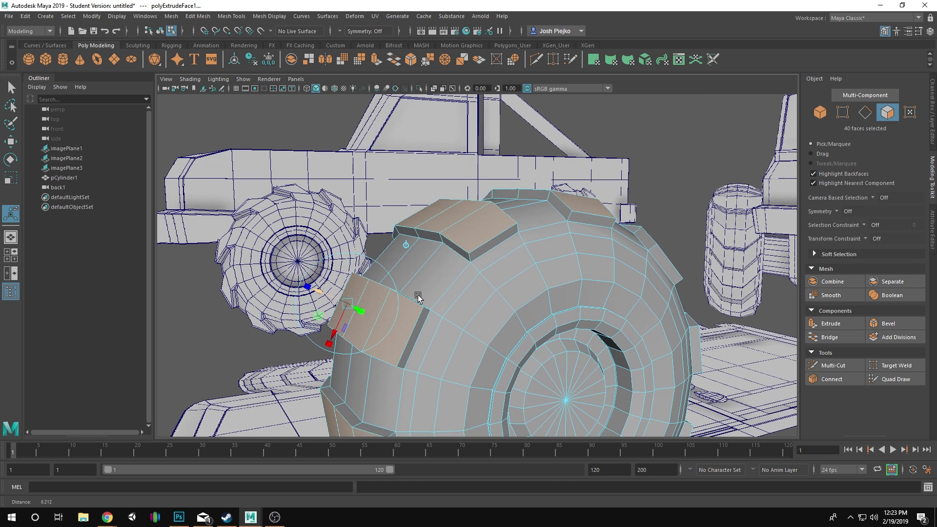
{"action": "scroll", "coordinate": [343, 303], "scroll_direction": "up", "scroll_amount": 2}
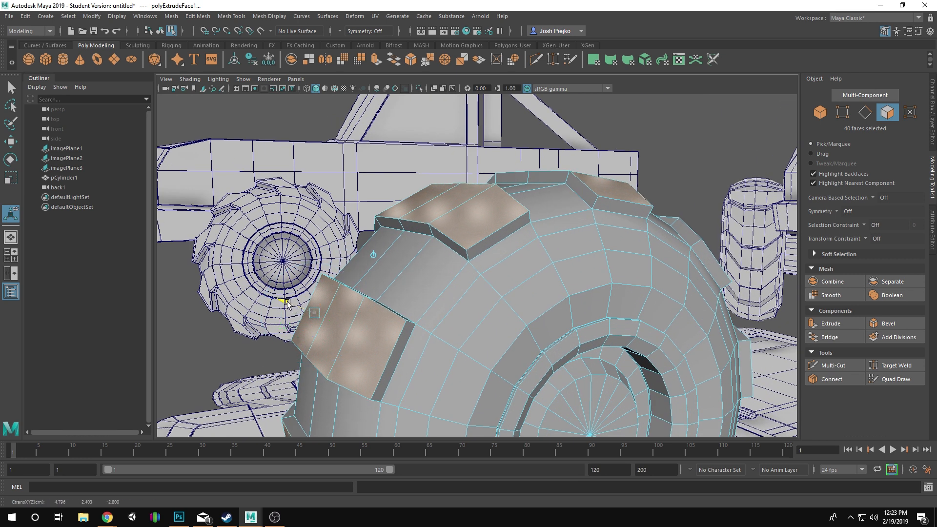
{"action": "left_click_drag", "start_coordinate": [287, 303], "coordinate": [297, 308]}
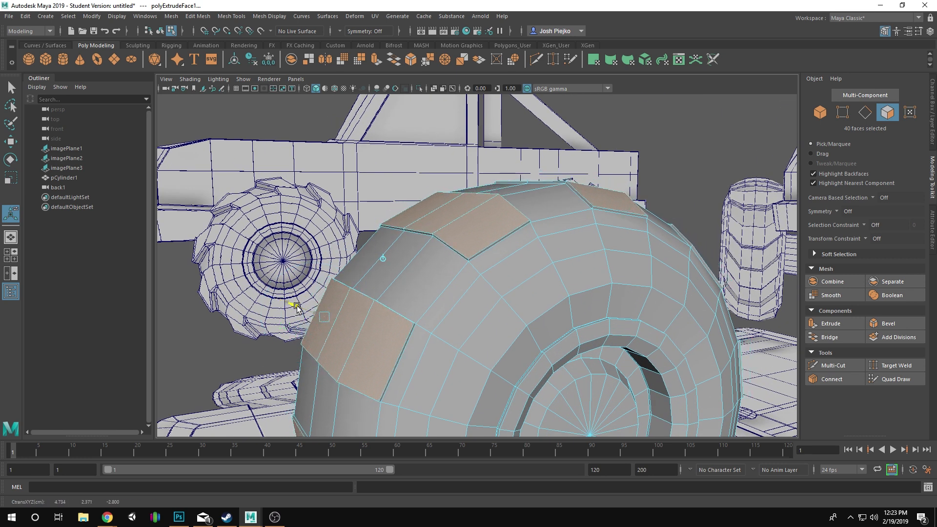
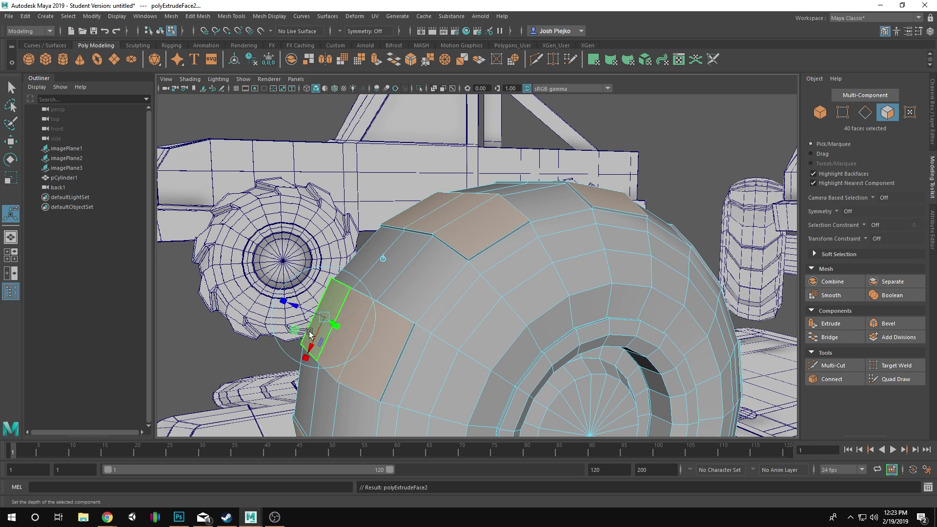
Step: Extrude the selected tread faces outward into raised blocks, then leave face editing on the tire
{"action": "left_click_drag", "start_coordinate": [294, 304], "coordinate": [290, 298]}
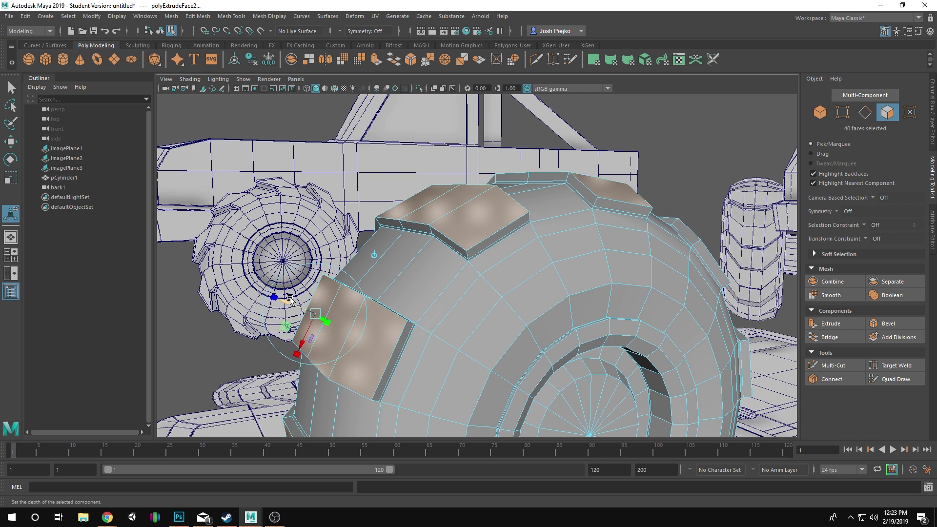
{"action": "left_click_drag", "start_coordinate": [293, 306], "coordinate": [285, 302]}
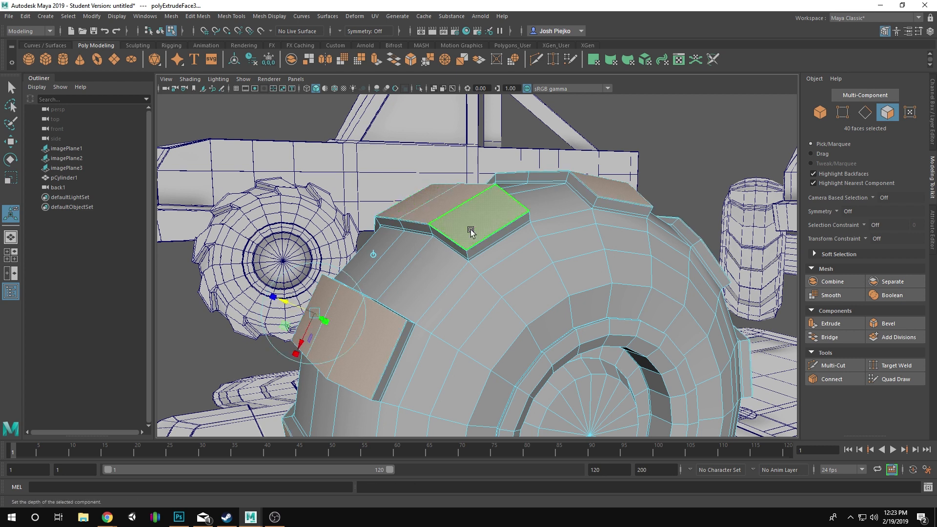
{"action": "left_click_drag", "start_coordinate": [508, 238], "coordinate": [363, 245], "text": "alt"}
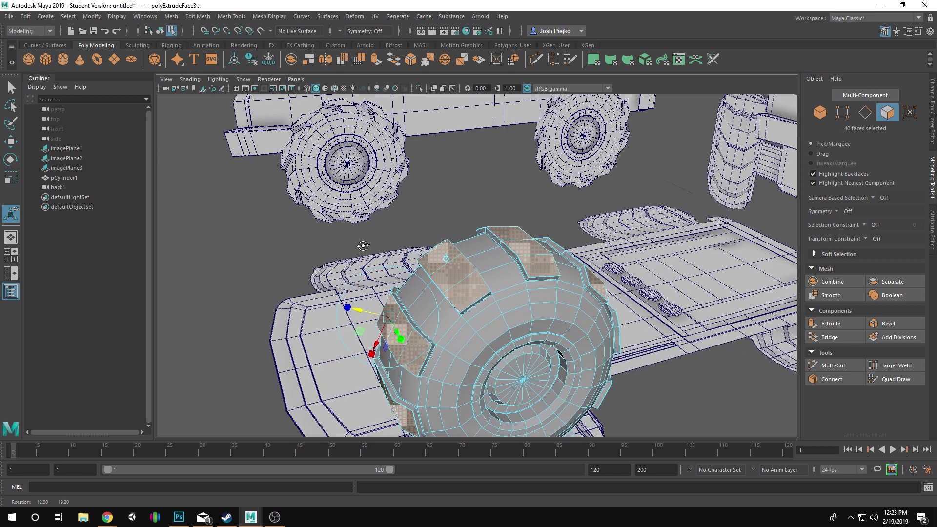
{"action": "left_click_drag", "start_coordinate": [381, 141], "coordinate": [491, 203], "text": "alt"}
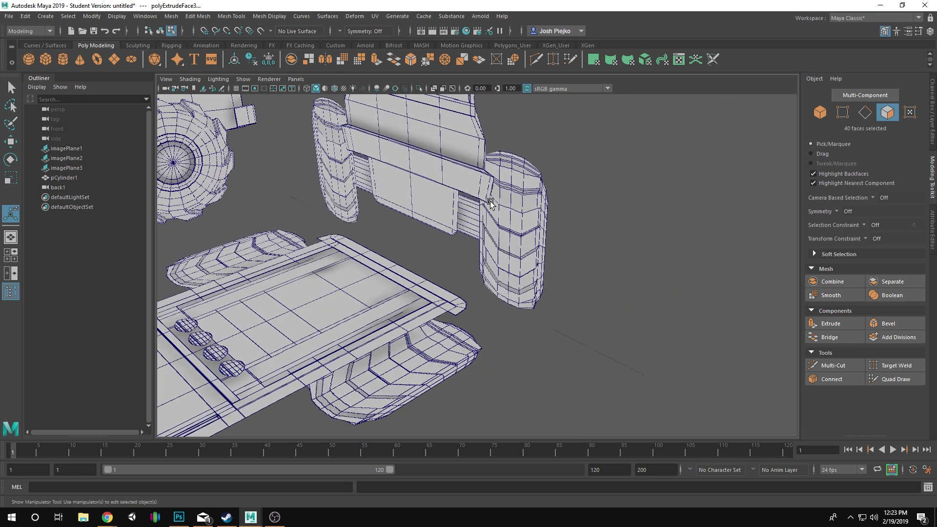
{"action": "left_click_drag", "start_coordinate": [574, 225], "coordinate": [519, 288], "text": "alt"}
{"action": "left_click", "coordinate": [680, 288]}
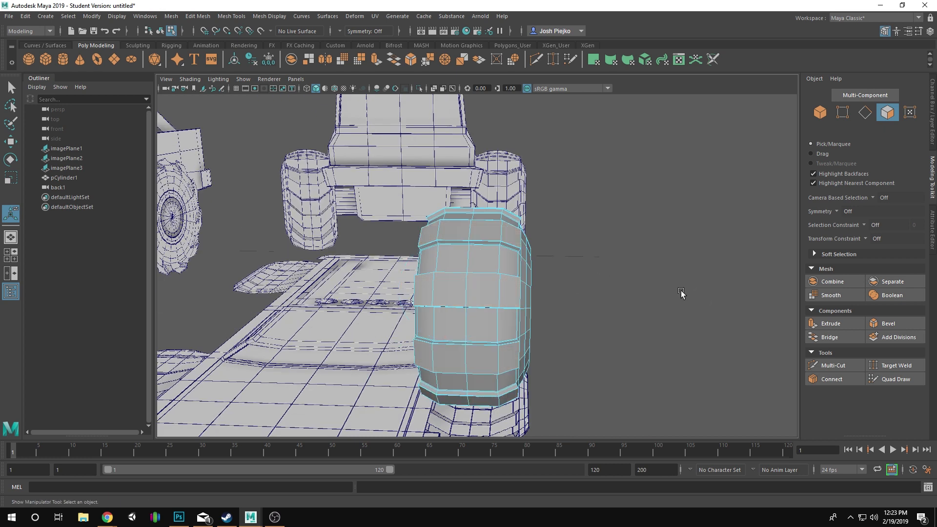
Step: Clear the tire selection and switch the viewport to the side orthographic view
{"action": "right_click_drag", "start_coordinate": [452, 264], "coordinate": [517, 230]}
{"action": "left_click", "coordinate": [640, 180]}
{"action": "left_click", "coordinate": [295, 79]}
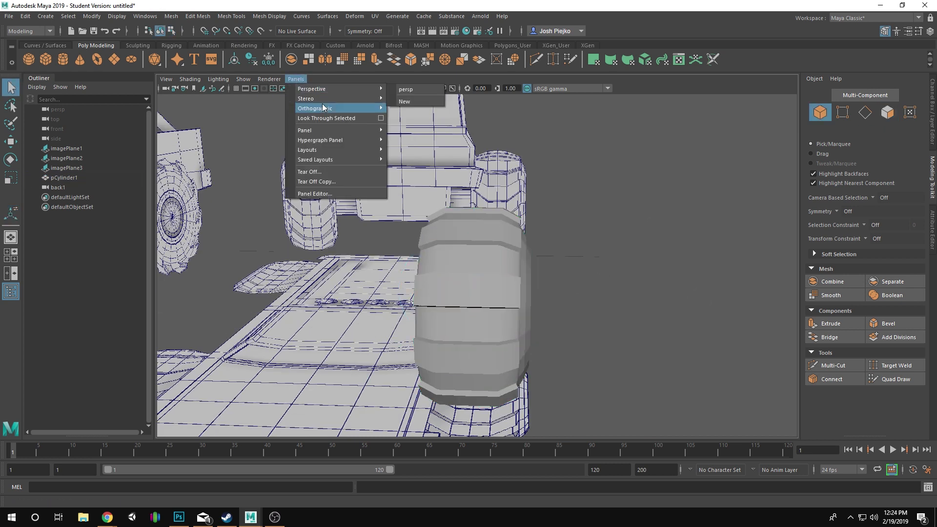
{"action": "mouse_move", "coordinate": [322, 108]}
{"action": "left_click", "coordinate": [435, 122]}
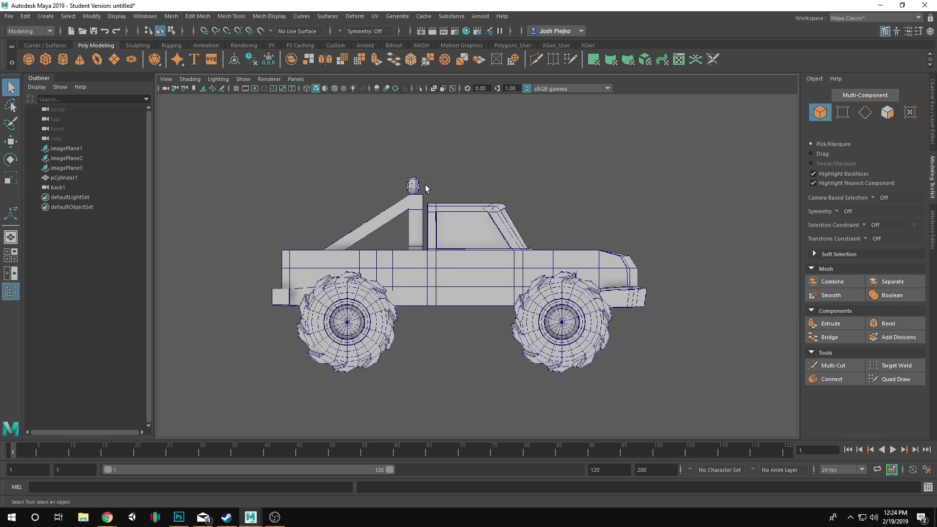
{"action": "left_click", "coordinate": [296, 79]}
{"action": "mouse_move", "coordinate": [322, 109]}
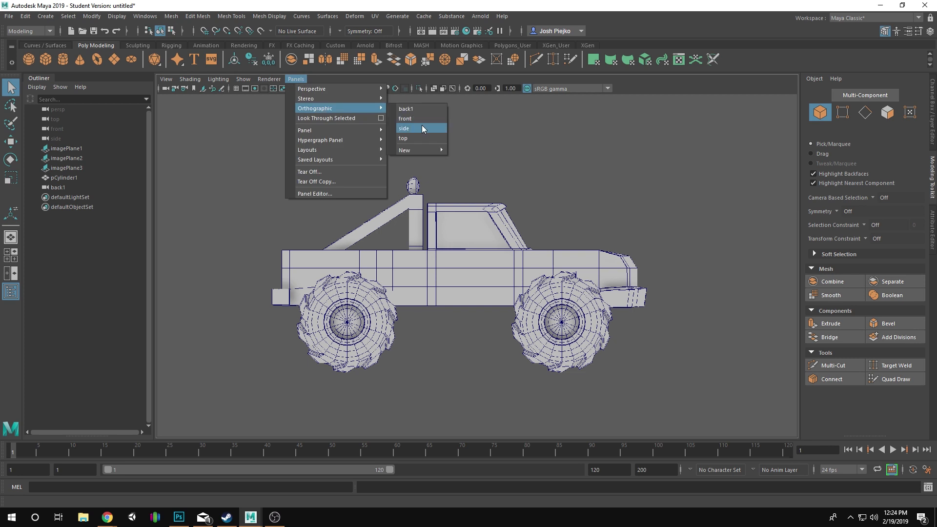
{"action": "left_click", "coordinate": [422, 128]}
Step: In the side view, select a vertical band of tire faces and rotate it
{"action": "scroll", "coordinate": [399, 165], "scroll_direction": "down", "scroll_amount": 3}
{"action": "left_click", "coordinate": [471, 246]}
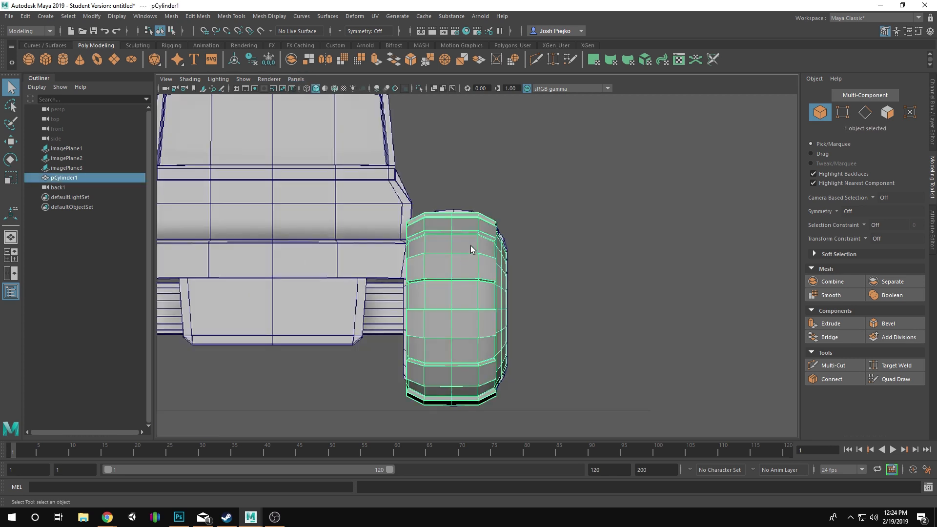
{"action": "right_click_drag", "start_coordinate": [484, 329], "coordinate": [484, 327]}
{"action": "left_click_drag", "start_coordinate": [471, 509], "coordinate": [469, 503]}
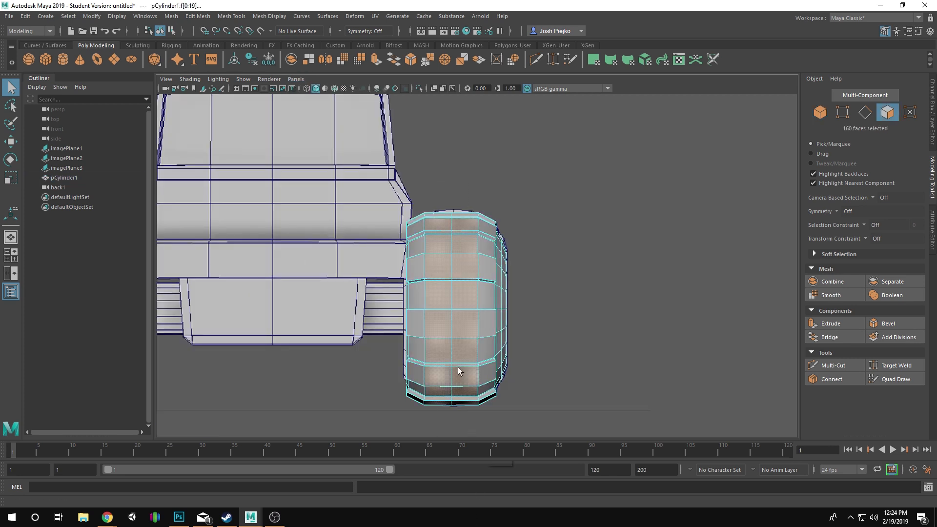
{"action": "key", "text": "e"}
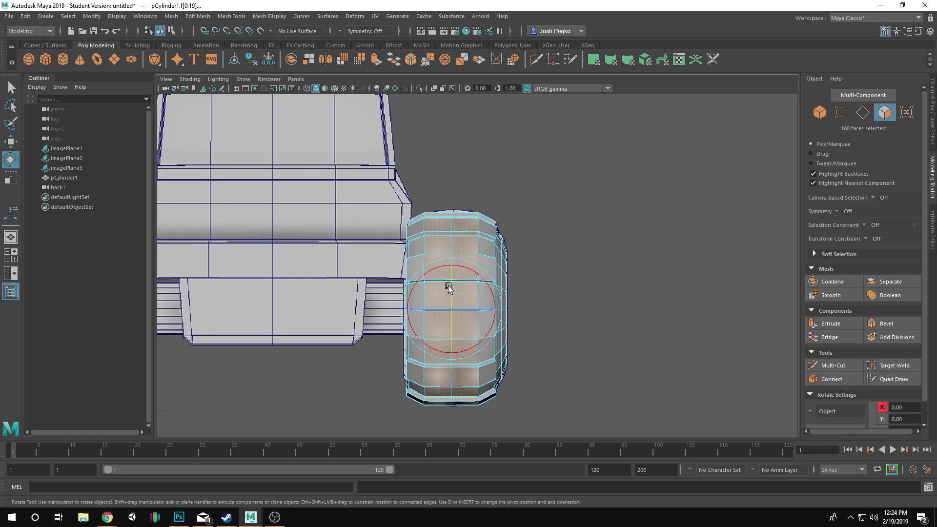
{"action": "key", "text": "ctrl+z"}
{"action": "left_click_drag", "start_coordinate": [448, 285], "coordinate": [450, 295]}
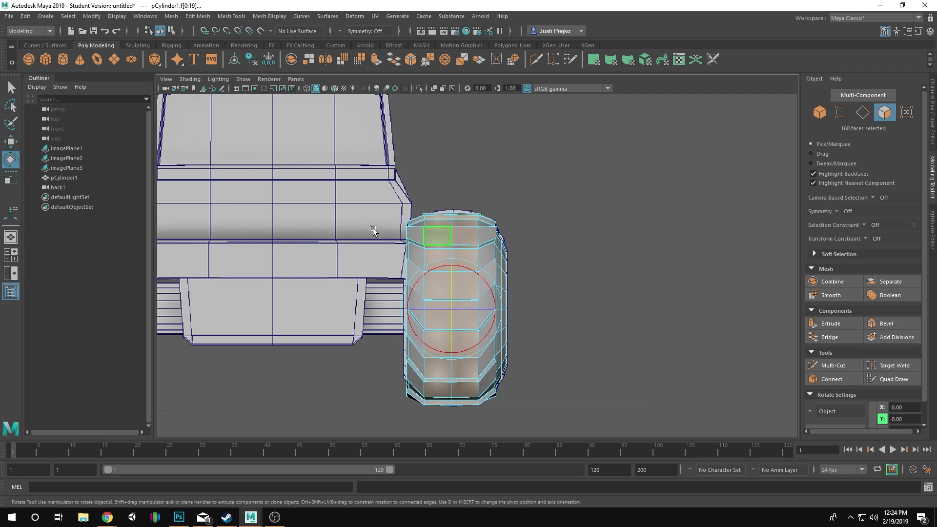
Step: Back in perspective, rotate an edge loop across the tread into a chevron
{"action": "left_click", "coordinate": [299, 80]}
{"action": "left_click", "coordinate": [404, 92]}
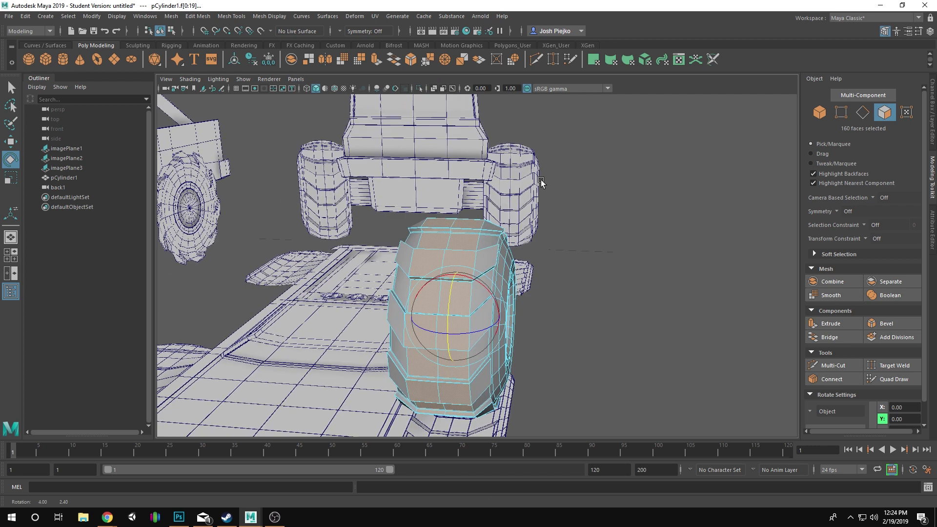
{"action": "left_click_drag", "start_coordinate": [541, 180], "coordinate": [546, 188], "text": "alt"}
{"action": "key", "text": "F10"}
{"action": "left_click_drag", "start_coordinate": [477, 233], "coordinate": [427, 167], "text": "alt"}
{"action": "double_click", "coordinate": [474, 272]}
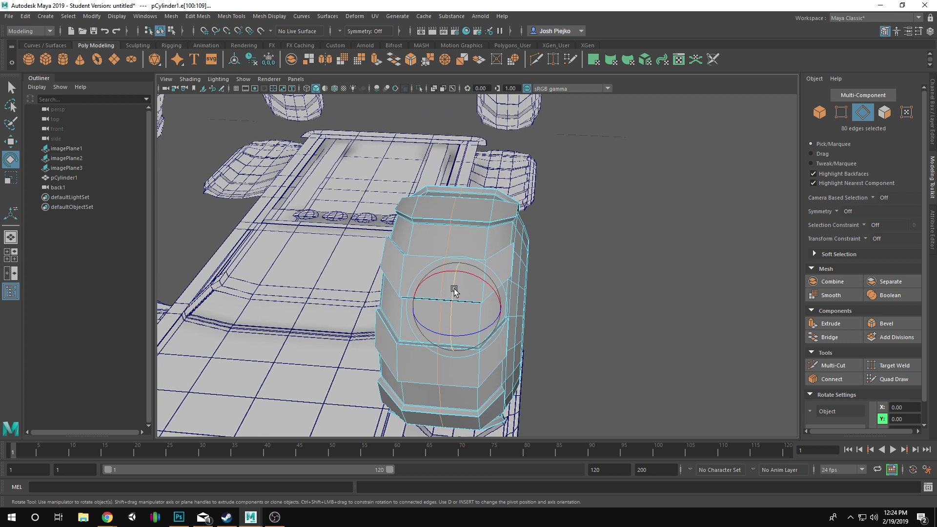
{"action": "left_click_drag", "start_coordinate": [453, 289], "coordinate": [453, 295]}
Step: Return the tire to object mode and orbit to face the wheel front-on
{"action": "right_click_drag", "start_coordinate": [451, 287], "coordinate": [493, 239]}
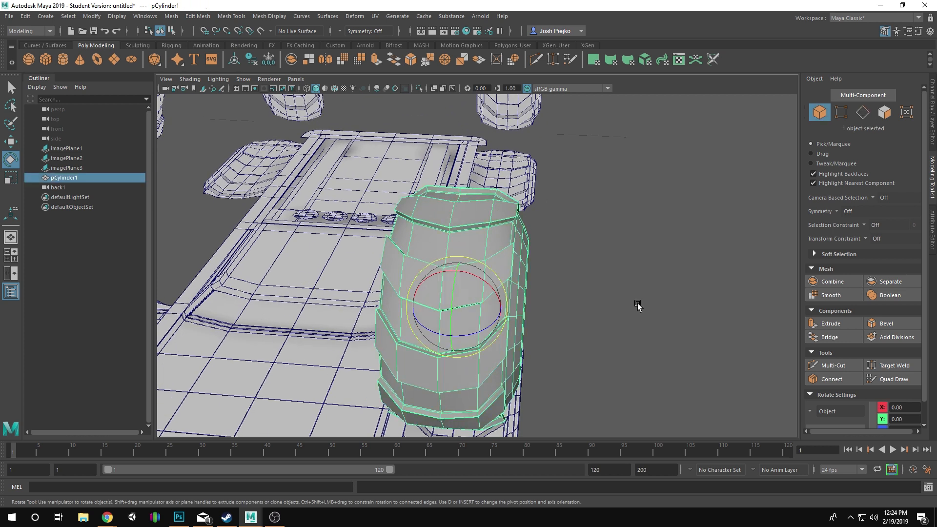
{"action": "left_click", "coordinate": [635, 302]}
{"action": "scroll", "coordinate": [593, 298], "scroll_direction": "down", "scroll_amount": 5}
{"action": "left_click_drag", "start_coordinate": [593, 298], "coordinate": [464, 273], "text": "alt"}
{"action": "middle_click_drag", "start_coordinate": [464, 273], "coordinate": [647, 348], "text": "alt"}
{"action": "scroll", "coordinate": [646, 348], "scroll_direction": "up", "scroll_amount": 5}
{"action": "left_click", "coordinate": [684, 274]}
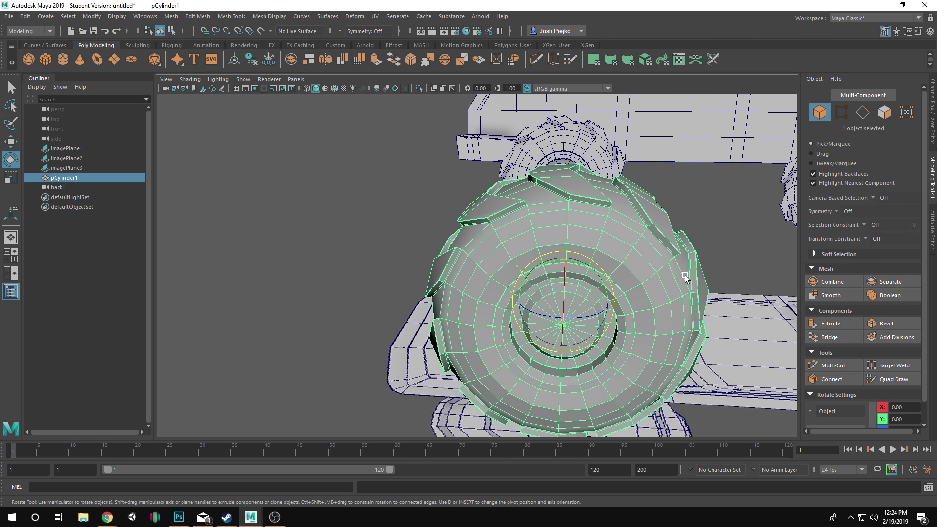
{"action": "left_click_drag", "start_coordinate": [685, 274], "coordinate": [618, 332], "text": "alt"}
{"action": "left_click", "coordinate": [712, 334]}
{"action": "left_click_drag", "start_coordinate": [713, 334], "coordinate": [737, 334], "text": "alt"}
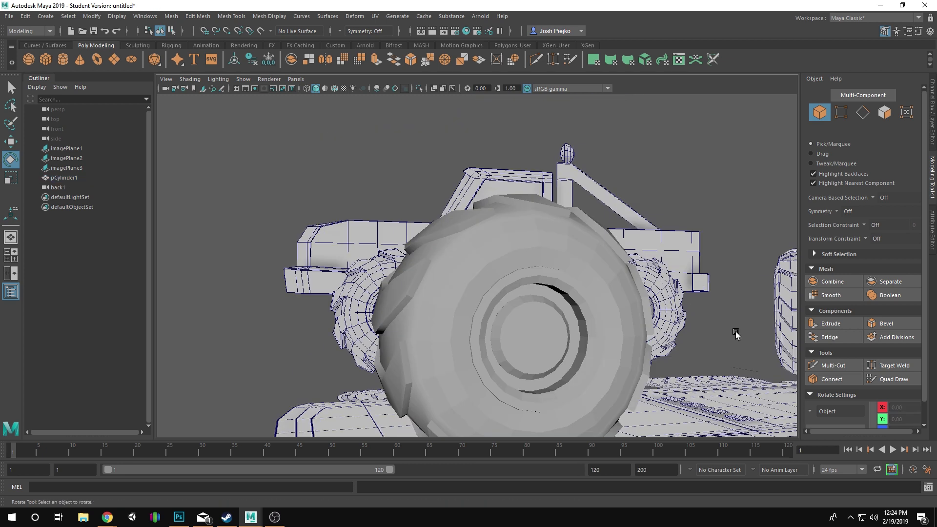
{"action": "left_click", "coordinate": [634, 313]}
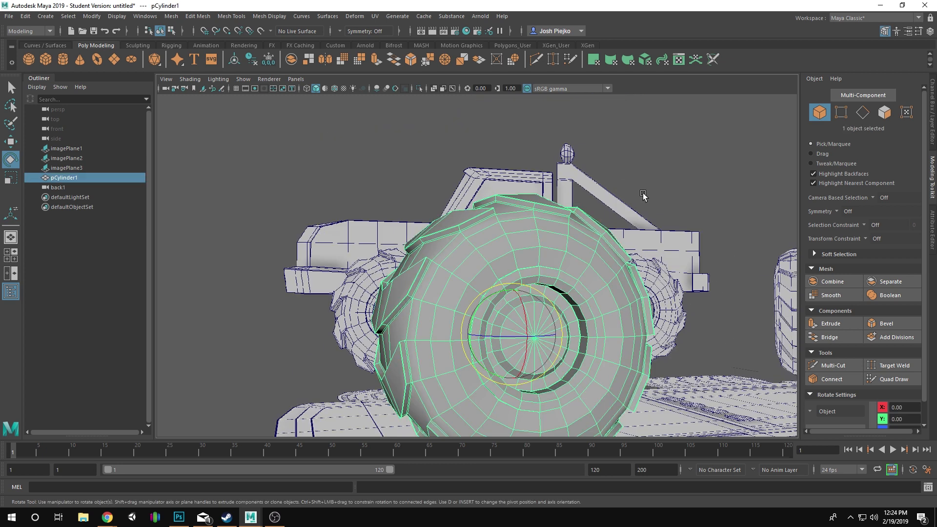
{"action": "left_click", "coordinate": [674, 184]}
{"action": "left_click_drag", "start_coordinate": [694, 325], "coordinate": [742, 337], "text": "alt"}
{"action": "scroll", "coordinate": [599, 310], "scroll_direction": "down", "scroll_amount": 5}
{"action": "left_click_drag", "start_coordinate": [599, 309], "coordinate": [456, 277], "text": "alt"}
{"action": "scroll", "coordinate": [455, 277], "scroll_direction": "up", "scroll_amount": 5}
{"action": "left_click_drag", "start_coordinate": [612, 256], "coordinate": [463, 287], "text": "alt"}
{"action": "key", "text": "ctrl+z"}
{"action": "key", "text": "ctrl+z"}
{"action": "key", "text": "ctrl+z"}
{"action": "key", "text": "ctrl+z"}
{"action": "key", "text": "ctrl+z"}
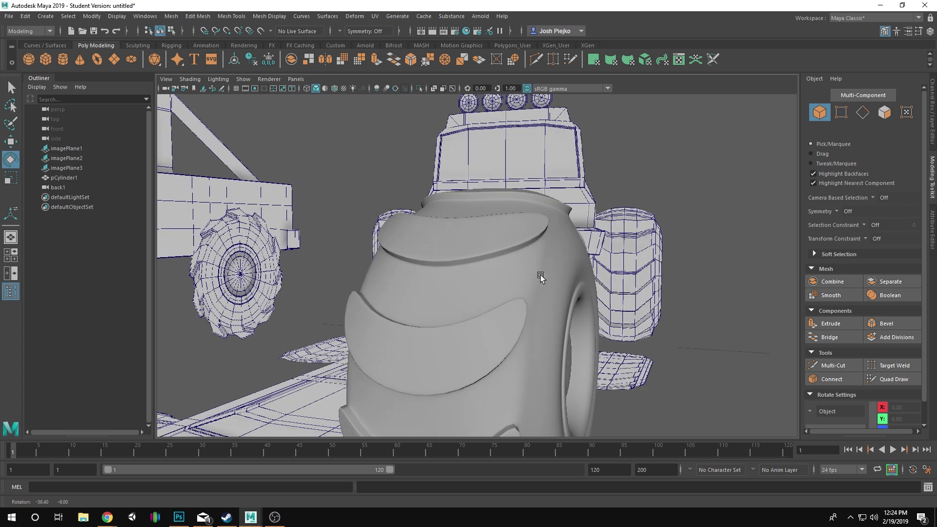
{"action": "scroll", "coordinate": [384, 293], "scroll_direction": "down", "scroll_amount": 1}
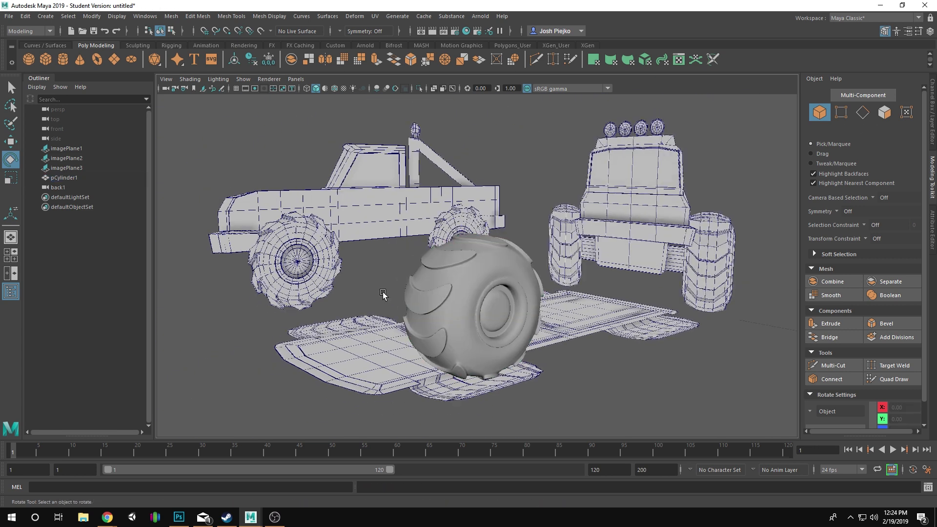
{"action": "left_click_drag", "start_coordinate": [385, 293], "coordinate": [408, 278], "text": "alt"}
{"action": "left_click", "coordinate": [491, 297]}
{"action": "key", "text": "1"}
{"action": "left_click", "coordinate": [585, 385]}
{"action": "scroll", "coordinate": [429, 318], "scroll_direction": "up", "scroll_amount": 5}
{"action": "left_click", "coordinate": [392, 317]}
{"action": "scroll", "coordinate": [504, 319], "scroll_direction": "up", "scroll_amount": 3}
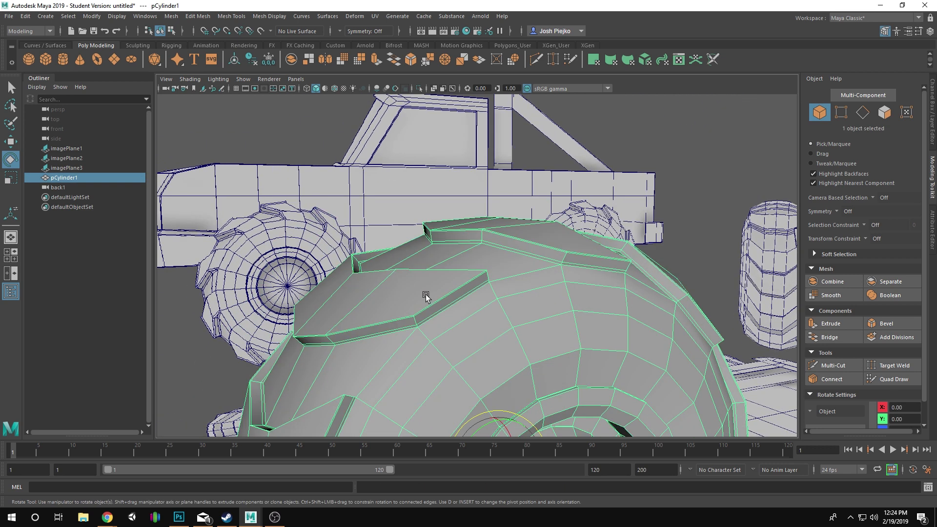
Step: In edge mode, select the edge loops around the first several tread blocks
{"action": "left_click_drag", "start_coordinate": [413, 312], "coordinate": [431, 327], "text": "alt"}
{"action": "key", "text": "F10"}
{"action": "left_click", "coordinate": [410, 328]}
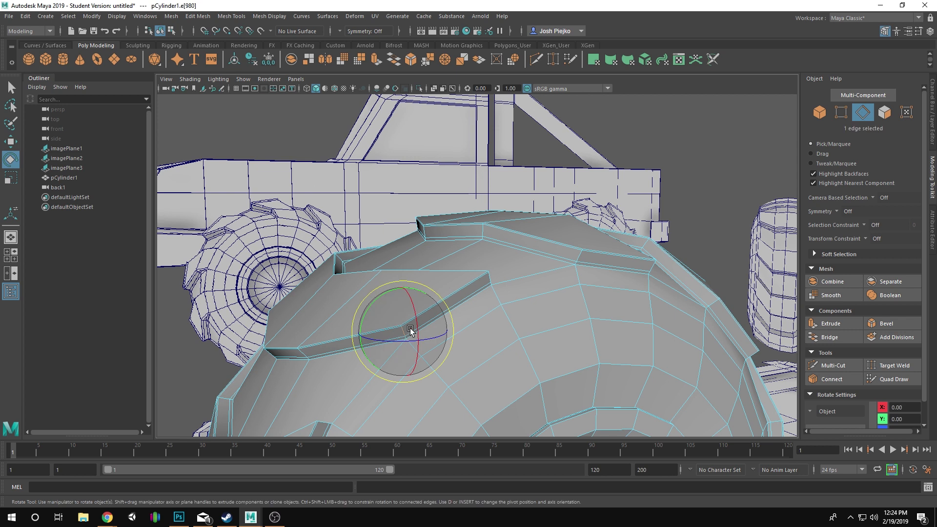
{"action": "middle_click_drag", "start_coordinate": [389, 311], "coordinate": [406, 308], "text": "alt"}
{"action": "scroll", "coordinate": [404, 273], "scroll_direction": "up", "scroll_amount": 5}
{"action": "left_click", "coordinate": [392, 252]}
{"action": "left_click_drag", "start_coordinate": [391, 254], "coordinate": [413, 275], "text": "alt"}
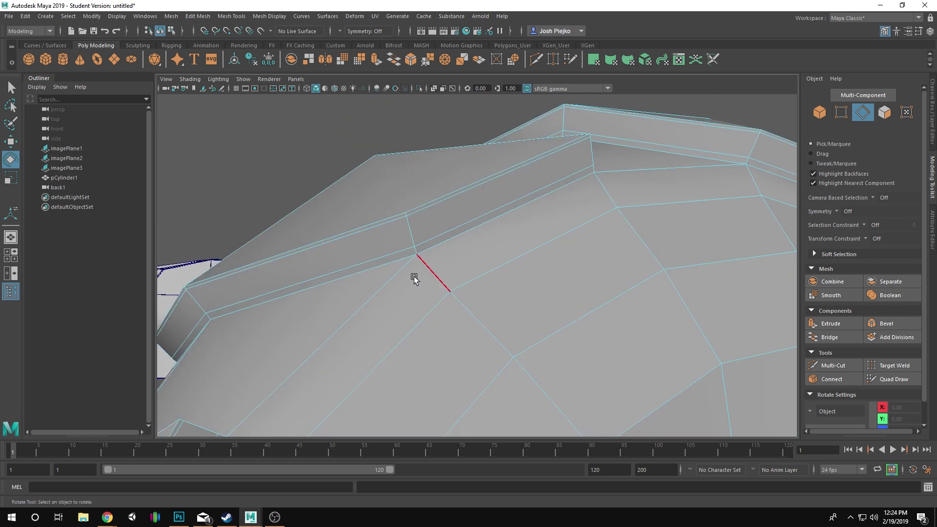
{"action": "double_click", "coordinate": [412, 227]}
{"action": "left_click_drag", "start_coordinate": [609, 222], "coordinate": [590, 245], "text": "alt"}
{"action": "double_click", "coordinate": [565, 191], "text": "shift"}
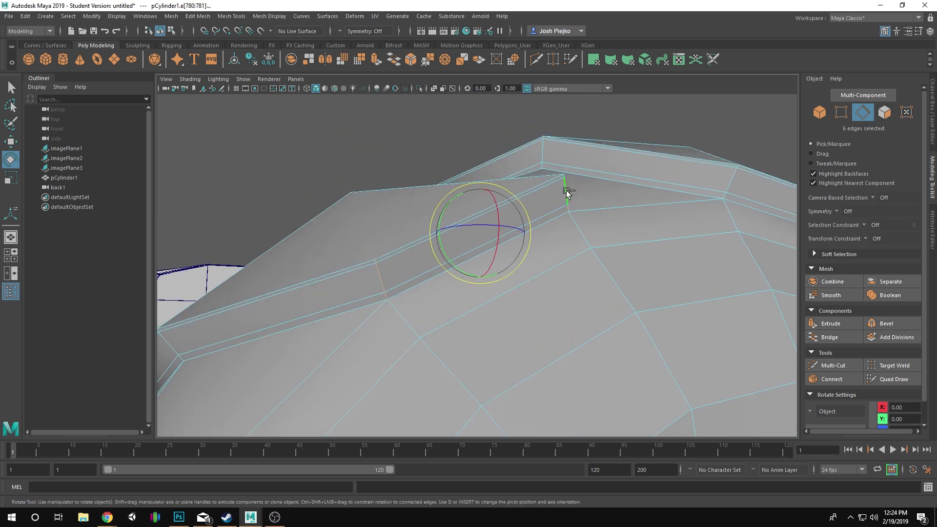
{"action": "left_click_drag", "start_coordinate": [564, 190], "coordinate": [383, 230], "text": "alt"}
{"action": "double_click", "coordinate": [348, 209], "text": "shift"}
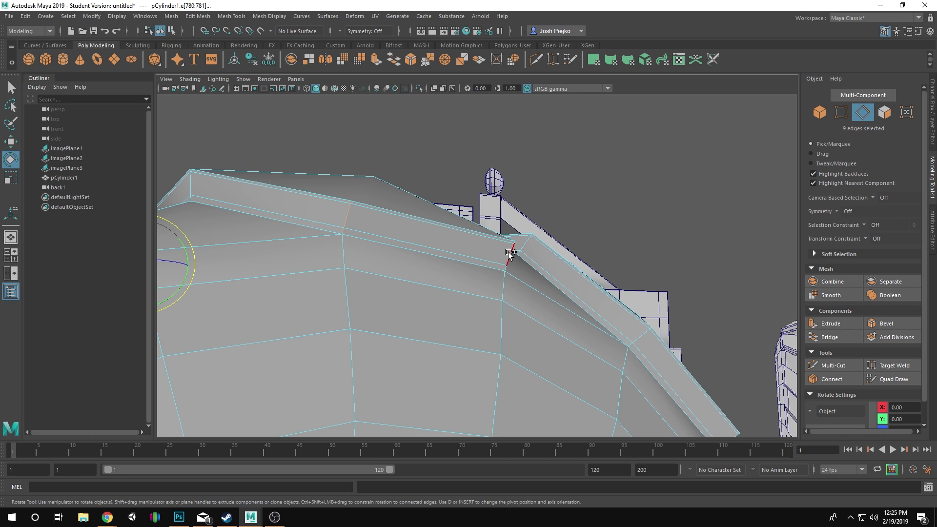
{"action": "double_click", "coordinate": [509, 253], "text": "shift"}
Step: Add the edge loops of more tread blocks around the tire to the selection
{"action": "left_click_drag", "start_coordinate": [510, 253], "coordinate": [489, 206], "text": "alt"}
{"action": "double_click", "coordinate": [508, 237], "text": "shift"}
{"action": "double_click", "coordinate": [504, 247], "text": "shift"}
{"action": "double_click", "coordinate": [552, 315], "text": "shift"}
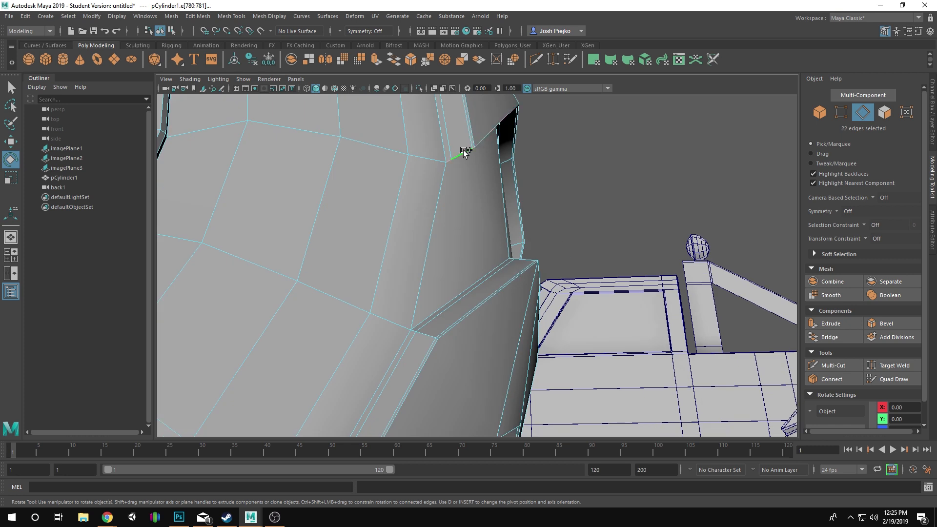
{"action": "double_click", "coordinate": [464, 151], "text": "shift"}
{"action": "left_click_drag", "start_coordinate": [464, 152], "coordinate": [438, 331], "text": "alt"}
{"action": "double_click", "coordinate": [504, 222], "text": "shift"}
{"action": "double_click", "coordinate": [463, 281], "text": "shift"}
{"action": "double_click", "coordinate": [508, 350], "text": "shift"}
{"action": "left_click_drag", "start_coordinate": [509, 350], "coordinate": [507, 320], "text": "alt"}
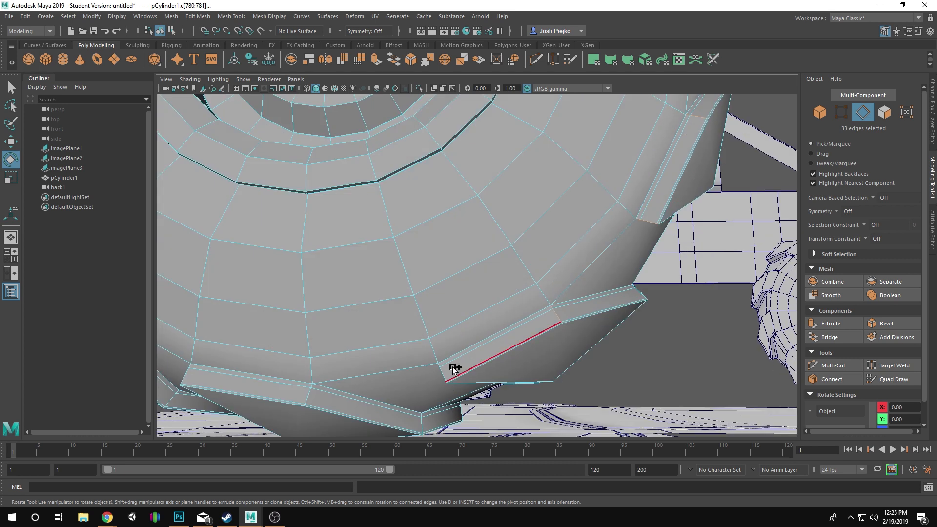
Step: Add an underside tread block's edge loop and bevel all the selected edges
{"action": "left_click", "coordinate": [446, 372], "text": "shift"}
{"action": "key", "text": "ctrl+z"}
{"action": "left_click_drag", "start_coordinate": [445, 376], "coordinate": [496, 353], "text": "alt"}
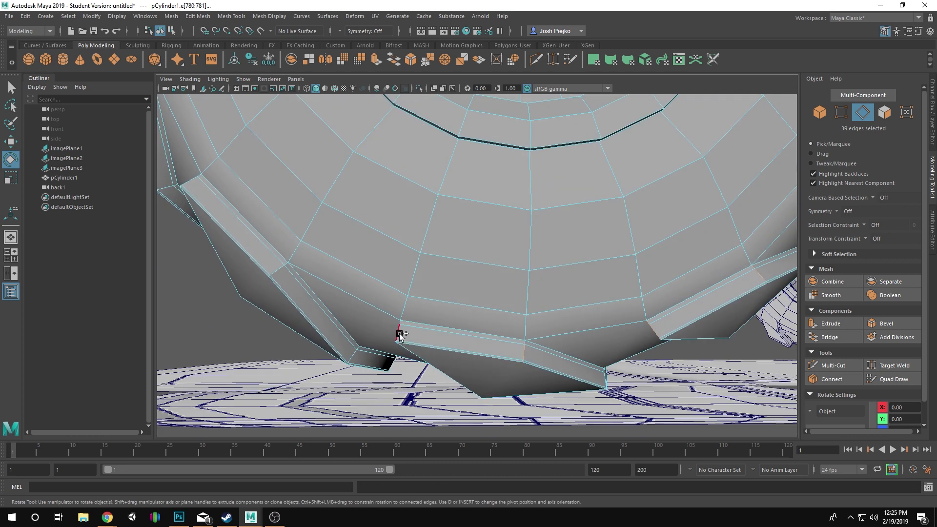
{"action": "left_click_drag", "start_coordinate": [398, 333], "coordinate": [434, 313], "text": "alt"}
{"action": "left_click", "coordinate": [467, 423], "text": "shift"}
{"action": "key", "text": "ctrl+z"}
{"action": "left_click_drag", "start_coordinate": [346, 220], "coordinate": [408, 351], "text": "alt"}
{"action": "double_click", "coordinate": [393, 281], "text": "shift"}
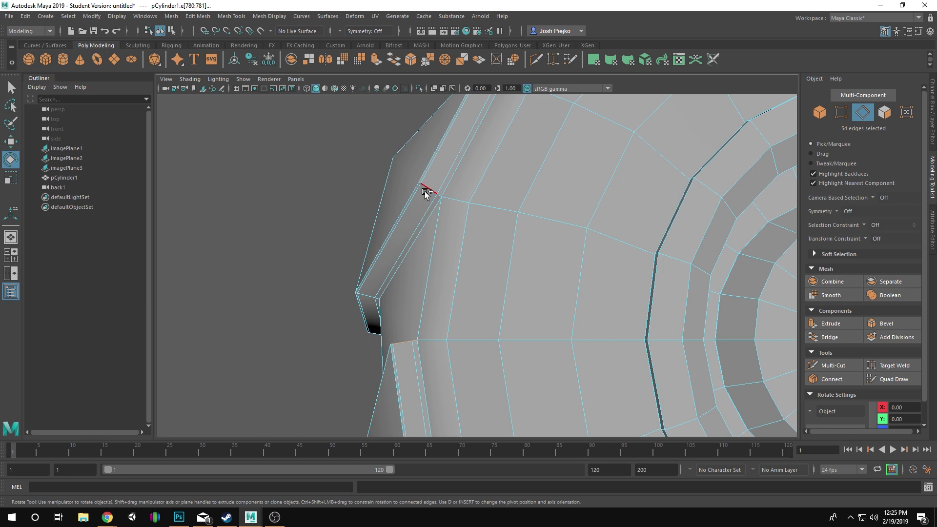
{"action": "left_click_drag", "start_coordinate": [457, 153], "coordinate": [537, 273], "text": "alt"}
{"action": "left_click", "coordinate": [886, 323]}
{"action": "left_click_drag", "start_coordinate": [561, 341], "coordinate": [461, 371], "text": "alt"}
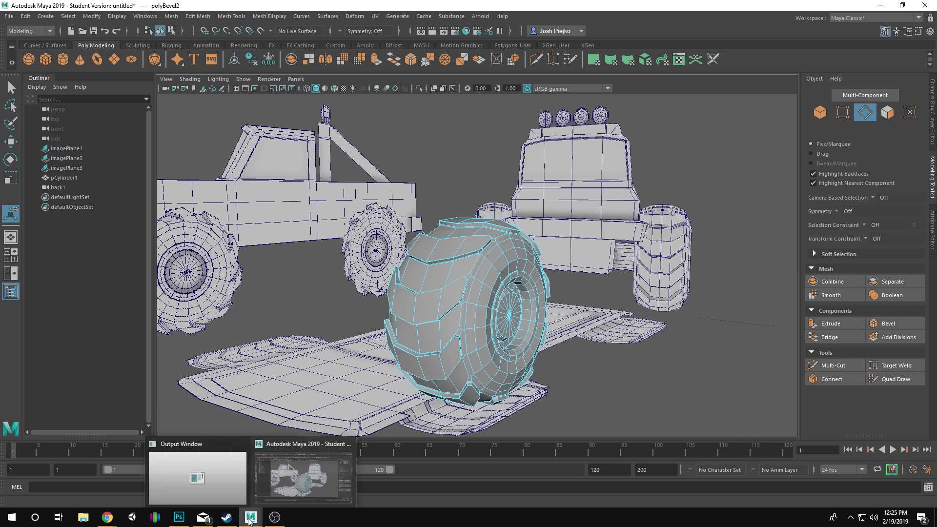
Step: Undo and re-apply the bevel on the selected tread edges
{"action": "left_click_drag", "start_coordinate": [650, 267], "coordinate": [709, 318], "text": "alt"}
{"action": "scroll", "coordinate": [719, 330], "scroll_direction": "up", "scroll_amount": 2}
{"action": "scroll", "coordinate": [709, 318], "scroll_direction": "up", "scroll_amount": 2}
{"action": "middle_click_drag", "start_coordinate": [709, 317], "coordinate": [704, 368], "text": "alt"}
{"action": "scroll", "coordinate": [781, 386], "scroll_direction": "up", "scroll_amount": 2}
{"action": "scroll", "coordinate": [793, 389], "scroll_direction": "down", "scroll_amount": 2}
{"action": "key", "text": "ctrl+z"}
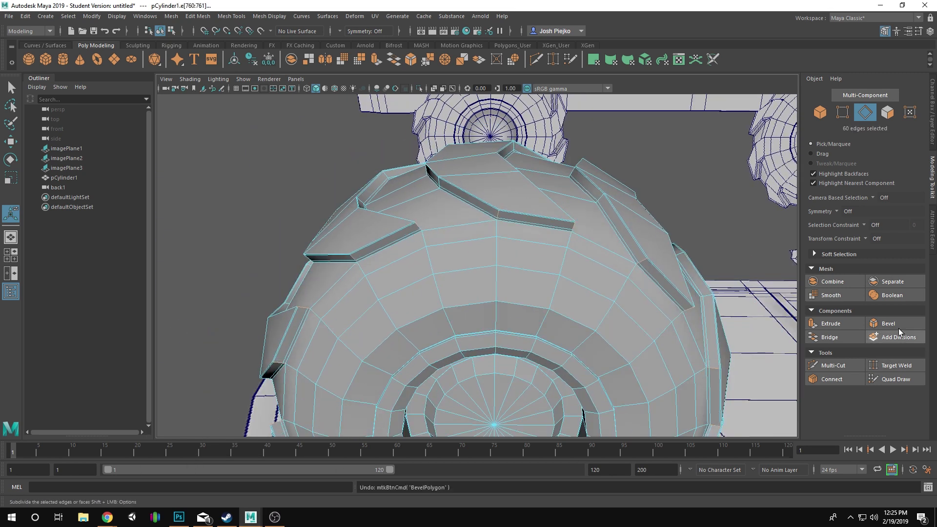
{"action": "left_click", "coordinate": [897, 324]}
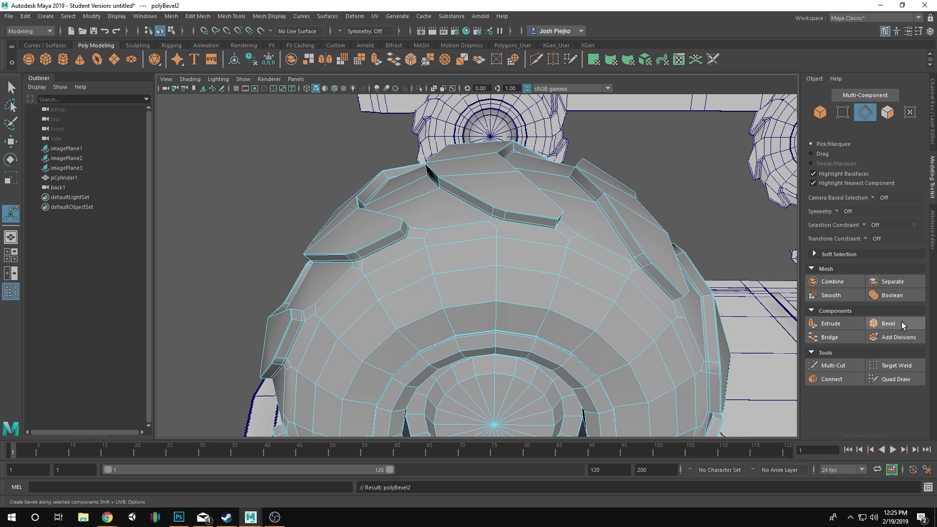
{"action": "key", "text": "ctrl+z"}
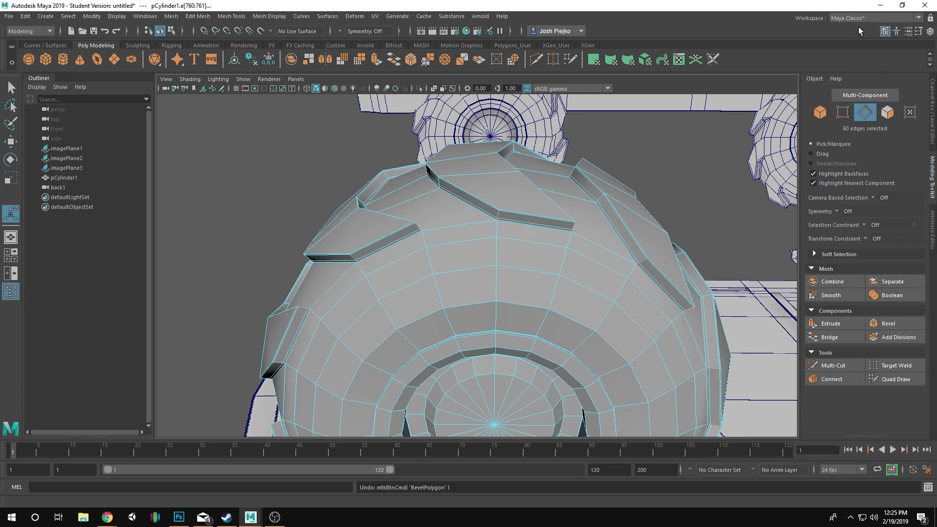
{"action": "left_click", "coordinate": [884, 31]}
{"action": "left_click", "coordinate": [884, 31]}
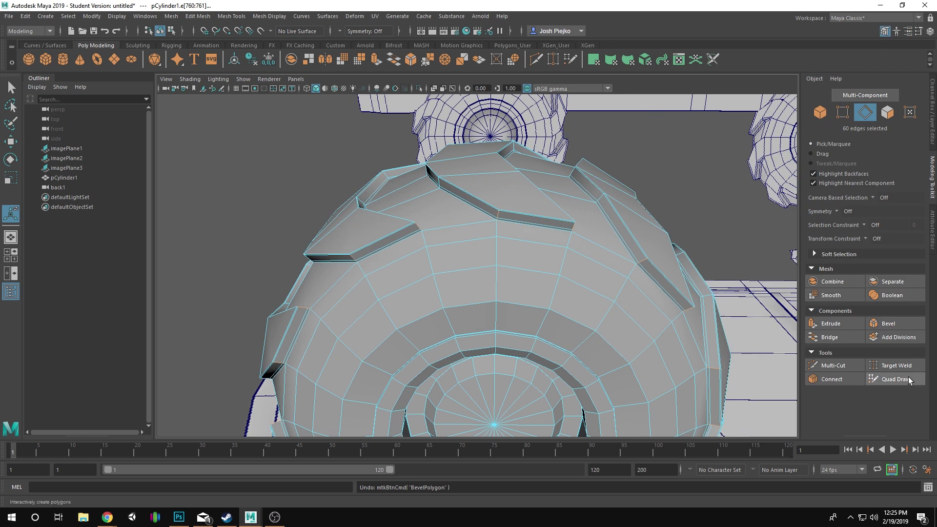
{"action": "left_click", "coordinate": [891, 324]}
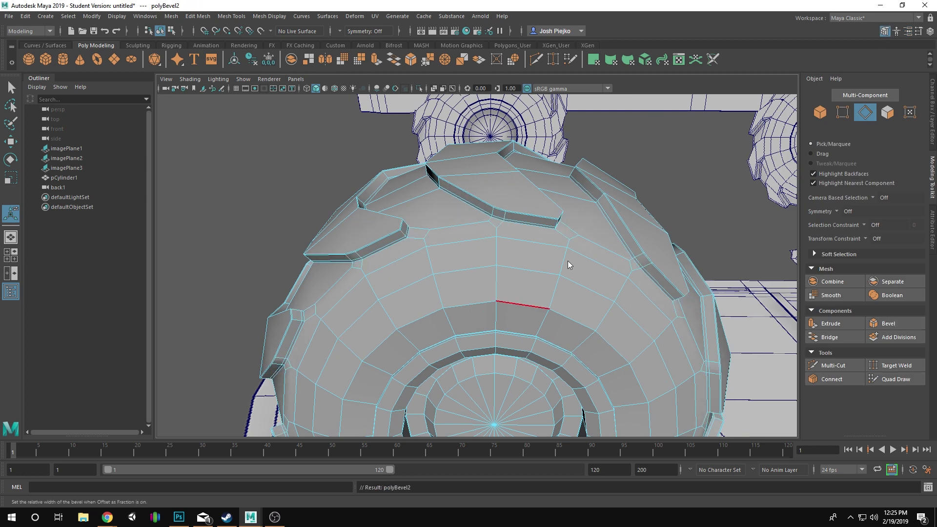
Step: Return to object mode and display the tire shaded with a smooth-mesh preview
{"action": "key", "text": "F8"}
{"action": "key", "text": "4"}
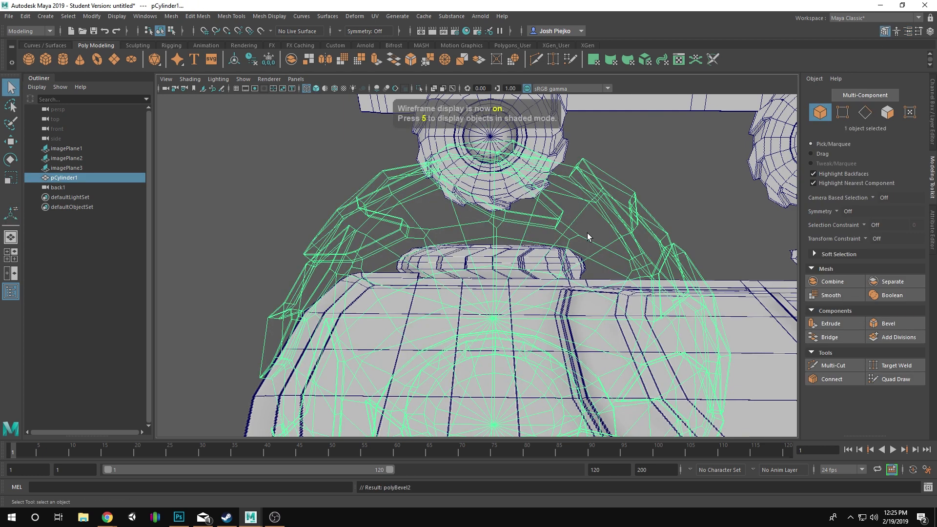
{"action": "key", "text": "3"}
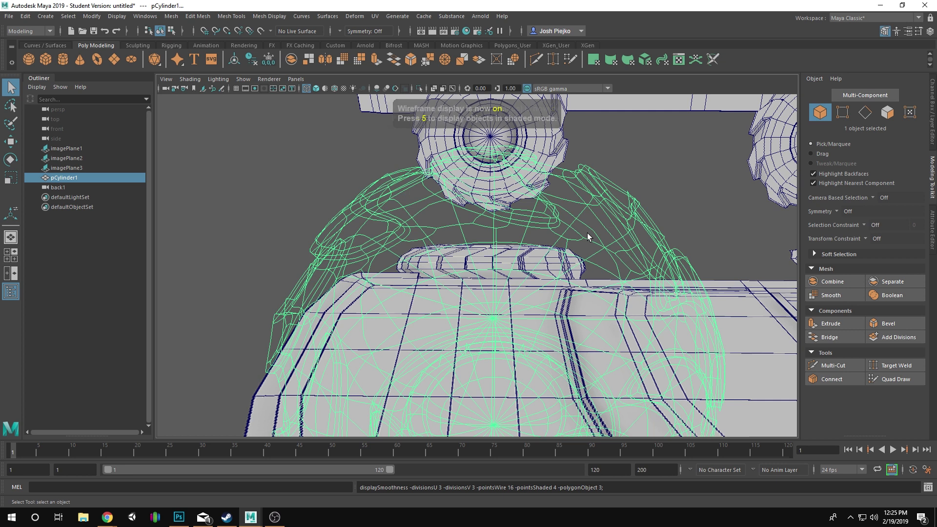
{"action": "key", "text": "5"}
{"action": "left_click", "coordinate": [651, 208]}
{"action": "left_click_drag", "start_coordinate": [651, 208], "coordinate": [707, 253], "text": "alt"}
{"action": "scroll", "coordinate": [571, 262], "scroll_direction": "down", "scroll_amount": 2}
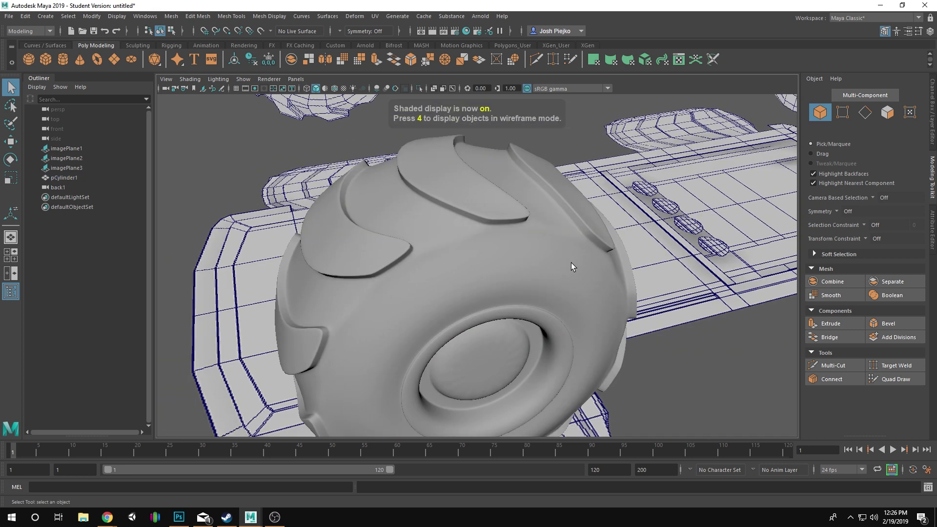
{"action": "left_click", "coordinate": [571, 263]}
{"action": "scroll", "coordinate": [585, 296], "scroll_direction": "down", "scroll_amount": 4}
{"action": "left_click", "coordinate": [585, 296]}
{"action": "scroll", "coordinate": [533, 322], "scroll_direction": "down", "scroll_amount": 4}
{"action": "mouse_move", "coordinate": [529, 332]}
{"action": "left_mouse_down", "text": "alt"}
{"action": "mouse_move", "coordinate": [545, 314]}
{"action": "mouse_move", "coordinate": [542, 292]}
{"action": "mouse_move", "coordinate": [487, 352]}
{"action": "mouse_move", "coordinate": [410, 308]}
{"action": "mouse_move", "coordinate": [496, 309]}
{"action": "mouse_move", "coordinate": [520, 344]}
{"action": "left_mouse_up", "text": "alt"}
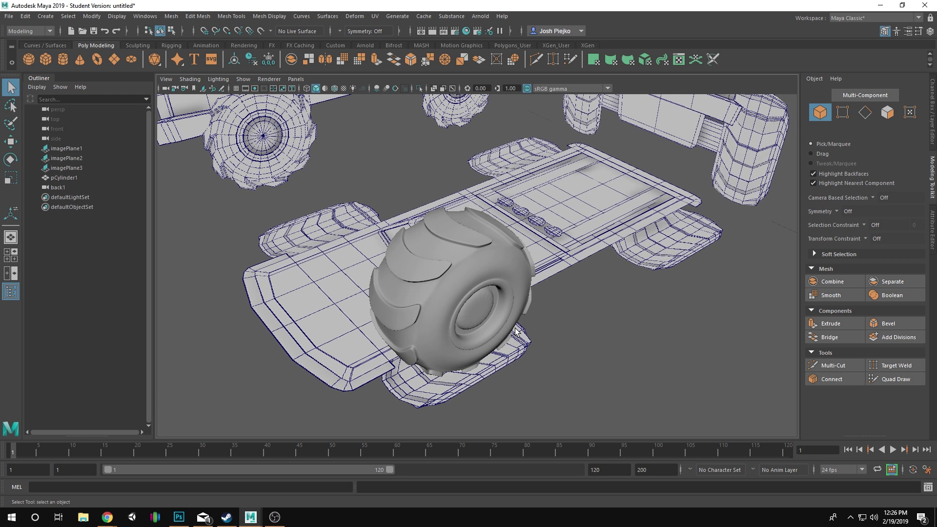
Step: Undo back to the unbevelled tire with its 60 tread edges selected
{"action": "key", "text": "ctrl+z"}
{"action": "key", "text": "ctrl+z"}
{"action": "key", "text": "ctrl+z"}
{"action": "key", "text": "F10"}
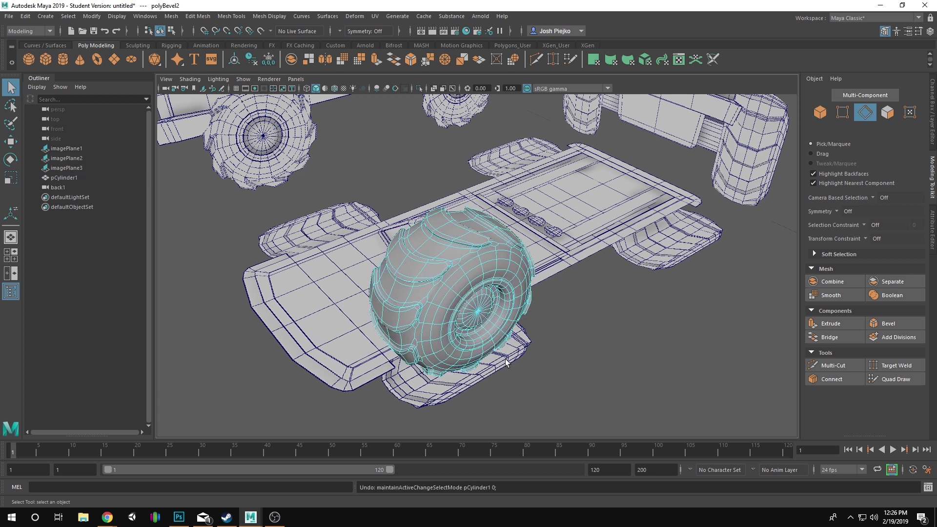
{"action": "key", "text": "ctrl+z"}
{"action": "left_click_drag", "start_coordinate": [473, 328], "coordinate": [470, 321], "text": "alt"}
{"action": "right_click_drag", "start_coordinate": [470, 321], "coordinate": [484, 333], "text": "alt"}
{"action": "right_click_drag", "start_coordinate": [514, 266], "coordinate": [539, 244]}
{"action": "left_click", "coordinate": [599, 323]}
{"action": "left_click_drag", "start_coordinate": [599, 323], "coordinate": [574, 326], "text": "alt"}
{"action": "left_click", "coordinate": [490, 267]}
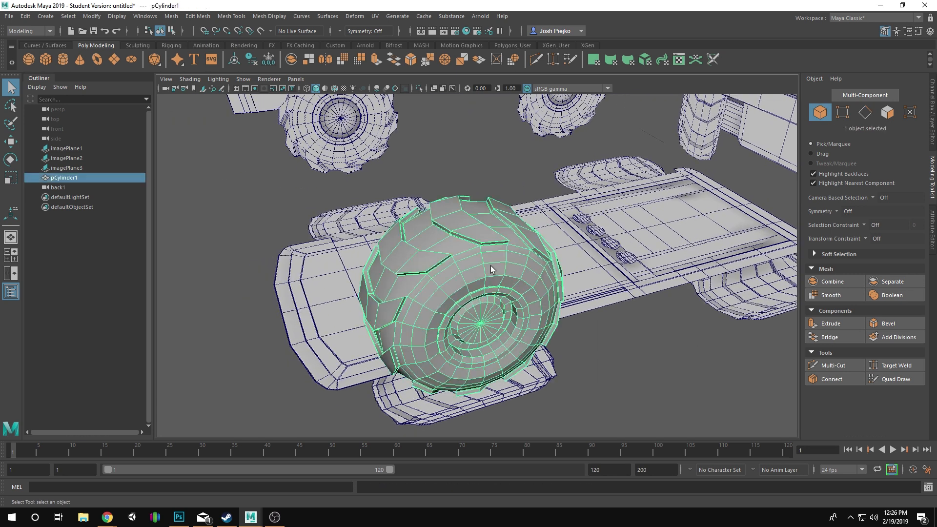
{"action": "middle_click_drag", "start_coordinate": [491, 266], "coordinate": [523, 348], "text": "alt"}
{"action": "right_click_drag", "start_coordinate": [522, 349], "coordinate": [564, 420], "text": "alt"}
{"action": "middle_click_drag", "start_coordinate": [563, 420], "coordinate": [604, 385], "text": "alt"}
{"action": "left_click_drag", "start_coordinate": [605, 385], "coordinate": [498, 310], "text": "alt"}
{"action": "middle_click_drag", "start_coordinate": [498, 310], "coordinate": [544, 356], "text": "alt"}
{"action": "right_click_drag", "start_coordinate": [544, 356], "coordinate": [601, 370], "text": "alt"}
{"action": "key", "text": "ctrl+z"}
{"action": "key", "text": "ctrl+z"}
{"action": "key", "text": "ctrl+z"}
Step: Bevel the 60 selected tread edges, then return to object mode and switch to face mode
{"action": "left_click_drag", "start_coordinate": [600, 370], "coordinate": [601, 390], "text": "alt"}
{"action": "right_click_drag", "start_coordinate": [601, 390], "coordinate": [600, 375]}
{"action": "left_click_drag", "start_coordinate": [575, 371], "coordinate": [536, 346], "text": "alt"}
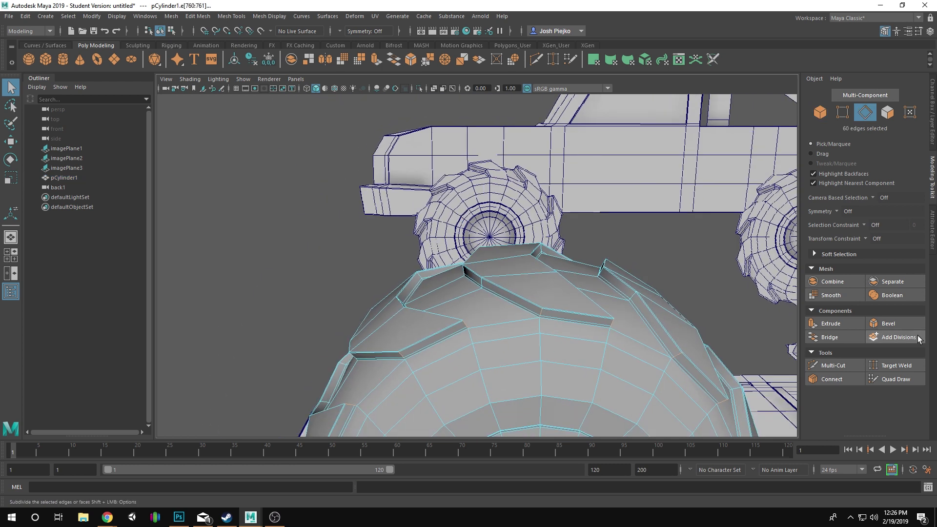
{"action": "left_click", "coordinate": [906, 320]}
{"action": "left_click_drag", "start_coordinate": [625, 328], "coordinate": [603, 334], "text": "alt"}
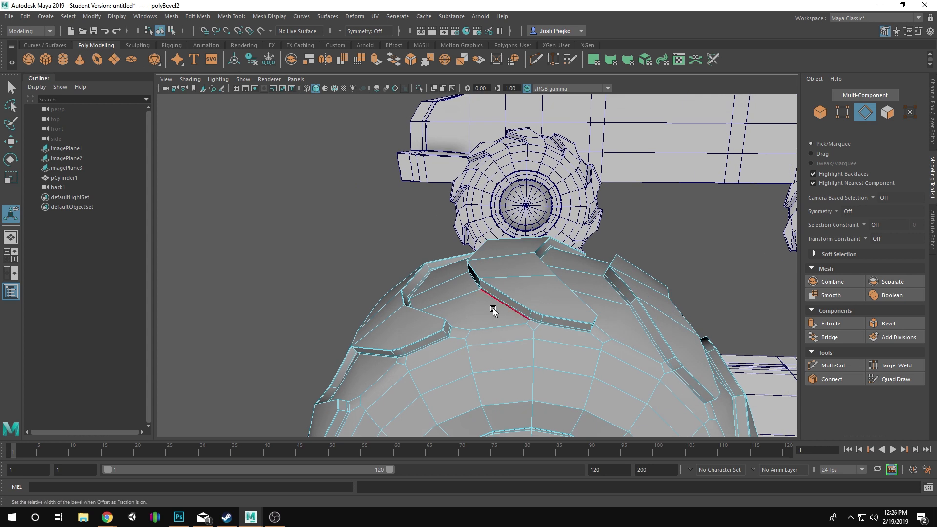
{"action": "left_click_drag", "start_coordinate": [493, 310], "coordinate": [537, 244], "text": "alt"}
{"action": "key", "text": "F8"}
{"action": "key", "text": "F11"}
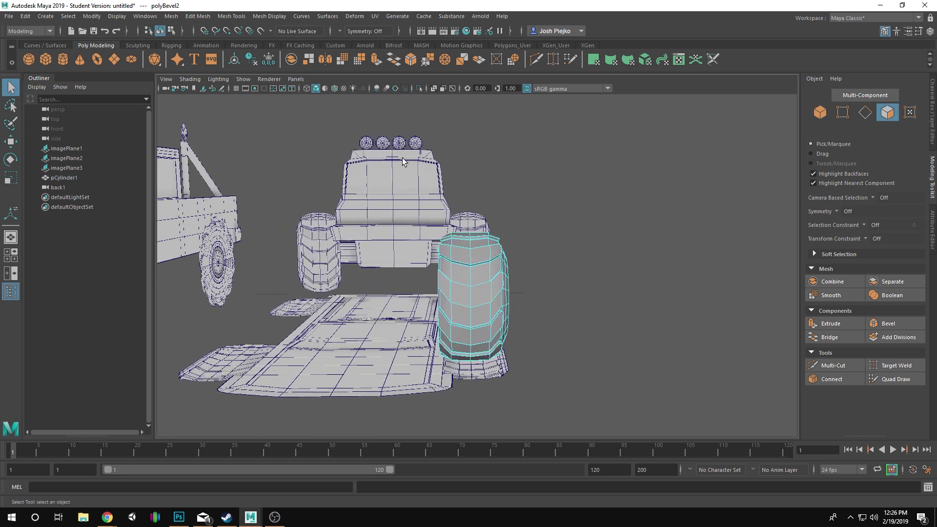
Step: Delete one half of the tire's faces and return to whole-object selection
{"action": "left_click_drag", "start_coordinate": [455, 400], "coordinate": [511, 400]}
{"action": "key", "text": "Delete"}
{"action": "key", "text": "F8"}
{"action": "key", "text": "w"}
{"action": "left_click_drag", "start_coordinate": [534, 251], "coordinate": [345, 76], "text": "alt"}
{"action": "left_click_drag", "start_coordinate": [421, 162], "coordinate": [416, 180], "text": "alt"}
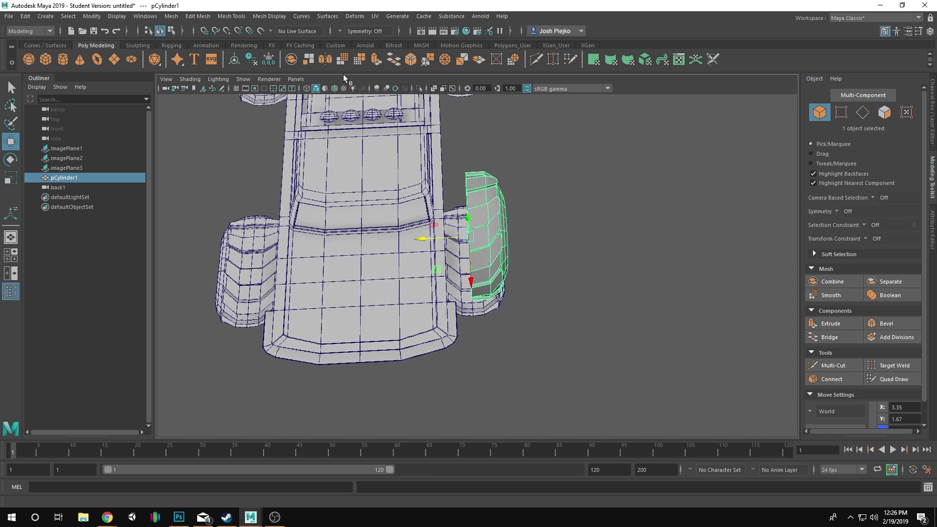
Step: Try the shelf Mirror on the half tire, then undo it
{"action": "left_click", "coordinate": [327, 63]}
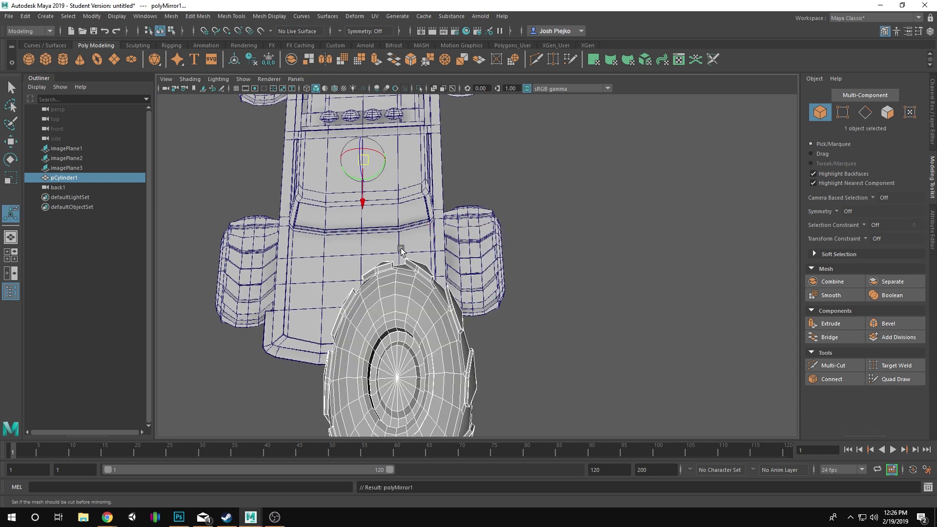
{"action": "left_click_drag", "start_coordinate": [400, 249], "coordinate": [422, 262], "text": "alt"}
{"action": "scroll", "coordinate": [429, 236], "scroll_direction": "down", "scroll_amount": 5}
{"action": "key", "text": "ctrl+z"}
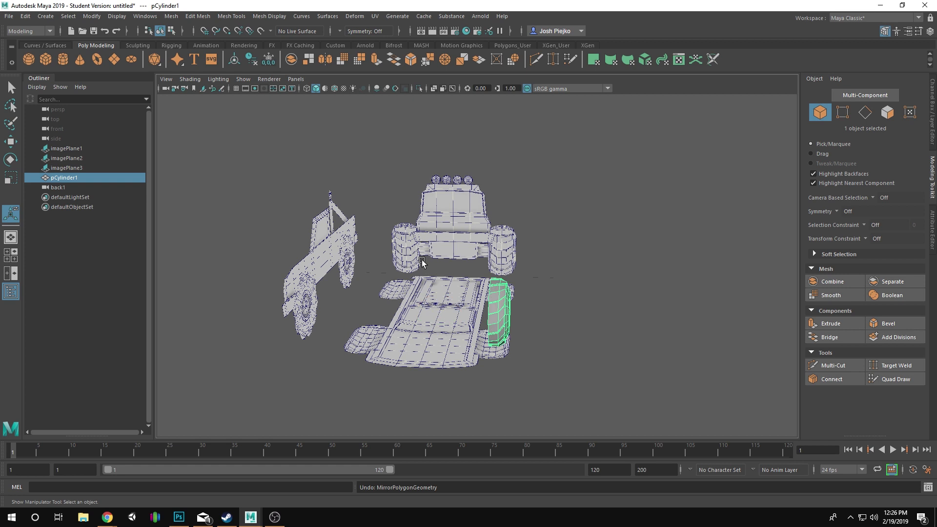
{"action": "right_click_drag", "start_coordinate": [447, 286], "coordinate": [653, 343], "text": "alt"}
{"action": "left_click_drag", "start_coordinate": [653, 343], "coordinate": [518, 283], "text": "alt"}
{"action": "right_click_drag", "start_coordinate": [517, 283], "coordinate": [362, 217], "text": "alt"}
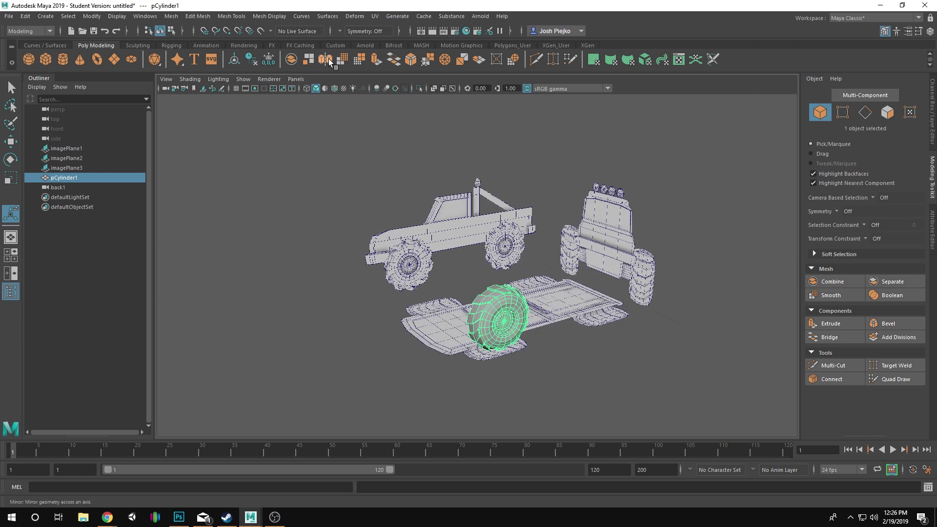
{"action": "left_click_drag", "start_coordinate": [383, 192], "coordinate": [484, 310], "text": "alt"}
{"action": "key", "text": "ctrl+z"}
Step: Show the tire's transform values and history in the Channel Box
{"action": "key", "text": "w"}
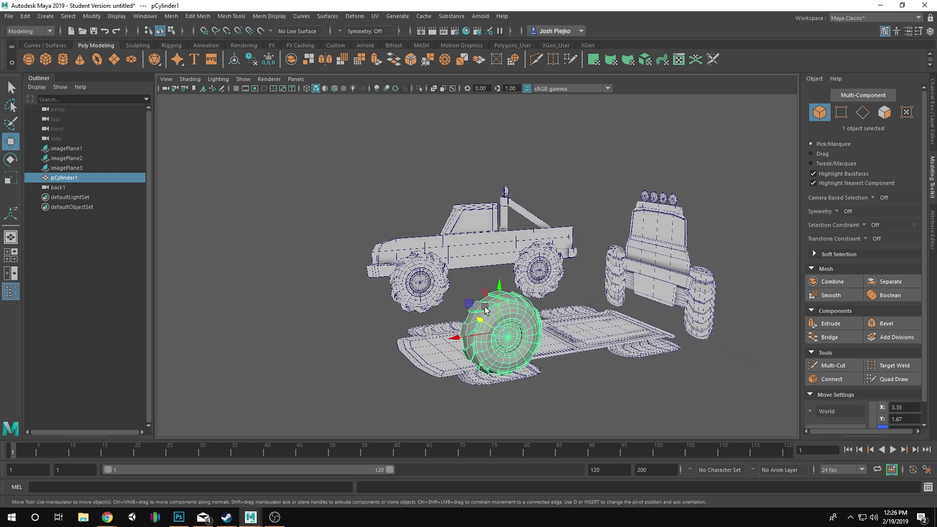
{"action": "middle_click_drag", "start_coordinate": [484, 310], "coordinate": [445, 216], "text": "alt"}
{"action": "left_click_drag", "start_coordinate": [445, 216], "coordinate": [465, 212], "text": "alt"}
{"action": "right_click_drag", "start_coordinate": [465, 213], "coordinate": [615, 259], "text": "alt"}
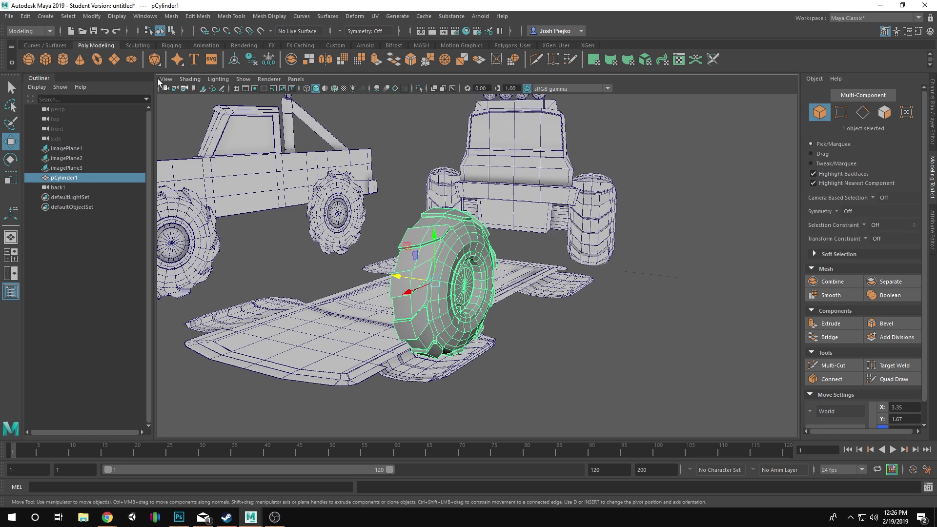
{"action": "left_click", "coordinate": [933, 123]}
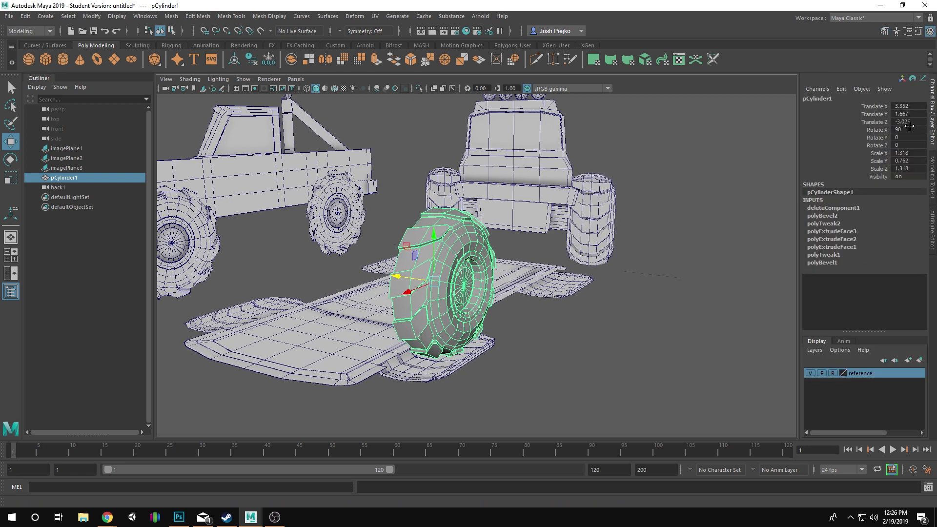
{"action": "left_click_drag", "start_coordinate": [537, 217], "coordinate": [517, 245], "text": "alt"}
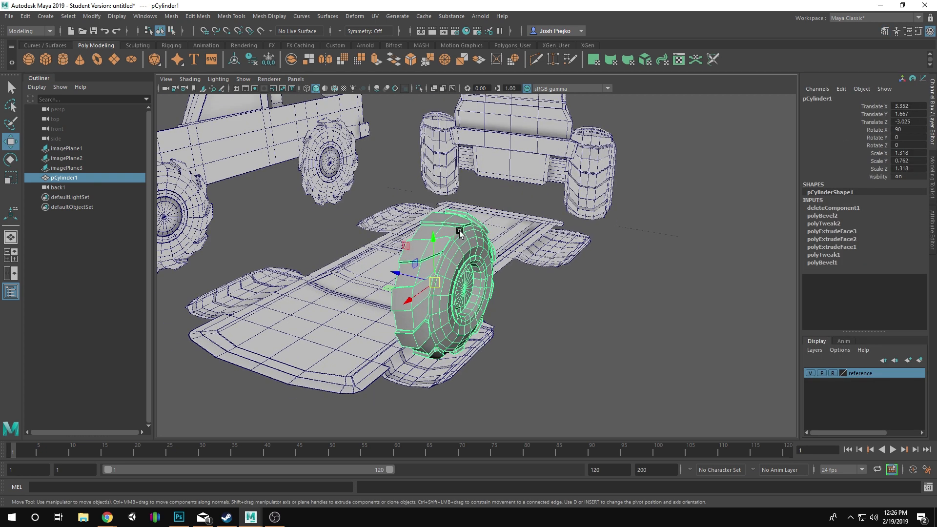
{"action": "left_click_drag", "start_coordinate": [464, 207], "coordinate": [492, 219], "text": "alt"}
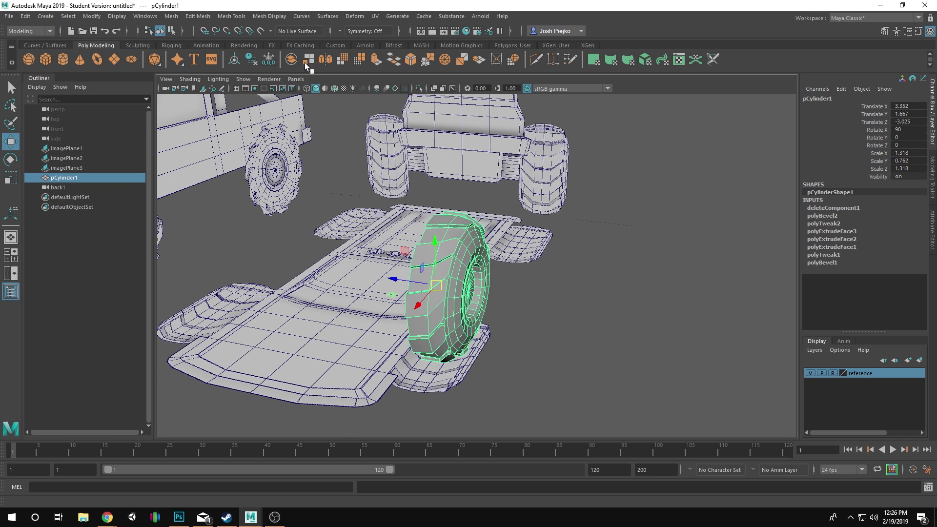
Step: Delete the tire's construction history and reset its transforms to zero
{"action": "left_click", "coordinate": [25, 17]}
{"action": "mouse_move", "coordinate": [124, 127]}
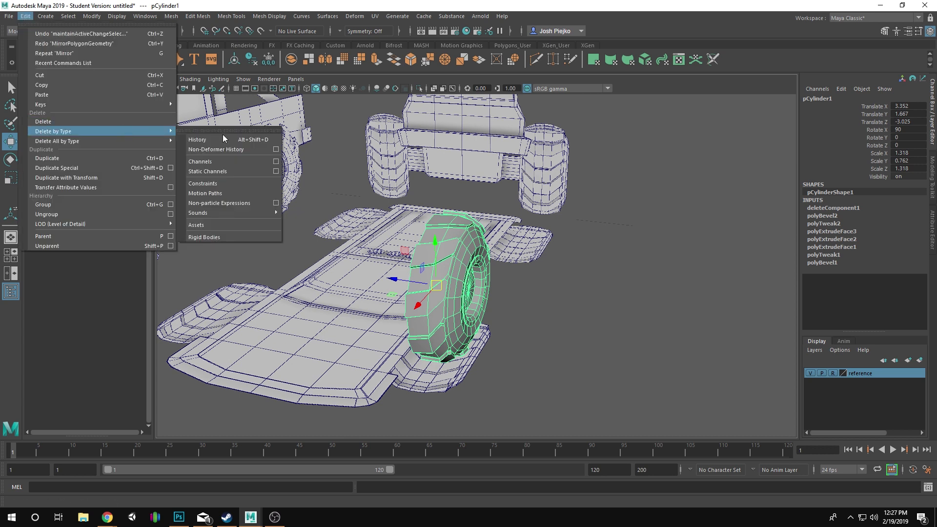
{"action": "left_click", "coordinate": [223, 135]}
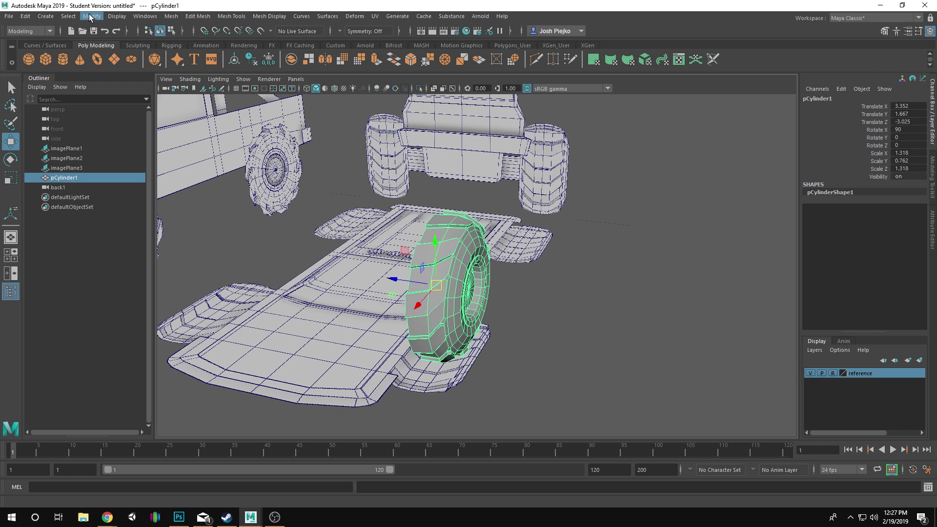
{"action": "left_click", "coordinate": [91, 17]}
{"action": "left_click", "coordinate": [149, 63]}
{"action": "left_click_drag", "start_coordinate": [323, 199], "coordinate": [355, 209], "text": "alt"}
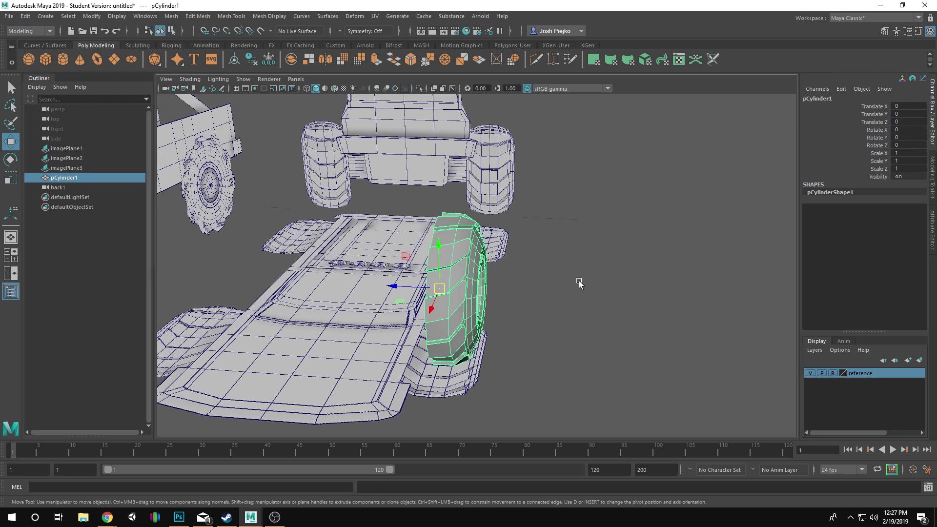
Step: Mirror the half tire across world X from the shelf, undoing and retrying it
{"action": "left_click", "coordinate": [326, 61]}
{"action": "right_click_drag", "start_coordinate": [706, 274], "coordinate": [279, 241], "text": "alt"}
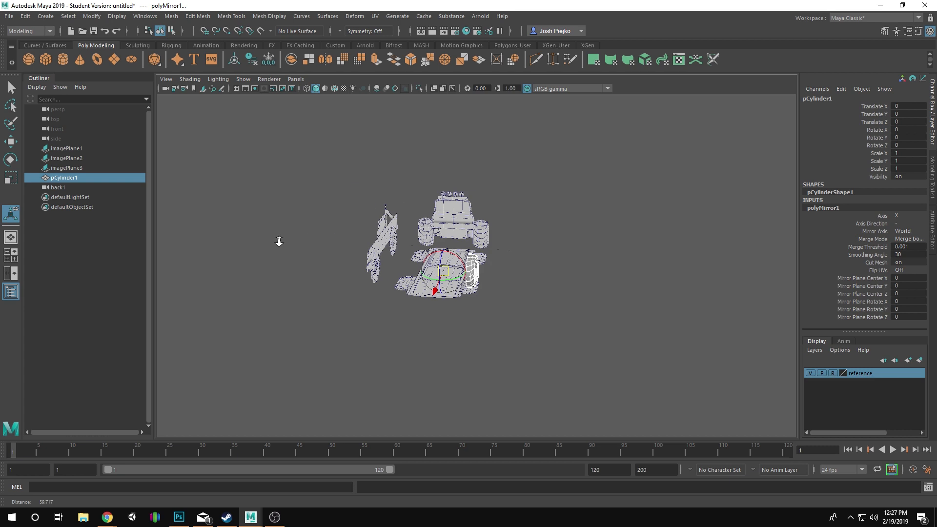
{"action": "key", "text": "ctrl+z"}
{"action": "left_click_drag", "start_coordinate": [336, 238], "coordinate": [415, 242], "text": "alt"}
{"action": "right_click_drag", "start_coordinate": [429, 243], "coordinate": [510, 246], "text": "alt"}
{"action": "key", "text": "w"}
{"action": "right_click_drag", "start_coordinate": [485, 288], "coordinate": [715, 306], "text": "alt"}
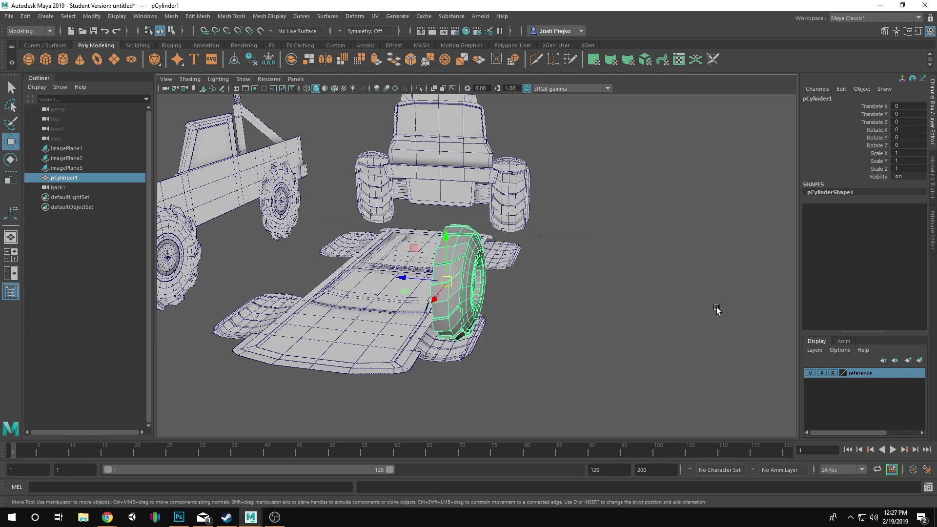
{"action": "left_click", "coordinate": [326, 56]}
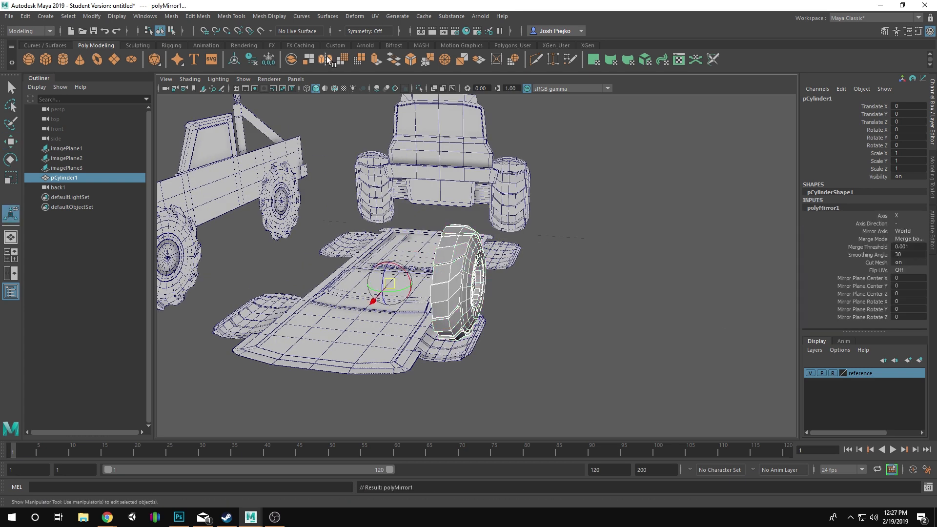
{"action": "key", "text": "ctrl+z"}
{"action": "left_click_drag", "start_coordinate": [776, 209], "coordinate": [715, 207], "text": "alt"}
{"action": "right_click_drag", "start_coordinate": [715, 207], "coordinate": [766, 239], "text": "alt"}
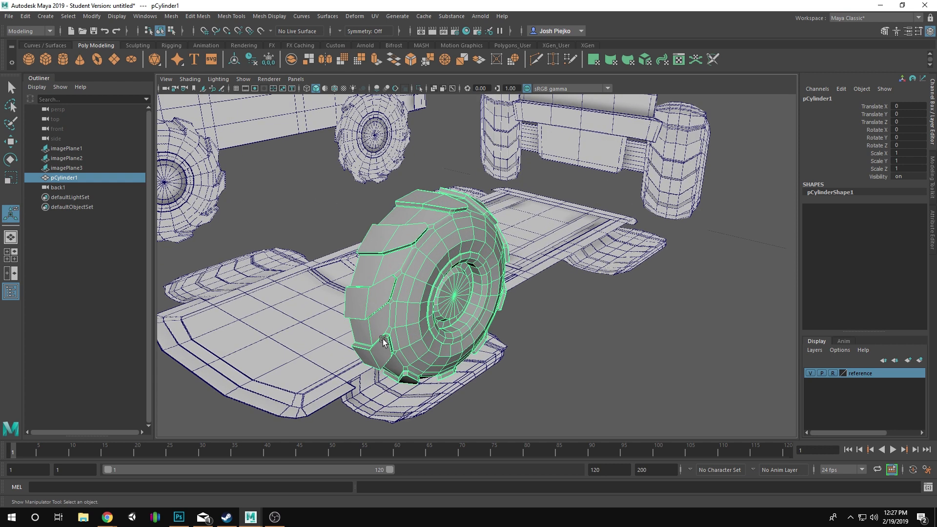
{"action": "left_click", "coordinate": [274, 522]}
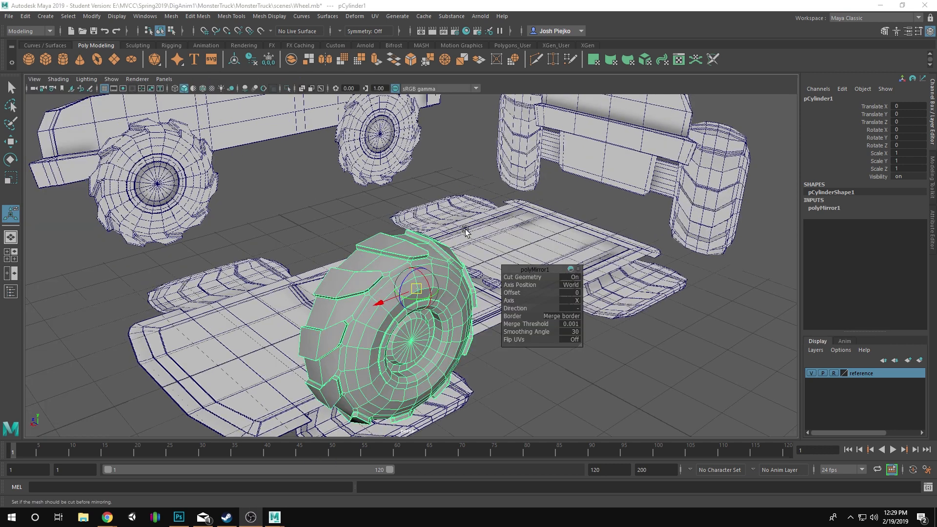
Step: Check the workspace layouts list, then reselect the wheel
{"action": "left_click_drag", "start_coordinate": [466, 232], "coordinate": [490, 222], "text": "alt"}
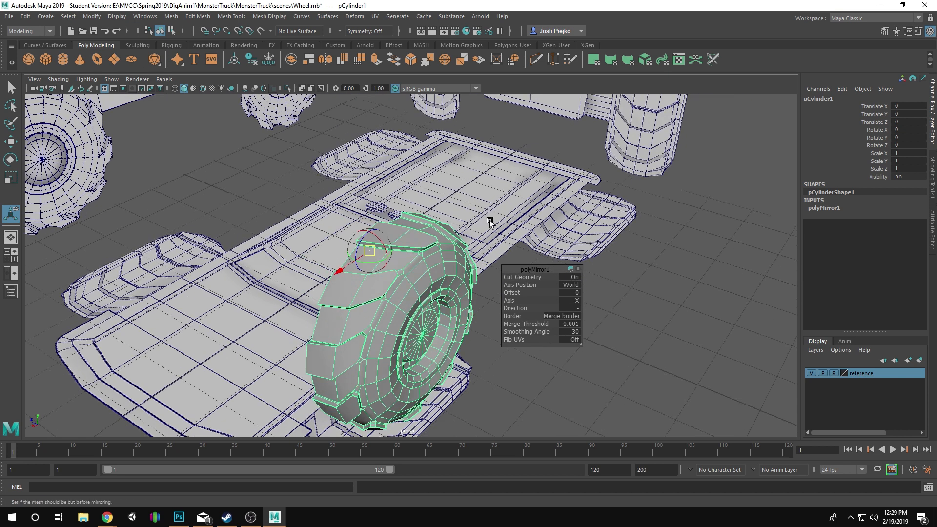
{"action": "key", "text": "w"}
{"action": "left_click_drag", "start_coordinate": [418, 239], "coordinate": [463, 235], "text": "alt"}
{"action": "left_click", "coordinate": [860, 21]}
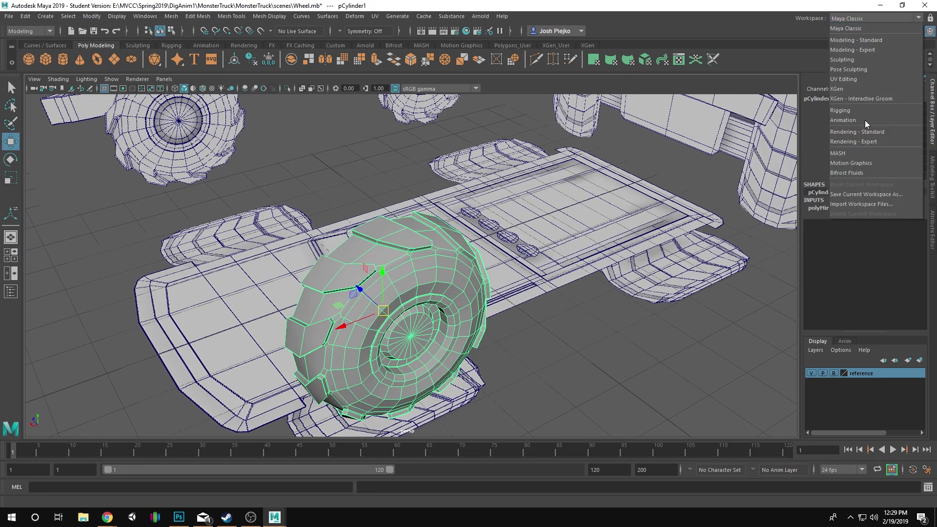
{"action": "left_click", "coordinate": [548, 243]}
{"action": "left_click_drag", "start_coordinate": [452, 253], "coordinate": [426, 252], "text": "alt"}
{"action": "left_click", "coordinate": [426, 252]}
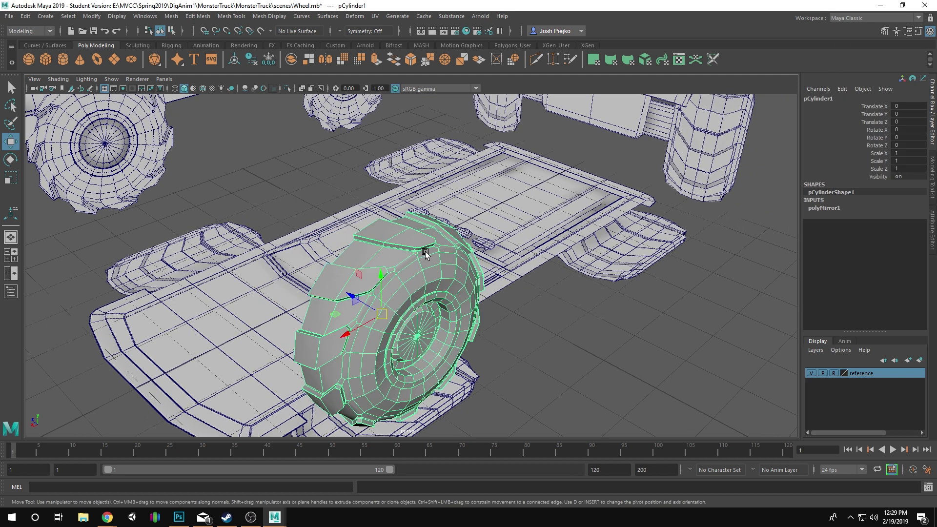
Step: Apply a mirror to the wheel and inspect it from a low side angle
{"action": "left_click", "coordinate": [327, 57]}
{"action": "left_click_drag", "start_coordinate": [553, 254], "coordinate": [462, 296], "text": "alt"}
{"action": "key", "text": "w"}
{"action": "left_click_drag", "start_coordinate": [520, 292], "coordinate": [450, 289], "text": "alt"}
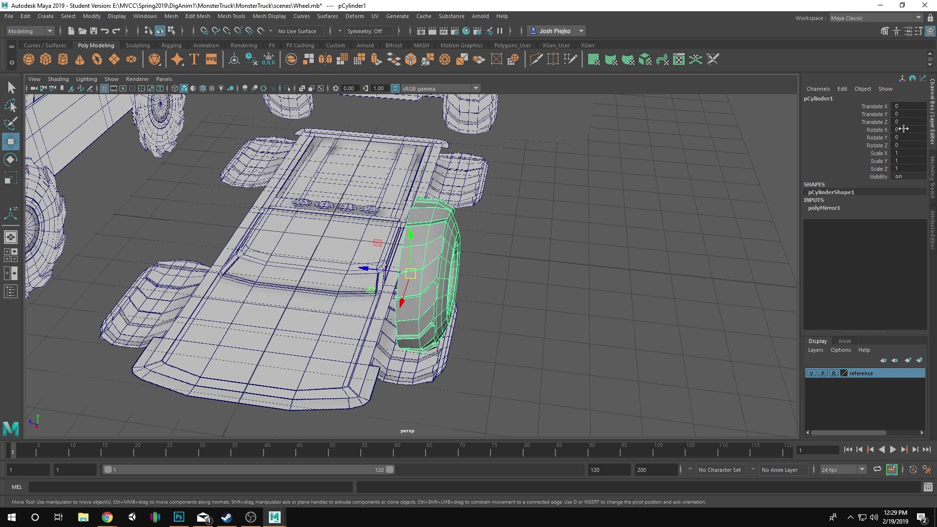
{"action": "left_click_drag", "start_coordinate": [483, 273], "coordinate": [608, 256], "text": "alt"}
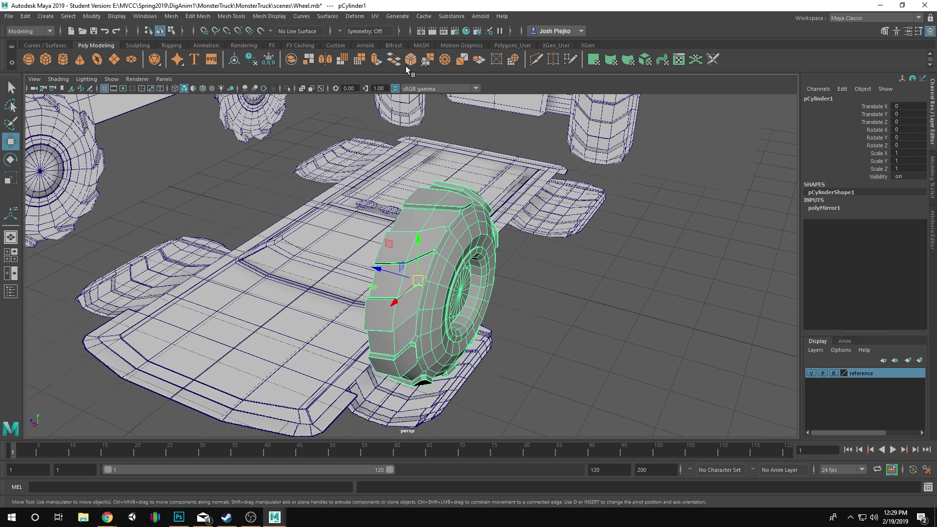
Step: Mirror the wheel across Z about its own position with Cut Geometry off
{"action": "left_click", "coordinate": [323, 59]}
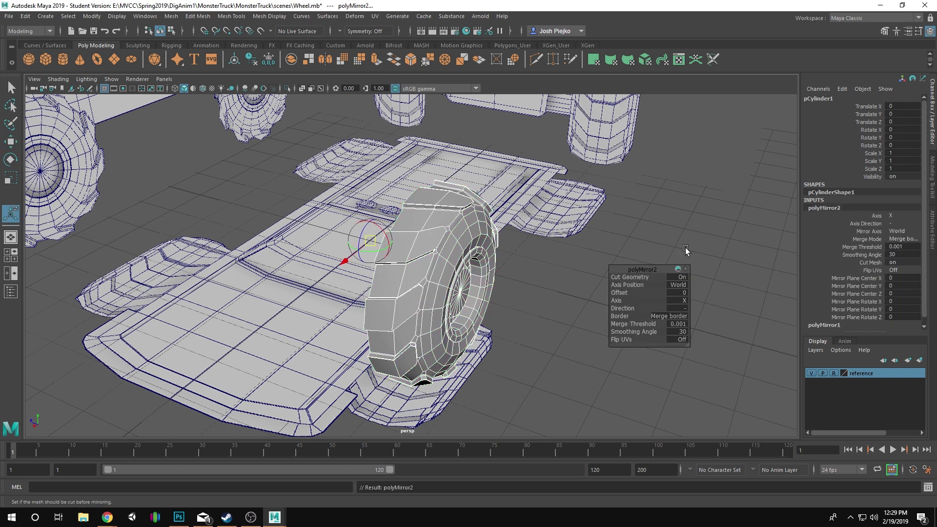
{"action": "left_click", "coordinate": [624, 301]}
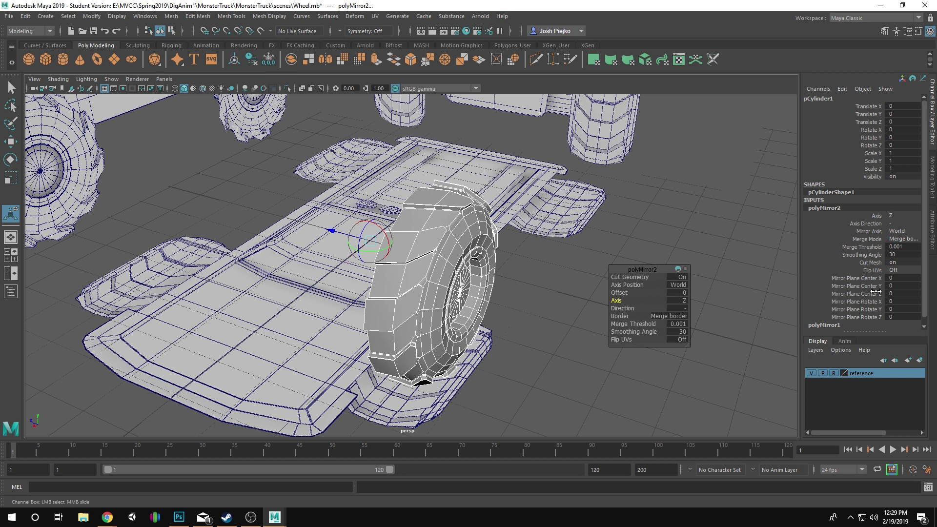
{"action": "left_click_drag", "start_coordinate": [519, 311], "coordinate": [660, 297], "text": "alt"}
{"action": "left_click", "coordinate": [641, 277]}
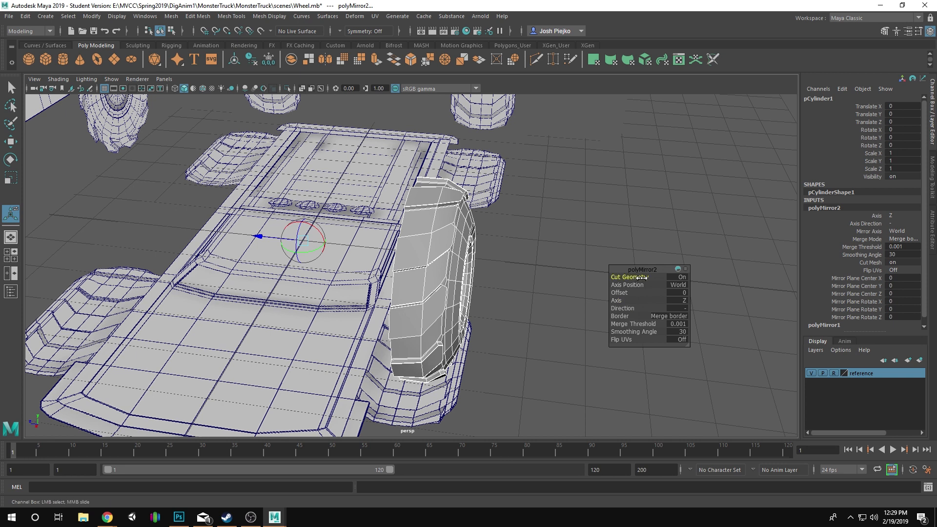
{"action": "left_click_drag", "start_coordinate": [753, 274], "coordinate": [394, 278]}
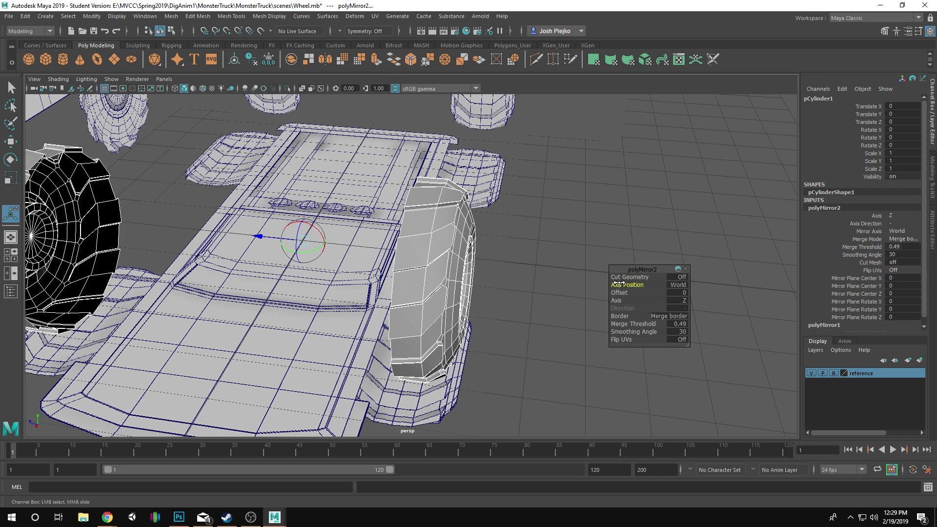
{"action": "left_click_drag", "start_coordinate": [619, 283], "coordinate": [575, 284]}
{"action": "left_click_drag", "start_coordinate": [505, 240], "coordinate": [506, 246], "text": "alt"}
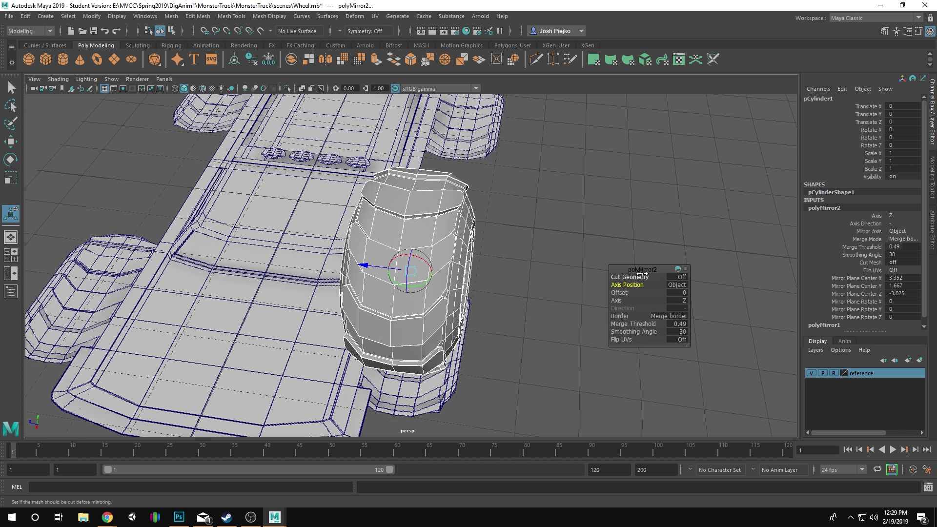
{"action": "left_click_drag", "start_coordinate": [354, 282], "coordinate": [434, 302], "text": "alt"}
{"action": "key", "text": "w"}
{"action": "left_click", "coordinate": [617, 235]}
{"action": "left_click_drag", "start_coordinate": [517, 266], "coordinate": [507, 302], "text": "alt"}
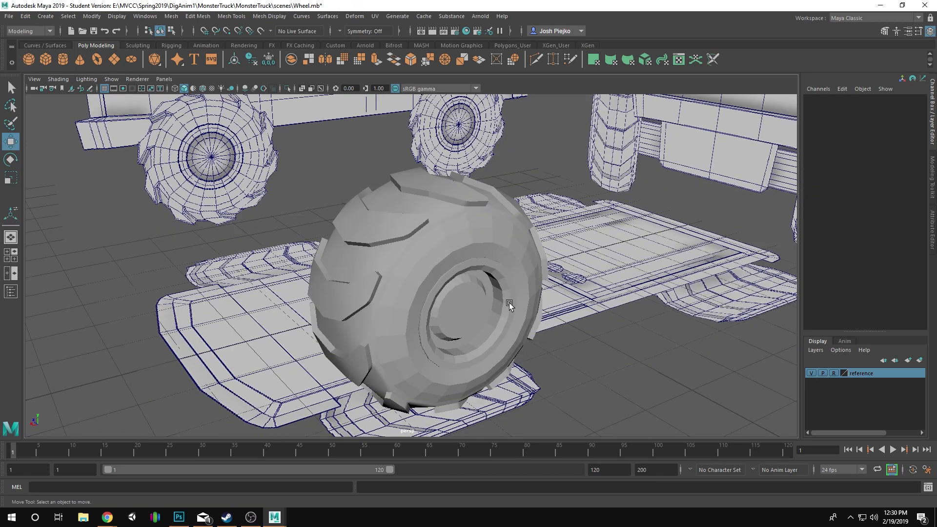
Step: Toggle the wheel's smooth preview on and off, then switch to editing its edges
{"action": "left_click", "coordinate": [466, 290]}
{"action": "key", "text": "3"}
{"action": "left_click", "coordinate": [579, 329]}
{"action": "left_click_drag", "start_coordinate": [580, 329], "coordinate": [408, 276], "text": "alt"}
{"action": "key", "text": "ctrl+z"}
{"action": "key", "text": "1"}
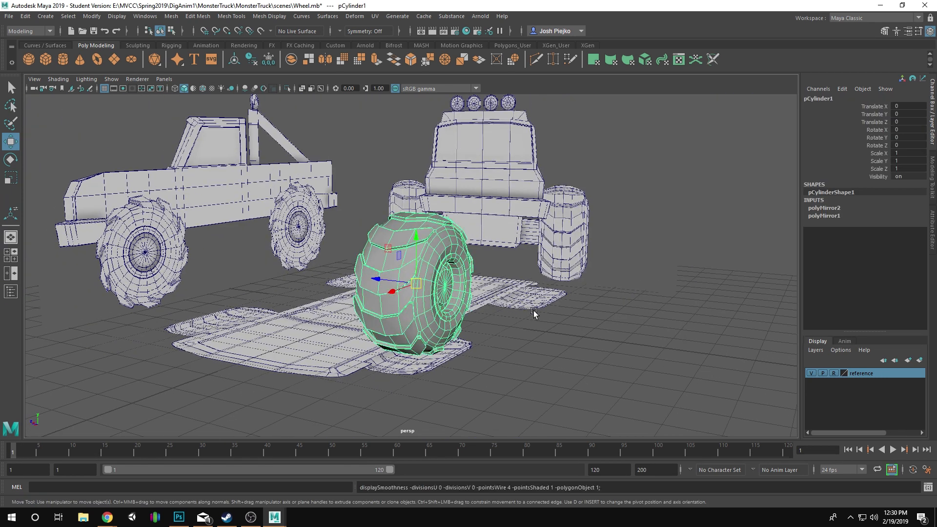
{"action": "left_click", "coordinate": [534, 314]}
{"action": "left_click_drag", "start_coordinate": [534, 314], "coordinate": [436, 300], "text": "alt"}
{"action": "left_click", "coordinate": [473, 253]}
{"action": "scroll", "coordinate": [473, 253], "scroll_direction": "up", "scroll_amount": 5}
{"action": "right_click_drag", "start_coordinate": [469, 255], "coordinate": [472, 216]}
{"action": "left_click_drag", "start_coordinate": [472, 219], "coordinate": [488, 228], "text": "alt"}
Step: Select tread edge loops around the wheel and switch to the Scale tool
{"action": "double_click", "coordinate": [464, 212]}
{"action": "left_click_drag", "start_coordinate": [461, 262], "coordinate": [471, 319], "text": "alt"}
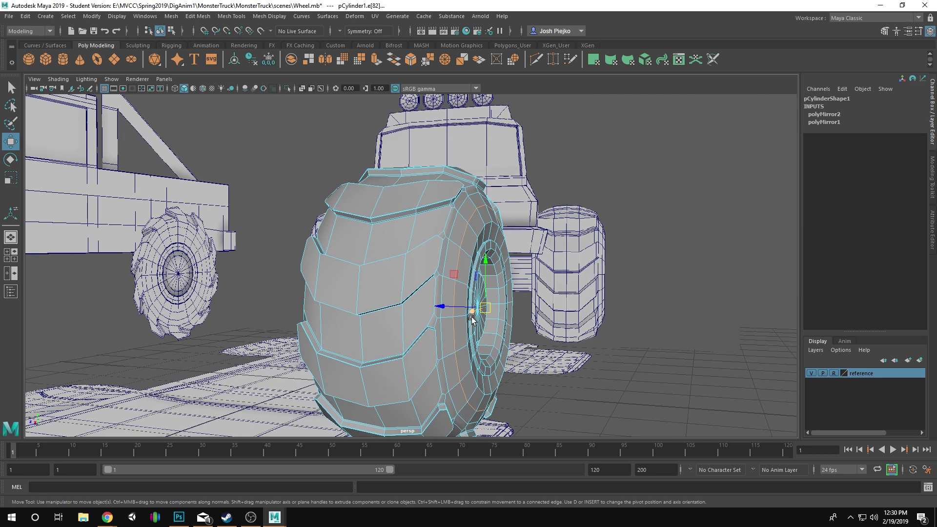
{"action": "double_click", "coordinate": [454, 269]}
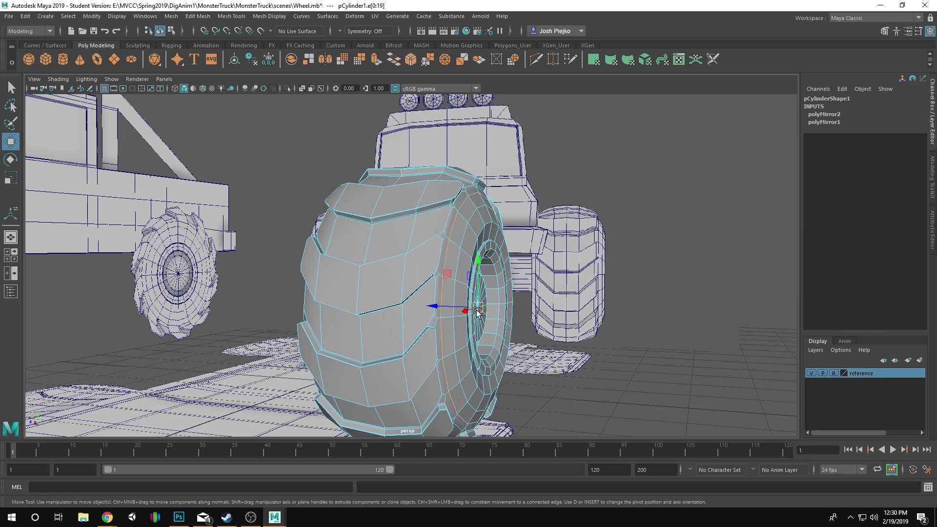
{"action": "left_click_drag", "start_coordinate": [403, 303], "coordinate": [390, 235], "text": "alt"}
{"action": "double_click", "coordinate": [360, 228]}
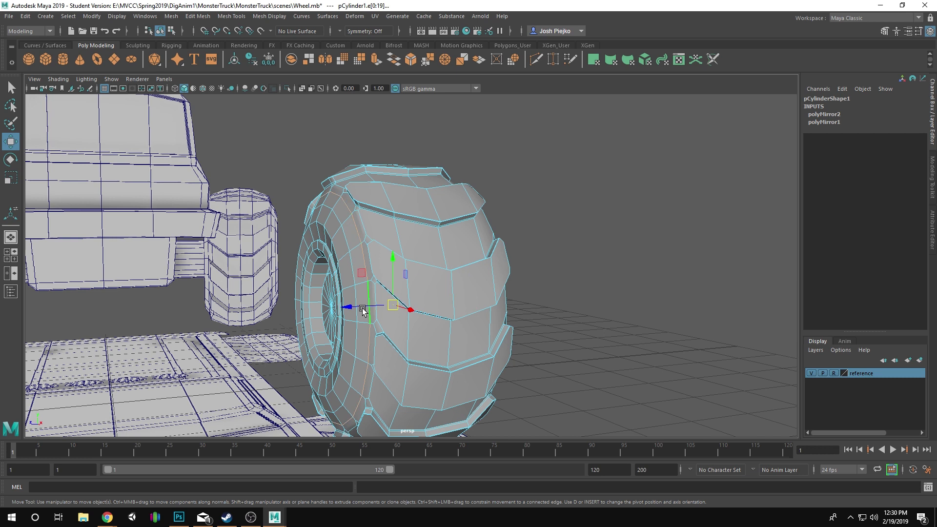
{"action": "key", "text": "r"}
{"action": "left_click_drag", "start_coordinate": [353, 308], "coordinate": [361, 307], "text": "alt"}
{"action": "right_click_drag", "start_coordinate": [361, 308], "coordinate": [403, 295], "text": "alt"}
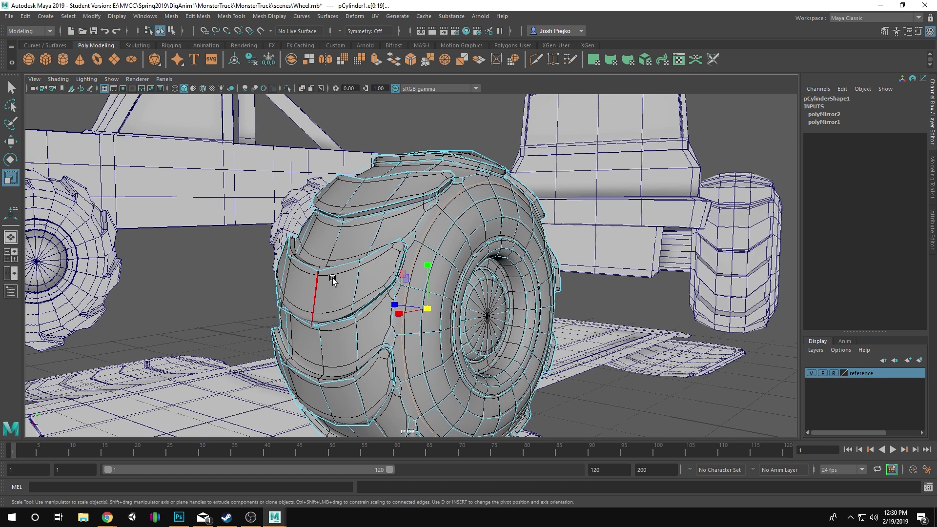
{"action": "left_click_drag", "start_coordinate": [312, 222], "coordinate": [337, 234], "text": "alt"}
{"action": "right_click_drag", "start_coordinate": [337, 234], "coordinate": [432, 277], "text": "alt"}
{"action": "left_click_drag", "start_coordinate": [432, 277], "coordinate": [416, 297], "text": "alt"}
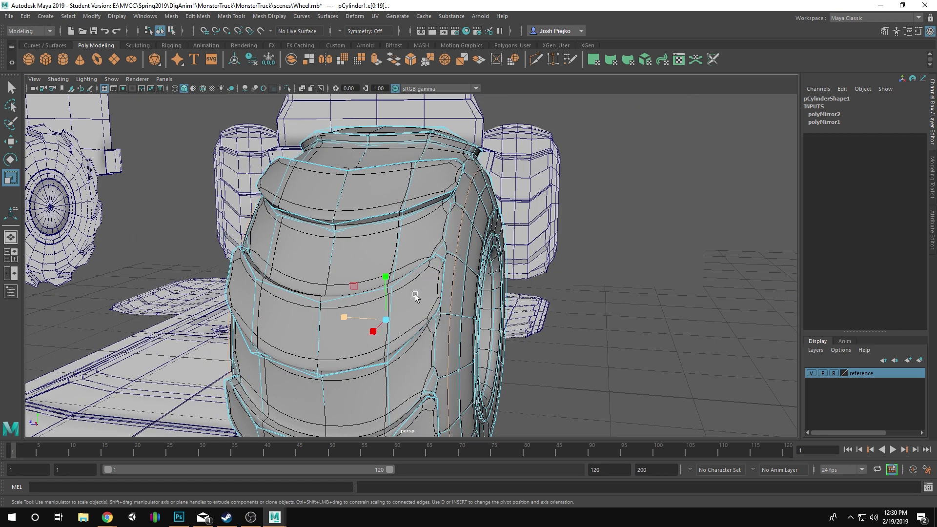
{"action": "right_click_drag", "start_coordinate": [417, 298], "coordinate": [580, 266], "text": "alt"}
Step: Select a pair of opposite tread edge loops and scale them slightly along Z
{"action": "double_click", "coordinate": [506, 181]}
{"action": "left_click_drag", "start_coordinate": [506, 181], "coordinate": [540, 203], "text": "alt"}
{"action": "right_click_drag", "start_coordinate": [540, 203], "coordinate": [346, 208], "text": "alt"}
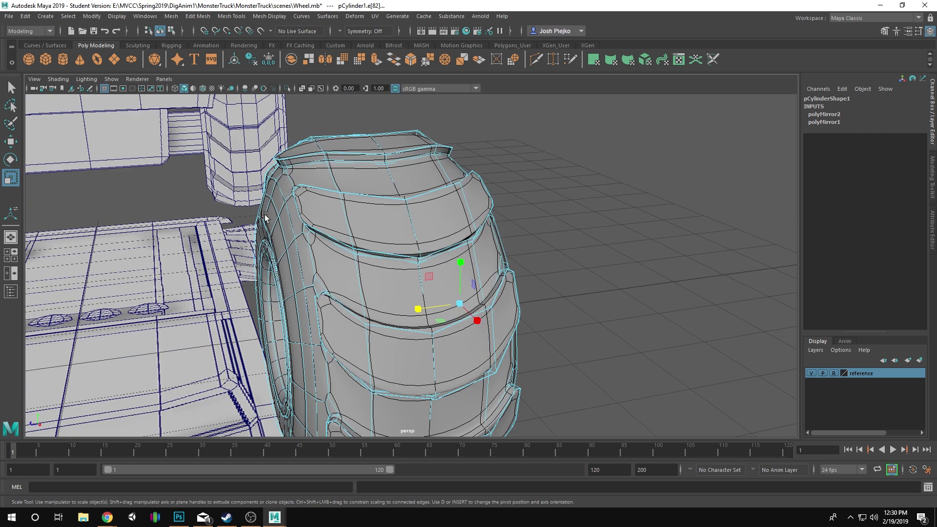
{"action": "double_click", "coordinate": [283, 221], "text": "shift"}
{"action": "left_click_drag", "start_coordinate": [424, 241], "coordinate": [348, 254], "text": "alt"}
{"action": "left_click_drag", "start_coordinate": [345, 329], "coordinate": [311, 351]}
{"action": "right_click_drag", "start_coordinate": [465, 299], "coordinate": [352, 287], "text": "alt"}
Step: Compare the wheel in faceted (1), cage (2) and smoothed (3) preview modes
{"action": "key", "text": "1"}
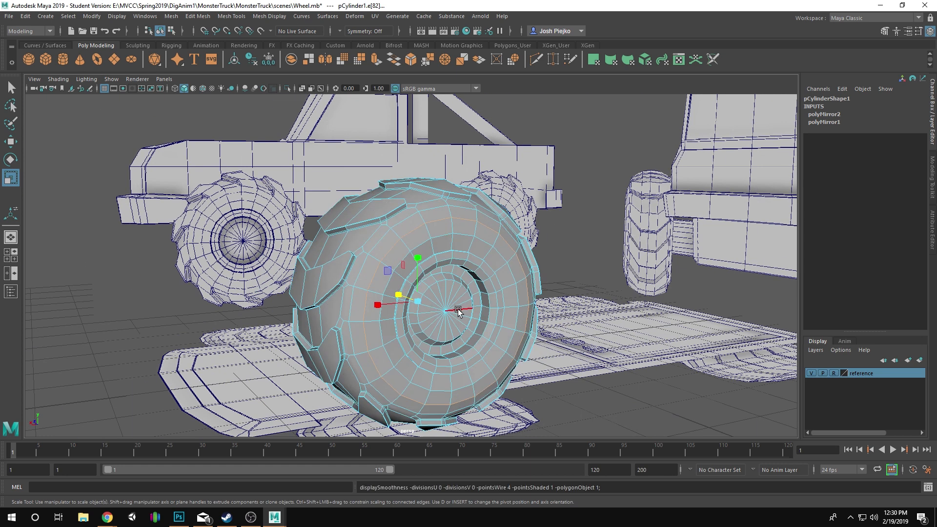
{"action": "key", "text": "3"}
{"action": "left_click", "coordinate": [658, 376]}
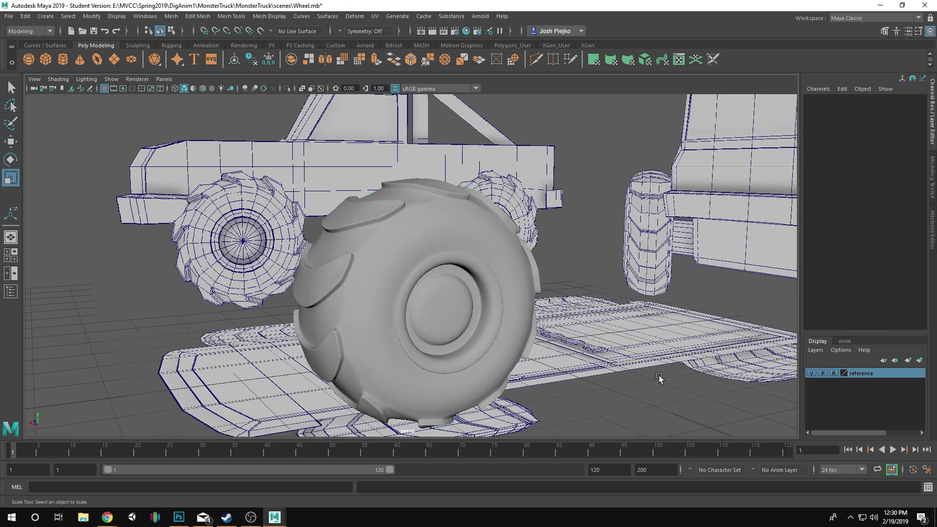
{"action": "left_click", "coordinate": [514, 273]}
{"action": "key", "text": "1"}
{"action": "left_click", "coordinate": [567, 307]}
{"action": "left_click", "coordinate": [515, 291]}
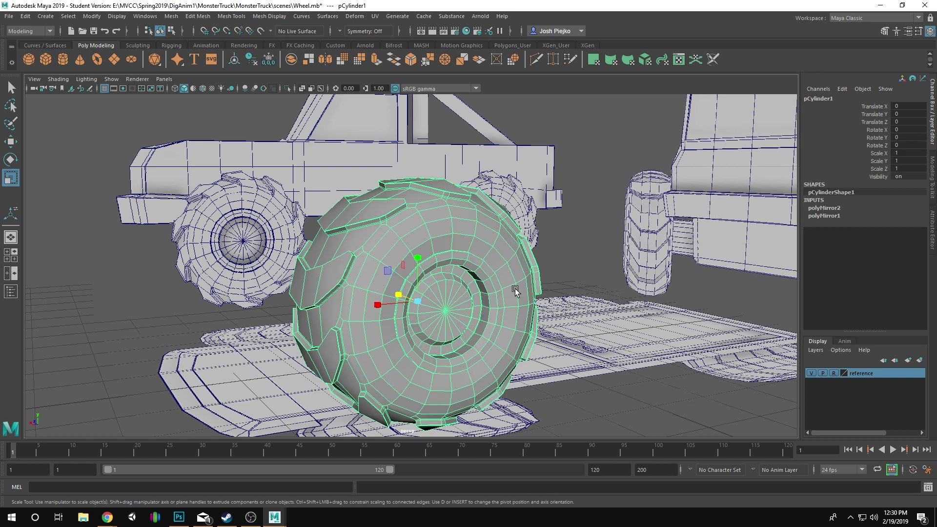
{"action": "key", "text": "3"}
{"action": "left_click", "coordinate": [572, 315]}
{"action": "left_click", "coordinate": [510, 295]}
{"action": "key", "text": "2"}
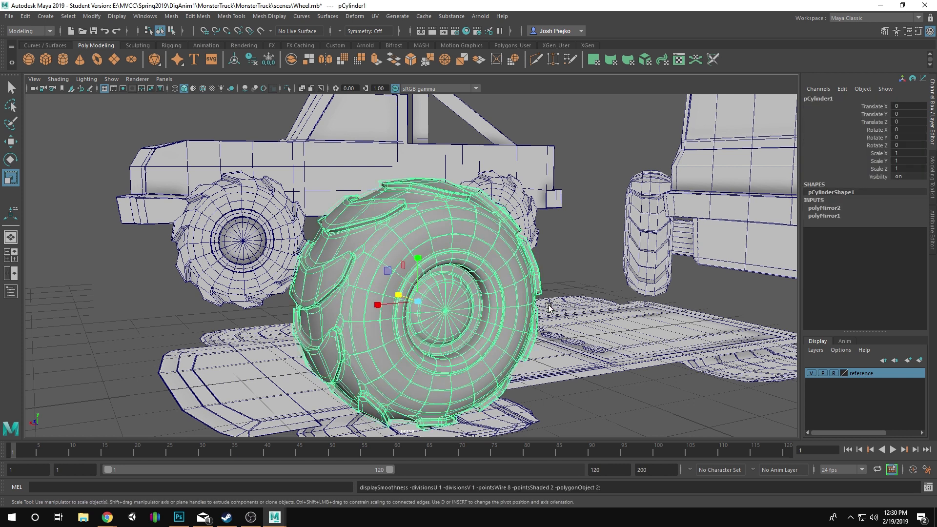
{"action": "left_click", "coordinate": [549, 306]}
Step: Turn off the wheel's smooth preview and view it beside both trucks
{"action": "left_click_drag", "start_coordinate": [663, 325], "coordinate": [676, 344], "text": "alt"}
{"action": "right_click_drag", "start_coordinate": [676, 344], "coordinate": [491, 301], "text": "alt"}
{"action": "left_click", "coordinate": [479, 264]}
{"action": "key", "text": "1"}
{"action": "left_click", "coordinate": [532, 203]}
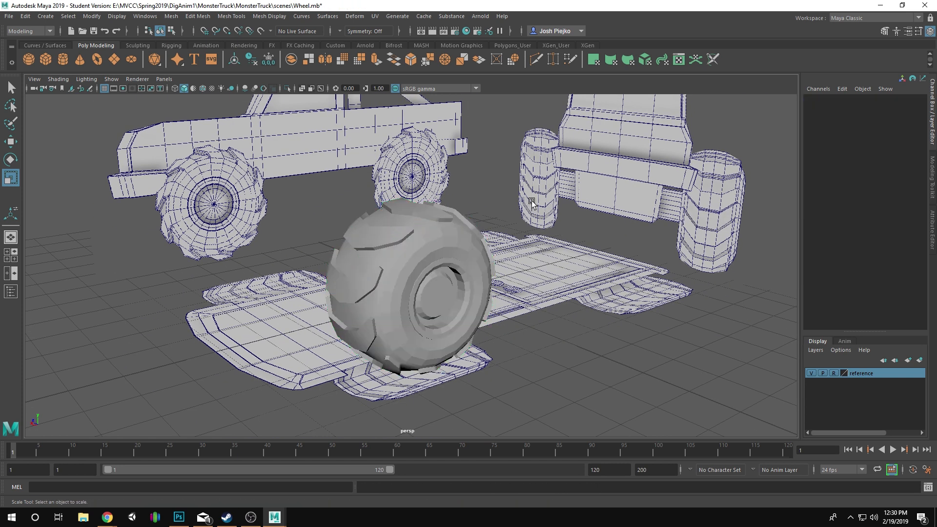
{"action": "right_click_drag", "start_coordinate": [532, 202], "coordinate": [604, 287], "text": "alt"}
{"action": "left_click", "coordinate": [480, 294]}
{"action": "left_click_drag", "start_coordinate": [479, 295], "coordinate": [613, 283], "text": "alt"}
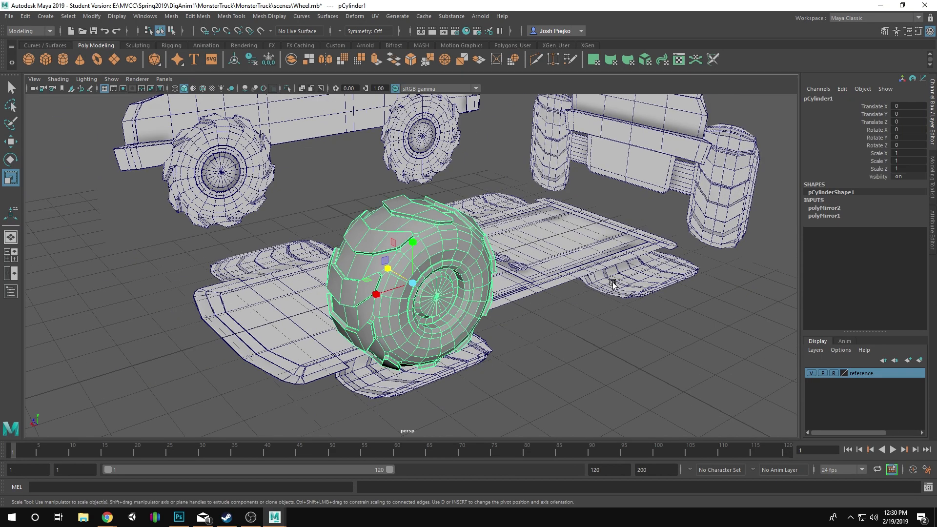
Step: Put the wheel in a new display layer named 'wheel' and hide that layer
{"action": "left_click", "coordinate": [919, 360]}
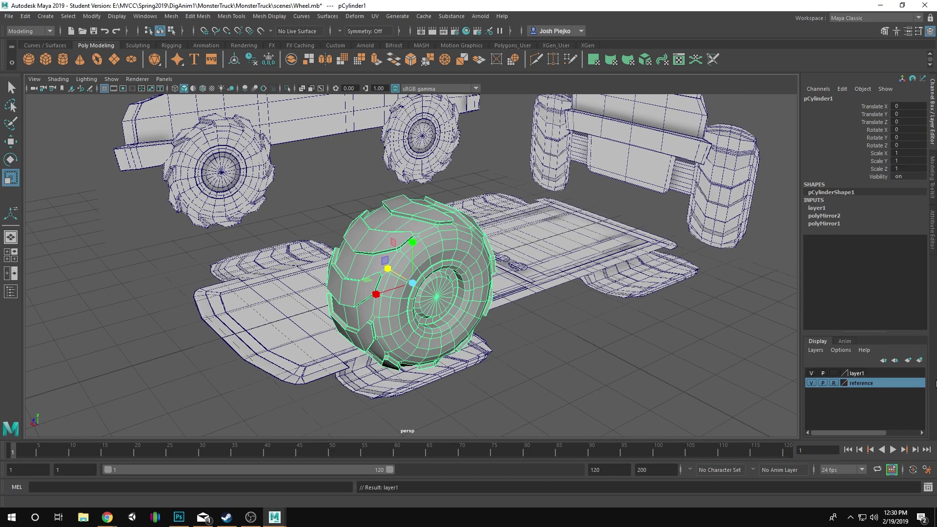
{"action": "double_click", "coordinate": [868, 372]}
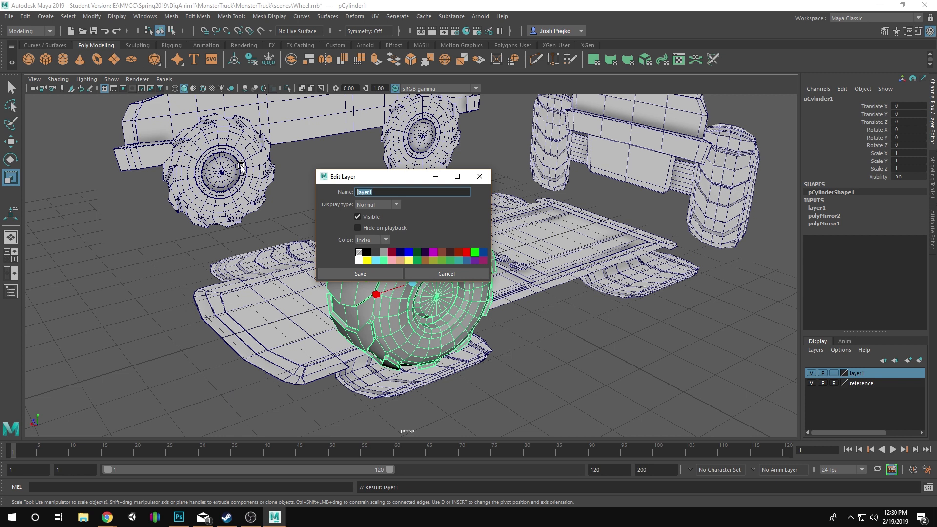
{"action": "type", "text": "wheel"}
{"action": "key", "text": "Return"}
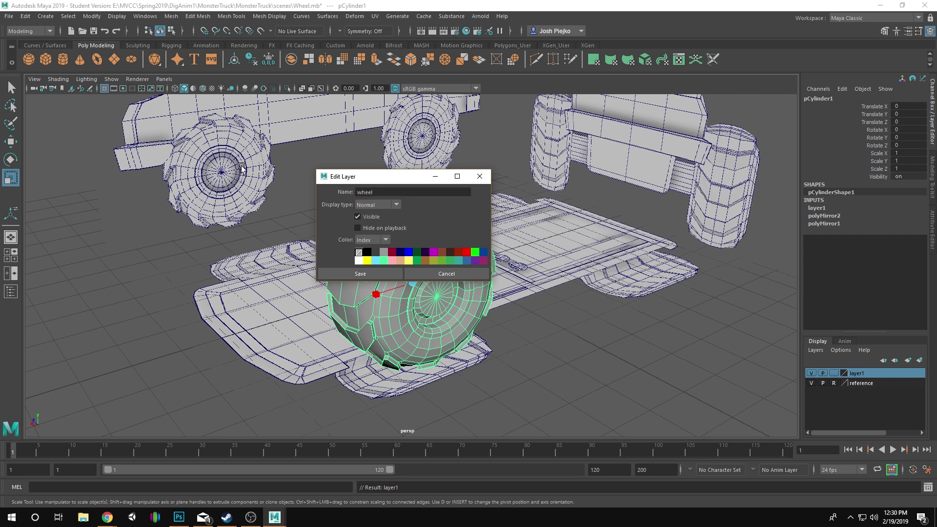
{"action": "left_click", "coordinate": [360, 275]}
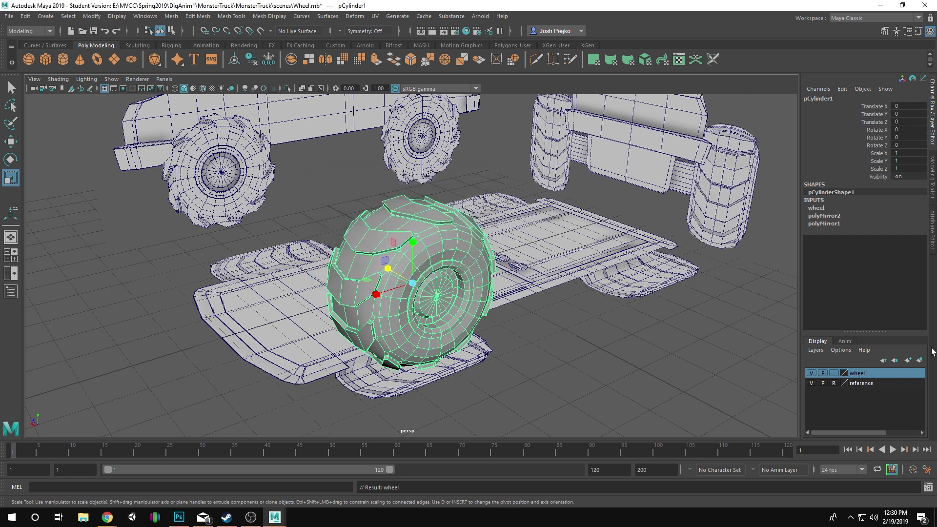
{"action": "left_click", "coordinate": [812, 373]}
Step: Orbit and zoom around the truck until its side is viewed level
{"action": "scroll", "coordinate": [413, 186], "scroll_direction": "down", "scroll_amount": 5}
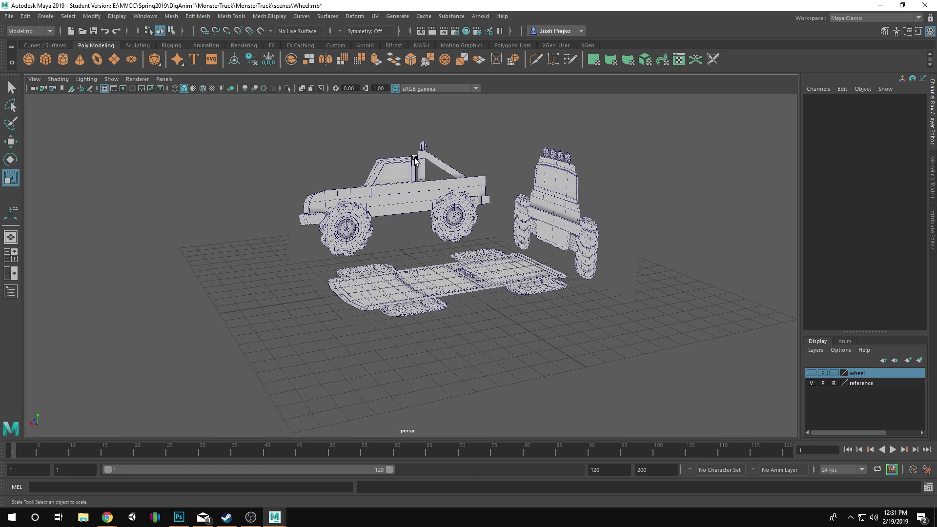
{"action": "left_click_drag", "start_coordinate": [412, 185], "coordinate": [371, 193], "text": "alt"}
{"action": "right_click_drag", "start_coordinate": [439, 220], "coordinate": [596, 309], "text": "alt"}
{"action": "middle_click_drag", "start_coordinate": [595, 310], "coordinate": [495, 312], "text": "alt"}
{"action": "left_click_drag", "start_coordinate": [495, 312], "coordinate": [507, 314], "text": "alt"}
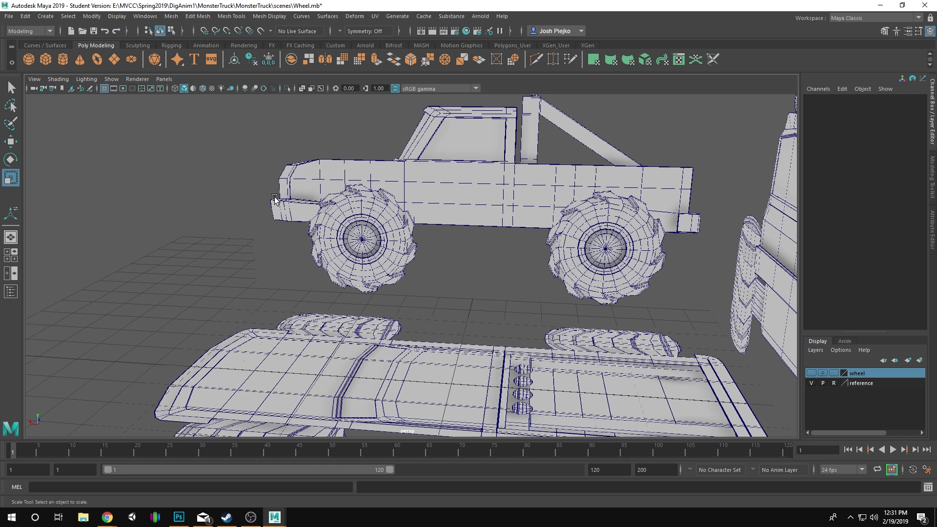
{"action": "right_click_drag", "start_coordinate": [588, 261], "coordinate": [415, 254], "text": "alt"}
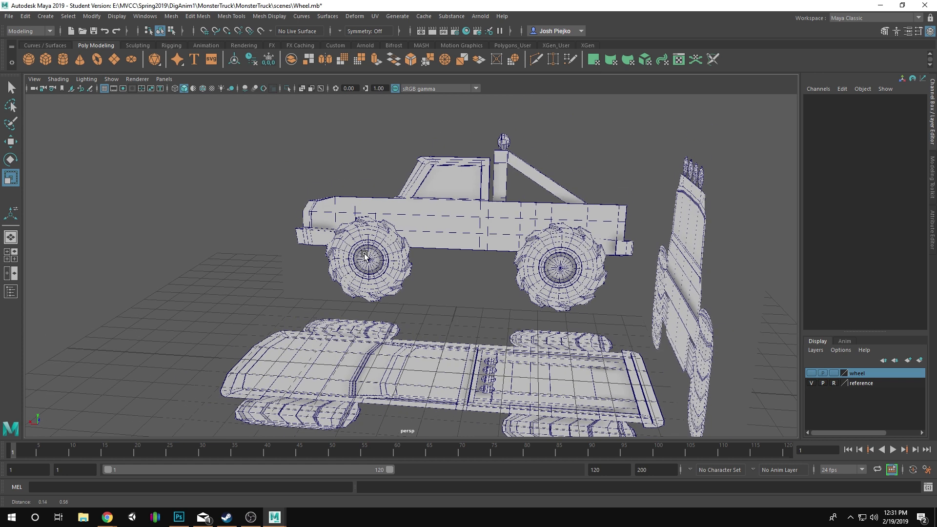
{"action": "left_click_drag", "start_coordinate": [415, 254], "coordinate": [381, 250], "text": "alt"}
{"action": "right_click_drag", "start_coordinate": [380, 251], "coordinate": [885, 262], "text": "alt"}
{"action": "middle_click_drag", "start_coordinate": [322, 277], "coordinate": [267, 313], "text": "alt"}
{"action": "left_click_drag", "start_coordinate": [267, 314], "coordinate": [359, 312], "text": "alt"}
{"action": "middle_click_drag", "start_coordinate": [359, 312], "coordinate": [481, 281], "text": "alt"}
{"action": "left_click_drag", "start_coordinate": [480, 281], "coordinate": [473, 274], "text": "alt"}
{"action": "right_click_drag", "start_coordinate": [473, 274], "coordinate": [417, 300], "text": "alt"}
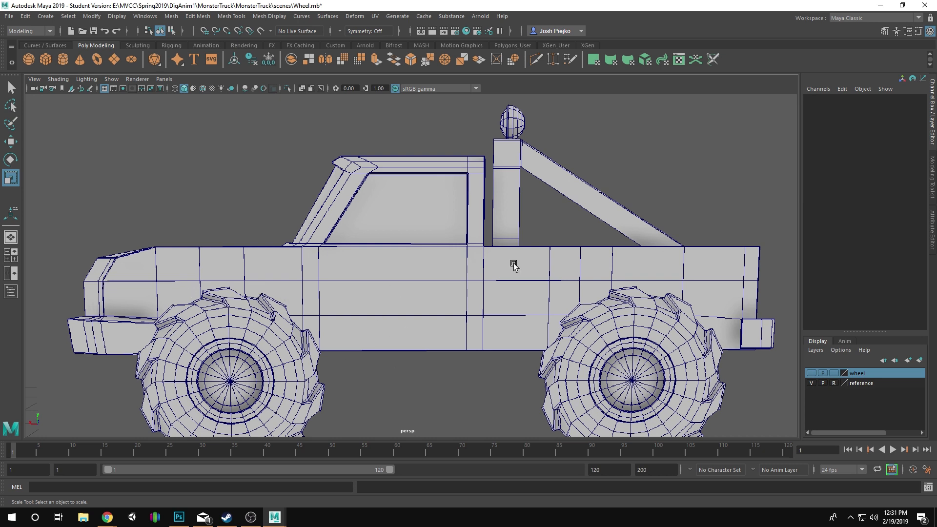
Step: Zoom out to see all the trucks and create a new polygon cube
{"action": "right_click_drag", "start_coordinate": [635, 256], "coordinate": [425, 249], "text": "alt"}
{"action": "left_click_drag", "start_coordinate": [425, 249], "coordinate": [443, 254], "text": "alt"}
{"action": "right_click_drag", "start_coordinate": [444, 253], "coordinate": [399, 255], "text": "alt"}
{"action": "middle_click_drag", "start_coordinate": [399, 255], "coordinate": [513, 255], "text": "alt"}
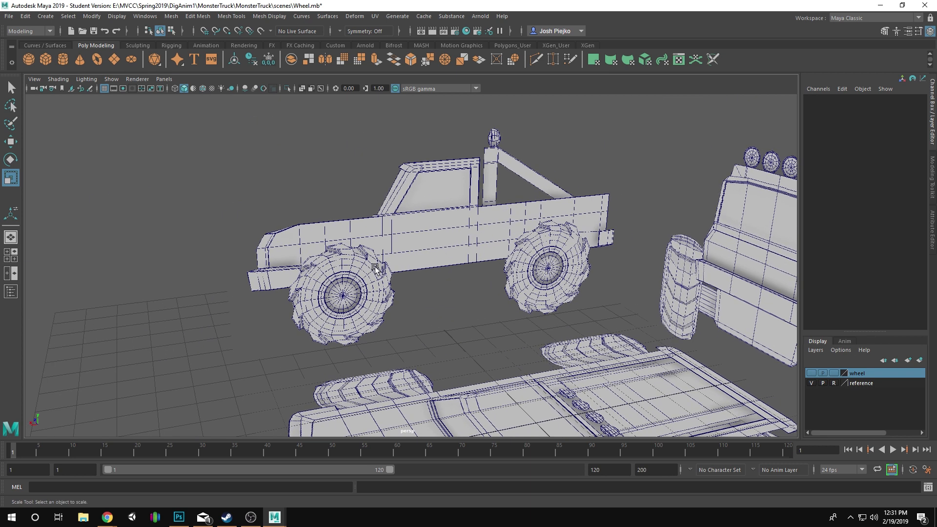
{"action": "scroll", "coordinate": [677, 299], "scroll_direction": "down", "scroll_amount": 4}
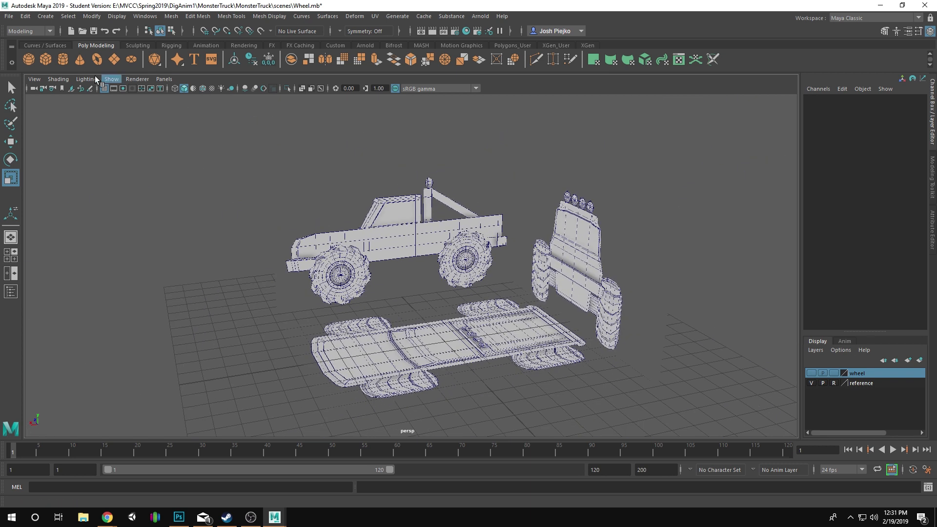
{"action": "left_click", "coordinate": [50, 65]}
{"action": "left_click_drag", "start_coordinate": [431, 265], "coordinate": [397, 252], "text": "alt"}
Step: Raise the cube above the ground and switch to the back orthographic view
{"action": "scroll", "coordinate": [400, 253], "scroll_direction": "up", "scroll_amount": 2}
{"action": "key", "text": "w"}
{"action": "left_click_drag", "start_coordinate": [416, 290], "coordinate": [369, 208]}
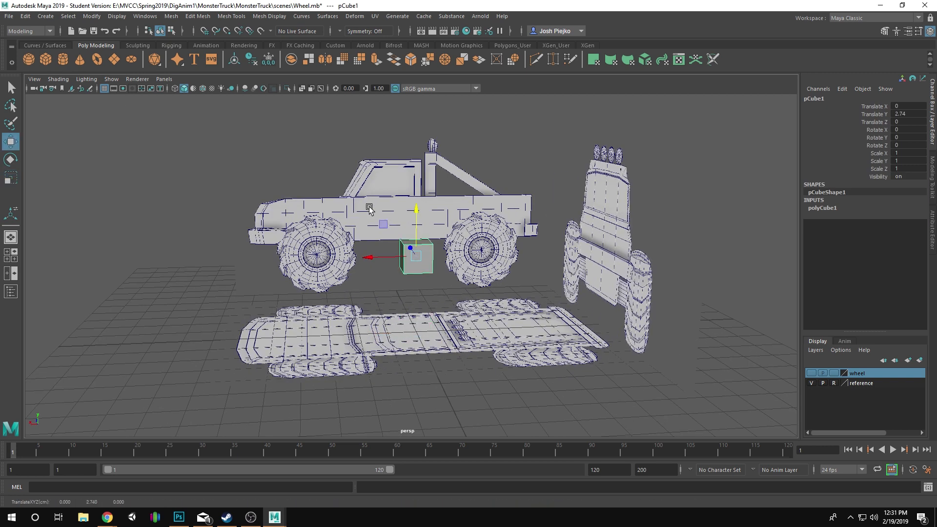
{"action": "left_click", "coordinate": [164, 79]}
{"action": "left_click", "coordinate": [272, 109]}
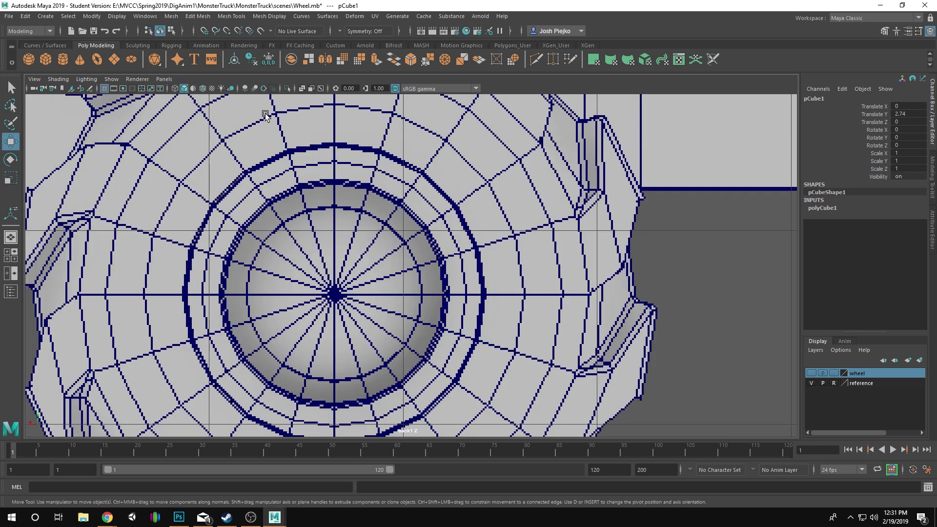
Step: Scale the cube uniformly to 2.142 and raise it to translate Y 3.112
{"action": "scroll", "coordinate": [231, 266], "scroll_direction": "down", "scroll_amount": 8}
{"action": "scroll", "coordinate": [336, 288], "scroll_direction": "up", "scroll_amount": 2}
{"action": "scroll", "coordinate": [336, 288], "scroll_direction": "up", "scroll_amount": 3}
{"action": "key", "text": "r"}
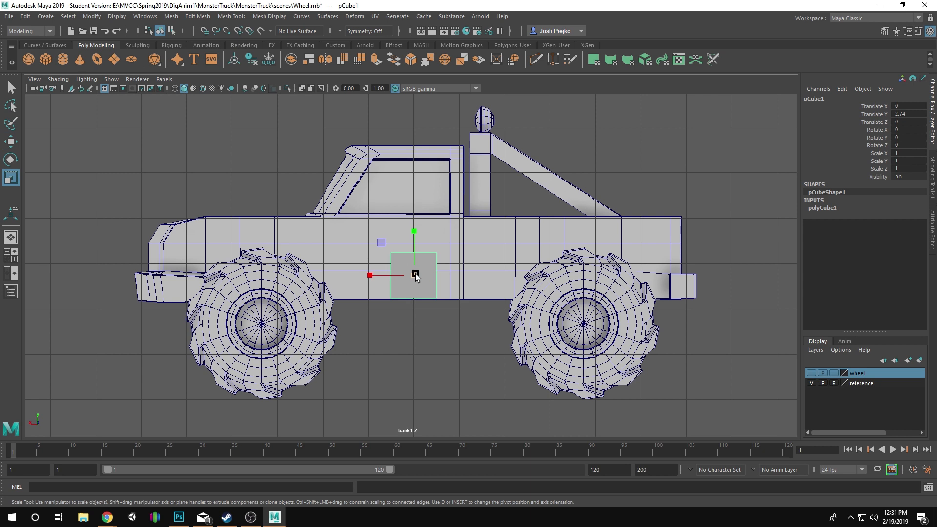
{"action": "left_click_drag", "start_coordinate": [417, 273], "coordinate": [459, 274]}
{"action": "key", "text": "w"}
{"action": "scroll", "coordinate": [341, 272], "scroll_direction": "up", "scroll_amount": 3}
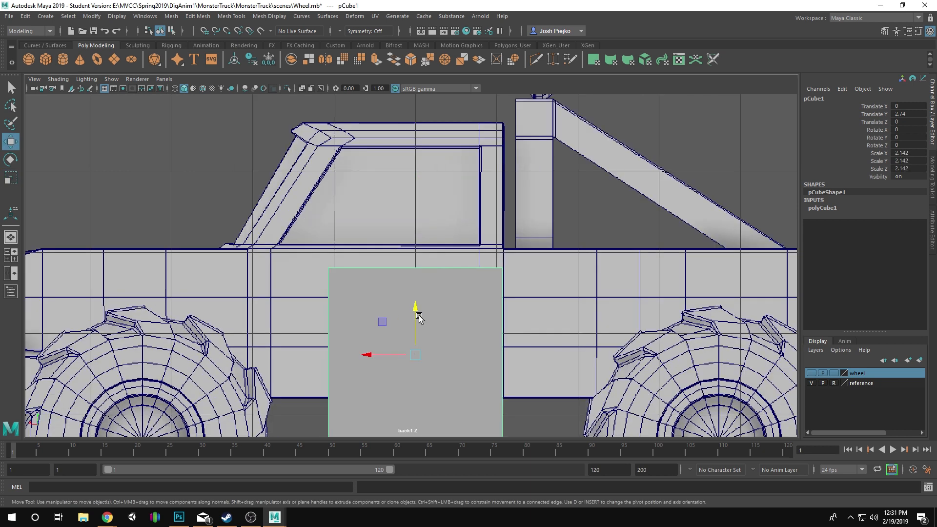
{"action": "left_click_drag", "start_coordinate": [419, 317], "coordinate": [343, 323]}
Step: Widen the cube over the door area, alternating between the Scale and Move tools
{"action": "key", "text": "r"}
{"action": "key", "text": "w"}
{"action": "key", "text": "r"}
{"action": "key", "text": "w"}
{"action": "key", "text": "r"}
{"action": "key", "text": "w"}
{"action": "key", "text": "r"}
{"action": "key", "text": "w"}
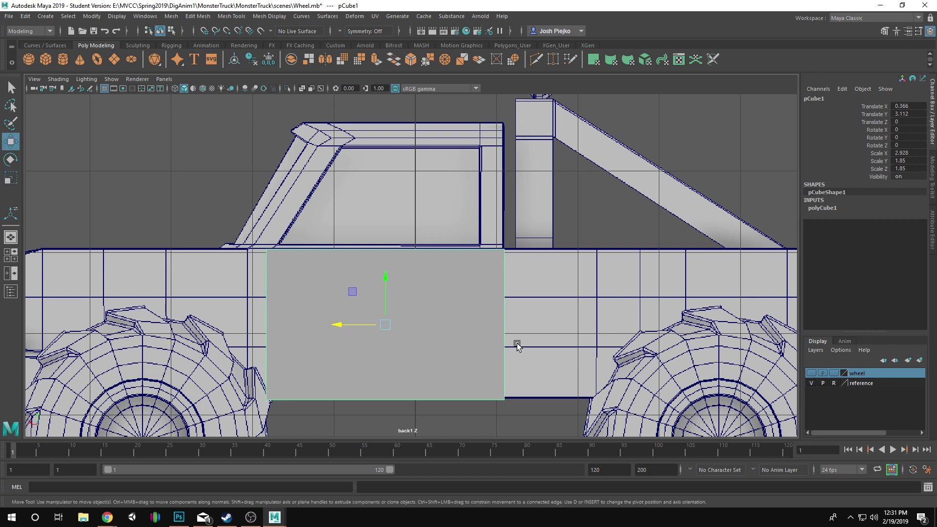
{"action": "scroll", "coordinate": [514, 342], "scroll_direction": "down", "scroll_amount": 1}
{"action": "scroll", "coordinate": [513, 345], "scroll_direction": "down", "scroll_amount": 1}
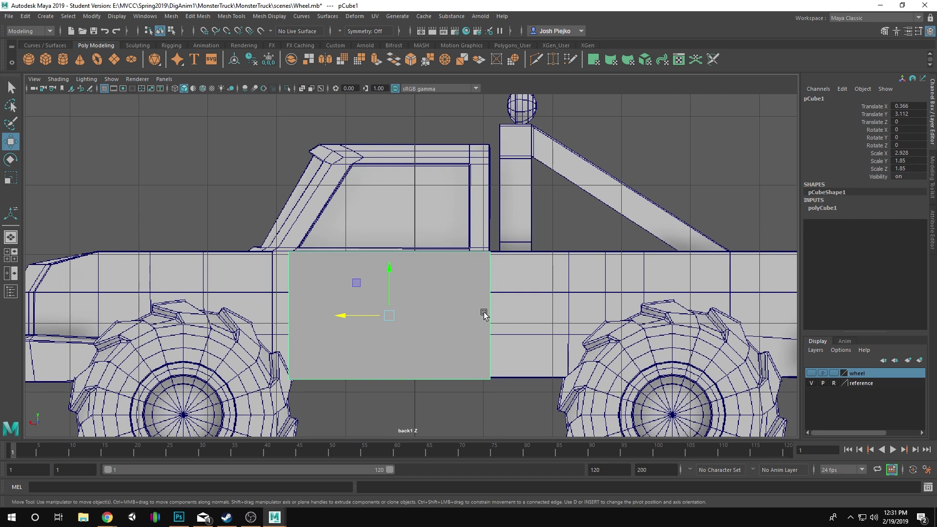
Step: Narrow the cube to width 2.83 and shift it horizontally into place
{"action": "key", "text": "r"}
{"action": "left_click_drag", "start_coordinate": [343, 316], "coordinate": [351, 316]}
{"action": "key", "text": "w"}
{"action": "left_click", "coordinate": [349, 316]}
{"action": "middle_click_drag", "start_coordinate": [447, 305], "coordinate": [444, 316], "text": "alt"}
Step: Select and then clear the cube's left-side faces, and return to the perspective view
{"action": "right_click_drag", "start_coordinate": [457, 303], "coordinate": [444, 430]}
{"action": "left_click_drag", "start_coordinate": [295, 182], "coordinate": [371, 425]}
{"action": "left_click", "coordinate": [584, 405]}
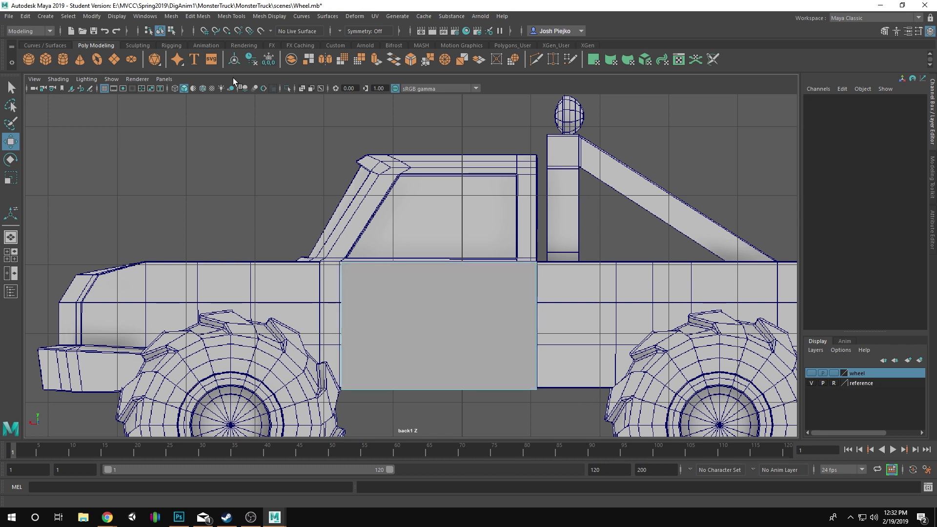
{"action": "left_click", "coordinate": [168, 79]}
{"action": "mouse_move", "coordinate": [206, 91]}
{"action": "left_click", "coordinate": [276, 90]}
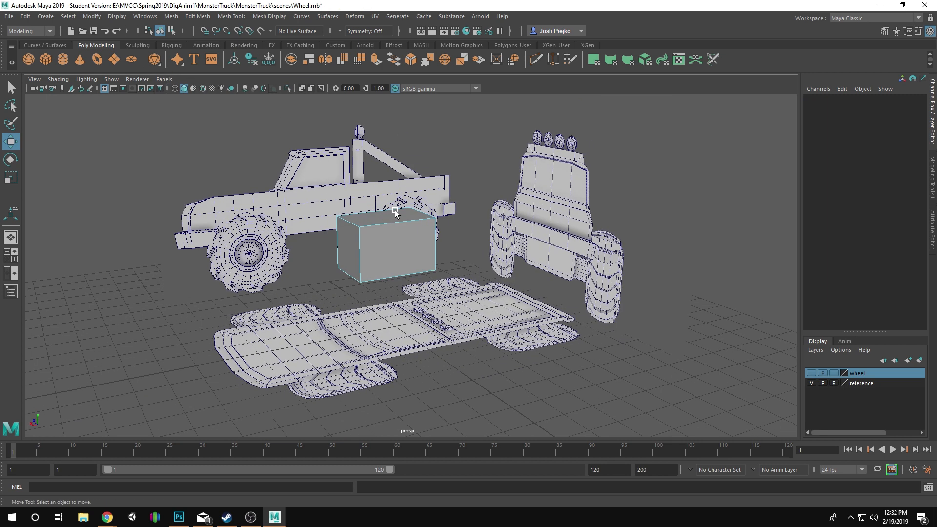
Step: Select the cube's left end face and view it from the back orthographic camera
{"action": "left_click", "coordinate": [343, 254]}
{"action": "left_click_drag", "start_coordinate": [342, 254], "coordinate": [396, 244], "text": "alt"}
{"action": "left_click", "coordinate": [167, 79]}
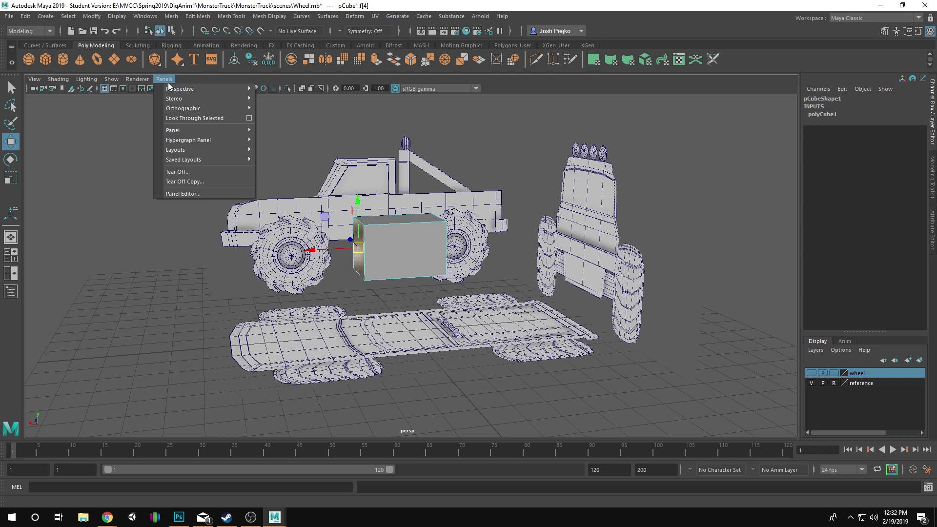
{"action": "mouse_move", "coordinate": [239, 108]}
{"action": "left_click", "coordinate": [274, 108]}
{"action": "scroll", "coordinate": [306, 329], "scroll_direction": "up", "scroll_amount": 3}
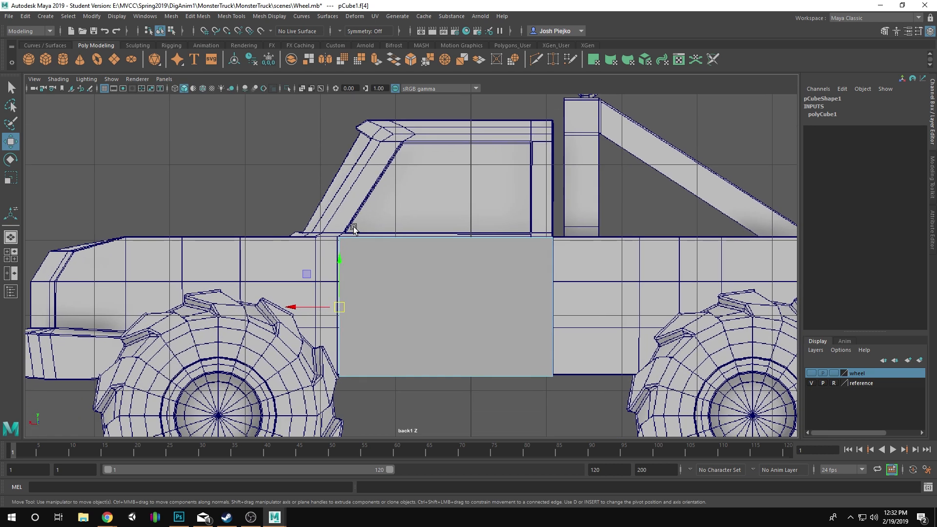
Step: Extrude the left face twice toward the truck's front and hide the viewport grid
{"action": "left_click_drag", "start_coordinate": [301, 313], "coordinate": [273, 308], "text": "shift"}
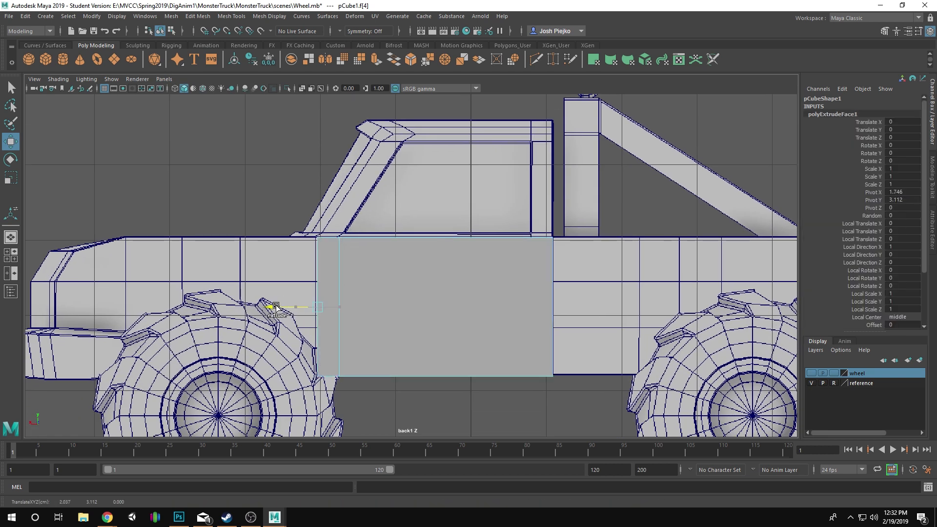
{"action": "middle_click_drag", "start_coordinate": [273, 312], "coordinate": [352, 312], "text": "alt"}
{"action": "left_click_drag", "start_coordinate": [352, 308], "coordinate": [274, 305], "text": "shift"}
{"action": "middle_click_drag", "start_coordinate": [280, 316], "coordinate": [315, 320], "text": "alt"}
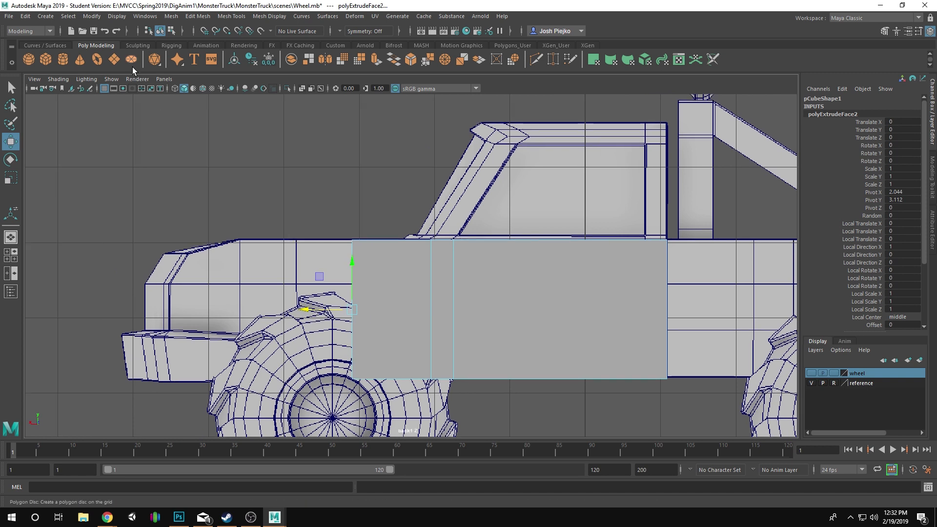
{"action": "left_click", "coordinate": [112, 78]}
{"action": "left_click", "coordinate": [154, 472]}
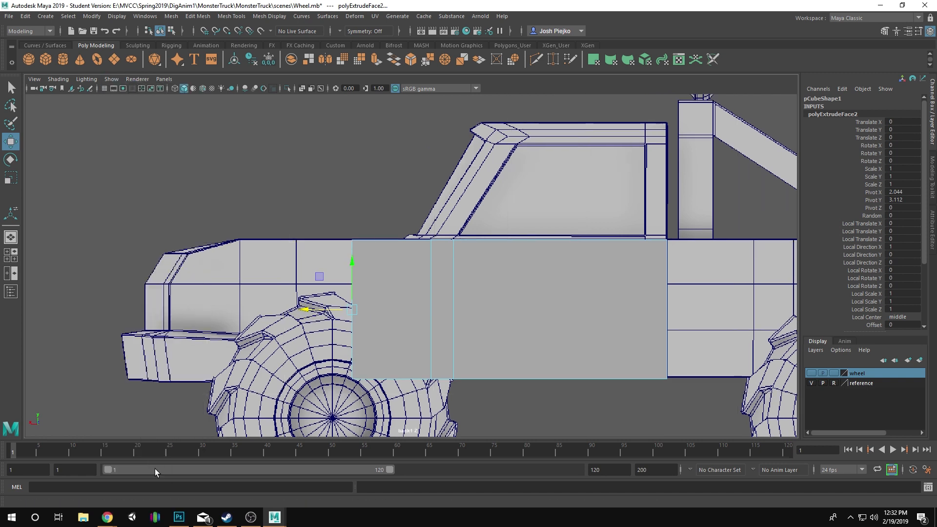
Step: Extrude further sections forward until the body reaches the front bumper
{"action": "scroll", "coordinate": [224, 320], "scroll_direction": "up", "scroll_amount": 3}
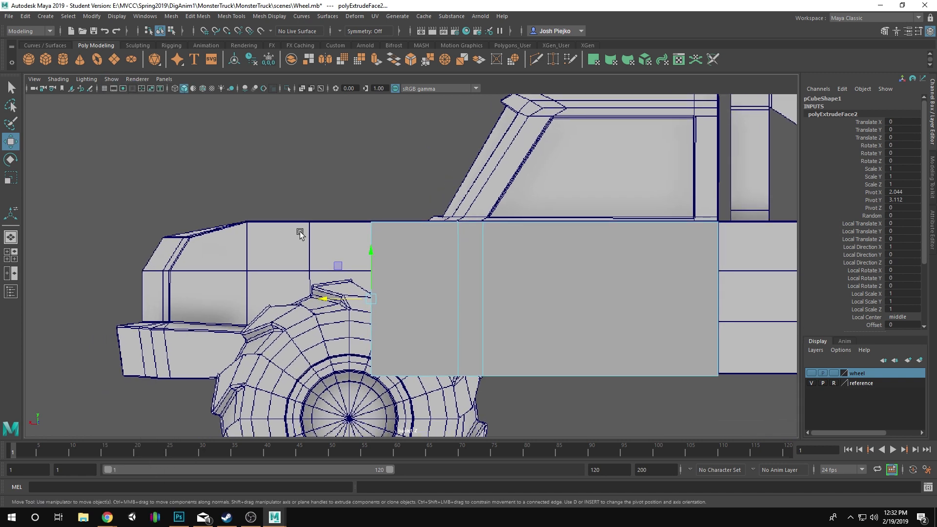
{"action": "scroll", "coordinate": [361, 304], "scroll_direction": "up", "scroll_amount": 2}
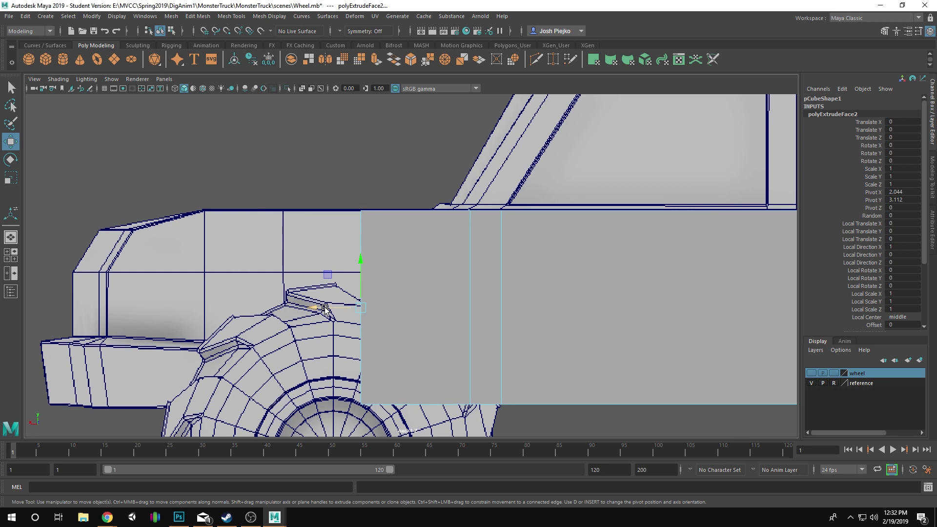
{"action": "left_click_drag", "start_coordinate": [325, 309], "coordinate": [159, 298], "text": "shift"}
{"action": "middle_click_drag", "start_coordinate": [177, 306], "coordinate": [241, 292], "text": "alt"}
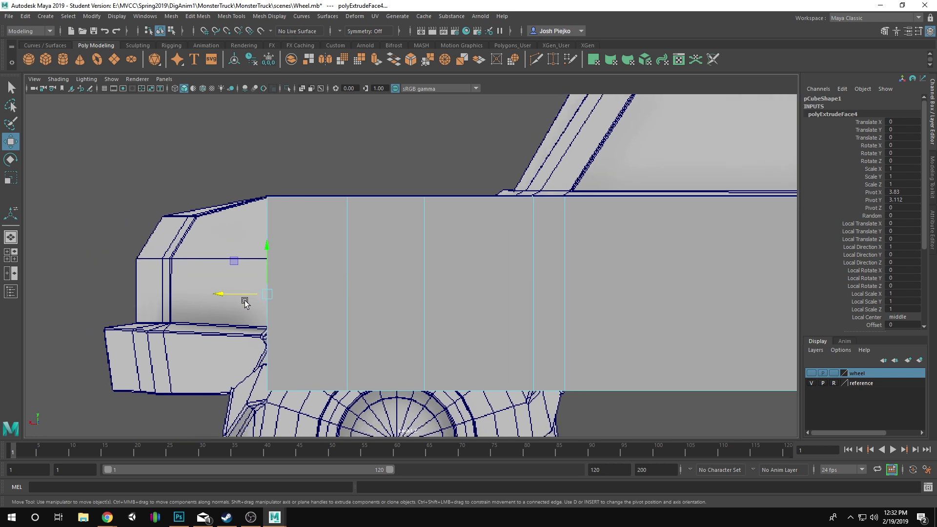
{"action": "left_click_drag", "start_coordinate": [224, 295], "coordinate": [133, 294], "text": "shift"}
{"action": "middle_click_drag", "start_coordinate": [532, 274], "coordinate": [68, 265], "text": "alt"}
{"action": "left_click_drag", "start_coordinate": [343, 234], "coordinate": [498, 295]}
Step: Select the rear end face and extrude it back out to the rear bumper
{"action": "left_click_drag", "start_coordinate": [193, 146], "coordinate": [332, 436], "text": "ctrl"}
{"action": "middle_click_drag", "start_coordinate": [424, 379], "coordinate": [382, 372], "text": "alt"}
{"action": "left_click_drag", "start_coordinate": [298, 271], "coordinate": [435, 282], "text": "shift"}
{"action": "middle_click_drag", "start_coordinate": [435, 282], "coordinate": [314, 308], "text": "alt"}
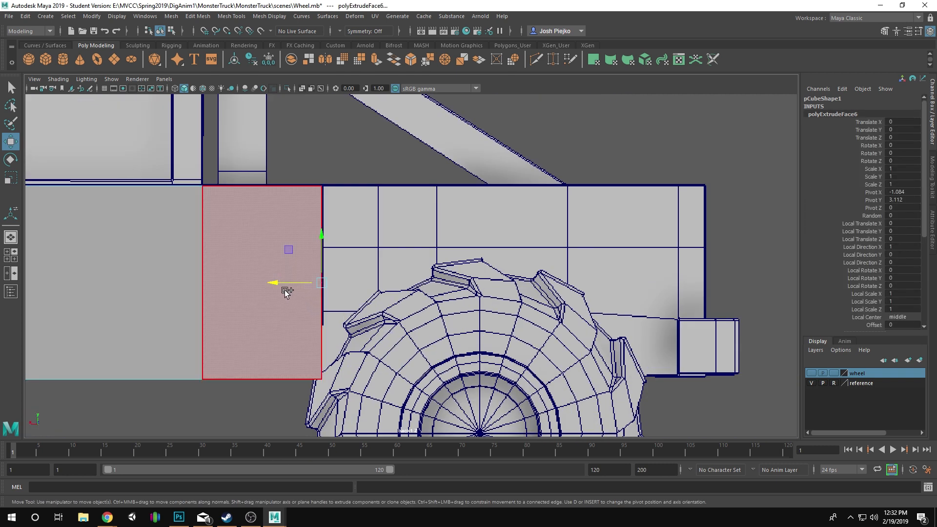
{"action": "left_click_drag", "start_coordinate": [283, 286], "coordinate": [666, 279], "text": "shift"}
{"action": "right_click_drag", "start_coordinate": [643, 284], "coordinate": [400, 278], "text": "alt"}
Step: Zoom to frame the cab and body, then switch the body to face editing
{"action": "right_click_drag", "start_coordinate": [312, 270], "coordinate": [617, 299]}
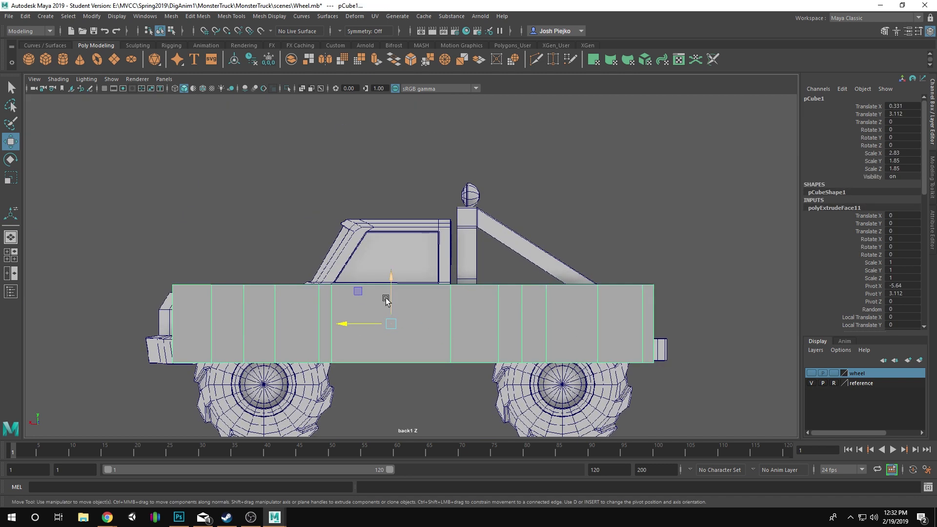
{"action": "right_click_drag", "start_coordinate": [386, 300], "coordinate": [492, 312], "text": "alt"}
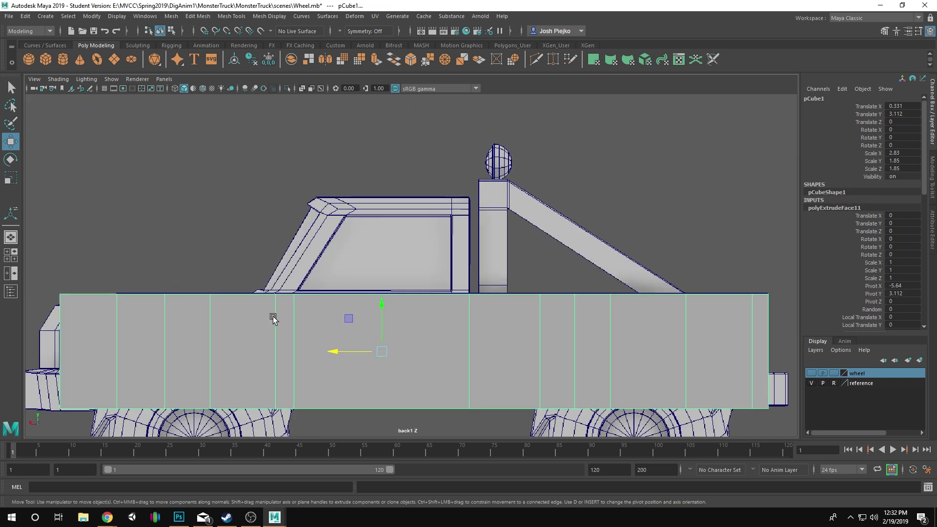
{"action": "right_click_drag", "start_coordinate": [274, 318], "coordinate": [344, 322], "text": "alt"}
{"action": "right_click_drag", "start_coordinate": [292, 300], "coordinate": [308, 331]}
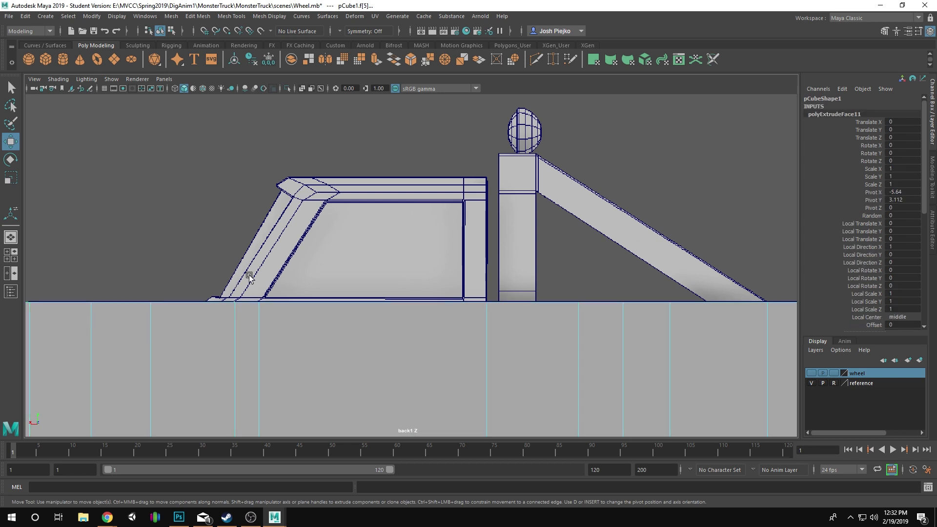
Step: Select a top face of the body in the perspective view
{"action": "left_click", "coordinate": [171, 80]}
{"action": "mouse_move", "coordinate": [219, 88]}
{"action": "left_click", "coordinate": [284, 89]}
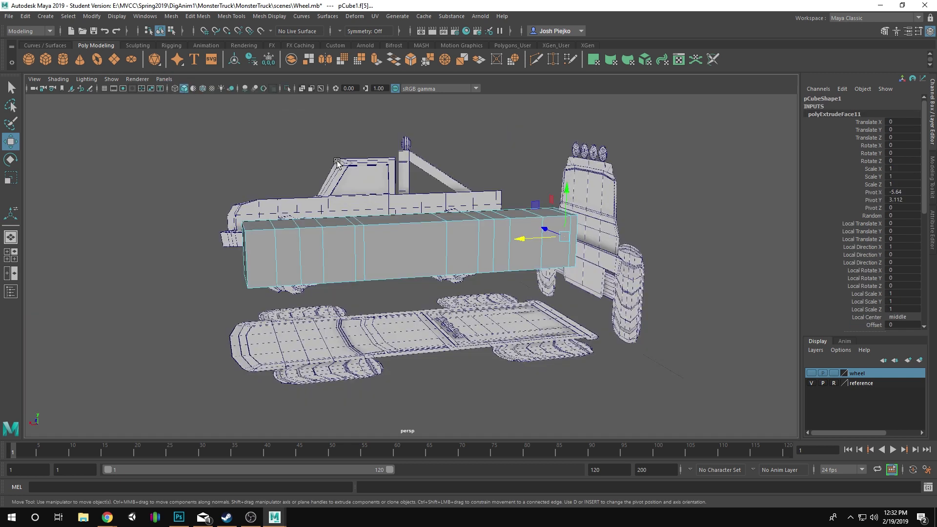
{"action": "left_click_drag", "start_coordinate": [356, 153], "coordinate": [320, 133], "text": "alt"}
{"action": "left_click", "coordinate": [383, 191]}
Step: Extrude the selected top face upward in the back view to form the cab
{"action": "left_click", "coordinate": [164, 79]}
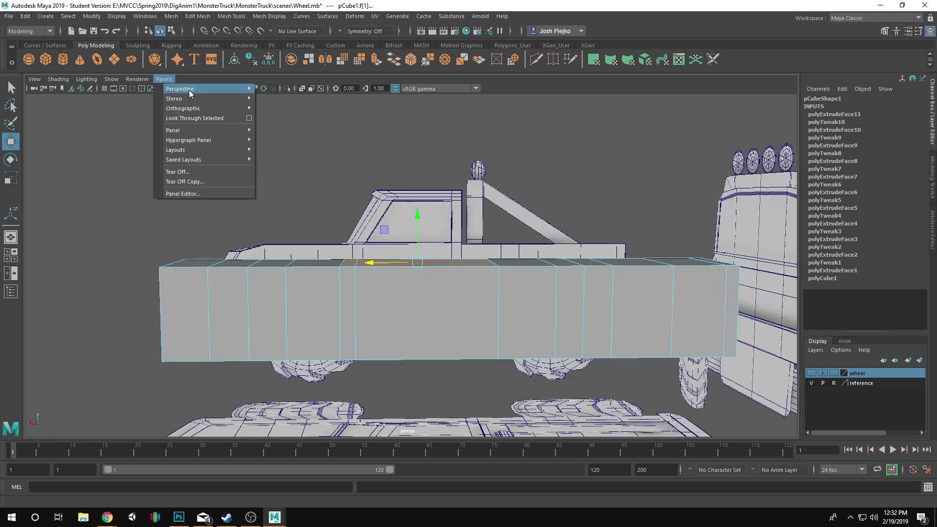
{"action": "mouse_move", "coordinate": [210, 108]}
{"action": "left_click", "coordinate": [276, 108]}
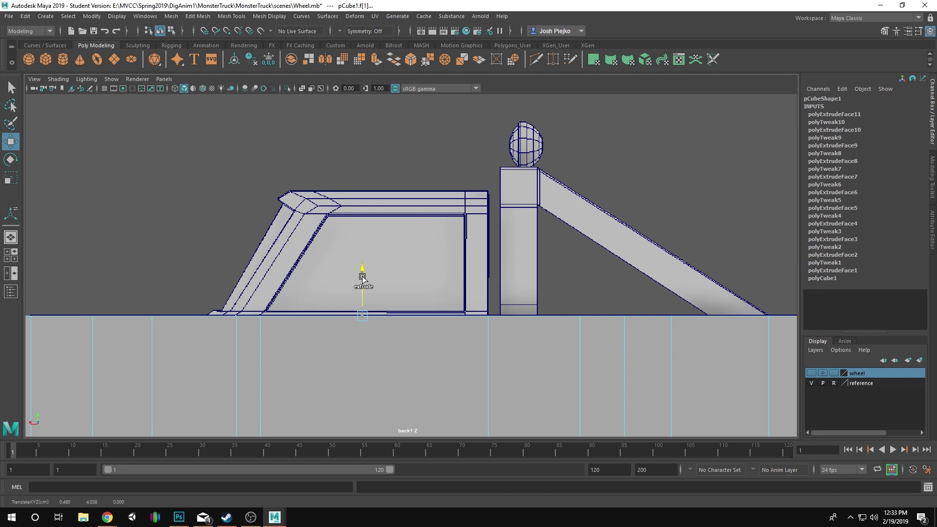
{"action": "left_click_drag", "start_coordinate": [362, 277], "coordinate": [358, 148], "text": "shift"}
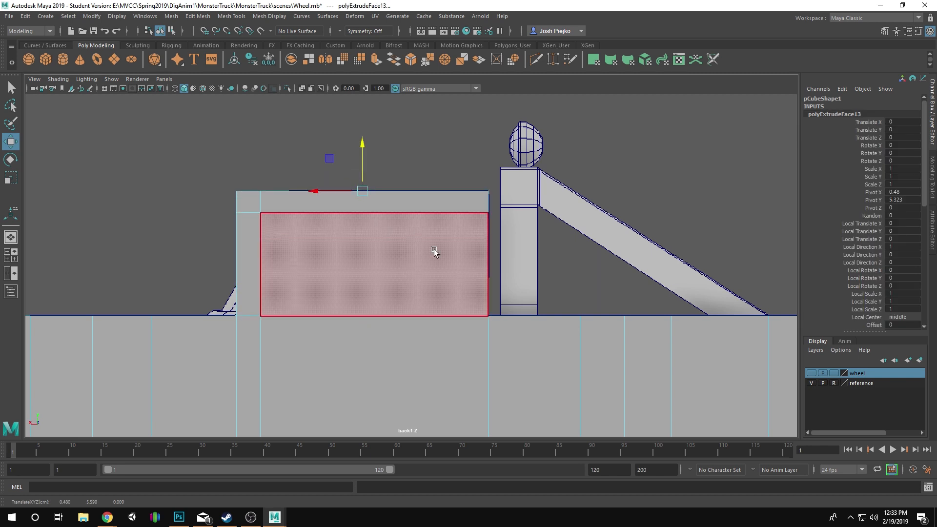
{"action": "scroll", "coordinate": [425, 259], "scroll_direction": "down", "scroll_amount": 5}
Step: Select the whole truck body and bring up the orthographic camera list
{"action": "left_click", "coordinate": [595, 189]}
{"action": "left_click", "coordinate": [437, 340]}
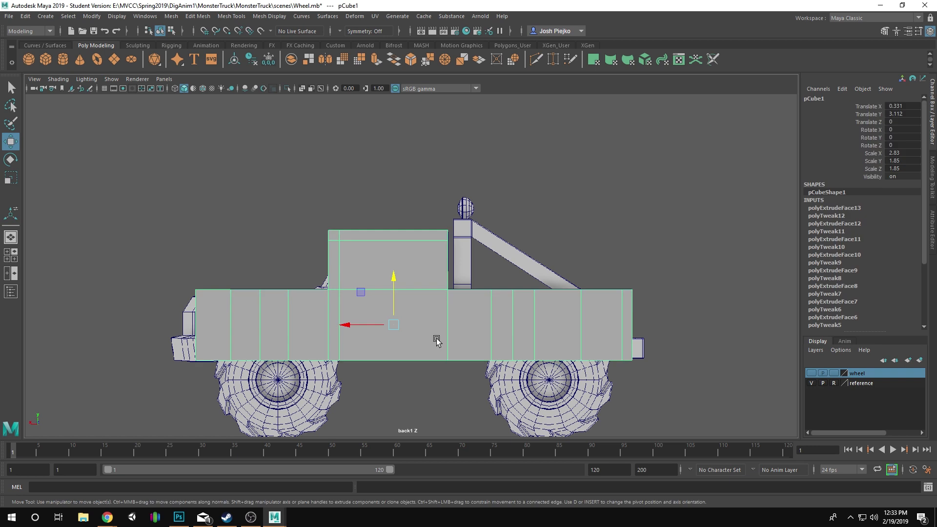
{"action": "left_click", "coordinate": [173, 79]}
{"action": "mouse_move", "coordinate": [193, 109]}
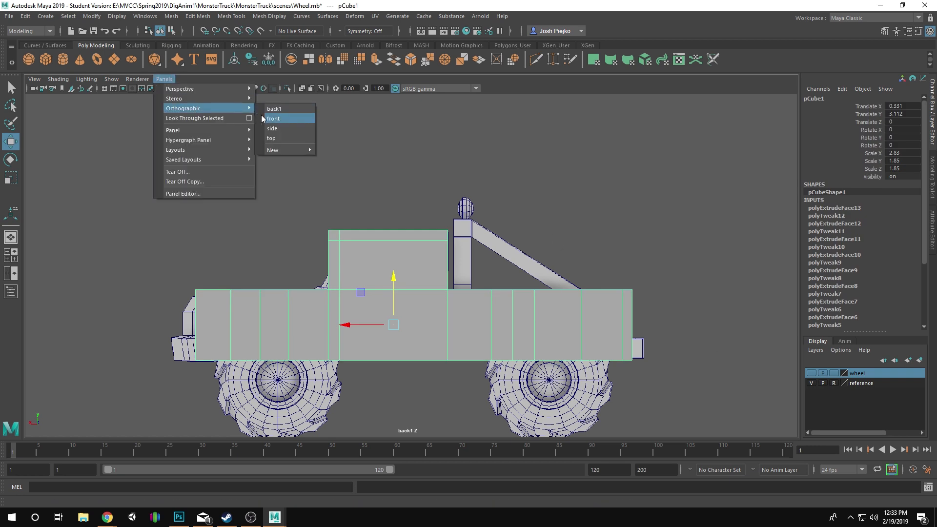
Step: Switch the viewport from the front camera to the side orthographic camera
{"action": "left_click", "coordinate": [291, 119]}
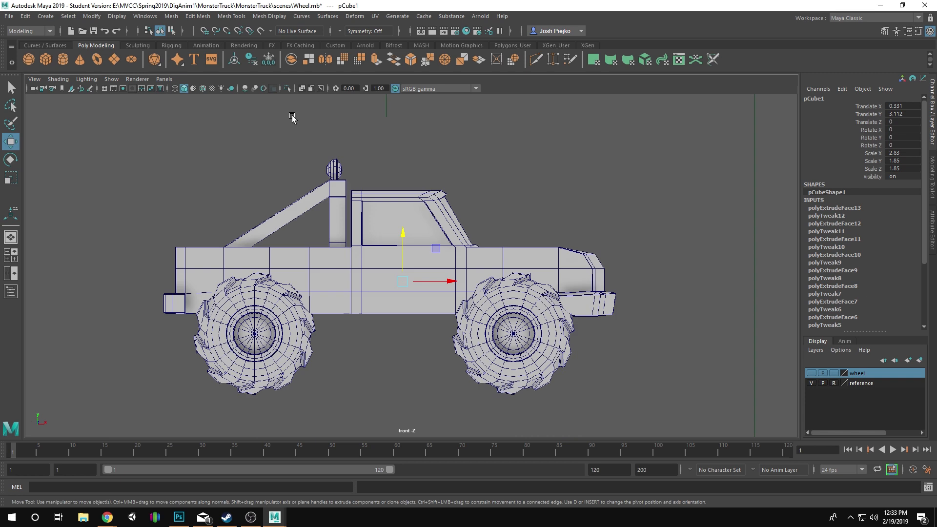
{"action": "left_click", "coordinate": [164, 78]}
{"action": "mouse_move", "coordinate": [195, 108]}
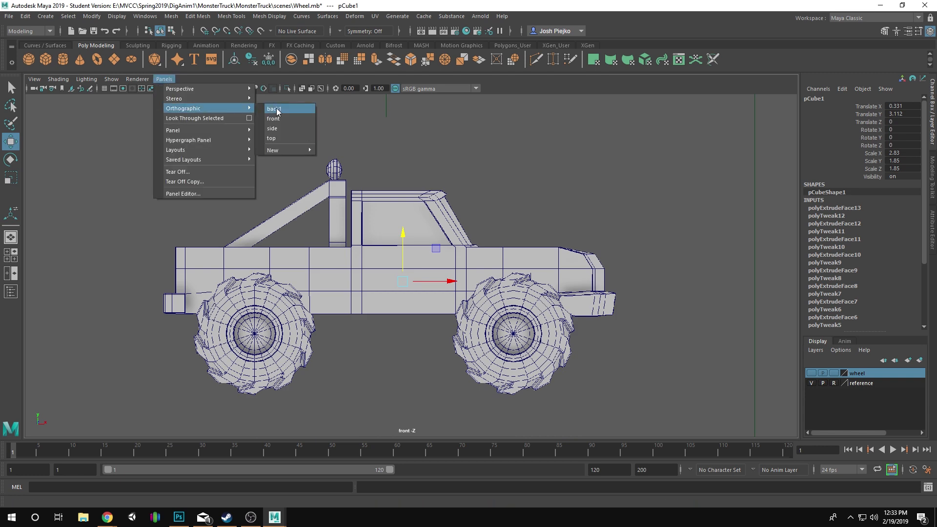
{"action": "left_click", "coordinate": [283, 128]}
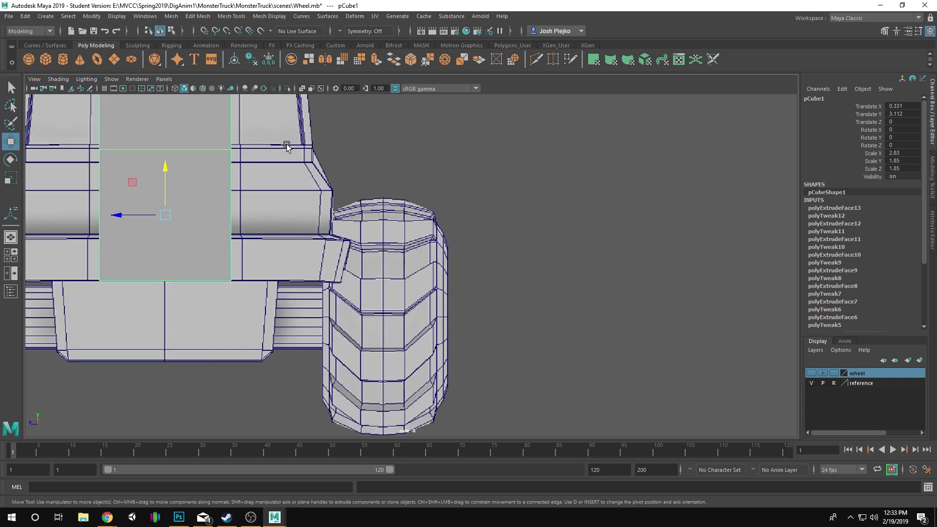
{"action": "scroll", "coordinate": [334, 235], "scroll_direction": "down", "scroll_amount": 5}
{"action": "scroll", "coordinate": [337, 239], "scroll_direction": "up", "scroll_amount": 3}
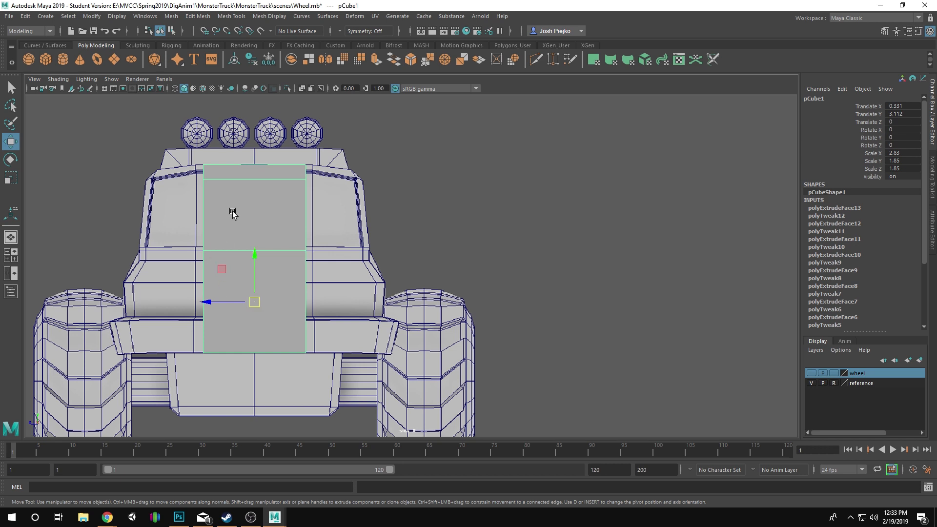
Step: Move the box's vertices so its left edge snaps to the truck's centreline
{"action": "right_click_drag", "start_coordinate": [247, 220], "coordinate": [195, 215]}
{"action": "left_click_drag", "start_coordinate": [123, 140], "coordinate": [404, 470]}
{"action": "left_click_drag", "start_coordinate": [222, 259], "coordinate": [262, 247]}
{"action": "middle_click_drag", "start_coordinate": [228, 226], "coordinate": [259, 253], "text": "alt"}
{"action": "left_click_drag", "start_coordinate": [222, 155], "coordinate": [346, 420]}
{"action": "scroll", "coordinate": [328, 312], "scroll_direction": "up", "scroll_amount": 2}
{"action": "key", "text": "x"}
{"action": "left_click_drag", "start_coordinate": [225, 289], "coordinate": [260, 278]}
{"action": "middle_click_drag", "start_coordinate": [405, 327], "coordinate": [387, 305], "text": "alt"}
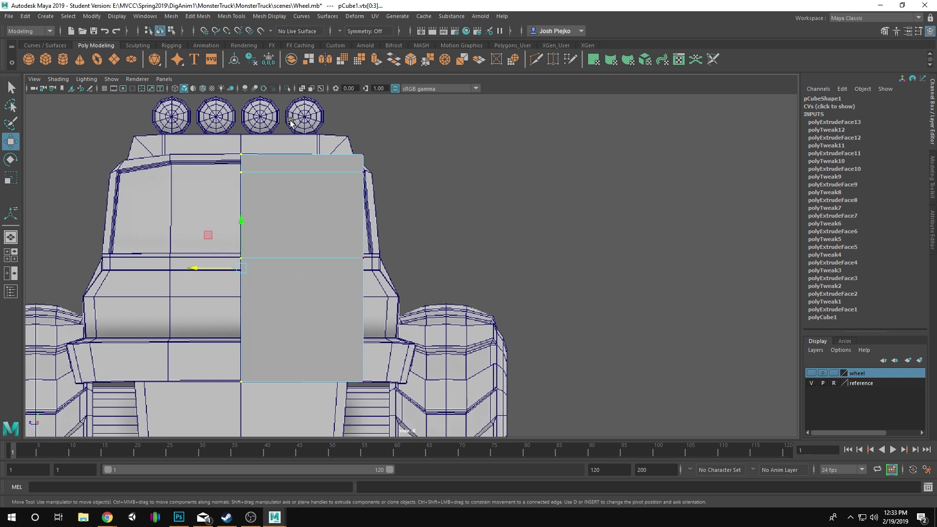
Step: Widen the box's right-edge vertices out to the cab's right side
{"action": "left_click_drag", "start_coordinate": [303, 132], "coordinate": [469, 395]}
{"action": "left_click_drag", "start_coordinate": [314, 268], "coordinate": [276, 205]}
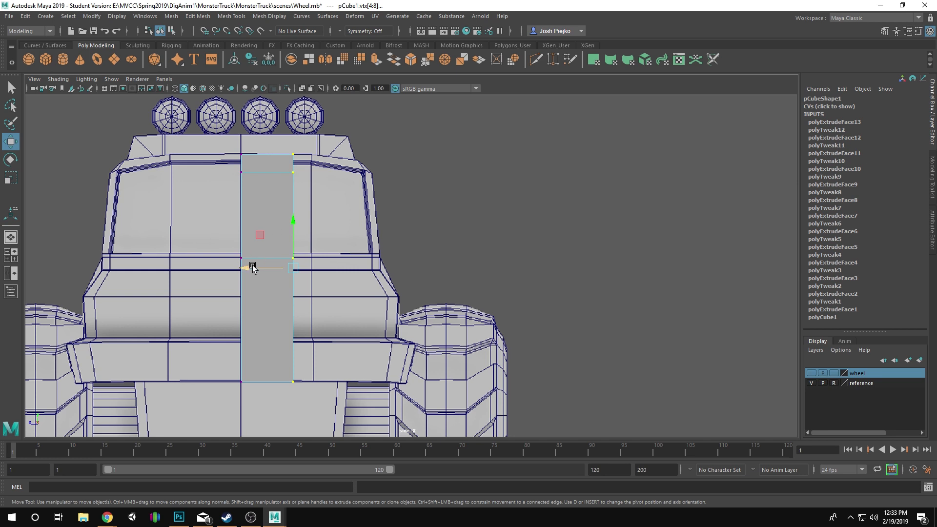
{"action": "left_click_drag", "start_coordinate": [246, 269], "coordinate": [335, 265]}
{"action": "right_click_drag", "start_coordinate": [334, 264], "coordinate": [325, 206]}
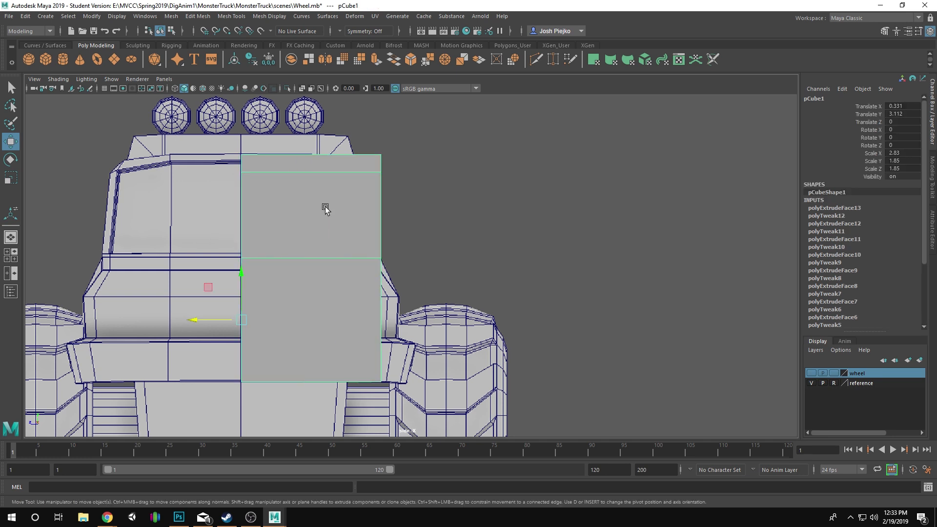
Step: Cut a vertical edge loop down the box's centre with Multi-Cut
{"action": "left_click", "coordinate": [887, 31]}
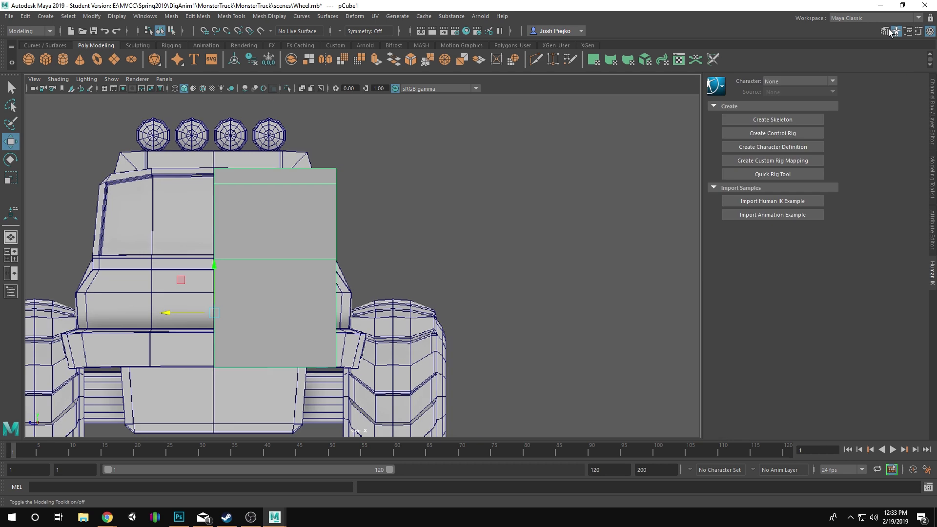
{"action": "left_click", "coordinate": [832, 365]}
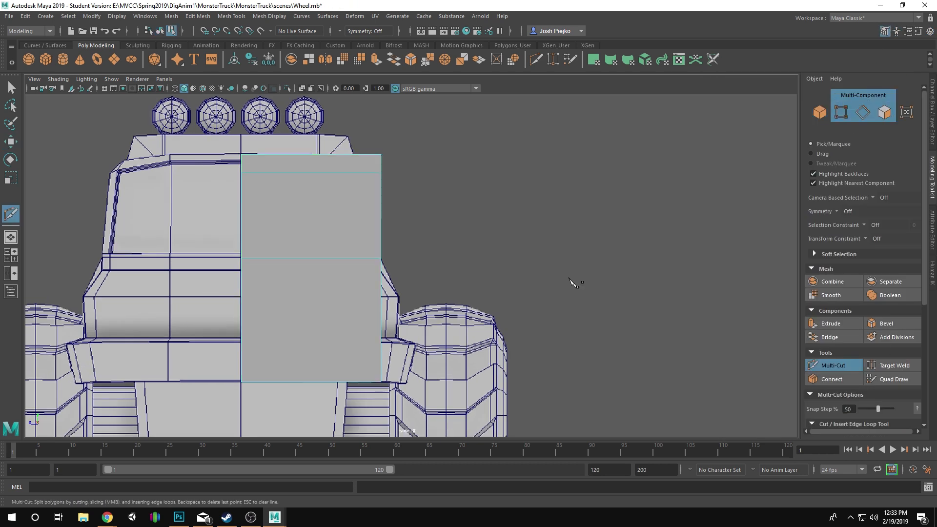
{"action": "left_click", "coordinate": [331, 162], "text": "ctrl+shift"}
{"action": "key", "text": "w"}
{"action": "middle_click_drag", "start_coordinate": [311, 211], "coordinate": [324, 214], "text": "alt"}
Step: Try widening the lower block's right-edge vertices, then undo it and return to object mode
{"action": "key", "text": "F9"}
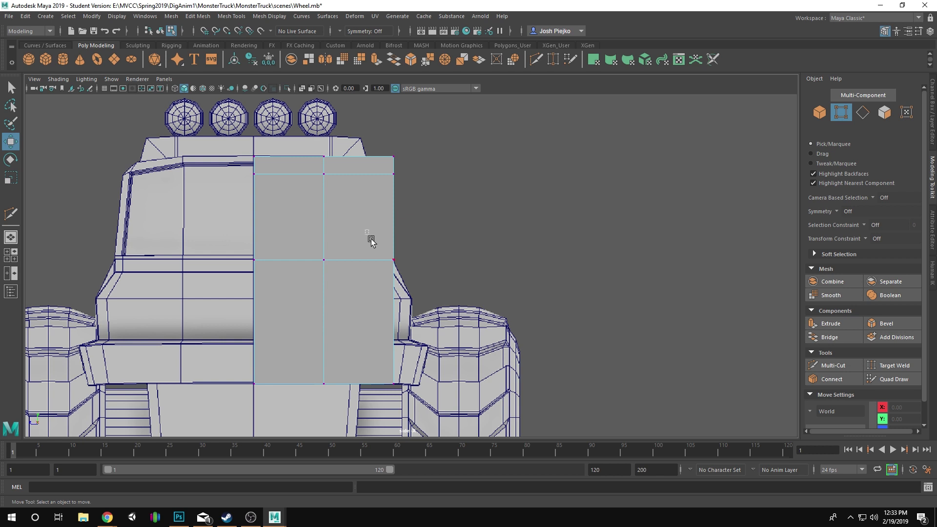
{"action": "left_click_drag", "start_coordinate": [371, 241], "coordinate": [496, 389]}
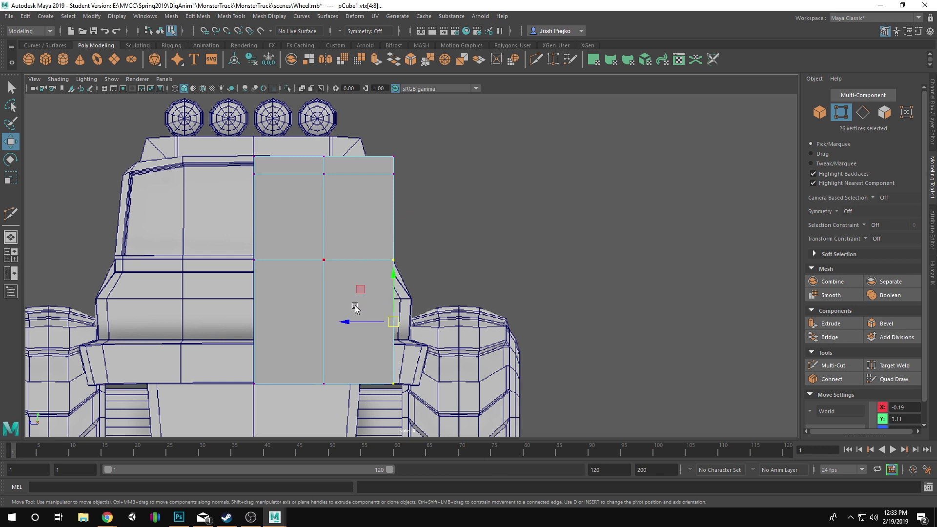
{"action": "left_click_drag", "start_coordinate": [344, 321], "coordinate": [378, 316]}
{"action": "key", "text": "ctrl+z"}
{"action": "key", "text": "F8"}
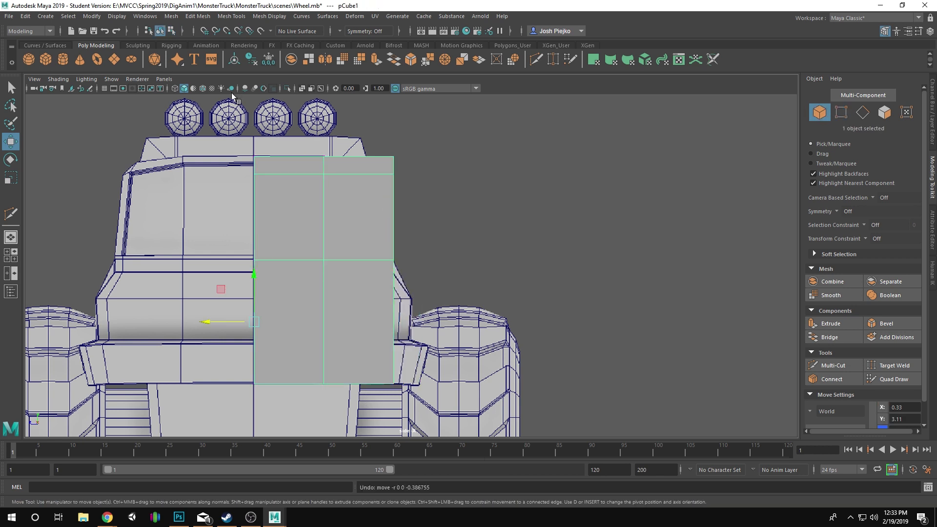
{"action": "left_click", "coordinate": [164, 78]}
Step: In the back1 view, temporarily lift the body block to check the truck, then undo
{"action": "mouse_move", "coordinate": [200, 108]}
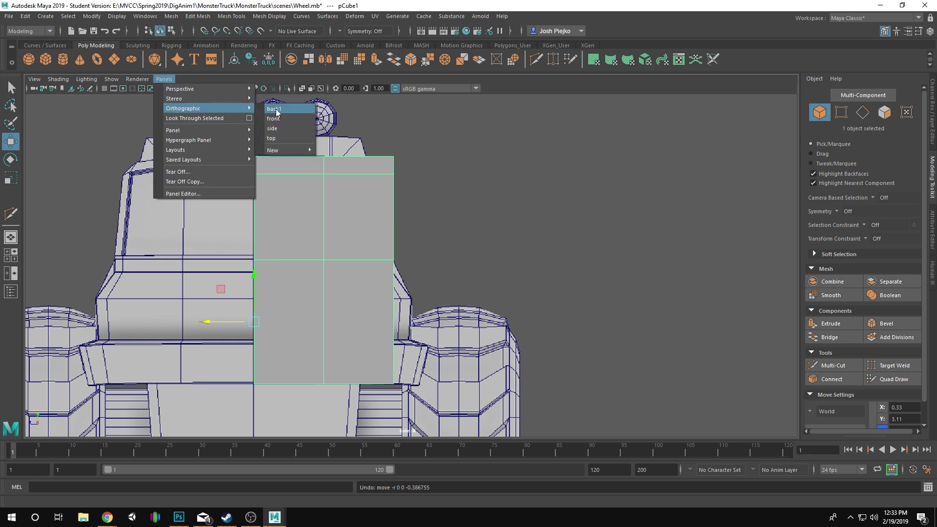
{"action": "left_click", "coordinate": [277, 109]}
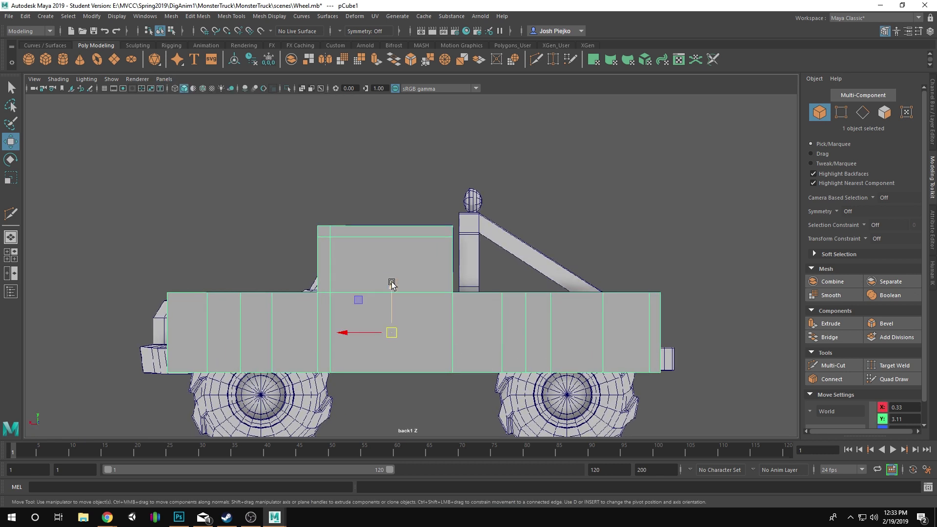
{"action": "left_click_drag", "start_coordinate": [392, 283], "coordinate": [357, 47]}
{"action": "key", "text": "ctrl+z"}
{"action": "middle_click_drag", "start_coordinate": [437, 228], "coordinate": [422, 226], "text": "alt"}
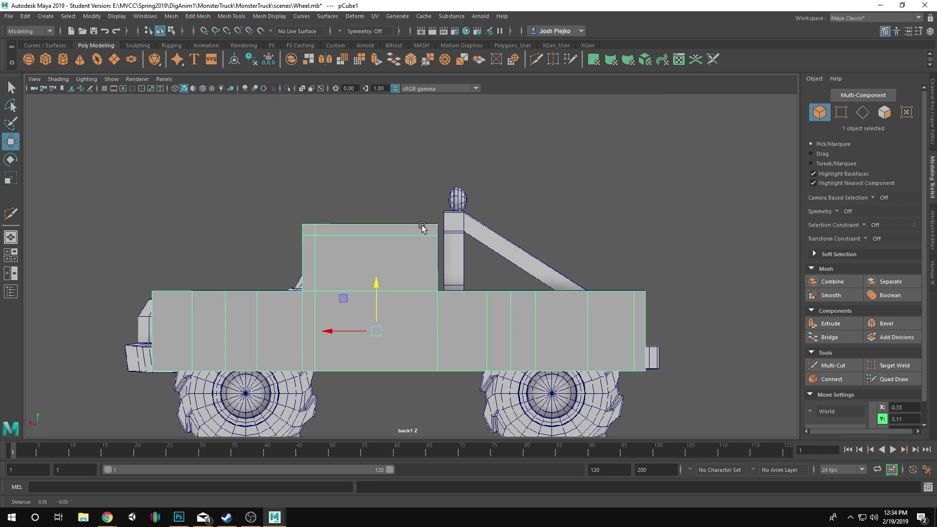
{"action": "scroll", "coordinate": [238, 334], "scroll_direction": "up", "scroll_amount": 2}
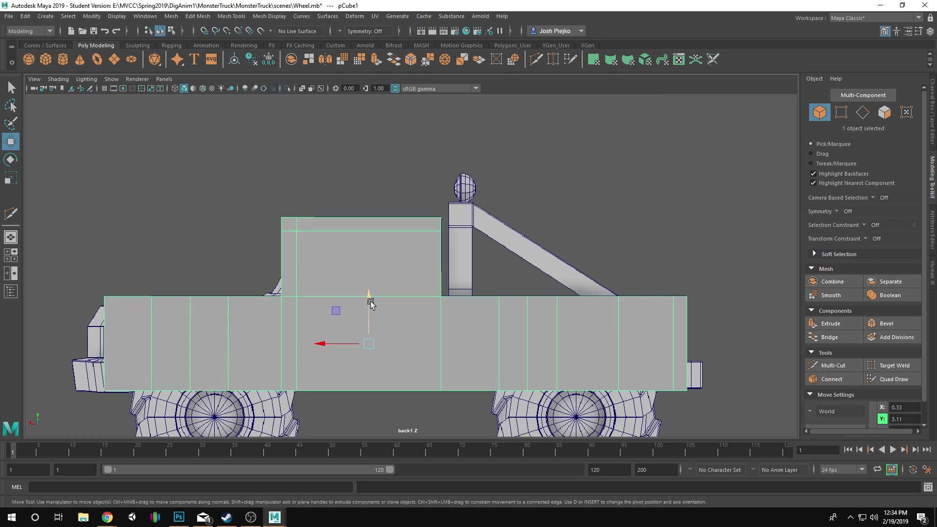
{"action": "left_click_drag", "start_coordinate": [371, 304], "coordinate": [368, 83]}
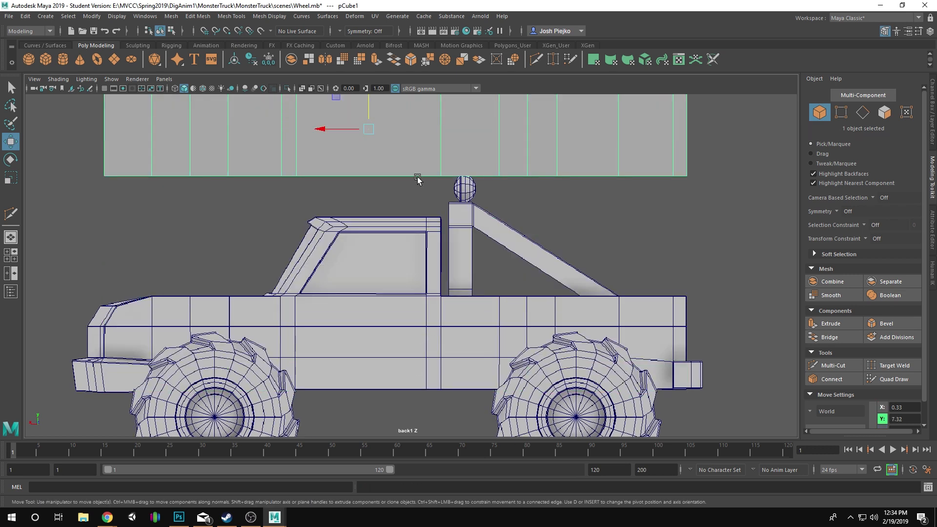
{"action": "key", "text": "ctrl+z"}
{"action": "key", "text": "ctrl+z"}
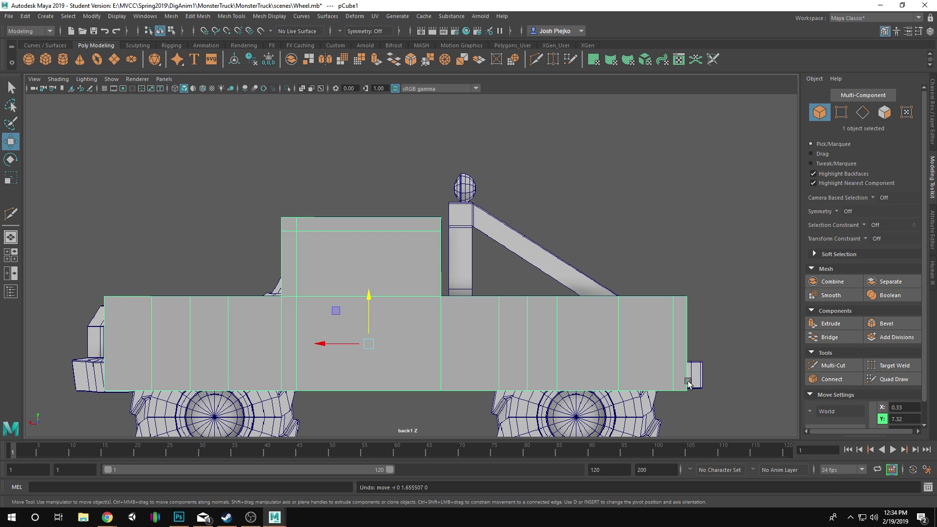
Step: Multi-Cut a new vertical edge loop and select it
{"action": "left_click", "coordinate": [825, 365]}
{"action": "key", "text": "Return"}
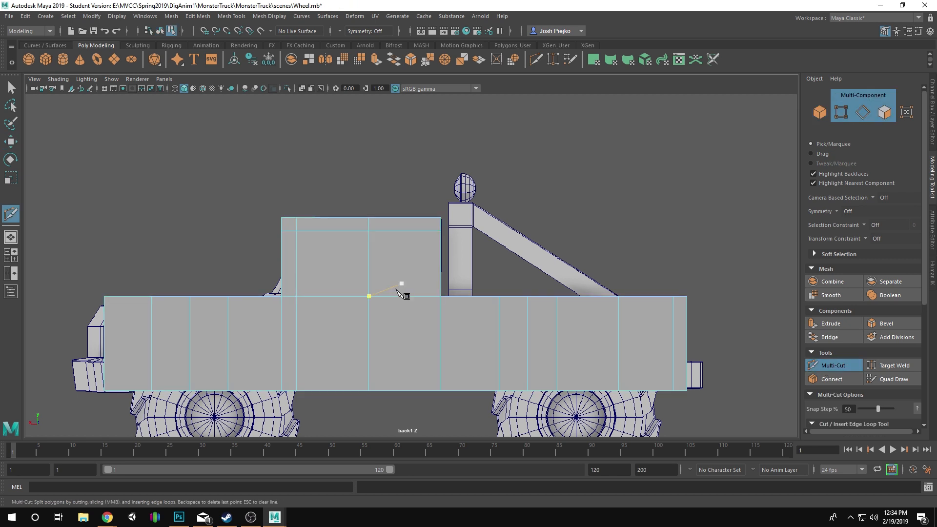
{"action": "key", "text": "w"}
{"action": "double_click", "coordinate": [368, 244]}
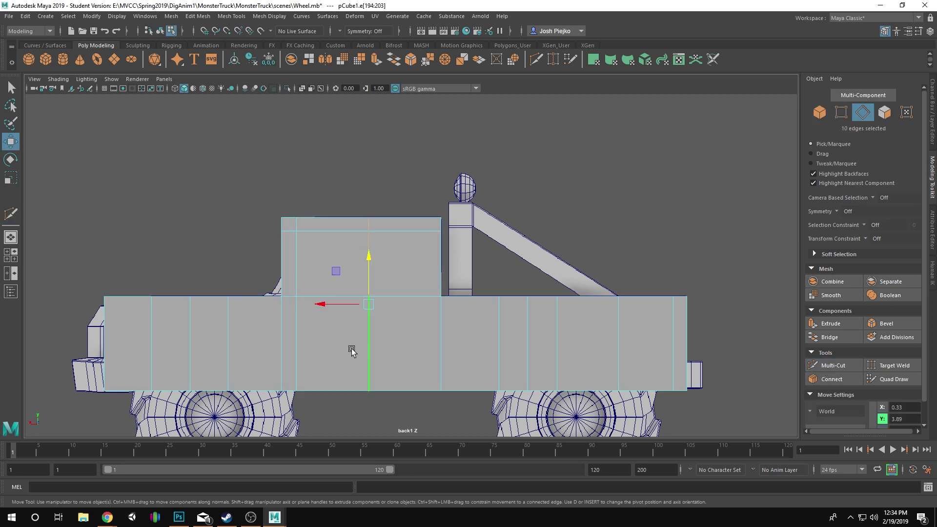
Step: Enable X-Ray shading and slide the new edge loop toward the cab's rear
{"action": "left_click", "coordinate": [58, 78]}
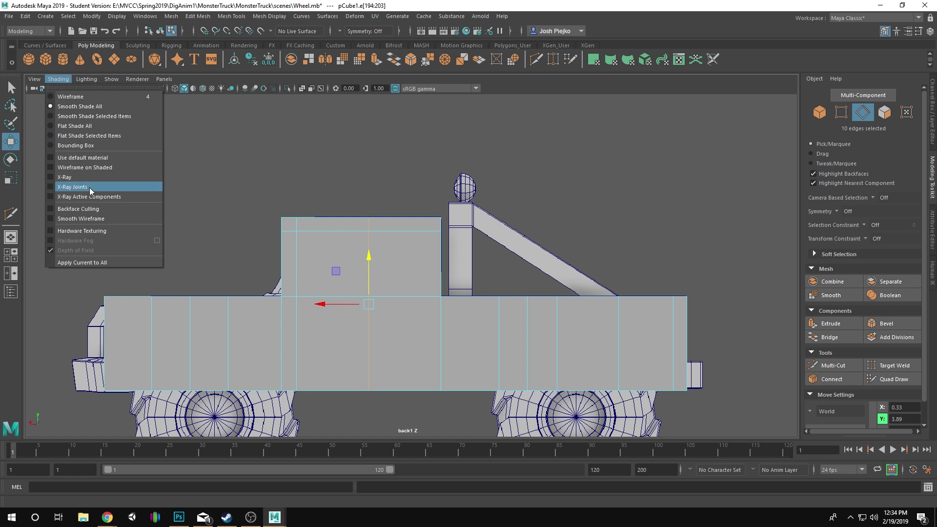
{"action": "left_click", "coordinate": [73, 179]}
{"action": "scroll", "coordinate": [351, 316], "scroll_direction": "up", "scroll_amount": 2}
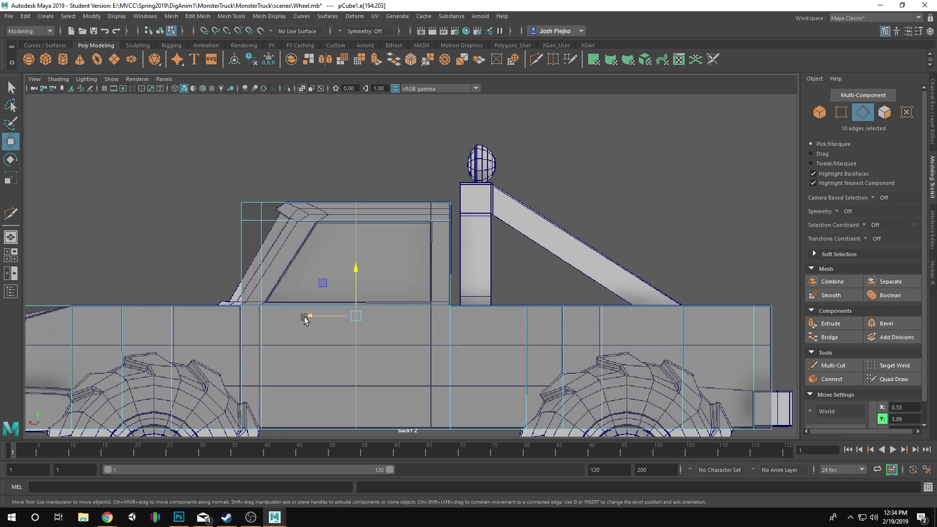
{"action": "left_click_drag", "start_coordinate": [304, 318], "coordinate": [385, 320]}
{"action": "middle_click_drag", "start_coordinate": [322, 325], "coordinate": [372, 330], "text": "alt"}
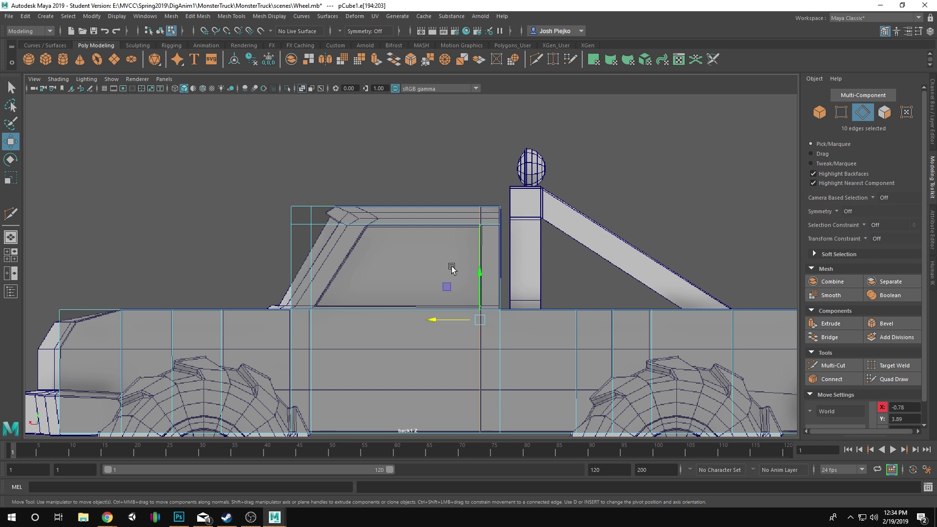
Step: Move the cab's front-top vertices back to follow the windshield slope
{"action": "key", "text": "F9"}
{"action": "left_click_drag", "start_coordinate": [253, 148], "coordinate": [342, 242]}
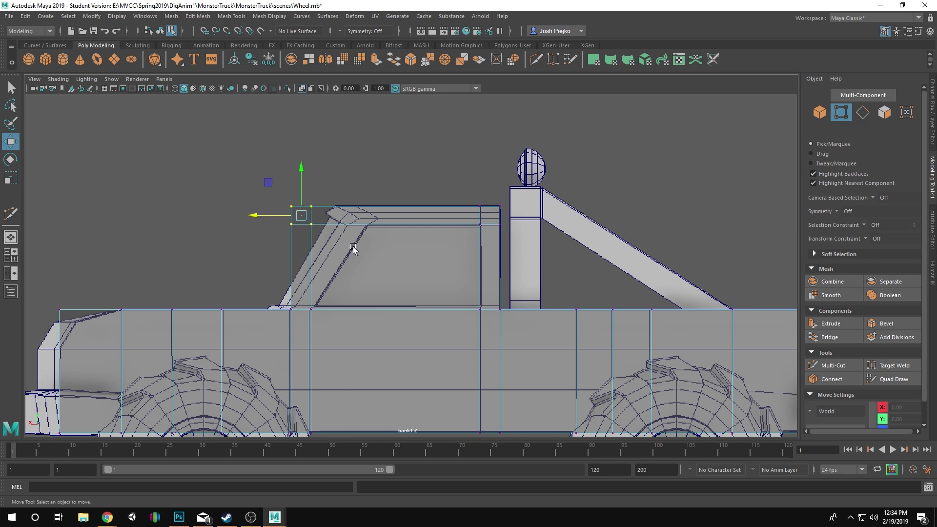
{"action": "left_click_drag", "start_coordinate": [253, 215], "coordinate": [308, 218]}
{"action": "left_click_drag", "start_coordinate": [289, 187], "coordinate": [331, 212]}
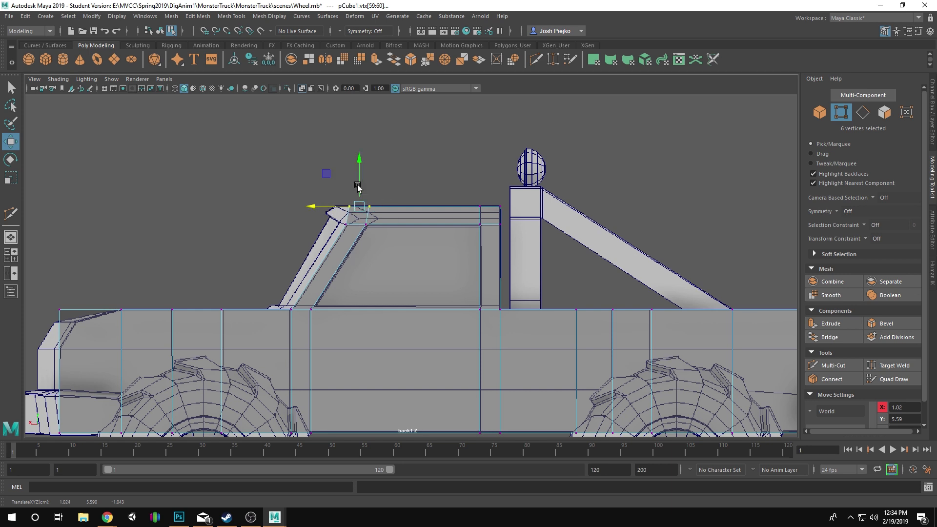
{"action": "left_click_drag", "start_coordinate": [314, 209], "coordinate": [320, 209]}
Step: Select the front-bottom vertices, then briefly lift the body box to compare against the truck
{"action": "middle_click_drag", "start_coordinate": [131, 332], "coordinate": [273, 265], "text": "alt"}
{"action": "left_click_drag", "start_coordinate": [189, 297], "coordinate": [224, 384]}
{"action": "middle_click_drag", "start_coordinate": [404, 308], "coordinate": [317, 313], "text": "alt"}
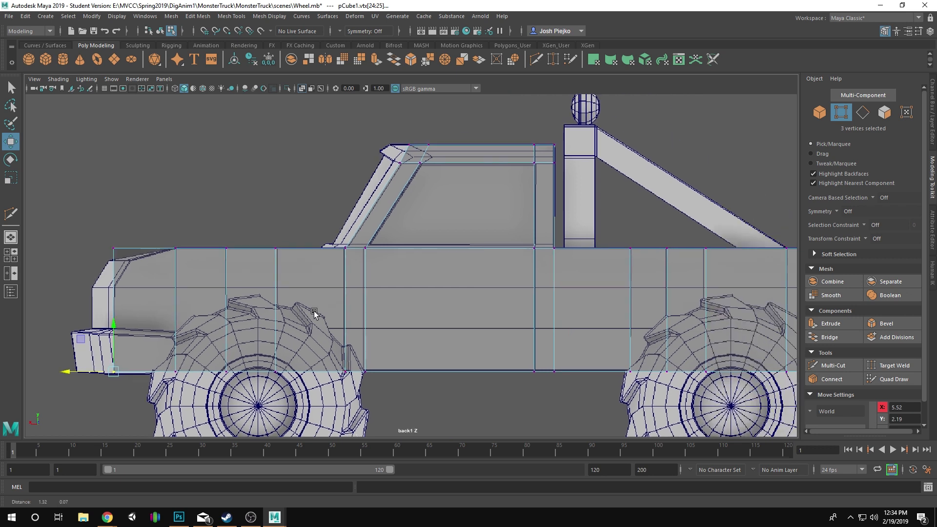
{"action": "key", "text": "F8"}
{"action": "left_click_drag", "start_coordinate": [462, 266], "coordinate": [434, 237]}
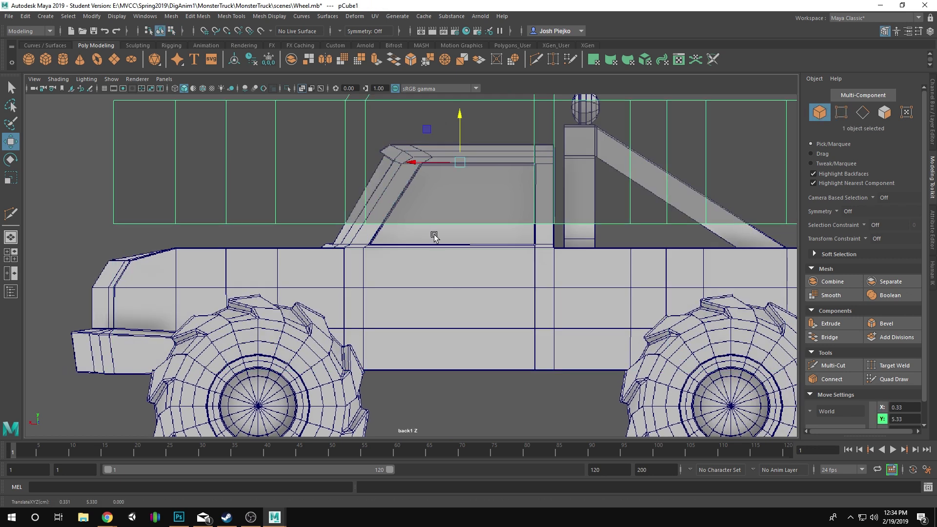
{"action": "middle_click_drag", "start_coordinate": [460, 287], "coordinate": [307, 292], "text": "alt"}
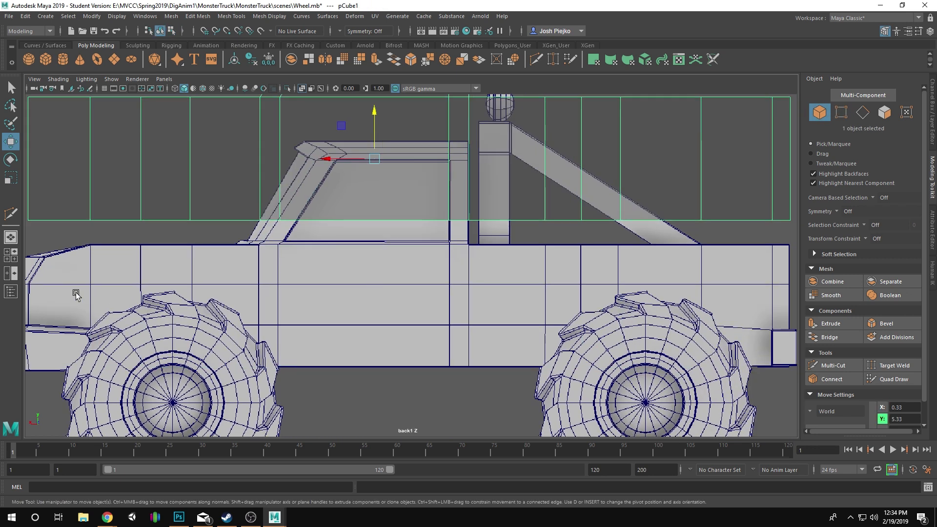
{"action": "scroll", "coordinate": [769, 292], "scroll_direction": "down", "scroll_amount": 2}
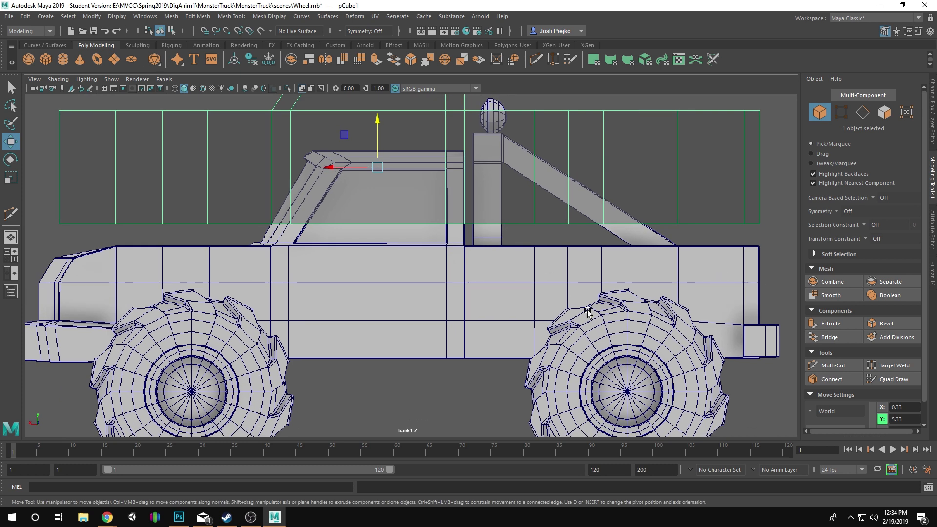
{"action": "key", "text": "ctrl+z"}
Step: Multi-Cut a horizontal edge loop along the body's side and raise it higher
{"action": "left_click", "coordinate": [833, 365]}
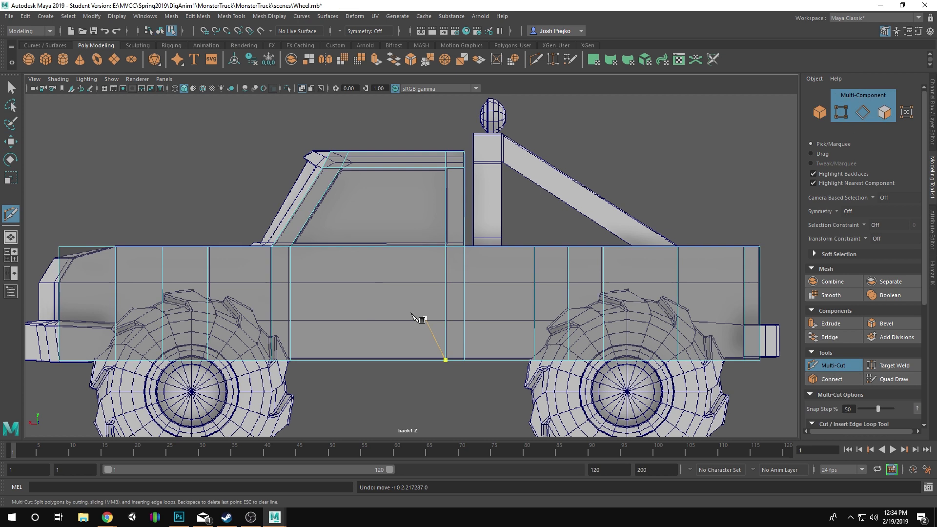
{"action": "left_click", "coordinate": [446, 289], "text": "ctrl"}
{"action": "key", "text": "w"}
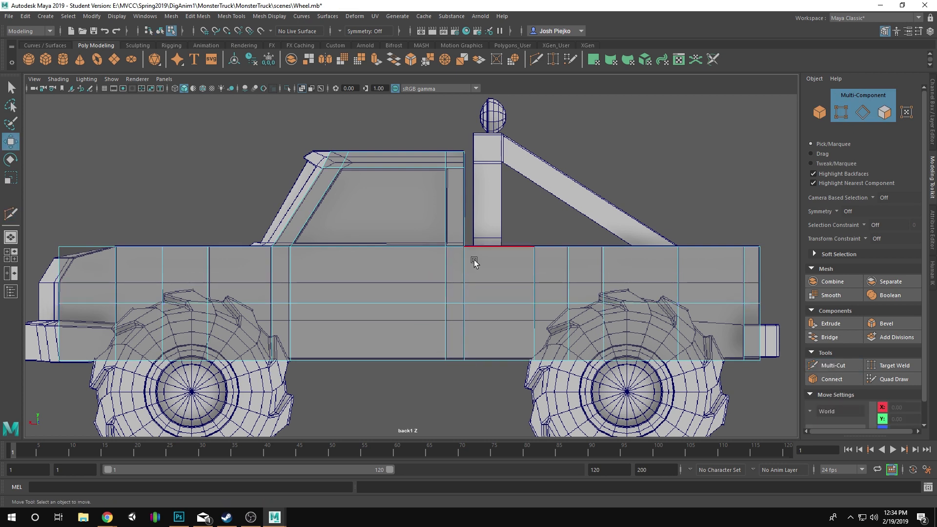
{"action": "double_click", "coordinate": [492, 303]}
{"action": "left_click_drag", "start_coordinate": [409, 259], "coordinate": [406, 240]}
Step: Multi-Cut a second horizontal edge loop lower on the body
{"action": "left_click", "coordinate": [848, 365]}
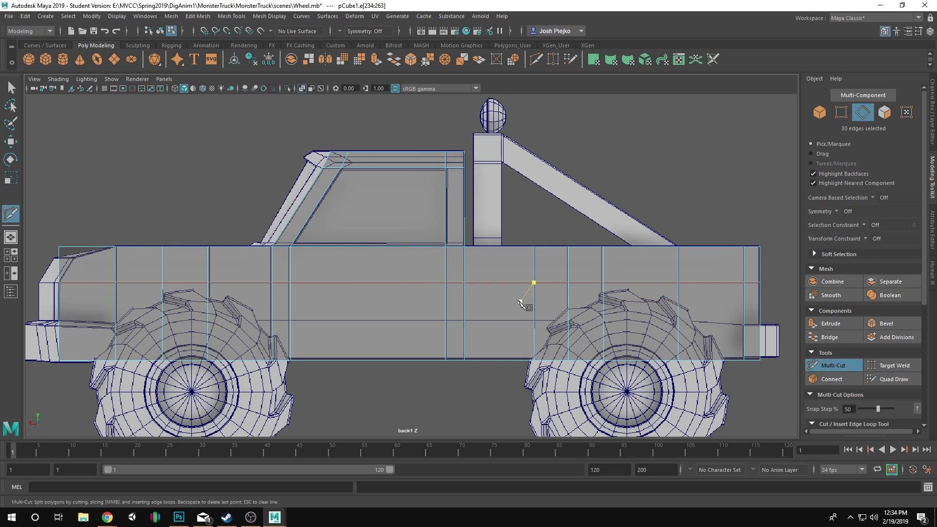
{"action": "left_click", "coordinate": [430, 324], "text": "ctrl+shift"}
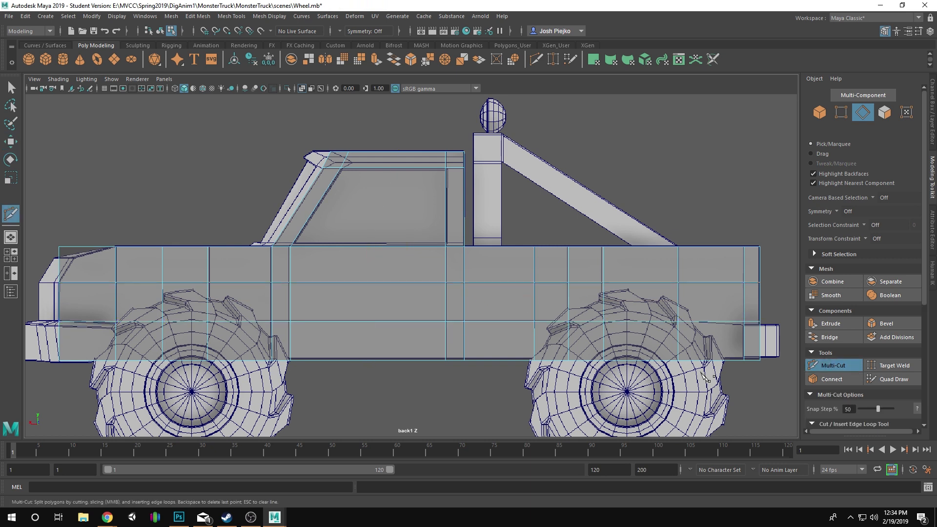
{"action": "key", "text": "w"}
Step: Zoom in on the front of the body and select its front-end vertices
{"action": "middle_click_drag", "start_coordinate": [269, 280], "coordinate": [358, 280], "text": "alt"}
{"action": "right_click_drag", "start_coordinate": [397, 266], "coordinate": [172, 271]}
{"action": "middle_click_drag", "start_coordinate": [172, 272], "coordinate": [262, 277], "text": "alt"}
{"action": "right_click_drag", "start_coordinate": [262, 277], "coordinate": [327, 324], "text": "alt"}
{"action": "left_click_drag", "start_coordinate": [144, 279], "coordinate": [281, 439]}
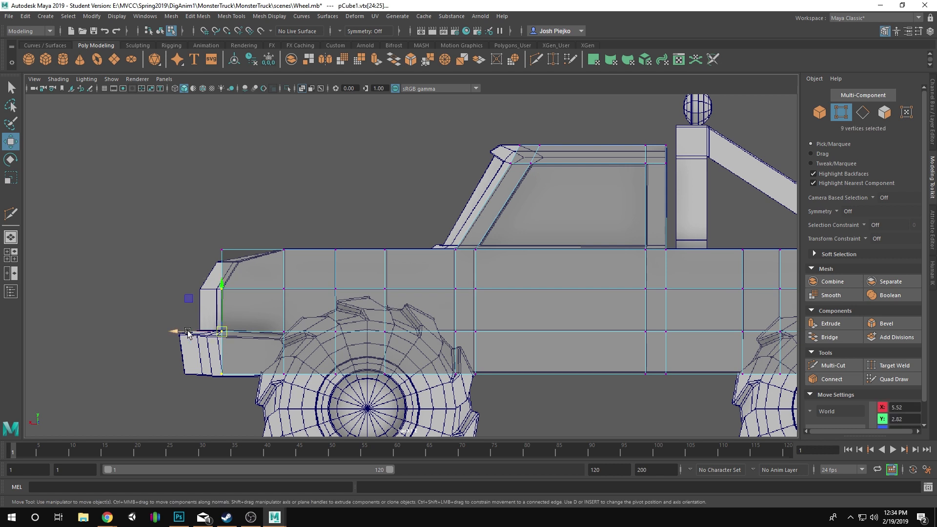
Step: Push the front-end vertices forward along X, then view the truck through the persp camera
{"action": "left_click_drag", "start_coordinate": [194, 322], "coordinate": [173, 323]}
{"action": "left_click", "coordinate": [164, 78]}
{"action": "mouse_move", "coordinate": [195, 89]}
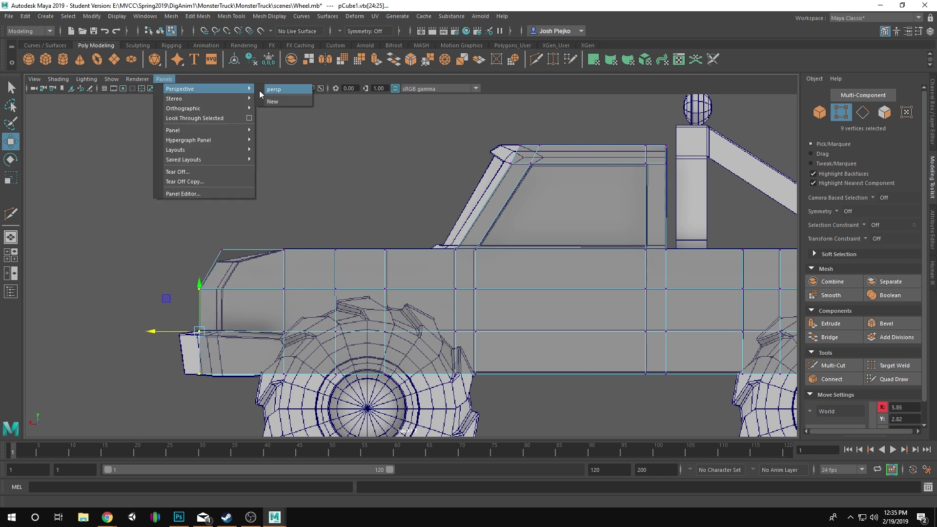
{"action": "left_click", "coordinate": [266, 90]}
{"action": "left_click_drag", "start_coordinate": [390, 225], "coordinate": [391, 254], "text": "alt"}
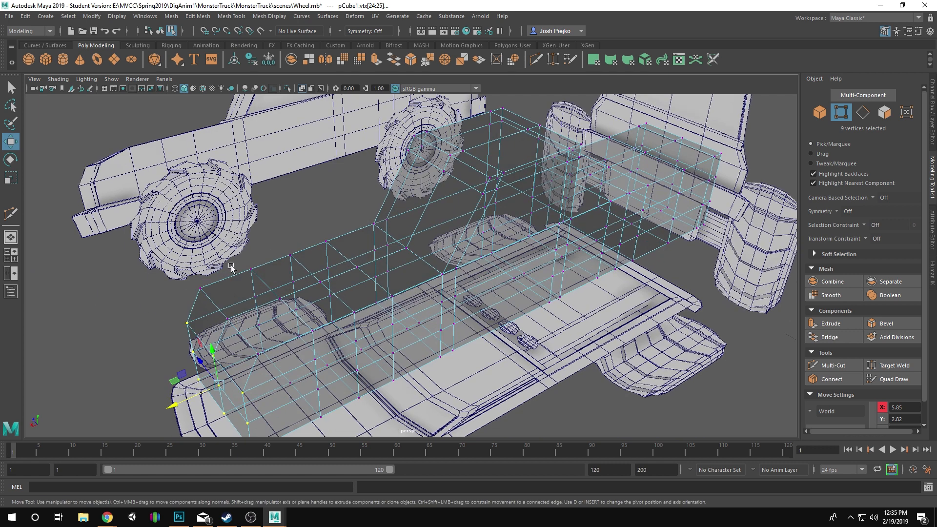
{"action": "middle_click_drag", "start_coordinate": [232, 267], "coordinate": [322, 224], "text": "alt"}
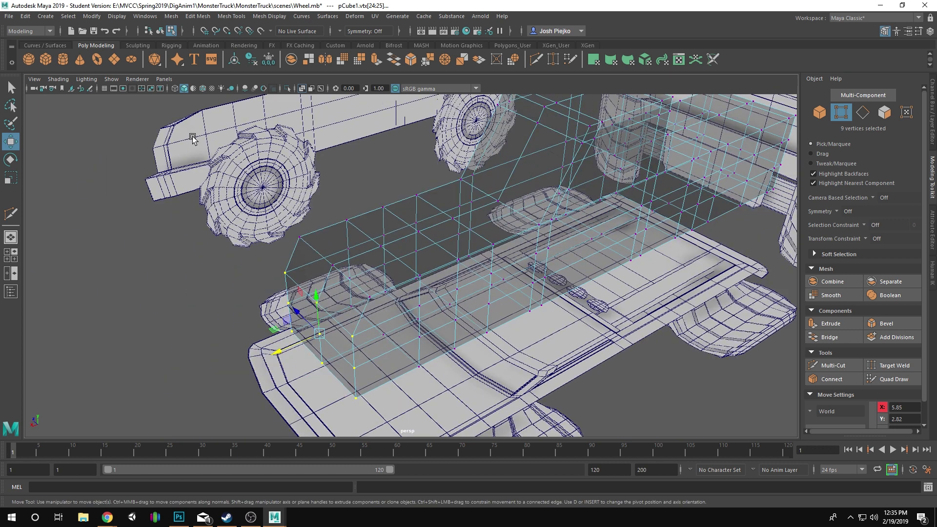
{"action": "key", "text": "alt+Tab"}
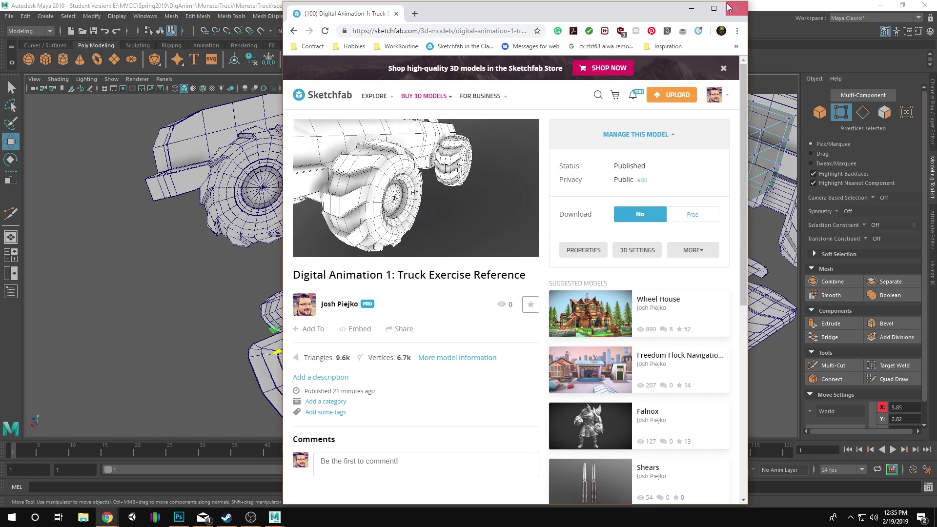
Step: Maximize the browser and orbit the Sketchfab truck reference to a top-down view
{"action": "double_click", "coordinate": [705, 9]}
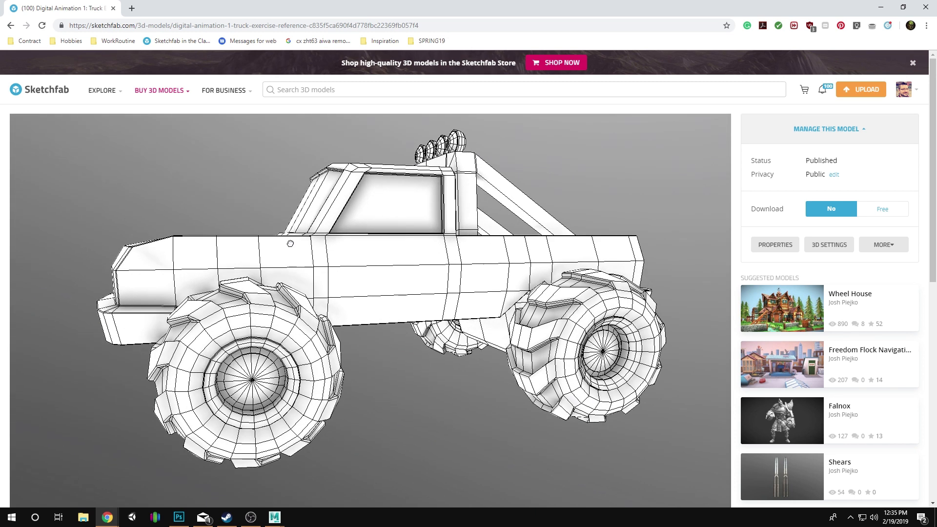
{"action": "left_click_drag", "start_coordinate": [291, 243], "coordinate": [294, 333]}
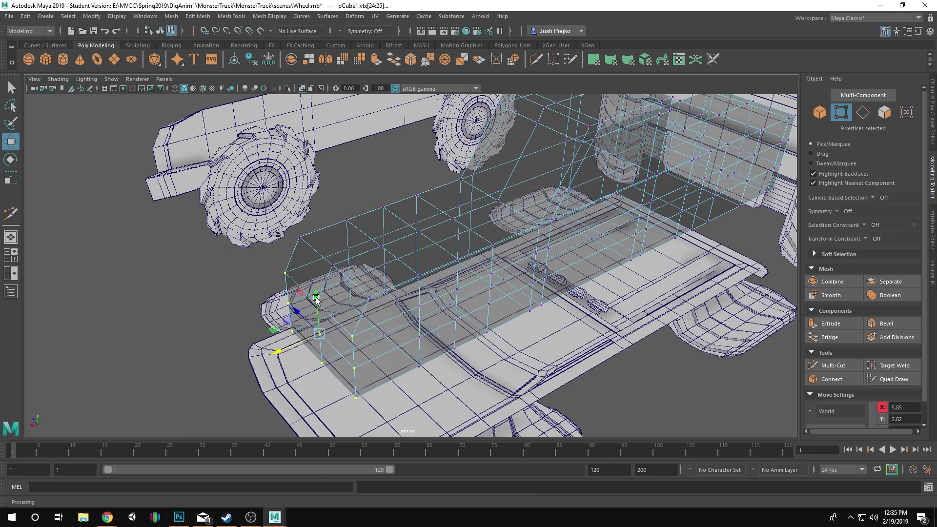
Step: Undo the last vertex move and reselect the body's front-end vertices
{"action": "scroll", "coordinate": [342, 305], "scroll_direction": "up", "scroll_amount": 3}
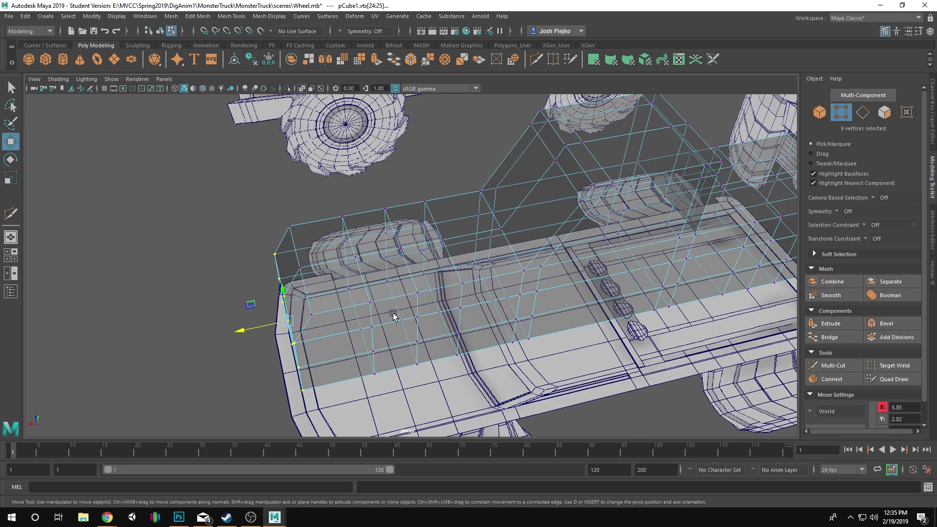
{"action": "scroll", "coordinate": [415, 303], "scroll_direction": "up", "scroll_amount": 3}
{"action": "left_click_drag", "start_coordinate": [385, 306], "coordinate": [440, 316], "text": "alt"}
{"action": "key", "text": "ctrl+z"}
{"action": "left_click_drag", "start_coordinate": [316, 291], "coordinate": [311, 306], "text": "alt"}
{"action": "left_click_drag", "start_coordinate": [283, 216], "coordinate": [371, 282]}
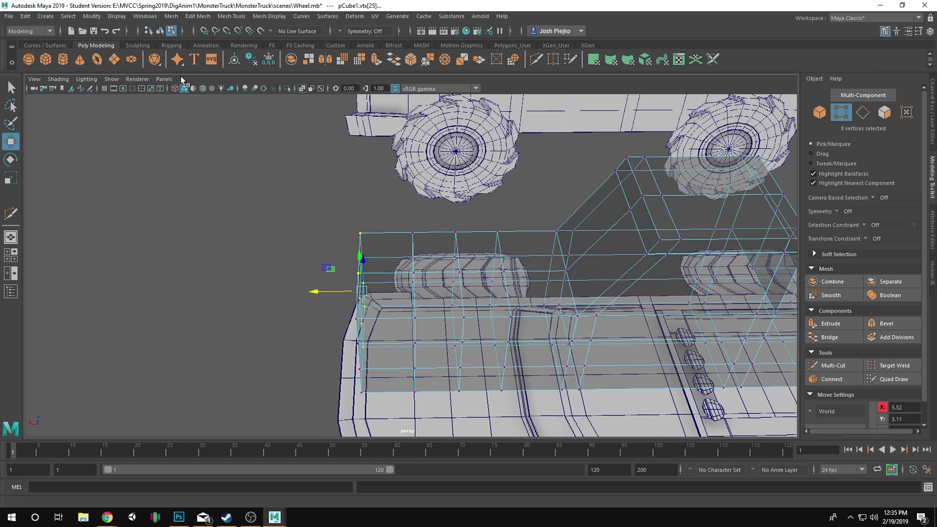
Step: In the back1 orthographic view, push the front vertices forward over the bumper along X
{"action": "left_click", "coordinate": [164, 79]}
{"action": "mouse_move", "coordinate": [239, 110]}
{"action": "left_click", "coordinate": [274, 109]}
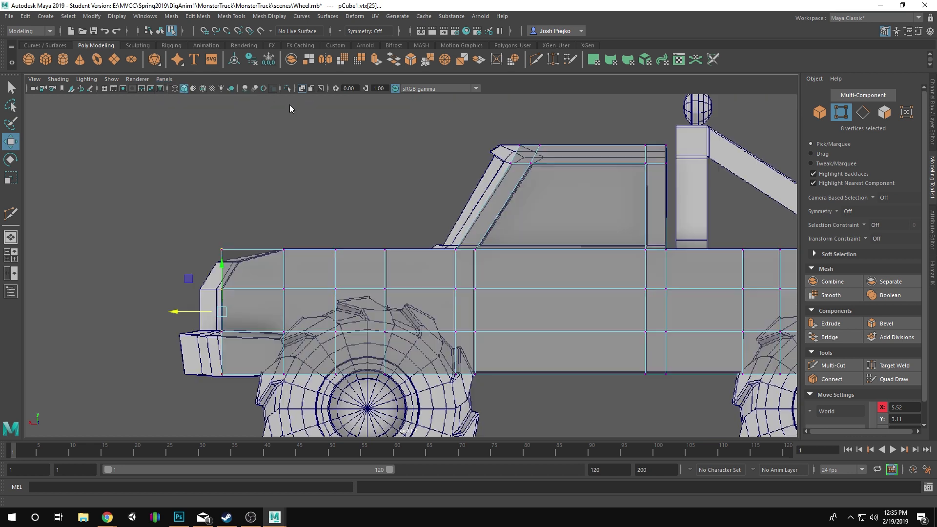
{"action": "scroll", "coordinate": [440, 210], "scroll_direction": "up", "scroll_amount": 3}
{"action": "left_click_drag", "start_coordinate": [292, 295], "coordinate": [245, 292]}
Step: Lower the three top front corner vertices and slide them onto the hood's bevel
{"action": "scroll", "coordinate": [247, 293], "scroll_direction": "up", "scroll_amount": 3}
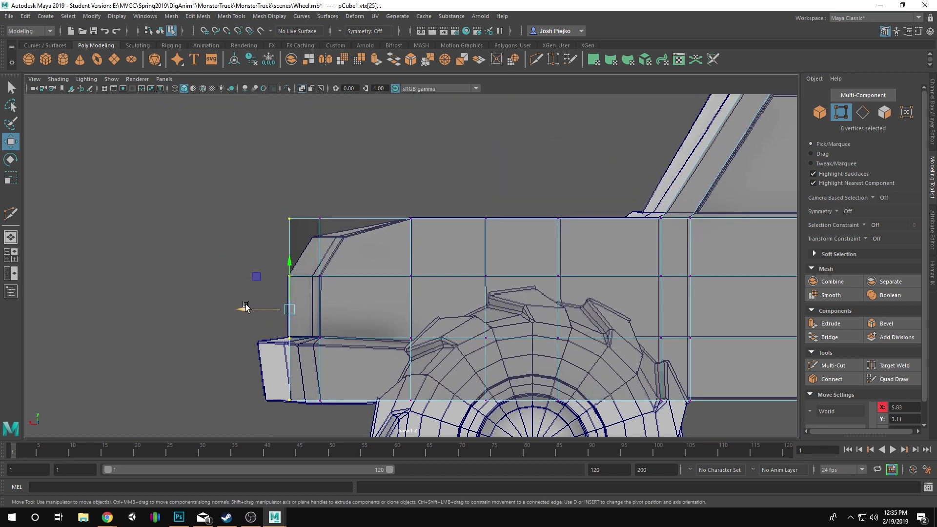
{"action": "left_click_drag", "start_coordinate": [178, 144], "coordinate": [310, 225]}
{"action": "left_click_drag", "start_coordinate": [250, 148], "coordinate": [251, 177]}
{"action": "left_click_drag", "start_coordinate": [205, 221], "coordinate": [242, 221]}
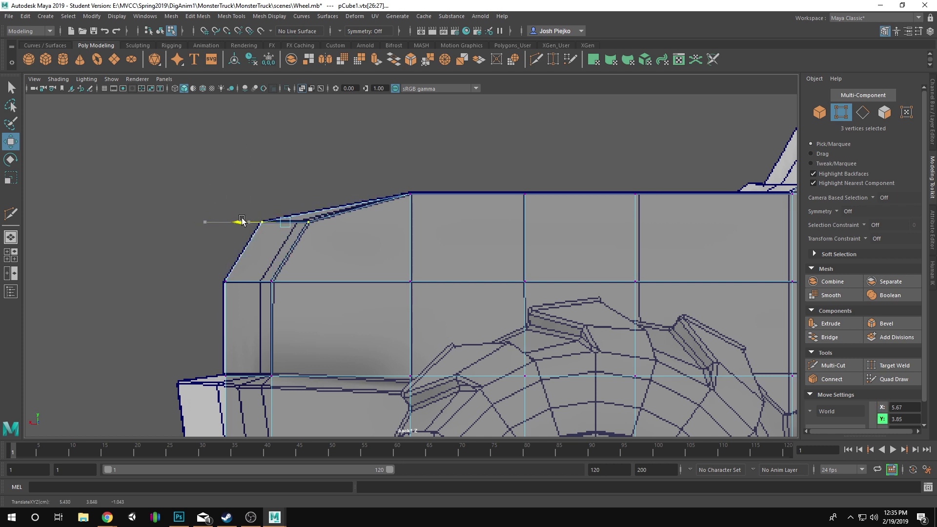
Step: Return to object selection mode and bring up the Sketchfab reference page
{"action": "scroll", "coordinate": [561, 268], "scroll_direction": "down", "scroll_amount": 4}
{"action": "scroll", "coordinate": [486, 258], "scroll_direction": "up", "scroll_amount": 4}
{"action": "key", "text": "F8"}
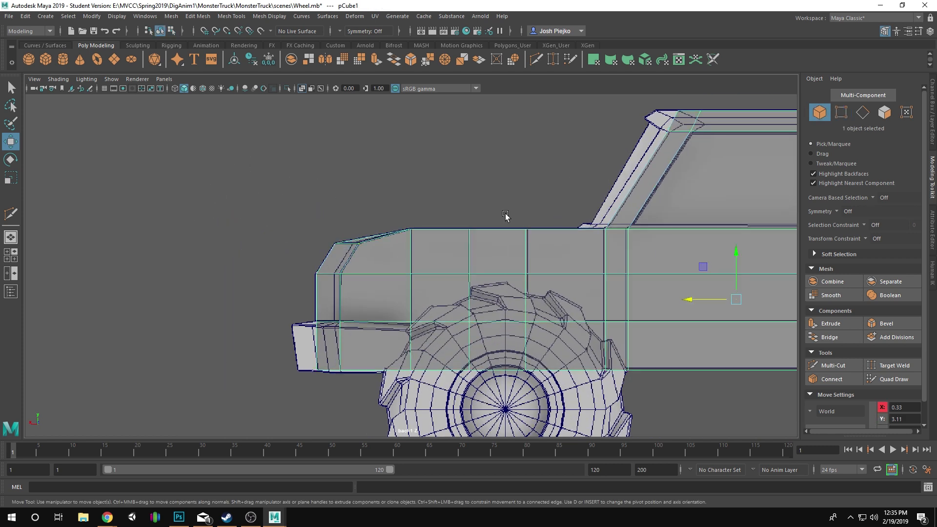
{"action": "mouse_move", "coordinate": [632, 295]}
{"action": "middle_mouse_down", "text": "alt"}
{"action": "mouse_move", "coordinate": [278, 261]}
{"action": "mouse_move", "coordinate": [398, 293]}
{"action": "mouse_move", "coordinate": [390, 289]}
{"action": "middle_mouse_up", "text": "alt"}
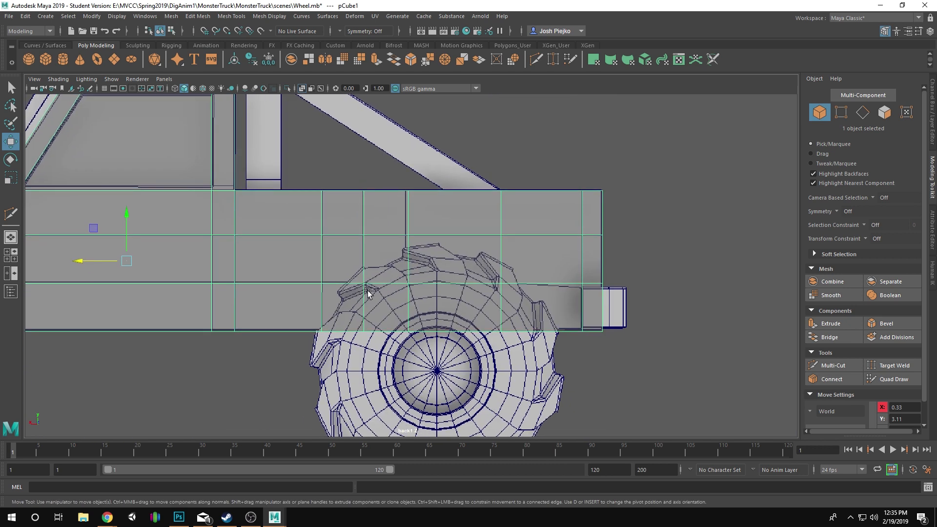
{"action": "scroll", "coordinate": [272, 282], "scroll_direction": "down", "scroll_amount": 3}
{"action": "scroll", "coordinate": [591, 263], "scroll_direction": "up", "scroll_amount": 3}
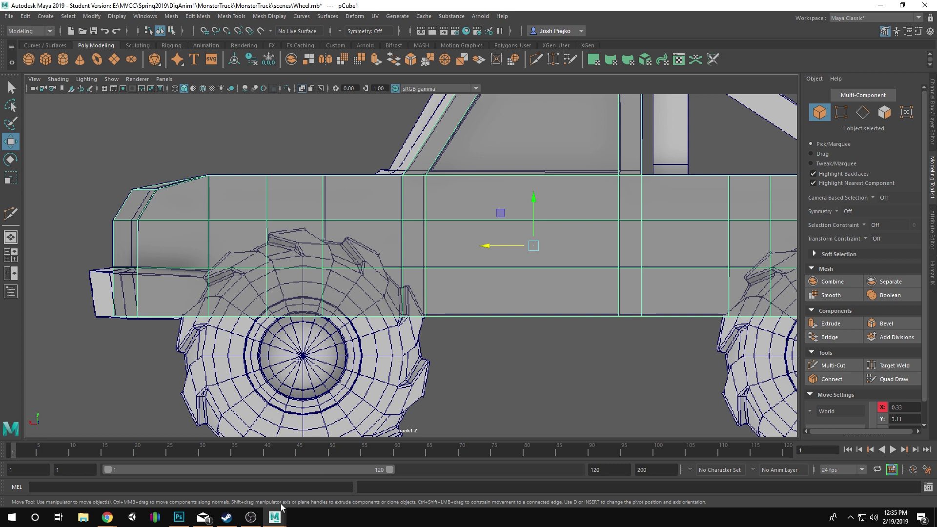
{"action": "left_click", "coordinate": [115, 513]}
{"action": "left_click", "coordinate": [159, 476]}
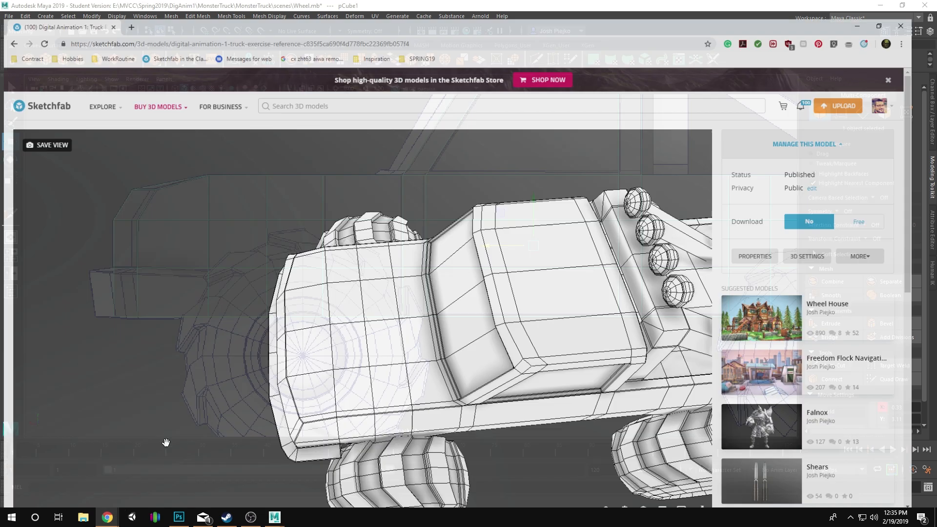
Step: Study the Sketchfab truck's underside and cab interior, then minimize the browser
{"action": "left_click_drag", "start_coordinate": [361, 351], "coordinate": [448, 241]}
{"action": "scroll", "coordinate": [448, 240], "scroll_direction": "down", "scroll_amount": 5}
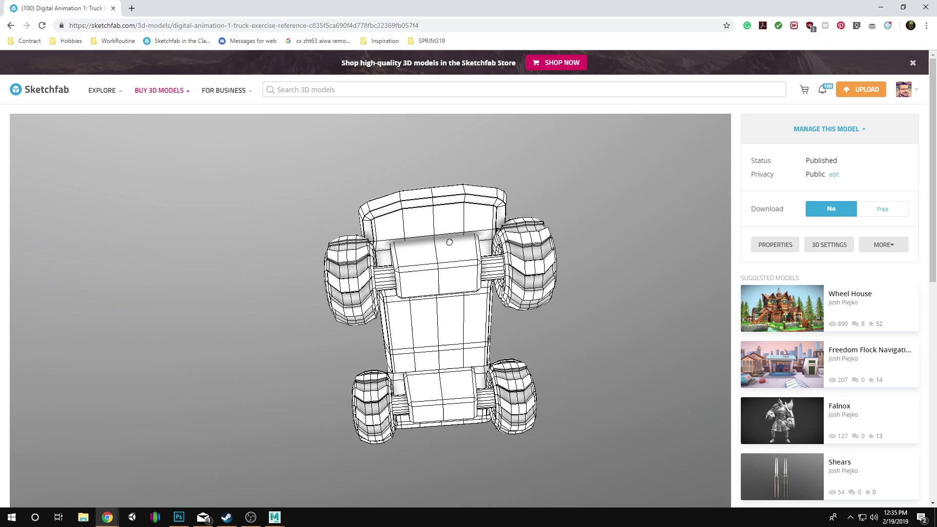
{"action": "right_click_drag", "start_coordinate": [447, 241], "coordinate": [375, 324]}
{"action": "left_click_drag", "start_coordinate": [374, 324], "coordinate": [406, 333]}
{"action": "scroll", "coordinate": [406, 332], "scroll_direction": "up", "scroll_amount": 5}
{"action": "left_click_drag", "start_coordinate": [516, 377], "coordinate": [439, 430]}
{"action": "right_click_drag", "start_coordinate": [439, 391], "coordinate": [340, 316]}
{"action": "scroll", "coordinate": [339, 316], "scroll_direction": "up", "scroll_amount": 5}
{"action": "mouse_move", "coordinate": [340, 316]}
{"action": "left_mouse_down"}
{"action": "mouse_move", "coordinate": [328, 270]}
{"action": "mouse_move", "coordinate": [317, 289]}
{"action": "mouse_move", "coordinate": [345, 291]}
{"action": "mouse_move", "coordinate": [346, 280]}
{"action": "mouse_move", "coordinate": [329, 319]}
{"action": "mouse_move", "coordinate": [344, 315]}
{"action": "left_mouse_up"}
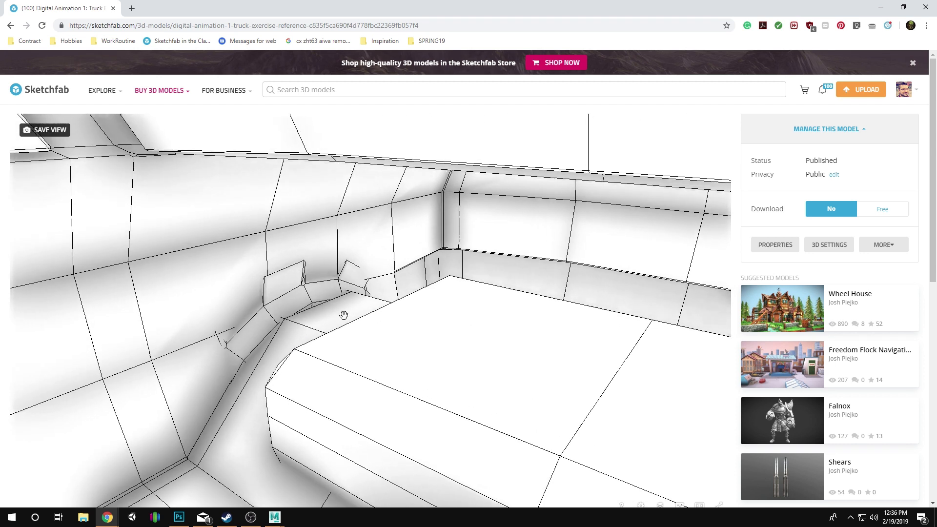
{"action": "left_click", "coordinate": [874, 9]}
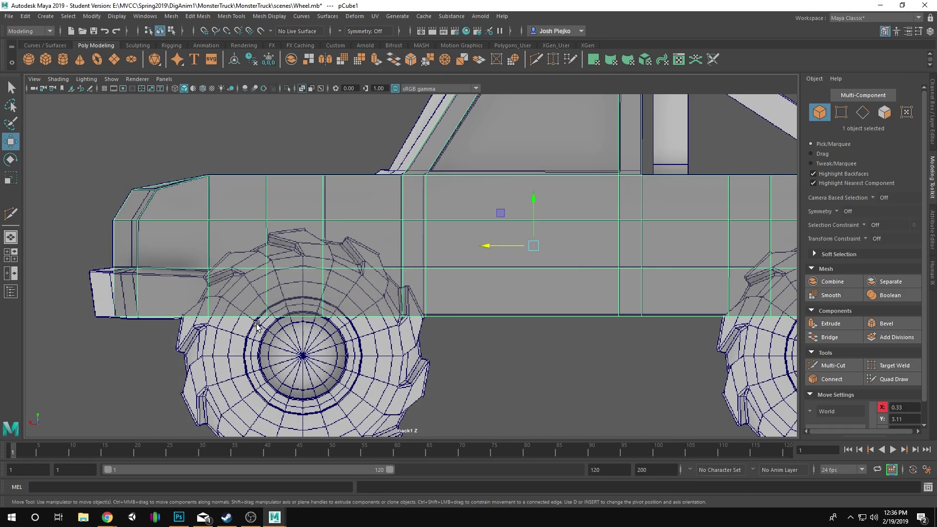
Step: Select the vertices along the bottom of the front wheel well
{"action": "scroll", "coordinate": [263, 324], "scroll_direction": "down", "scroll_amount": 3}
{"action": "scroll", "coordinate": [251, 305], "scroll_direction": "up", "scroll_amount": 3}
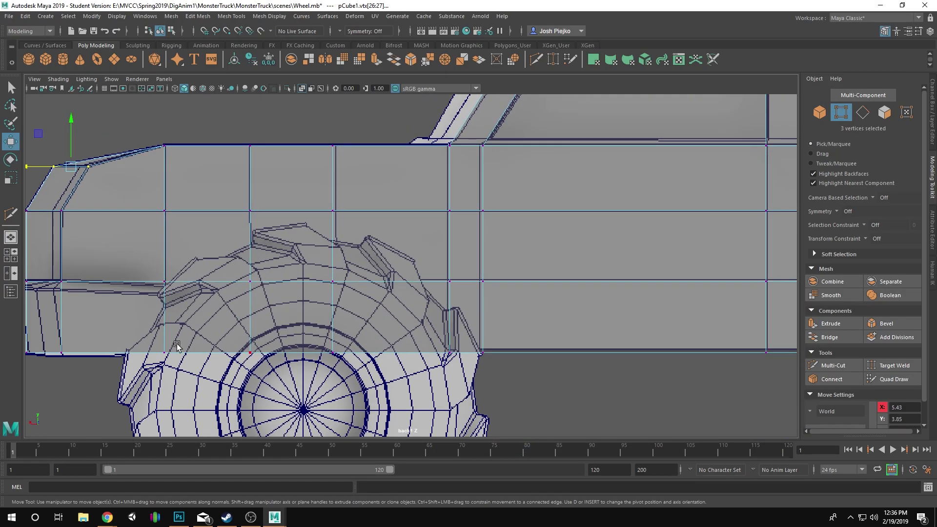
{"action": "middle_click_drag", "start_coordinate": [250, 346], "coordinate": [261, 343], "text": "alt"}
{"action": "left_click_drag", "start_coordinate": [229, 313], "coordinate": [381, 400]}
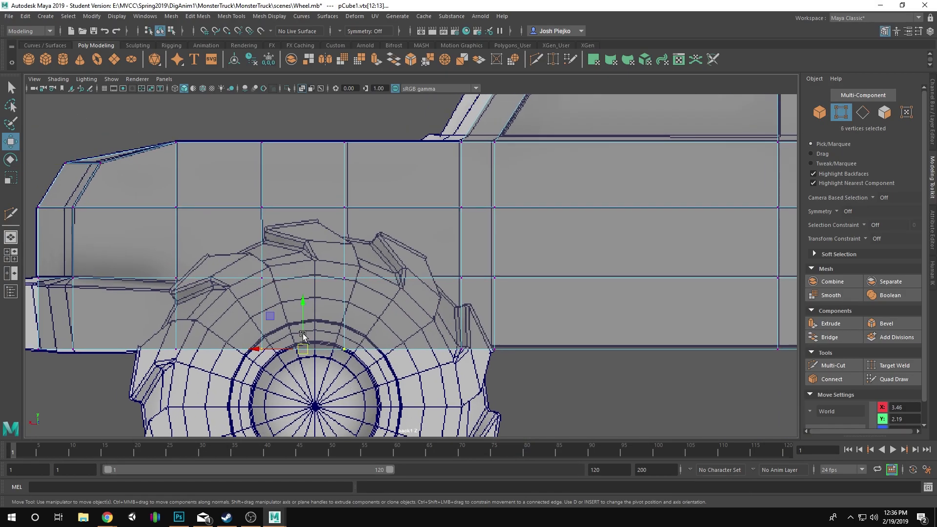
Step: Select the bottom vertices at the rear of the body, then return to object selection
{"action": "middle_click_drag", "start_coordinate": [615, 328], "coordinate": [72, 350], "text": "alt"}
{"action": "middle_click_drag", "start_coordinate": [418, 354], "coordinate": [295, 313], "text": "alt"}
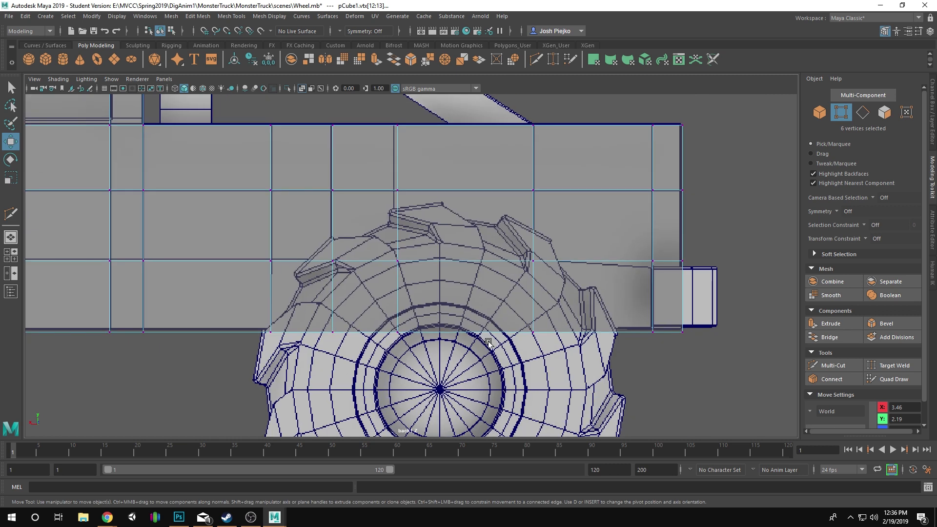
{"action": "middle_click_drag", "start_coordinate": [489, 341], "coordinate": [349, 315], "text": "alt"}
{"action": "scroll", "coordinate": [437, 323], "scroll_direction": "down", "scroll_amount": 5}
{"action": "scroll", "coordinate": [462, 336], "scroll_direction": "up", "scroll_amount": 4}
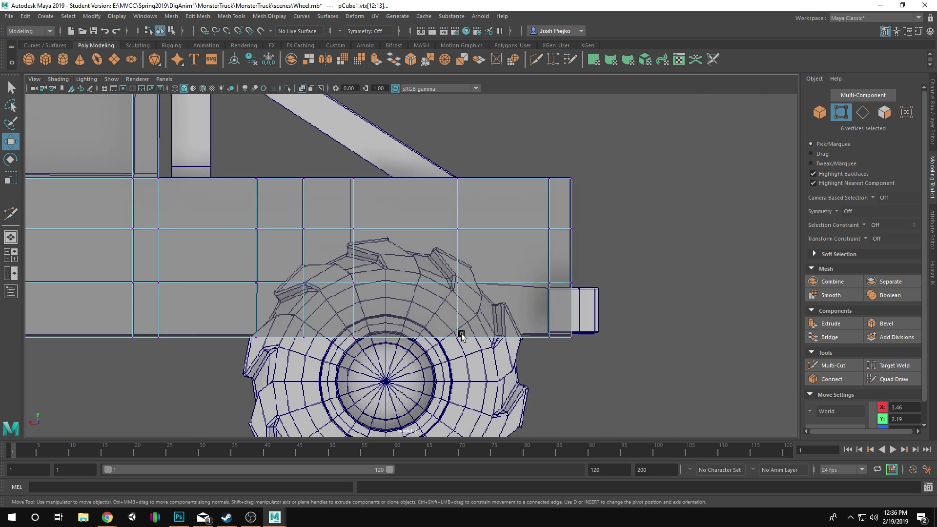
{"action": "left_click_drag", "start_coordinate": [502, 372], "coordinate": [497, 370]}
{"action": "middle_click_drag", "start_coordinate": [365, 337], "coordinate": [484, 337], "text": "alt"}
{"action": "right_click_drag", "start_coordinate": [482, 337], "coordinate": [487, 297]}
{"action": "middle_click_drag", "start_coordinate": [445, 315], "coordinate": [554, 323], "text": "alt"}
{"action": "scroll", "coordinate": [555, 324], "scroll_direction": "down", "scroll_amount": 5}
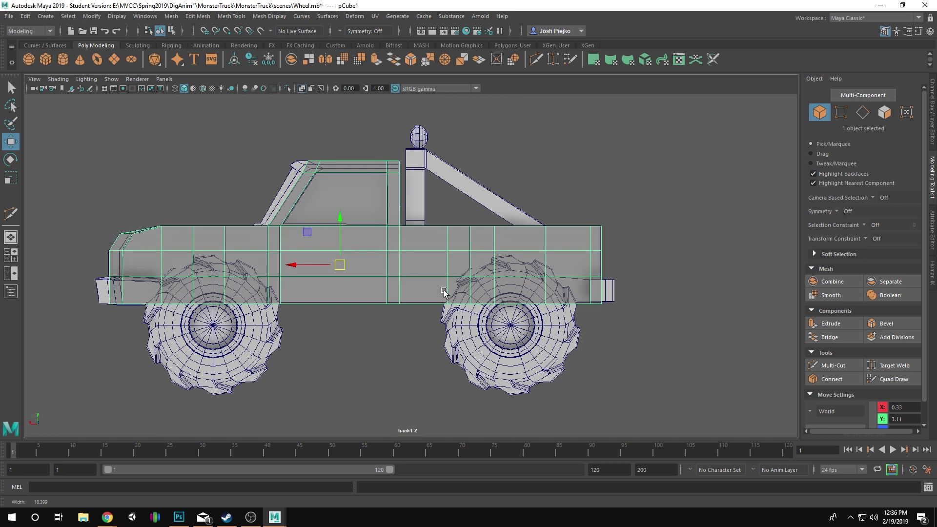
{"action": "scroll", "coordinate": [559, 332], "scroll_direction": "up", "scroll_amount": 3}
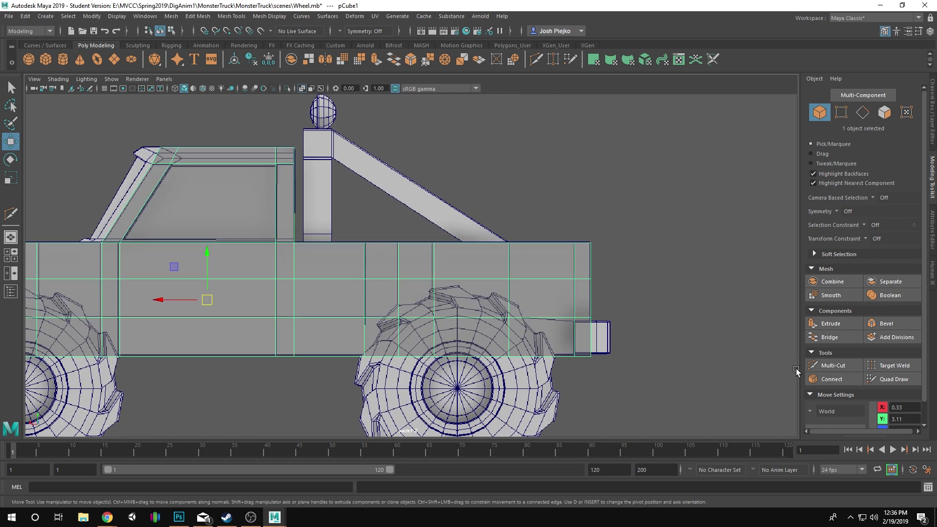
Step: Multi-Cut a vertical edge loop behind the rear wheel
{"action": "left_click", "coordinate": [834, 365]}
{"action": "left_click", "coordinate": [561, 305], "text": "ctrl"}
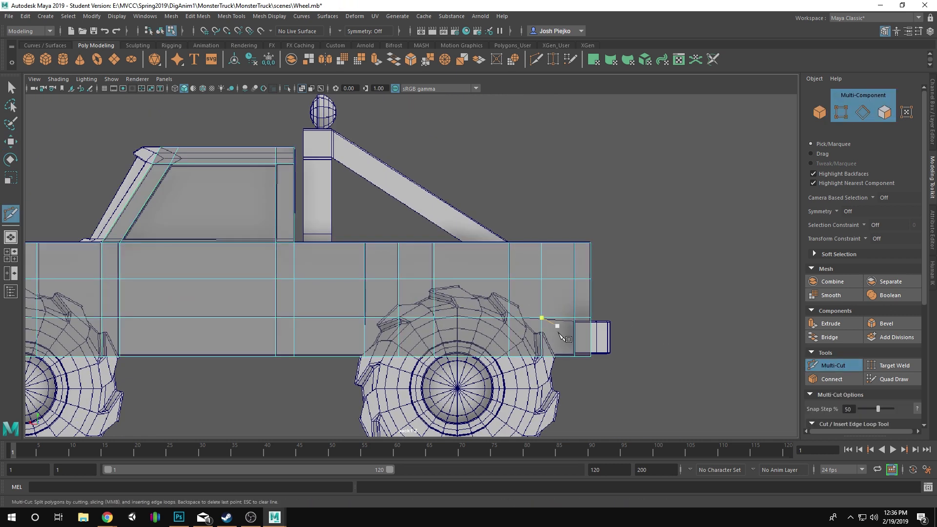
{"action": "key", "text": "w"}
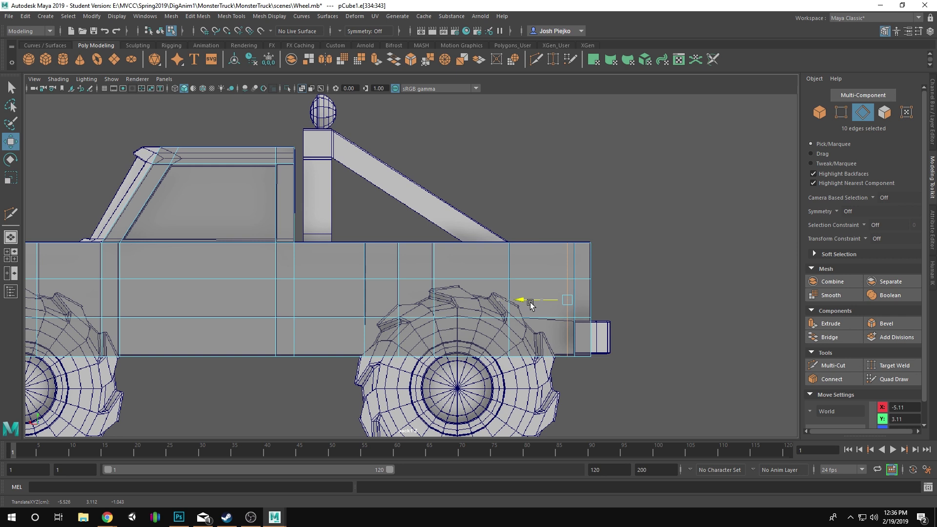
{"action": "scroll", "coordinate": [476, 303], "scroll_direction": "up", "scroll_amount": 3}
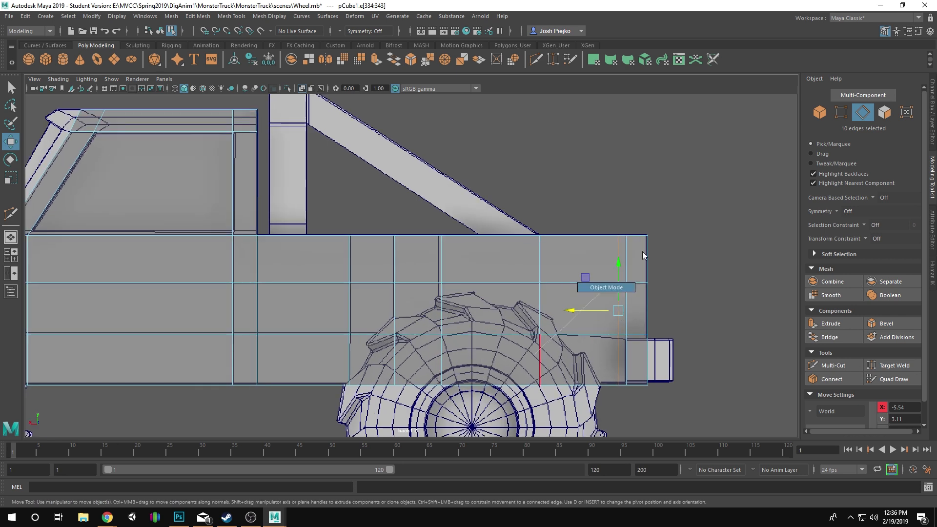
{"action": "middle_click_drag", "start_coordinate": [485, 401], "coordinate": [511, 358], "text": "alt"}
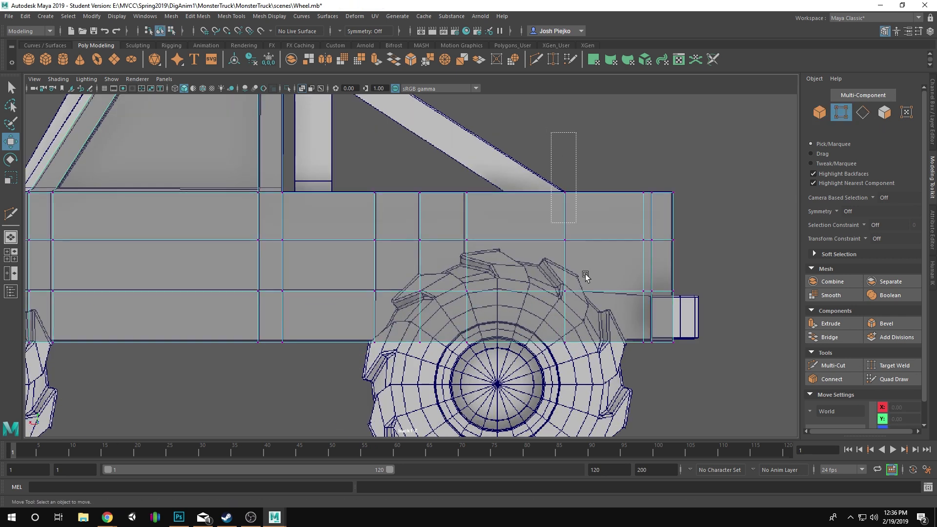
Step: Raise the bottom vertices above the rear wheel to form an arch
{"action": "left_click_drag", "start_coordinate": [585, 274], "coordinate": [584, 363]}
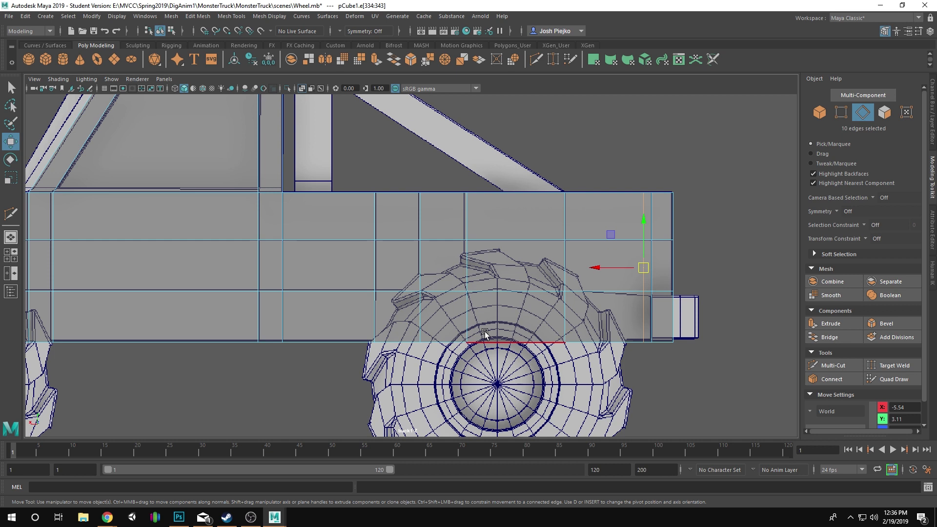
{"action": "left_click", "coordinate": [512, 343]}
{"action": "right_click_drag", "start_coordinate": [502, 332], "coordinate": [394, 327]}
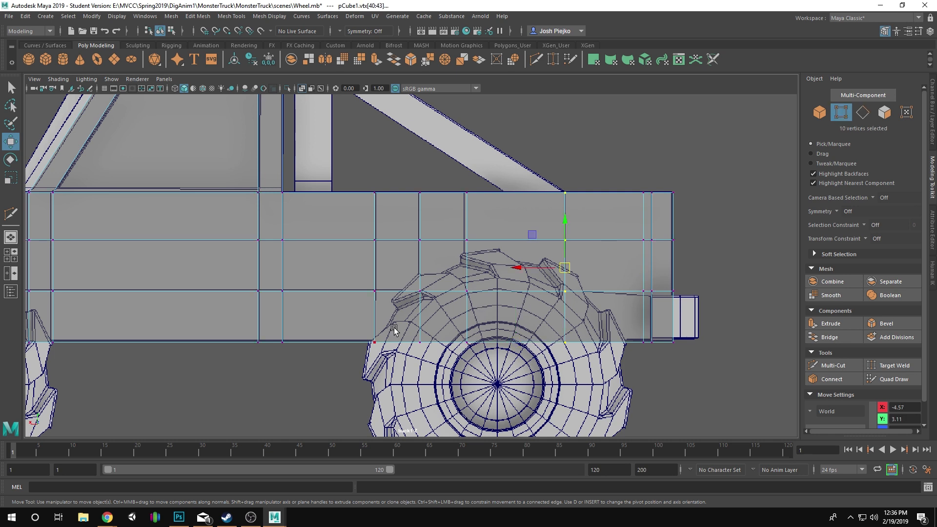
{"action": "left_click_drag", "start_coordinate": [574, 373], "coordinate": [574, 373]}
{"action": "key", "text": "f"}
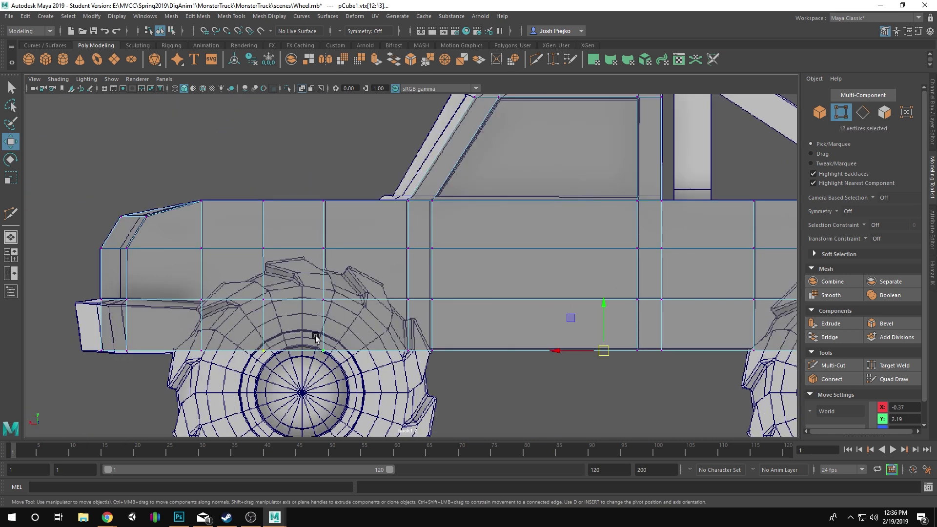
{"action": "scroll", "coordinate": [351, 370], "scroll_direction": "down", "scroll_amount": 5}
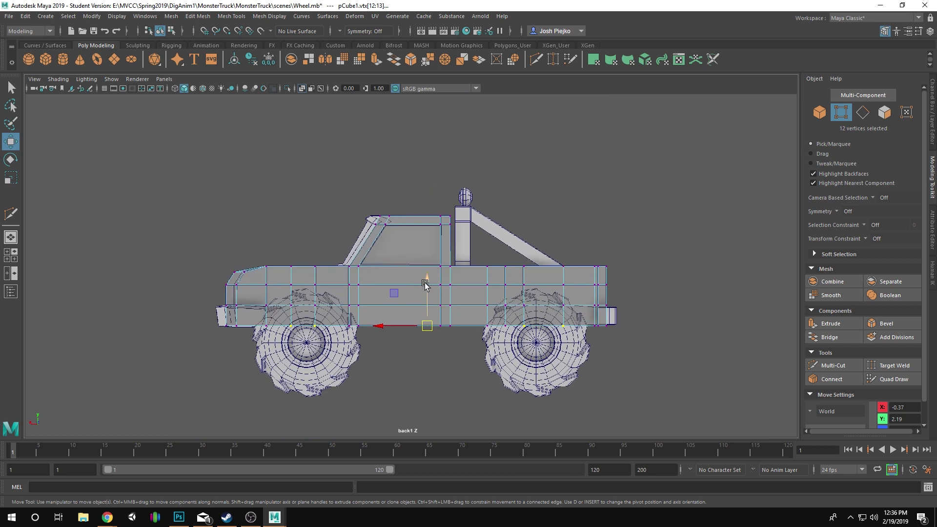
{"action": "left_click_drag", "start_coordinate": [425, 285], "coordinate": [427, 273]}
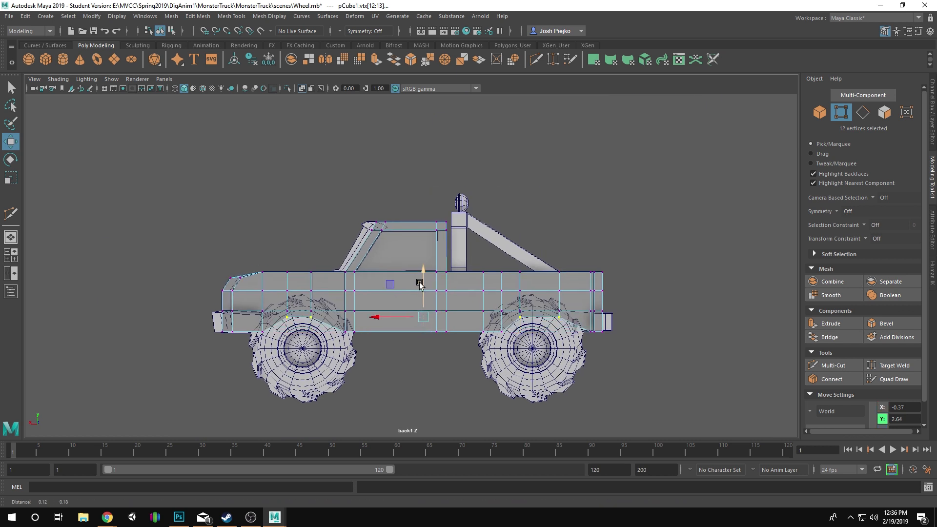
{"action": "scroll", "coordinate": [541, 350], "scroll_direction": "up", "scroll_amount": 5}
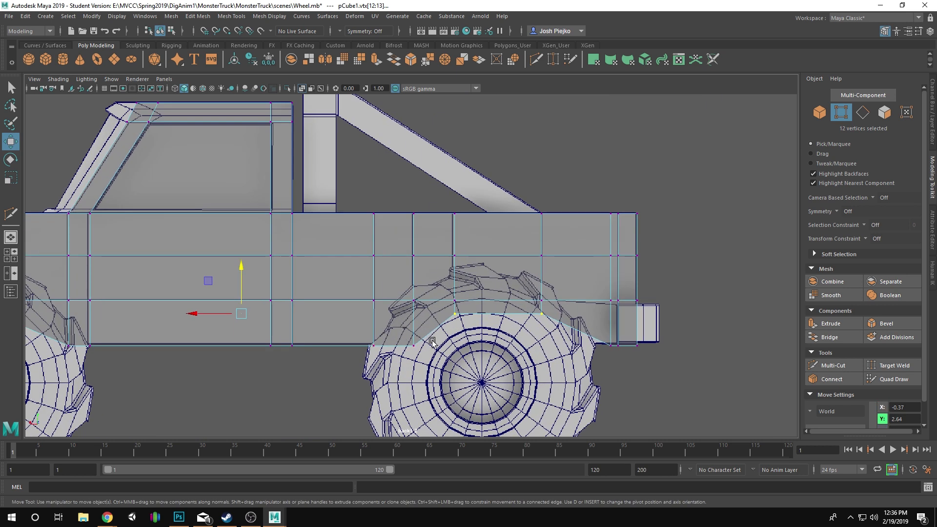
Step: Shift the rear arch's back vertex column left toward the wheel
{"action": "middle_click_drag", "start_coordinate": [633, 262], "coordinate": [531, 260], "text": "alt"}
{"action": "scroll", "coordinate": [532, 260], "scroll_direction": "up", "scroll_amount": 2}
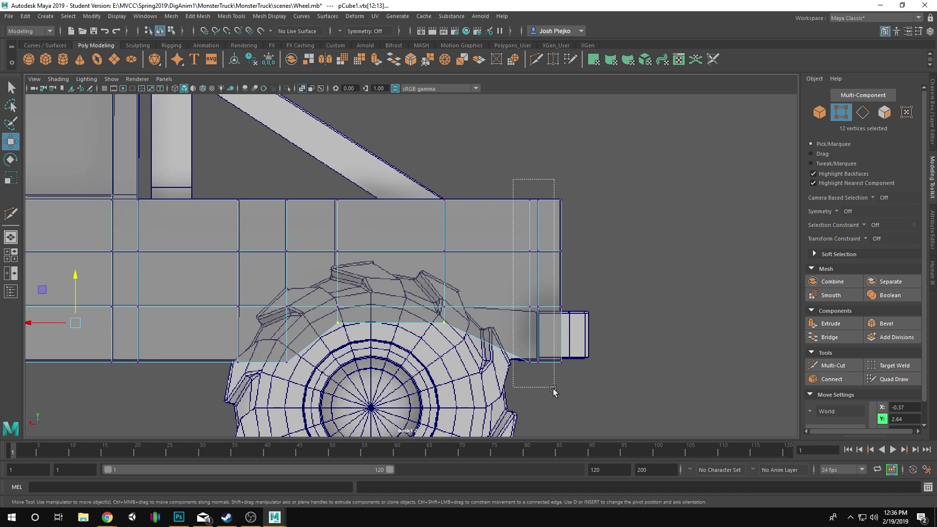
{"action": "left_click_drag", "start_coordinate": [535, 417], "coordinate": [536, 418]}
{"action": "left_click_drag", "start_coordinate": [489, 283], "coordinate": [469, 282]}
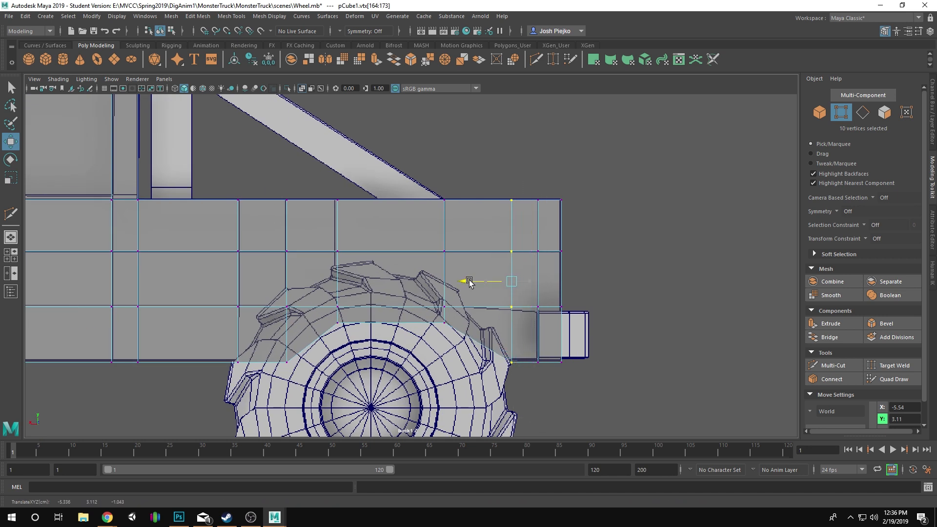
Step: Nudge the front arch vertices sideways to fit the front tire
{"action": "middle_click_drag", "start_coordinate": [409, 326], "coordinate": [486, 333], "text": "alt"}
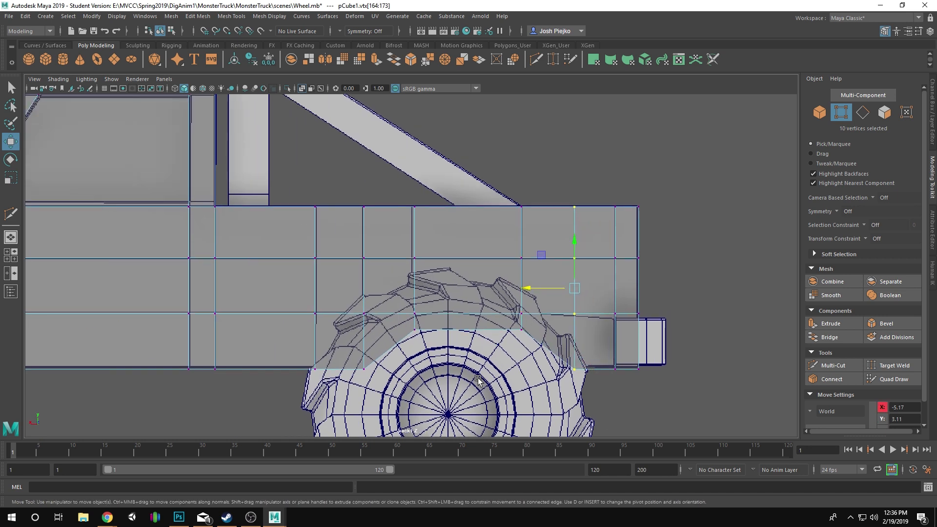
{"action": "scroll", "coordinate": [493, 380], "scroll_direction": "down", "scroll_amount": 5}
{"action": "middle_click_drag", "start_coordinate": [303, 323], "coordinate": [341, 326], "text": "alt"}
{"action": "middle_click_drag", "start_coordinate": [145, 308], "coordinate": [426, 299], "text": "alt"}
{"action": "scroll", "coordinate": [350, 318], "scroll_direction": "up", "scroll_amount": 3}
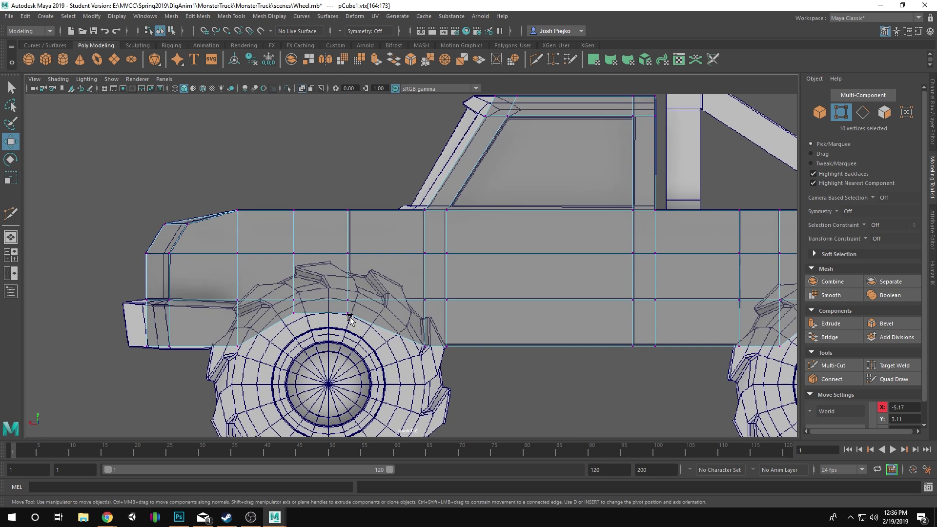
{"action": "middle_click_drag", "start_coordinate": [372, 374], "coordinate": [394, 355], "text": "alt"}
{"action": "scroll", "coordinate": [425, 369], "scroll_direction": "up", "scroll_amount": 1}
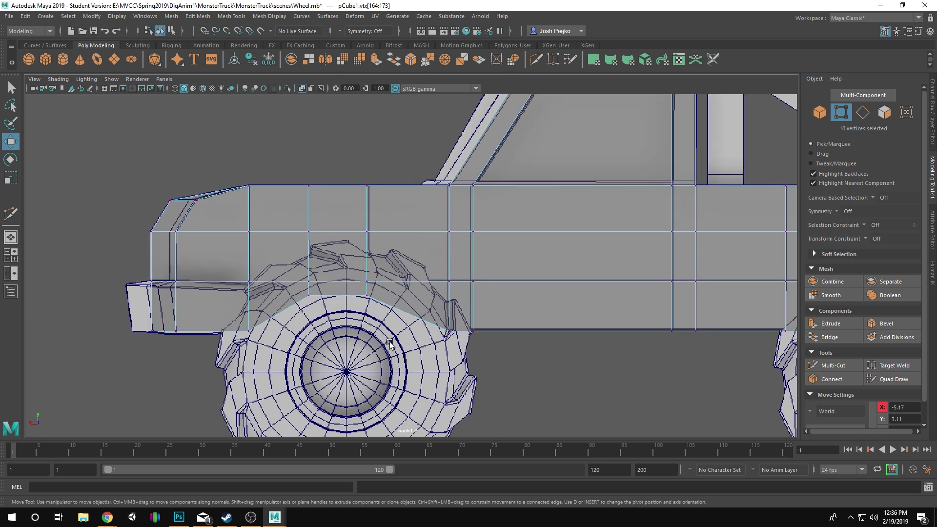
{"action": "scroll", "coordinate": [392, 343], "scroll_direction": "down", "scroll_amount": 4}
{"action": "middle_click_drag", "start_coordinate": [500, 347], "coordinate": [488, 348], "text": "alt"}
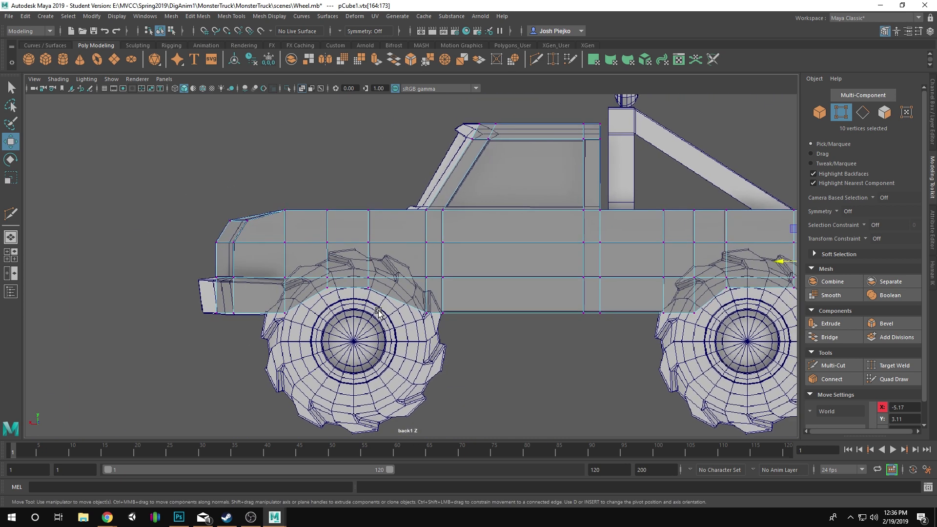
{"action": "scroll", "coordinate": [413, 273], "scroll_direction": "up", "scroll_amount": 2}
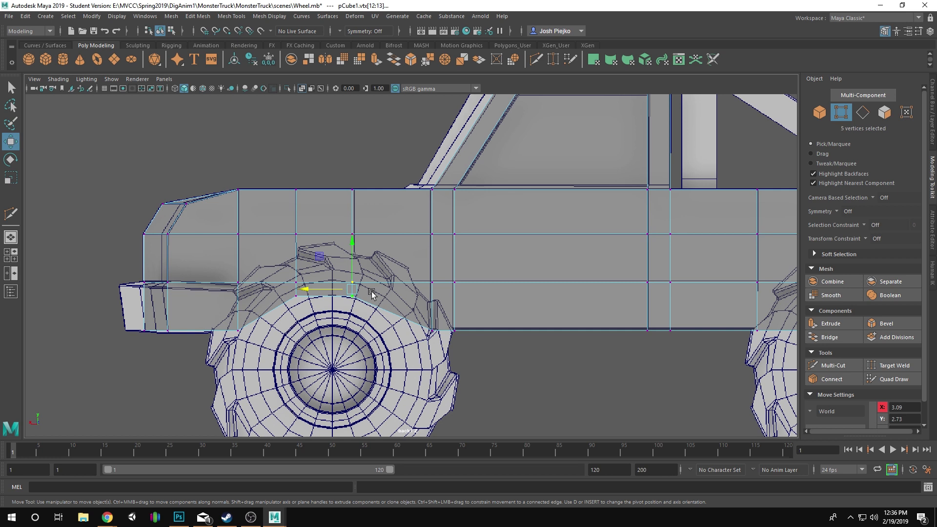
{"action": "middle_click_drag", "start_coordinate": [372, 292], "coordinate": [315, 291]}
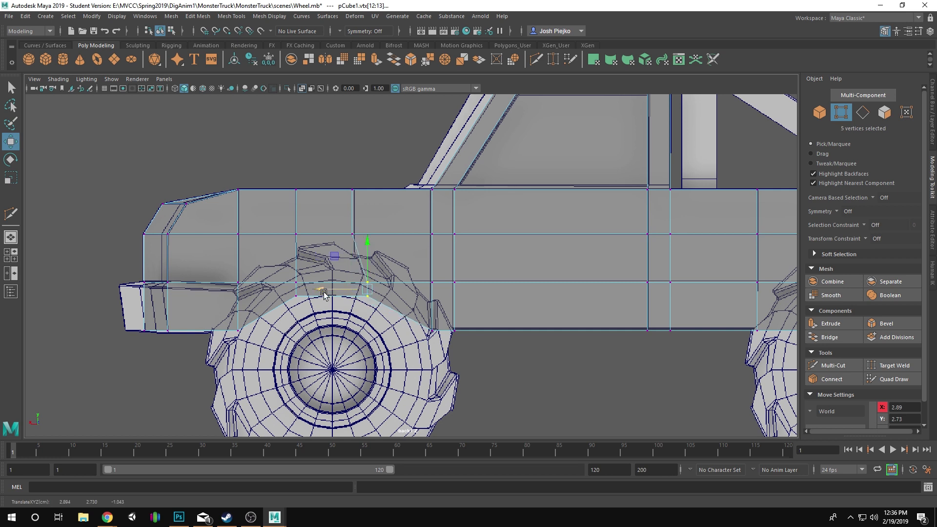
{"action": "scroll", "coordinate": [324, 292], "scroll_direction": "down", "scroll_amount": 5}
{"action": "left_click", "coordinate": [518, 375]}
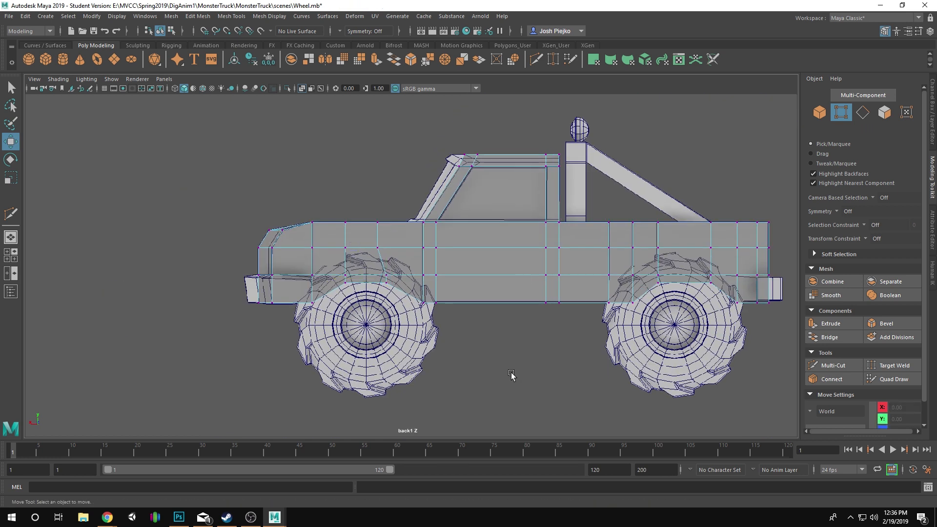
Step: Select the vertices around the rear wheel arch and shift them slightly left
{"action": "scroll", "coordinate": [354, 262], "scroll_direction": "up", "scroll_amount": 2}
{"action": "middle_click_drag", "start_coordinate": [498, 309], "coordinate": [347, 309], "text": "alt"}
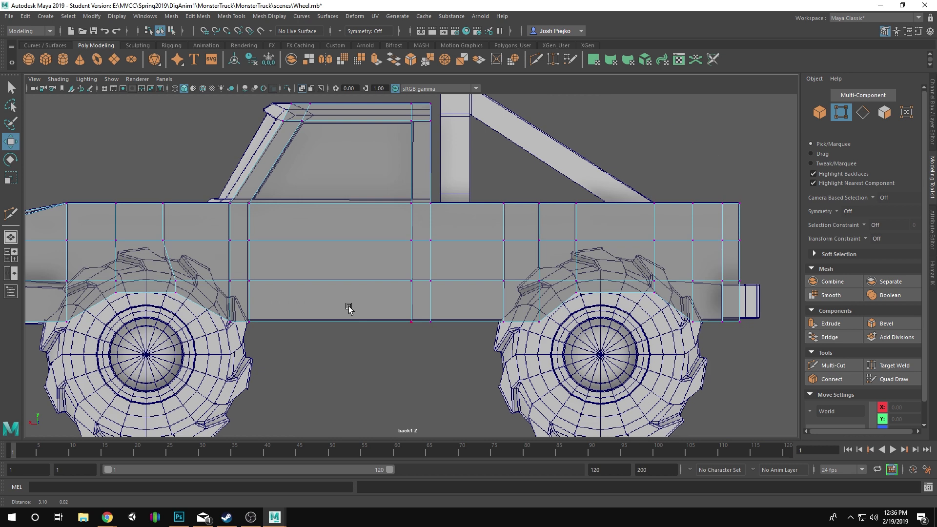
{"action": "scroll", "coordinate": [780, 330], "scroll_direction": "up", "scroll_amount": 3}
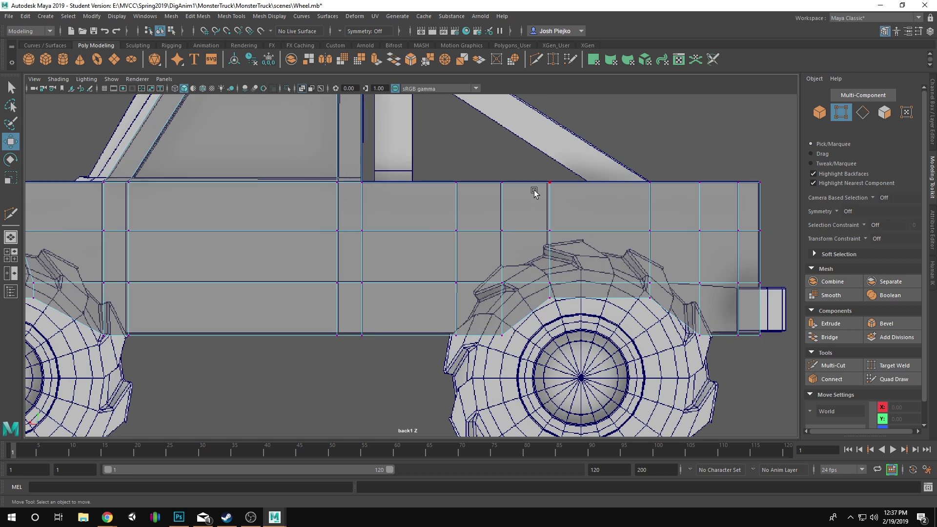
{"action": "left_click_drag", "start_coordinate": [535, 264], "coordinate": [594, 332]}
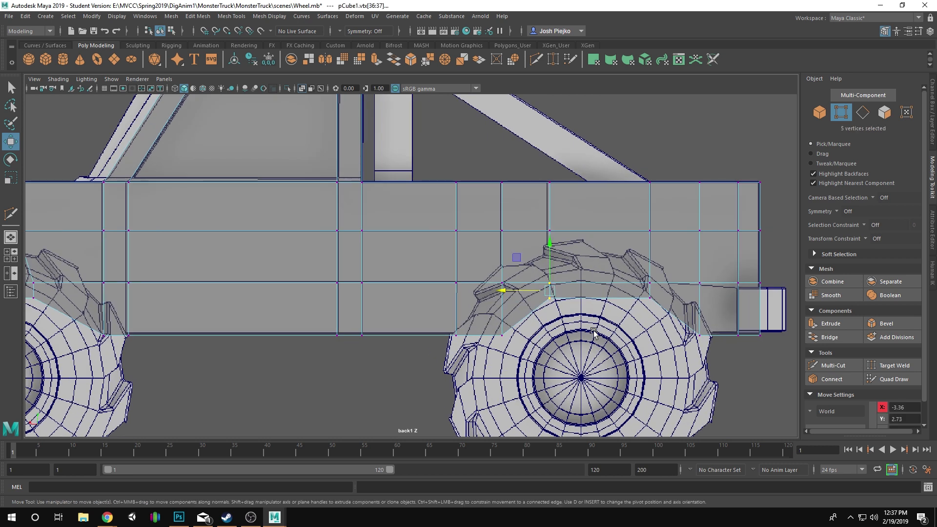
{"action": "left_click_drag", "start_coordinate": [505, 284], "coordinate": [503, 288]}
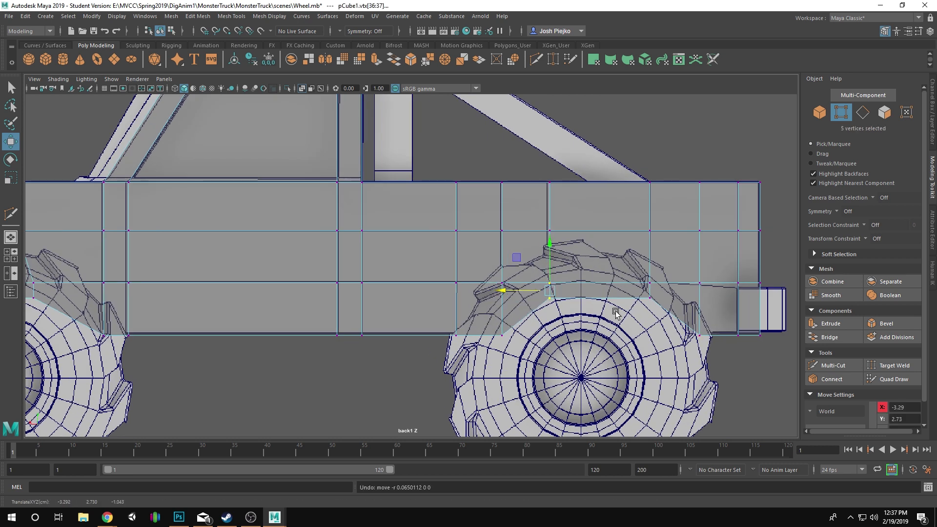
Step: Widen the front wheel arch by scaling its vertices horizontally, then reselect the whole body
{"action": "middle_click_drag", "start_coordinate": [134, 366], "coordinate": [594, 357], "text": "alt"}
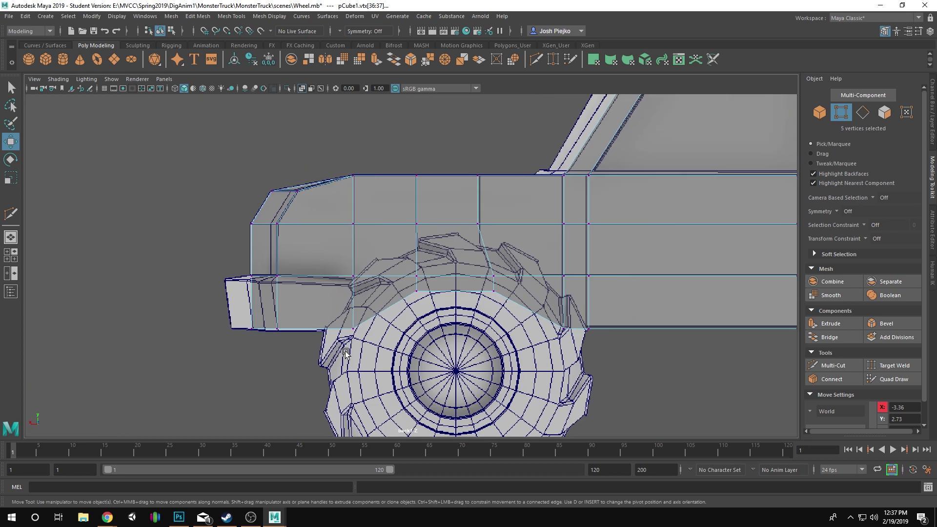
{"action": "scroll", "coordinate": [531, 311], "scroll_direction": "down", "scroll_amount": 6}
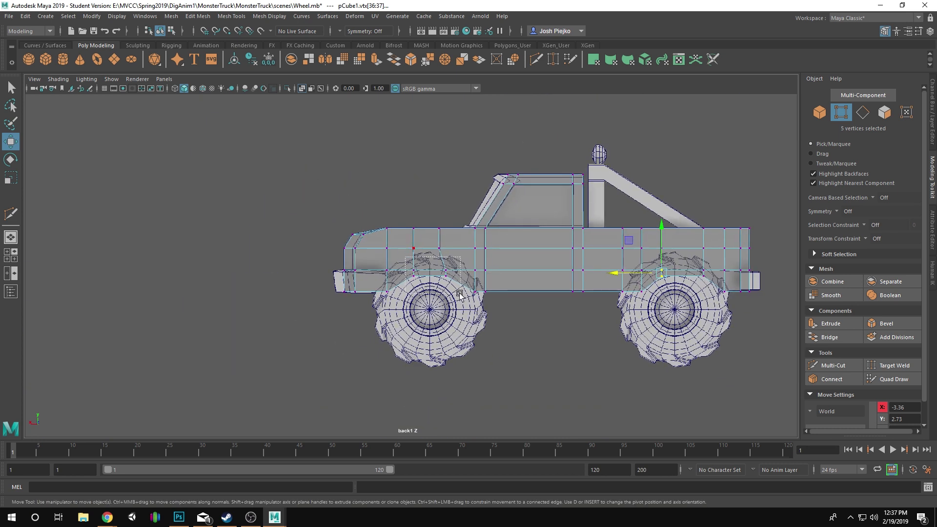
{"action": "left_click_drag", "start_coordinate": [460, 295], "coordinate": [459, 294]}
{"action": "key", "text": "r"}
{"action": "scroll", "coordinate": [454, 288], "scroll_direction": "up", "scroll_amount": 4}
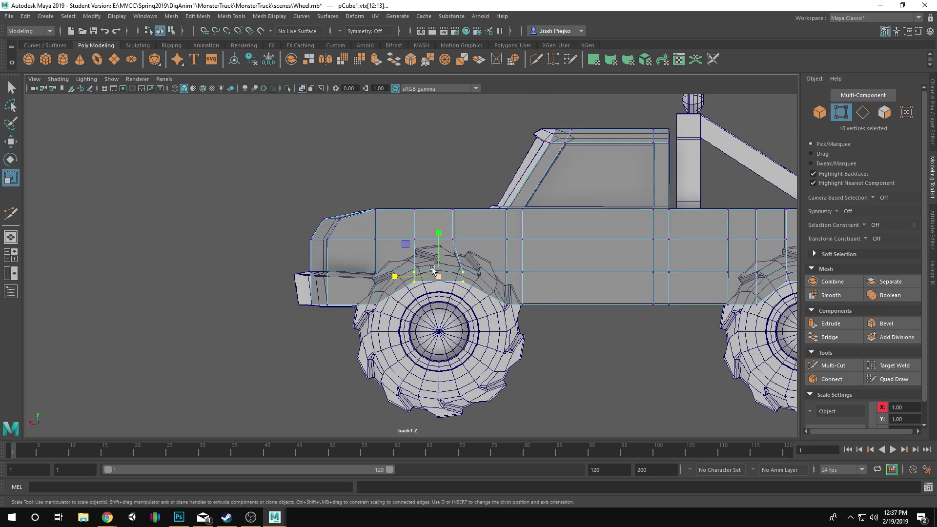
{"action": "left_click_drag", "start_coordinate": [397, 278], "coordinate": [386, 276]}
{"action": "scroll", "coordinate": [555, 280], "scroll_direction": "down", "scroll_amount": 2}
{"action": "right_click_drag", "start_coordinate": [556, 280], "coordinate": [636, 219]}
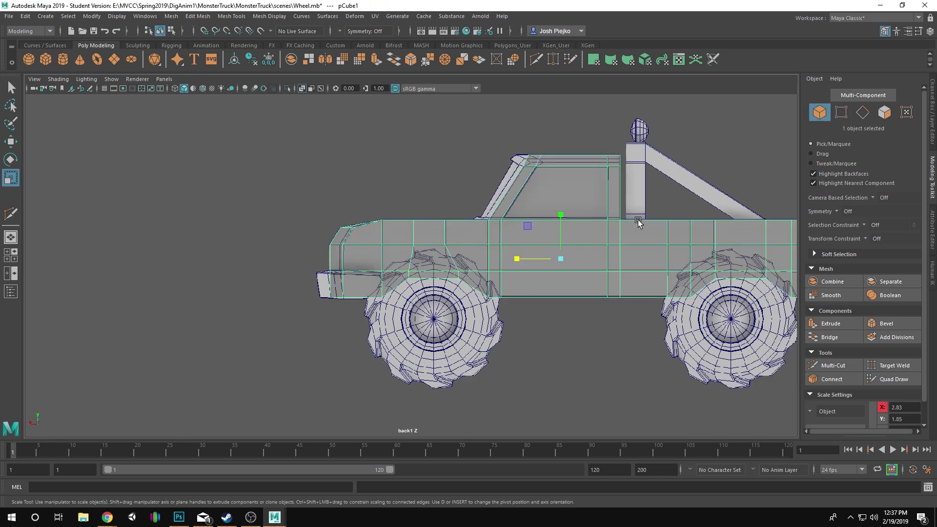
{"action": "left_click", "coordinate": [577, 340]}
{"action": "left_click", "coordinate": [554, 256]}
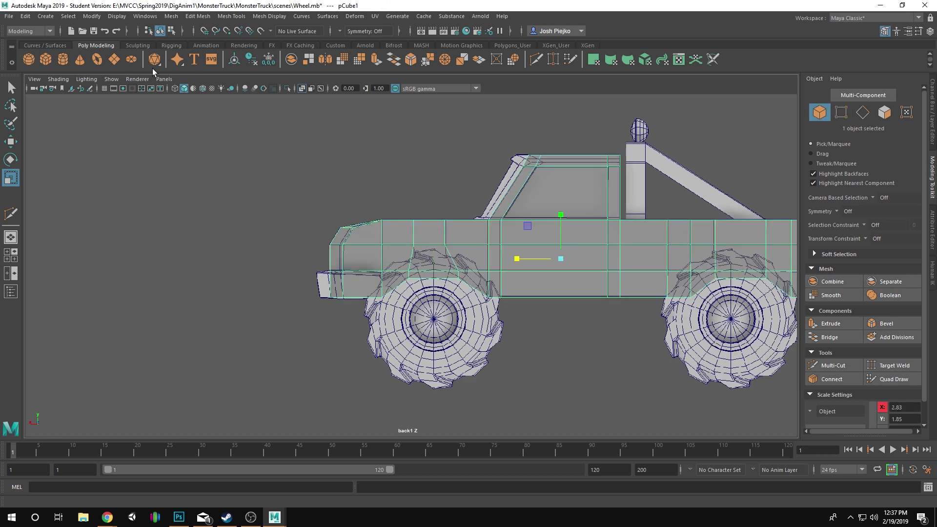
{"action": "left_click", "coordinate": [164, 79]}
Step: Inspect the truck body in the perspective view with X-Ray turned off
{"action": "left_click", "coordinate": [269, 89]}
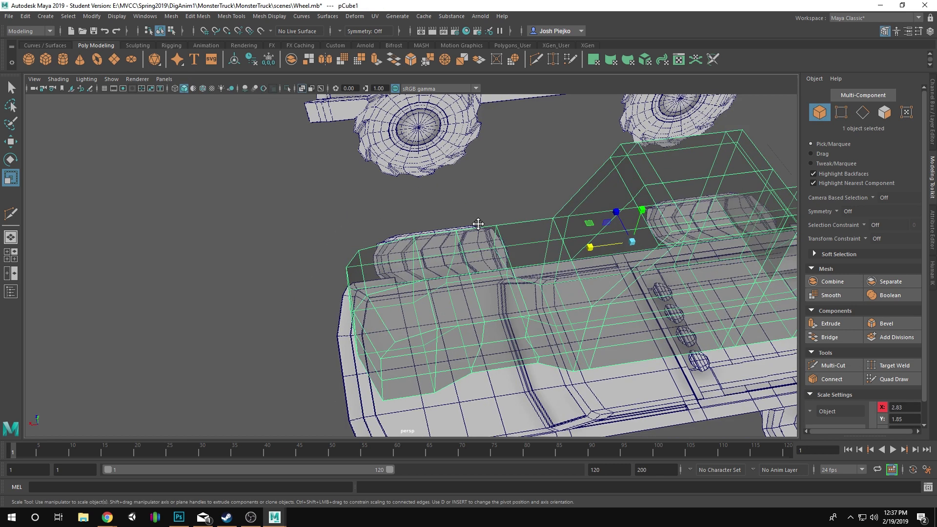
{"action": "left_click", "coordinate": [57, 79]}
{"action": "left_click", "coordinate": [72, 180]}
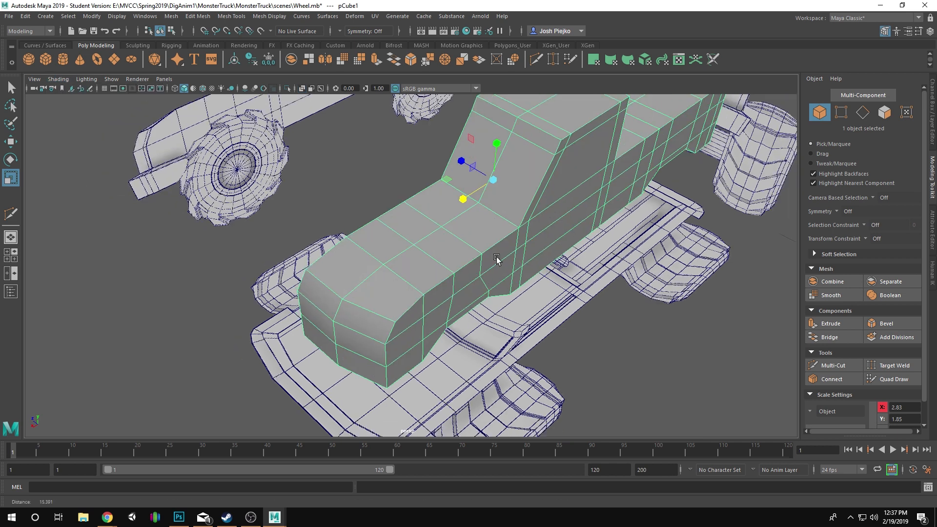
{"action": "mouse_move", "coordinate": [496, 256]}
{"action": "left_mouse_down", "text": "alt"}
{"action": "mouse_move", "coordinate": [454, 248]}
{"action": "mouse_move", "coordinate": [410, 268]}
{"action": "mouse_move", "coordinate": [589, 255]}
{"action": "mouse_move", "coordinate": [450, 234]}
{"action": "mouse_move", "coordinate": [375, 279]}
{"action": "mouse_move", "coordinate": [340, 260]}
{"action": "left_mouse_up", "text": "alt"}
{"action": "right_click_drag", "start_coordinate": [425, 278], "coordinate": [445, 331]}
{"action": "left_click_drag", "start_coordinate": [479, 324], "coordinate": [471, 306], "text": "alt"}
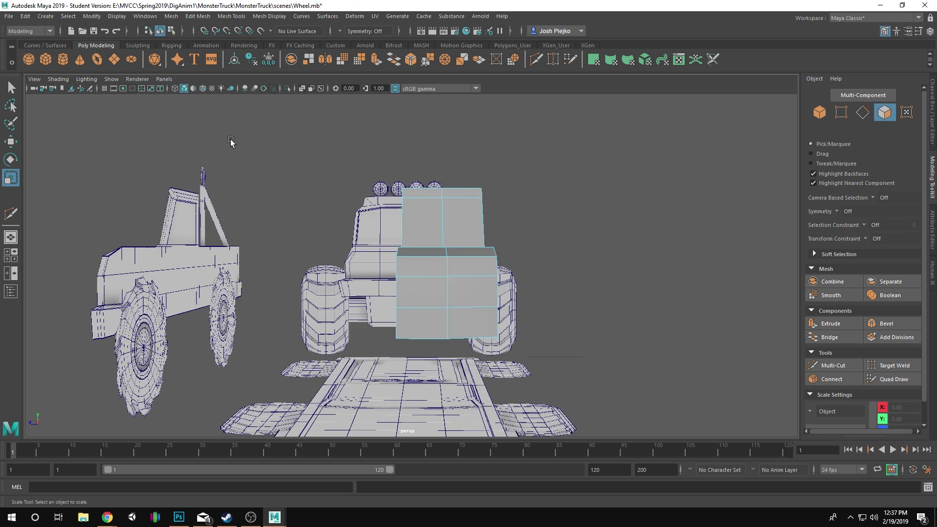
Step: Frame the cab in the side view with vertex editing active and X-Ray on
{"action": "left_click", "coordinate": [174, 79]}
{"action": "mouse_move", "coordinate": [257, 109]}
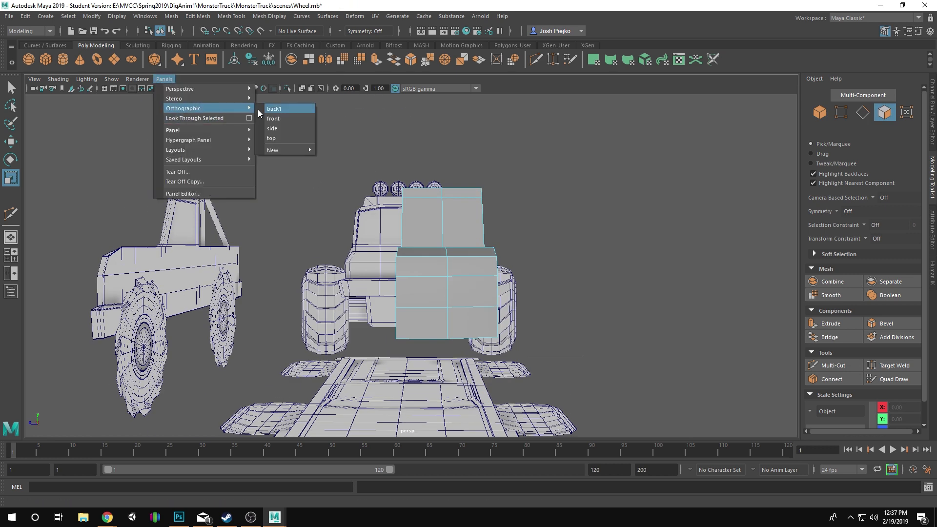
{"action": "left_click", "coordinate": [272, 129]}
{"action": "scroll", "coordinate": [324, 227], "scroll_direction": "down", "scroll_amount": 3}
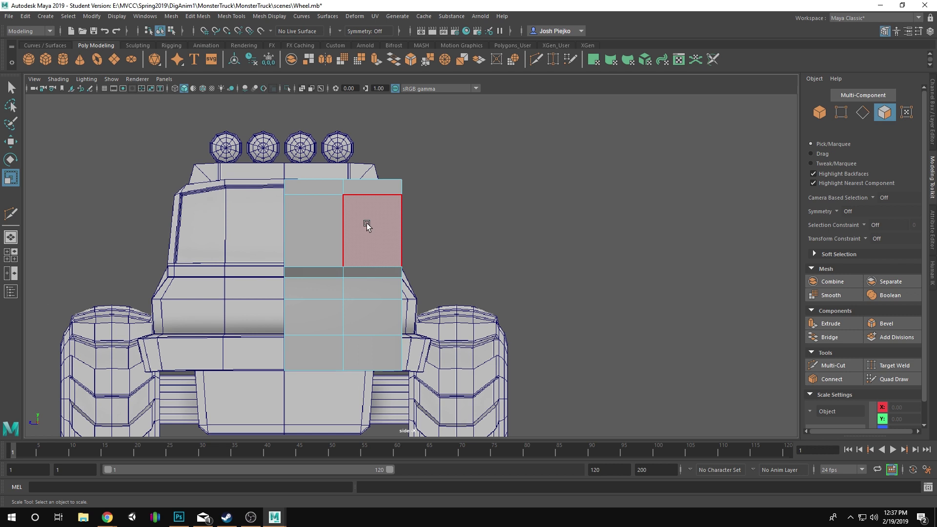
{"action": "right_click_drag", "start_coordinate": [367, 224], "coordinate": [331, 235], "text": "alt"}
{"action": "right_click_drag", "start_coordinate": [303, 188], "coordinate": [342, 175], "text": "alt"}
{"action": "middle_click_drag", "start_coordinate": [316, 151], "coordinate": [356, 209], "text": "alt"}
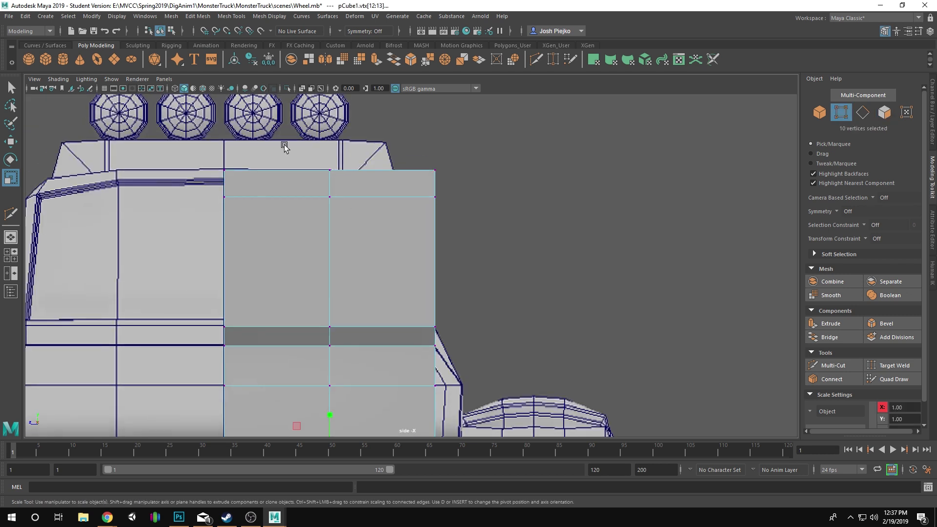
{"action": "left_click", "coordinate": [58, 78]}
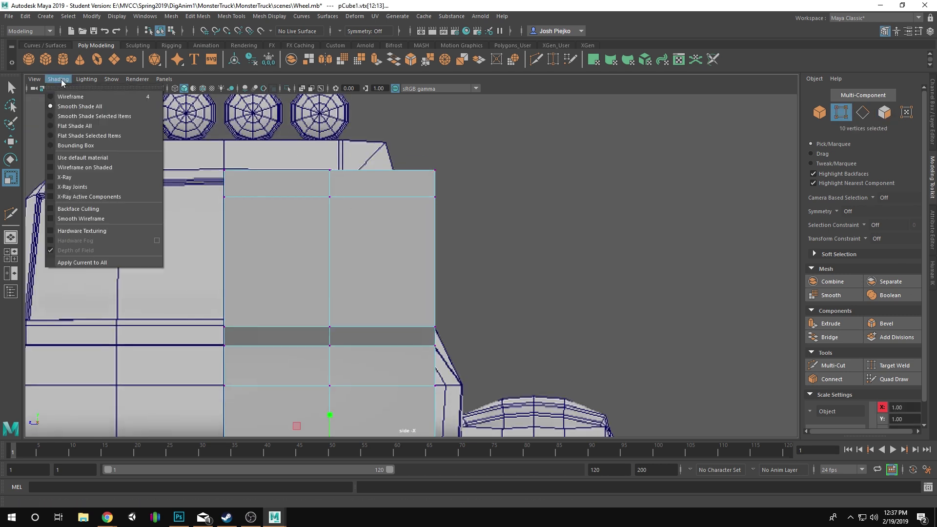
{"action": "left_click", "coordinate": [73, 171]}
Step: Pull the cab's right-edge and top-corner vertices inward along X to match the reference
{"action": "key", "text": "w"}
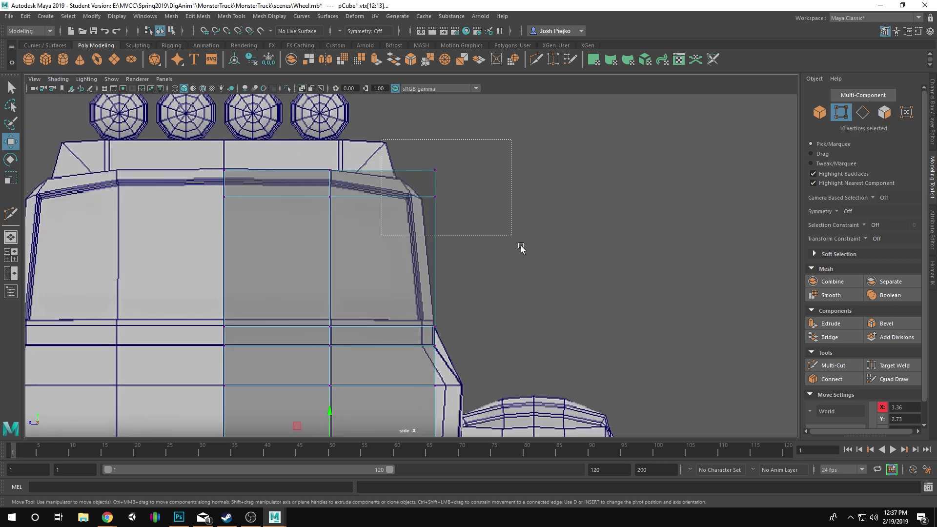
{"action": "left_click_drag", "start_coordinate": [521, 248], "coordinate": [521, 247]}
{"action": "left_click_drag", "start_coordinate": [400, 182], "coordinate": [388, 176]}
{"action": "left_click_drag", "start_coordinate": [386, 150], "coordinate": [451, 181]}
{"action": "left_click_drag", "start_coordinate": [387, 171], "coordinate": [384, 172]}
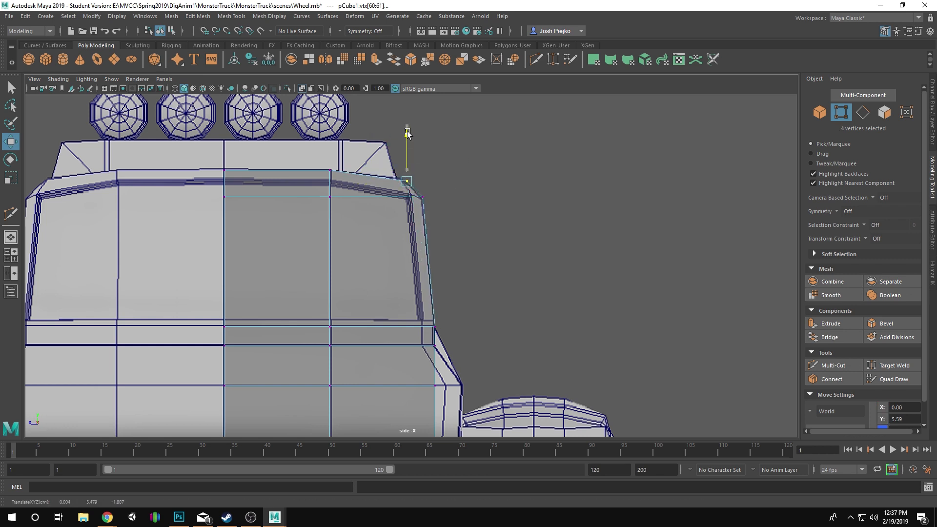
Step: Widen the lower side by moving the body's vertex column outward to the fender edge
{"action": "right_click_drag", "start_coordinate": [397, 234], "coordinate": [492, 240]}
{"action": "left_click", "coordinate": [549, 165]}
{"action": "middle_click_drag", "start_coordinate": [449, 289], "coordinate": [452, 273], "text": "alt"}
{"action": "left_click", "coordinate": [322, 320]}
{"action": "right_click_drag", "start_coordinate": [322, 320], "coordinate": [471, 312], "text": "alt"}
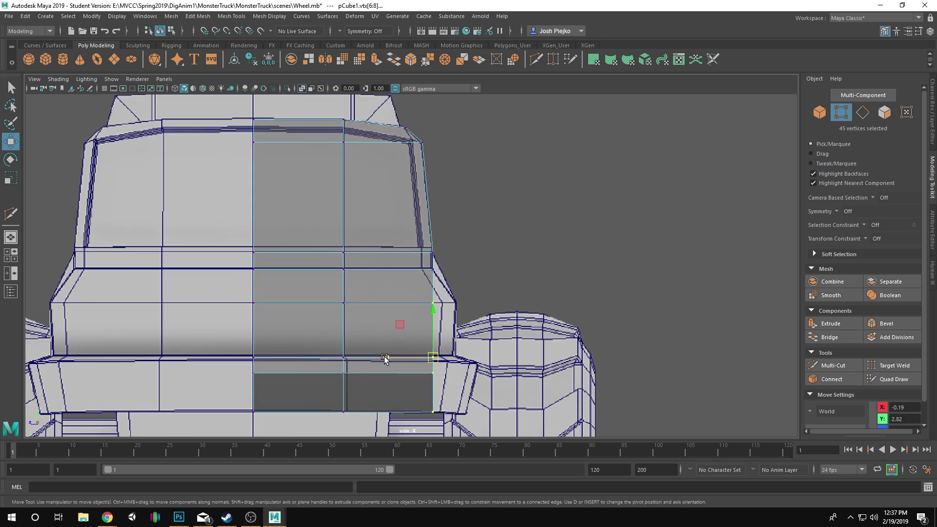
{"action": "left_click_drag", "start_coordinate": [384, 358], "coordinate": [404, 358]}
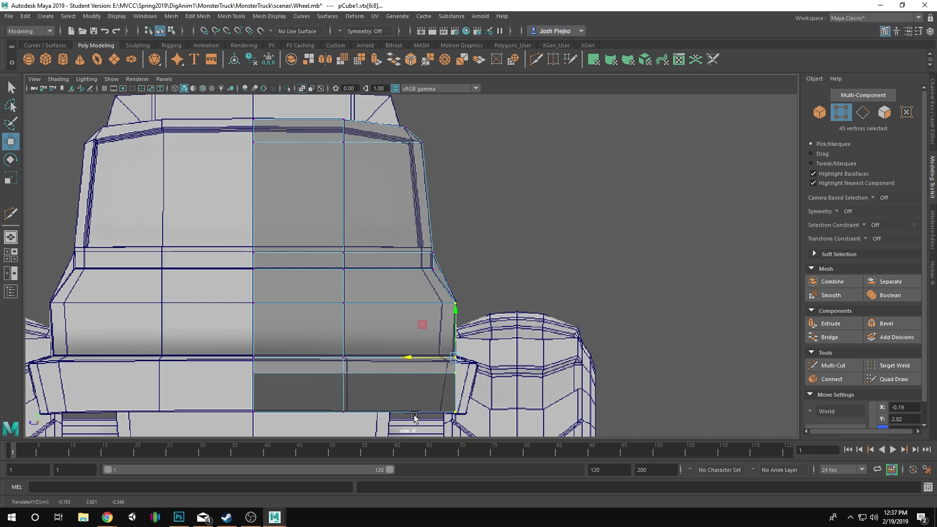
Step: Return to object mode and review the whole truck in the perspective view
{"action": "right_click_drag", "start_coordinate": [414, 418], "coordinate": [373, 389], "text": "alt"}
{"action": "key", "text": "F8"}
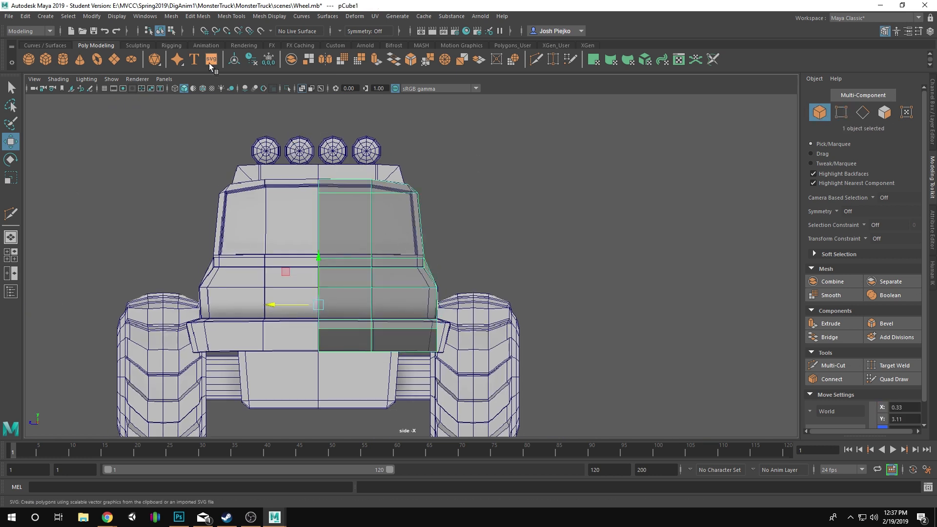
{"action": "mouse_move", "coordinate": [204, 89]}
{"action": "left_click", "coordinate": [287, 91]}
{"action": "left_click_drag", "start_coordinate": [527, 195], "coordinate": [440, 231], "text": "alt"}
{"action": "left_click", "coordinate": [61, 79]}
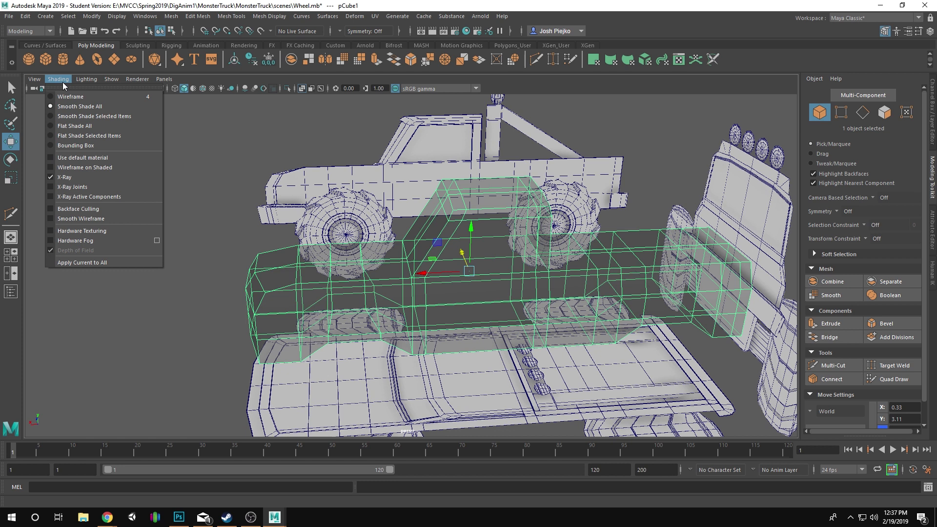
Step: Switch to the top view with the body drawn in X-Ray over the reference
{"action": "left_click", "coordinate": [89, 183]}
{"action": "left_click_drag", "start_coordinate": [88, 181], "coordinate": [379, 201], "text": "alt"}
{"action": "left_click", "coordinate": [164, 78]}
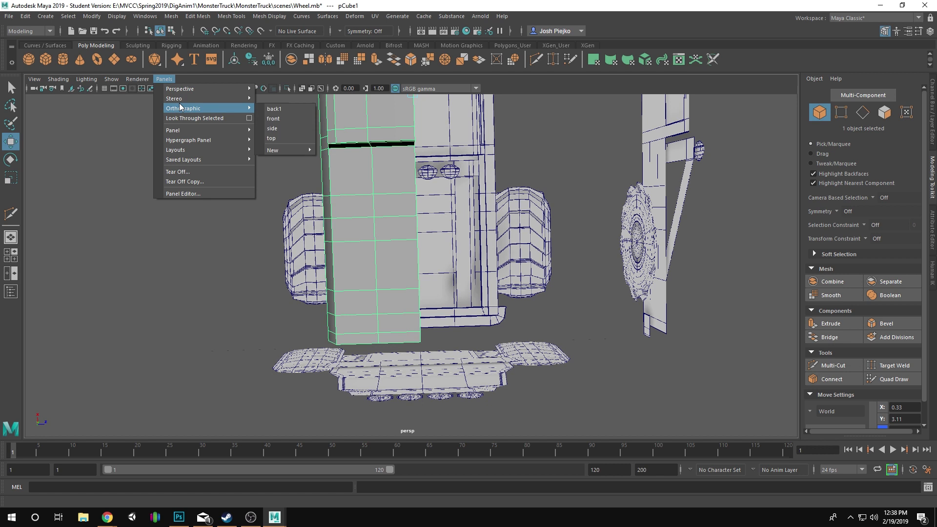
{"action": "mouse_move", "coordinate": [237, 108]}
{"action": "left_click", "coordinate": [283, 128]}
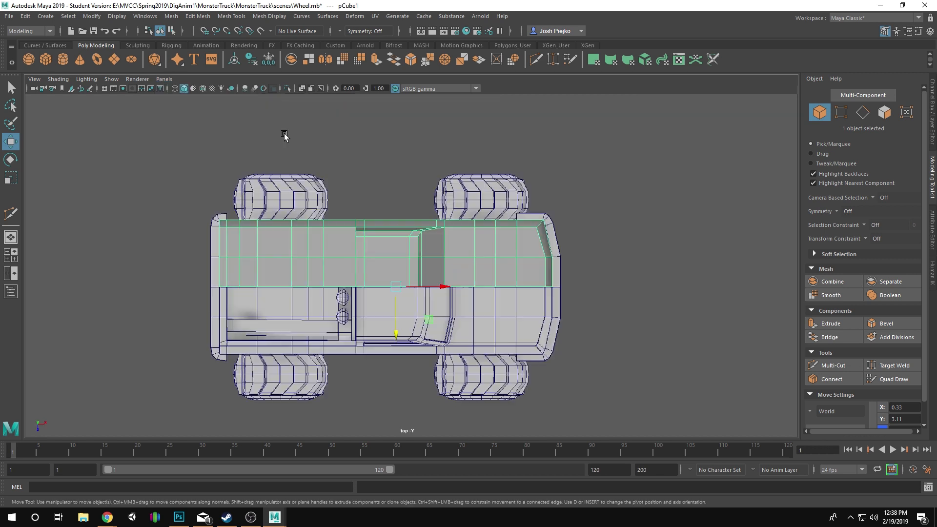
{"action": "scroll", "coordinate": [389, 215], "scroll_direction": "up", "scroll_amount": 1}
{"action": "left_click", "coordinate": [58, 79]}
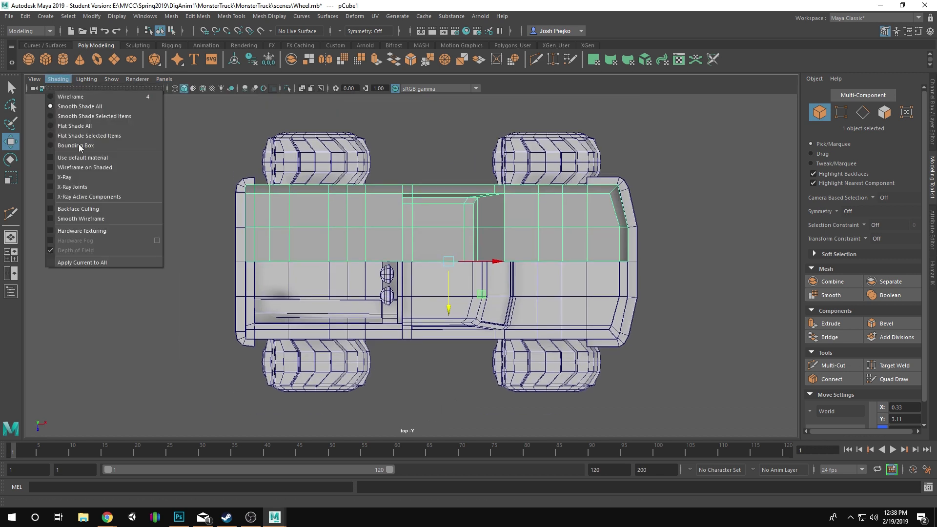
{"action": "left_click", "coordinate": [93, 178]}
Step: Shift the body half along Z out beyond the reference truck's wheels
{"action": "scroll", "coordinate": [361, 256], "scroll_direction": "up", "scroll_amount": 5}
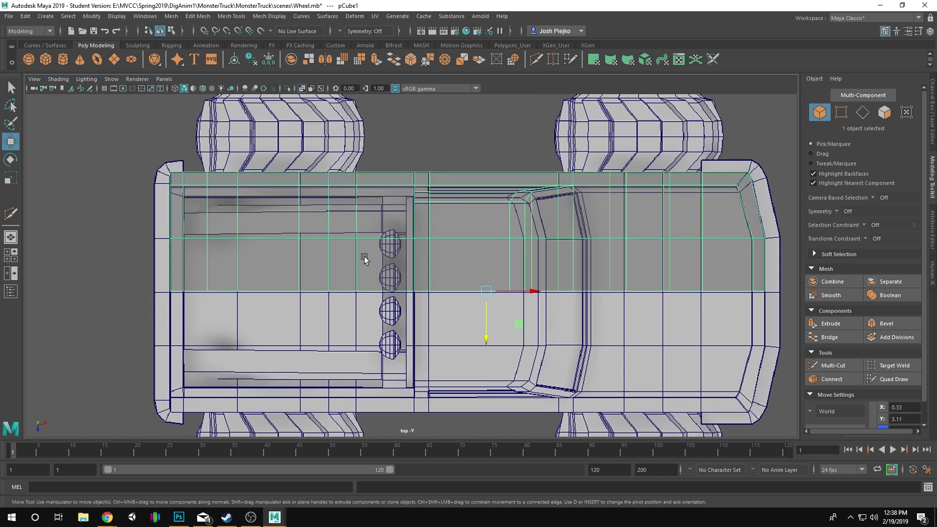
{"action": "scroll", "coordinate": [350, 255], "scroll_direction": "up", "scroll_amount": 3}
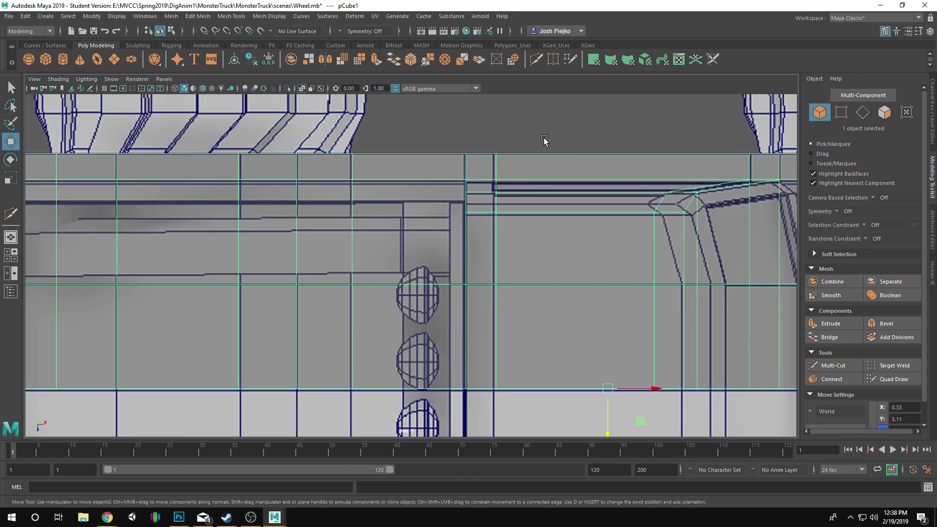
{"action": "scroll", "coordinate": [457, 228], "scroll_direction": "down", "scroll_amount": 5}
{"action": "left_click_drag", "start_coordinate": [493, 366], "coordinate": [446, 211]}
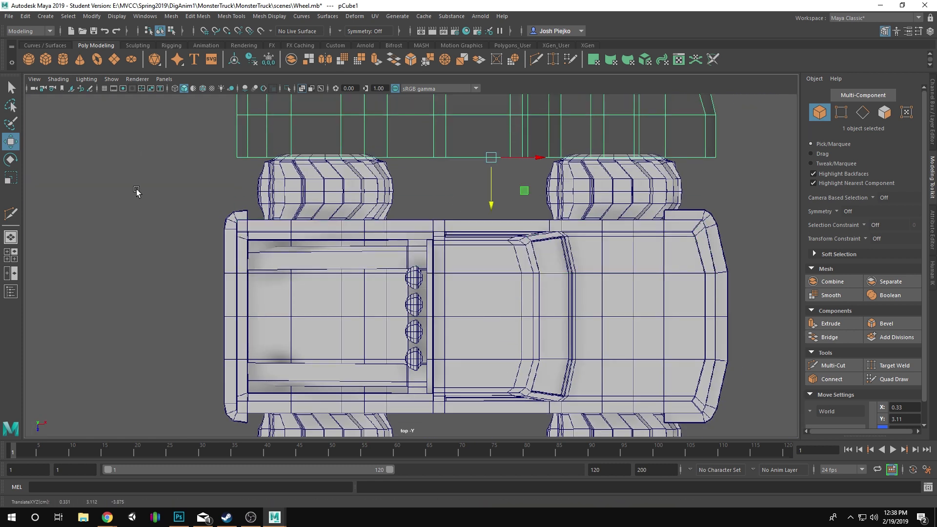
{"action": "right_click_drag", "start_coordinate": [136, 190], "coordinate": [554, 280], "text": "alt"}
{"action": "middle_click_drag", "start_coordinate": [305, 268], "coordinate": [356, 268], "text": "alt"}
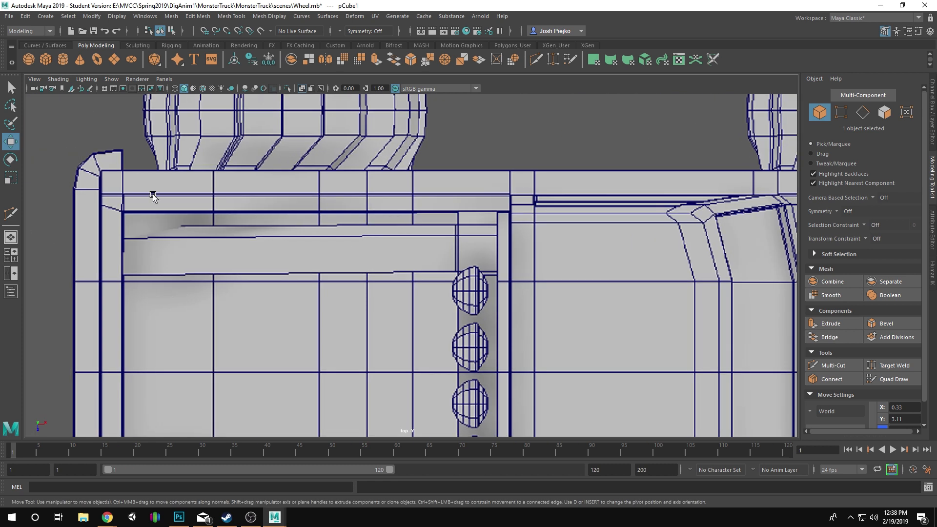
{"action": "scroll", "coordinate": [251, 314], "scroll_direction": "down", "scroll_amount": 2}
{"action": "scroll", "coordinate": [468, 372], "scroll_direction": "down", "scroll_amount": 1}
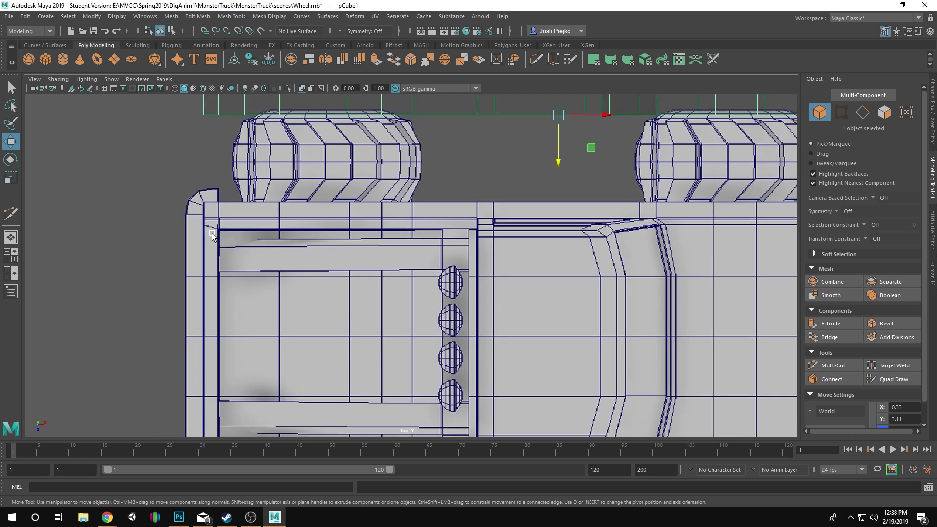
{"action": "scroll", "coordinate": [439, 311], "scroll_direction": "down", "scroll_amount": 1}
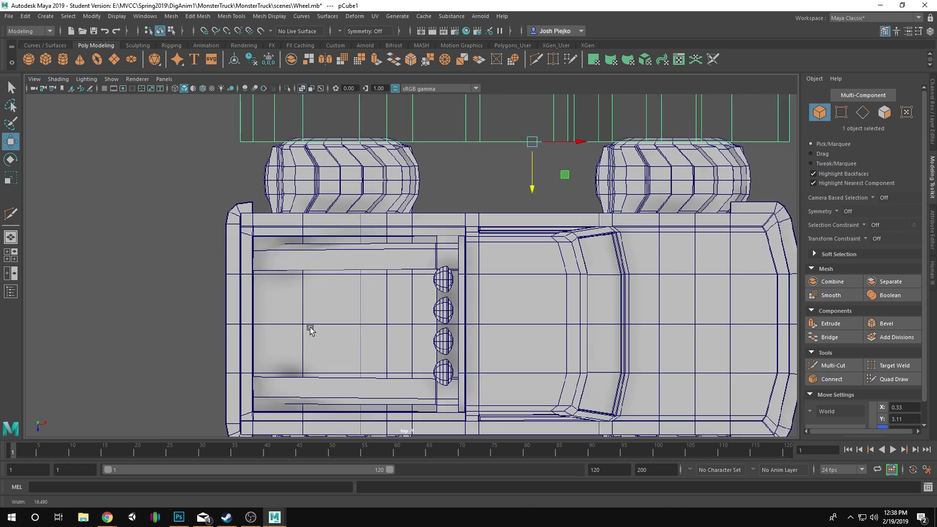
{"action": "scroll", "coordinate": [253, 186], "scroll_direction": "up", "scroll_amount": 2}
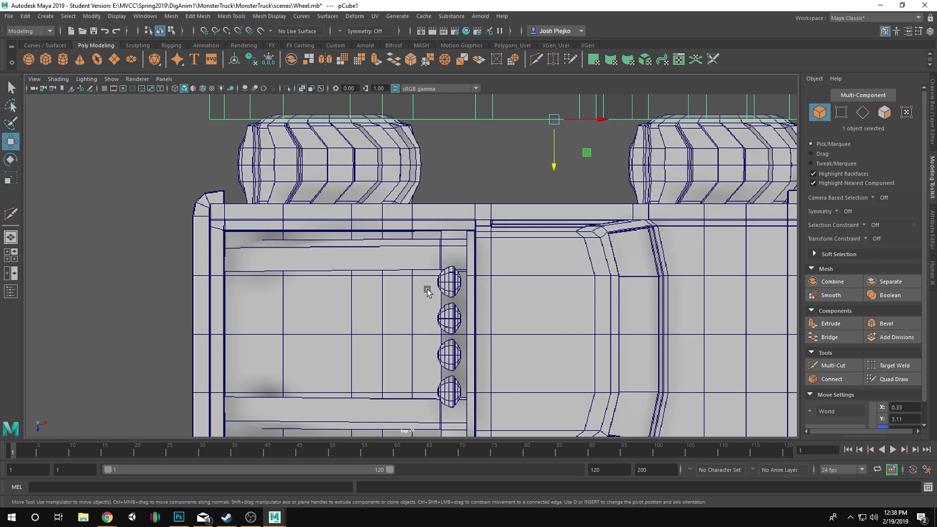
Step: Orbit the Sketchfab reference to a raised rear view into the bed, then undo the body move
{"action": "mouse_move", "coordinate": [107, 517]}
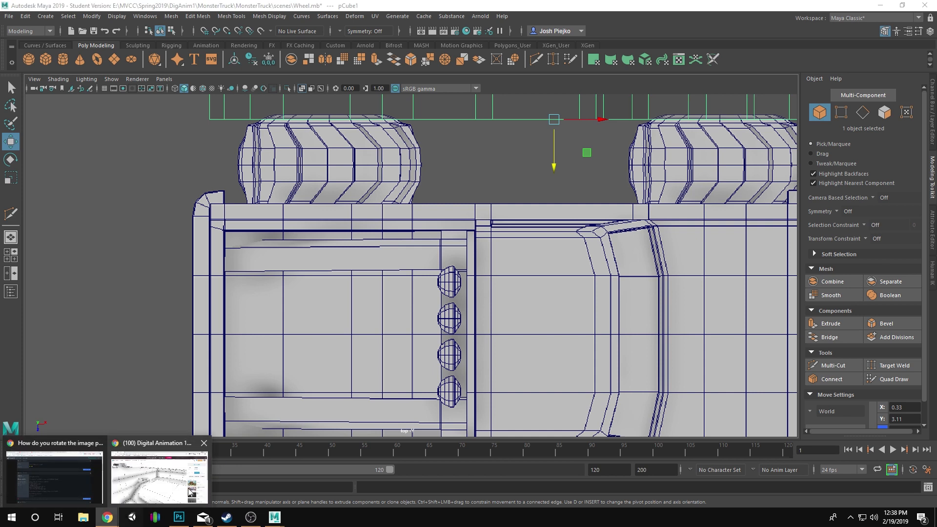
{"action": "left_click", "coordinate": [158, 481]}
{"action": "scroll", "coordinate": [514, 323], "scroll_direction": "down", "scroll_amount": 5}
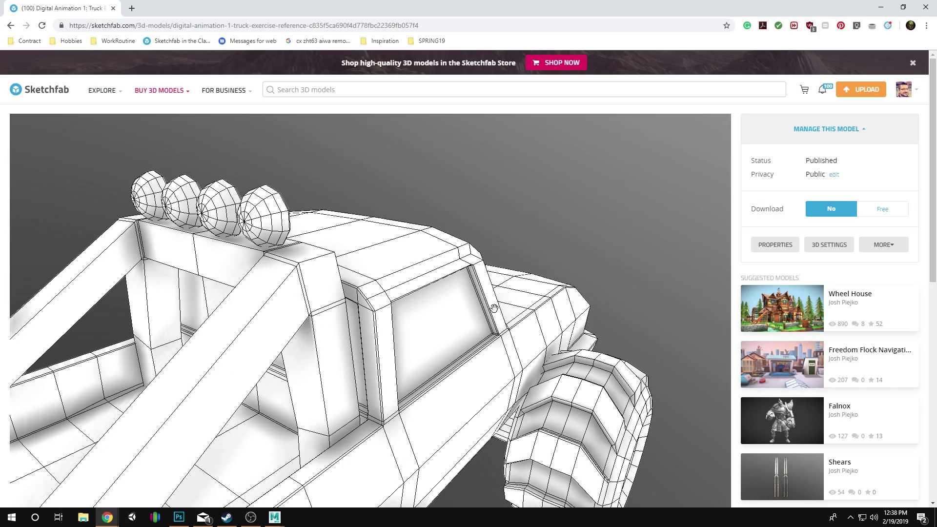
{"action": "left_click_drag", "start_coordinate": [513, 323], "coordinate": [342, 400]}
{"action": "right_click_drag", "start_coordinate": [342, 400], "coordinate": [444, 321]}
{"action": "mouse_move", "coordinate": [444, 320]}
{"action": "left_mouse_down"}
{"action": "mouse_move", "coordinate": [436, 209]}
{"action": "mouse_move", "coordinate": [602, 216]}
{"action": "mouse_move", "coordinate": [635, 161]}
{"action": "left_mouse_up"}
{"action": "left_click_drag", "start_coordinate": [351, 195], "coordinate": [313, 210]}
{"action": "right_click_drag", "start_coordinate": [312, 210], "coordinate": [408, 225]}
{"action": "scroll", "coordinate": [406, 263], "scroll_direction": "up", "scroll_amount": 5}
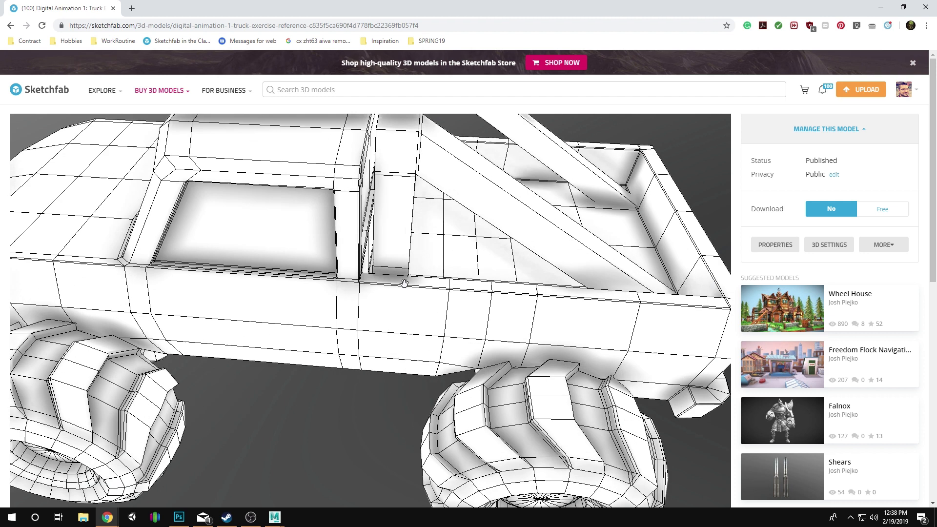
{"action": "mouse_move", "coordinate": [487, 266]}
{"action": "left_mouse_down"}
{"action": "mouse_move", "coordinate": [382, 264]}
{"action": "mouse_move", "coordinate": [552, 229]}
{"action": "mouse_move", "coordinate": [506, 228]}
{"action": "mouse_move", "coordinate": [433, 362]}
{"action": "mouse_move", "coordinate": [477, 322]}
{"action": "mouse_move", "coordinate": [426, 260]}
{"action": "mouse_move", "coordinate": [397, 251]}
{"action": "mouse_move", "coordinate": [563, 224]}
{"action": "mouse_move", "coordinate": [548, 210]}
{"action": "mouse_move", "coordinate": [575, 201]}
{"action": "mouse_move", "coordinate": [588, 208]}
{"action": "mouse_move", "coordinate": [583, 229]}
{"action": "left_mouse_up"}
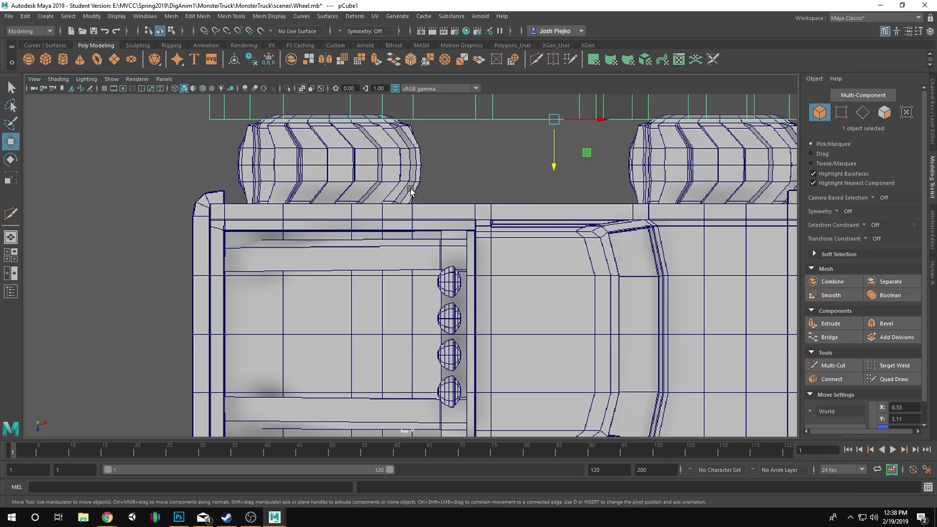
{"action": "key", "text": "ctrl+z"}
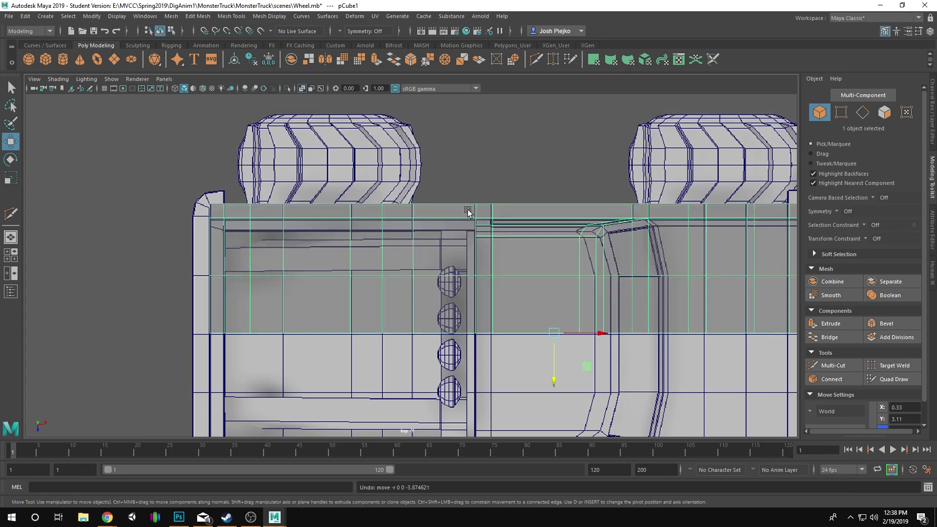
Step: Show the body solid in the perspective view with X-Ray turned off
{"action": "left_click", "coordinate": [164, 78]}
{"action": "mouse_move", "coordinate": [230, 91]}
{"action": "left_click", "coordinate": [272, 90]}
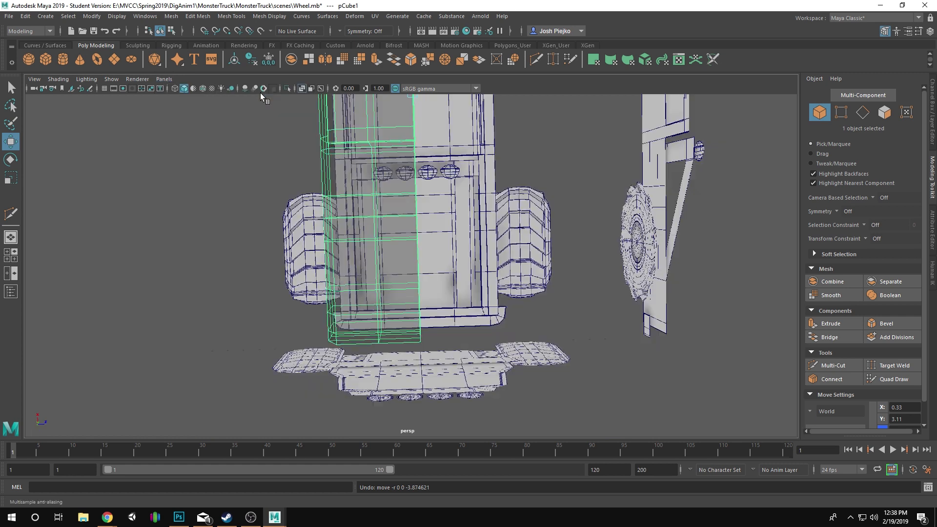
{"action": "left_click_drag", "start_coordinate": [260, 93], "coordinate": [118, 134], "text": "alt"}
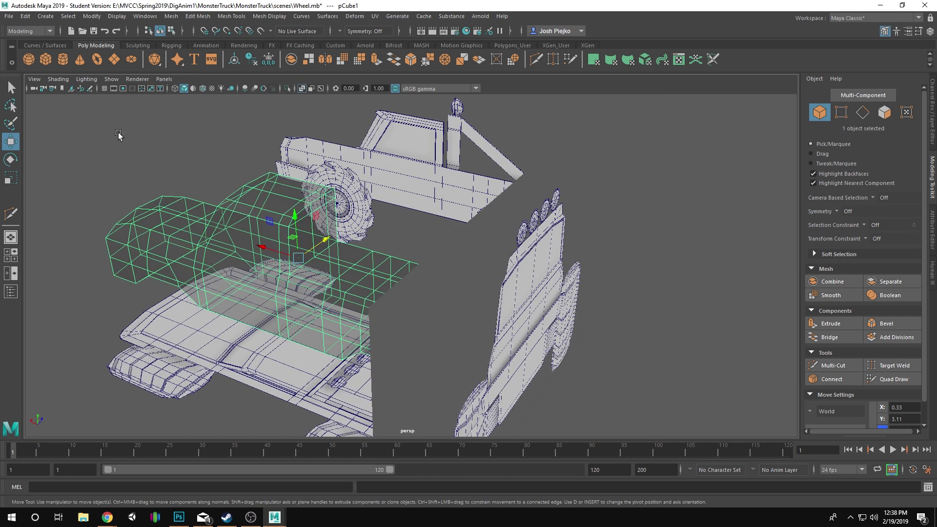
{"action": "left_click", "coordinate": [58, 78]}
{"action": "left_click", "coordinate": [107, 182]}
{"action": "left_click_drag", "start_coordinate": [171, 221], "coordinate": [260, 233], "text": "alt"}
{"action": "middle_click_drag", "start_coordinate": [260, 233], "coordinate": [294, 259], "text": "alt"}
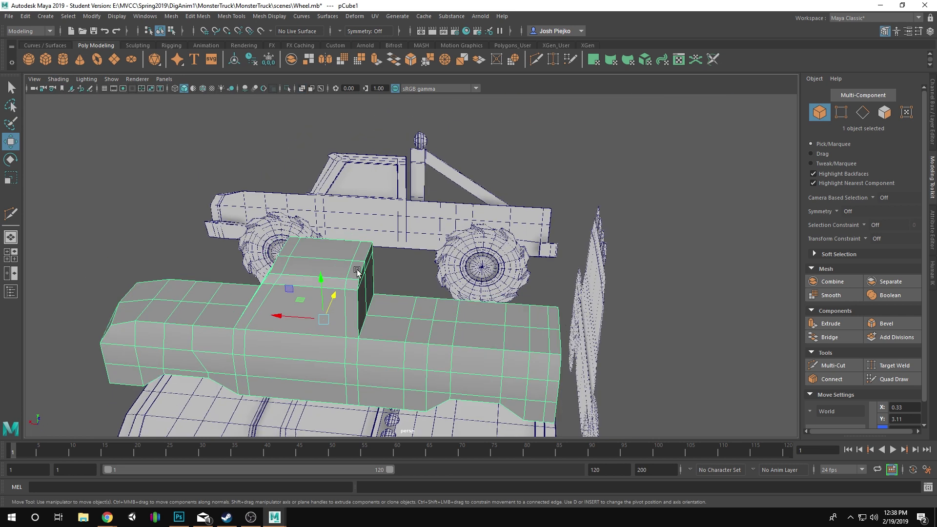
Step: Select a bed face behind the cab in face mode
{"action": "right_click_drag", "start_coordinate": [358, 268], "coordinate": [359, 305]}
{"action": "scroll", "coordinate": [425, 311], "scroll_direction": "up", "scroll_amount": 1}
{"action": "left_click", "coordinate": [391, 307]}
{"action": "left_click_drag", "start_coordinate": [391, 308], "coordinate": [444, 321], "text": "alt"}
{"action": "middle_click_drag", "start_coordinate": [444, 320], "coordinate": [423, 322], "text": "alt"}
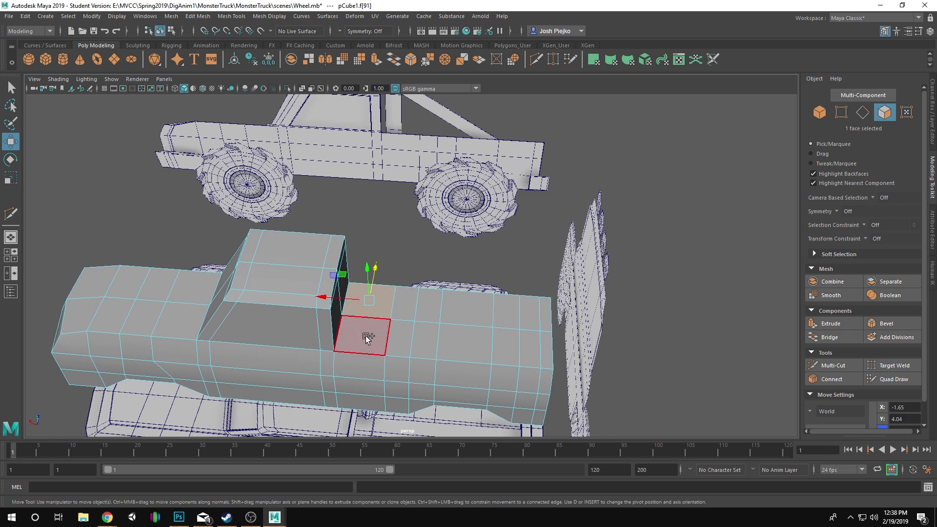
{"action": "left_click_drag", "start_coordinate": [469, 349], "coordinate": [393, 300], "text": "alt"}
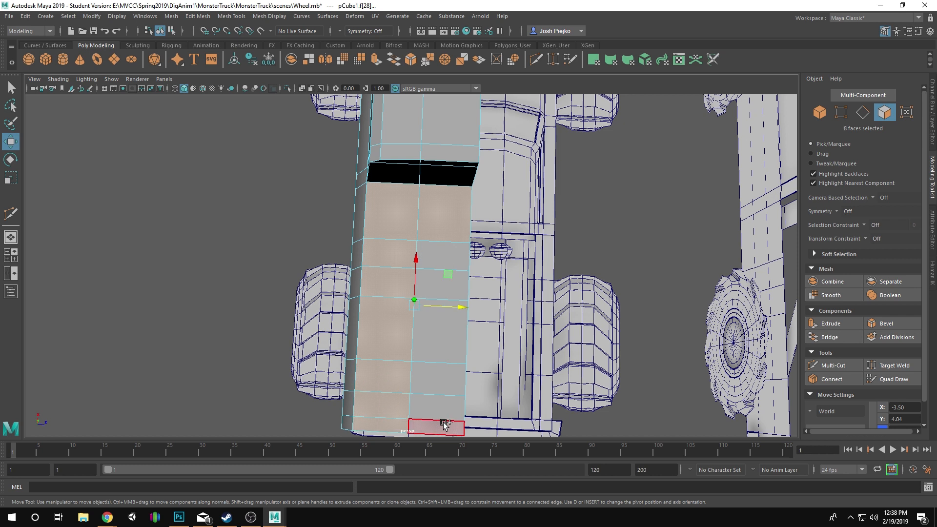
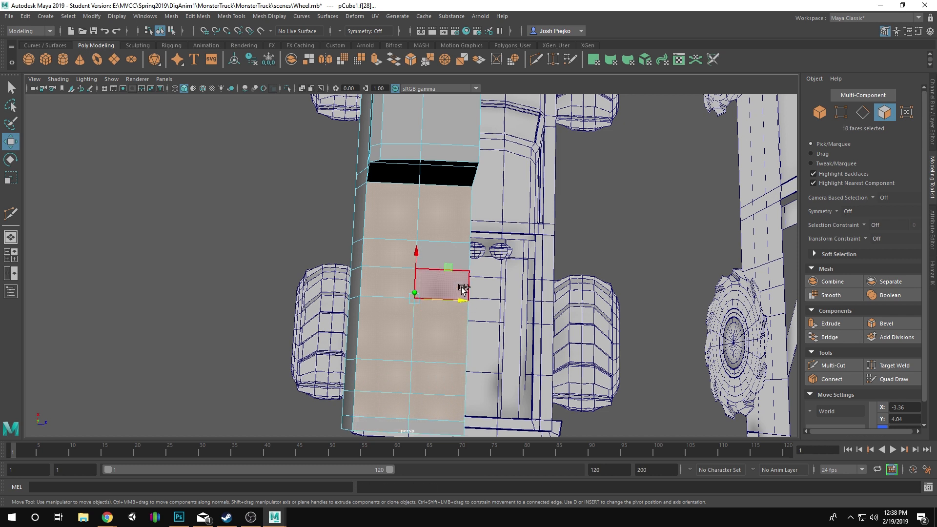
Step: Add the last bed face to the selection and orbit to a side view of the bed
{"action": "left_click", "coordinate": [462, 254], "text": "shift"}
{"action": "left_click_drag", "start_coordinate": [461, 254], "coordinate": [485, 215], "text": "alt"}
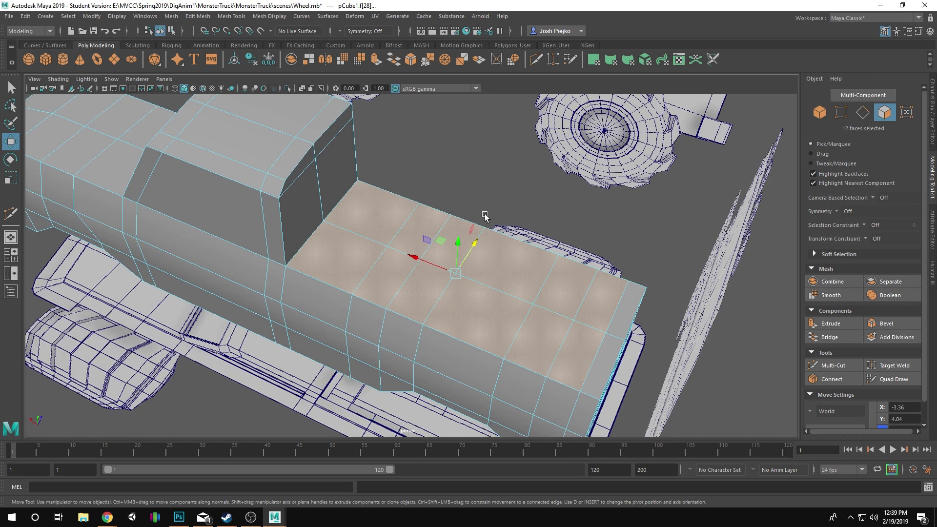
{"action": "left_click_drag", "start_coordinate": [342, 265], "coordinate": [415, 320], "text": "alt"}
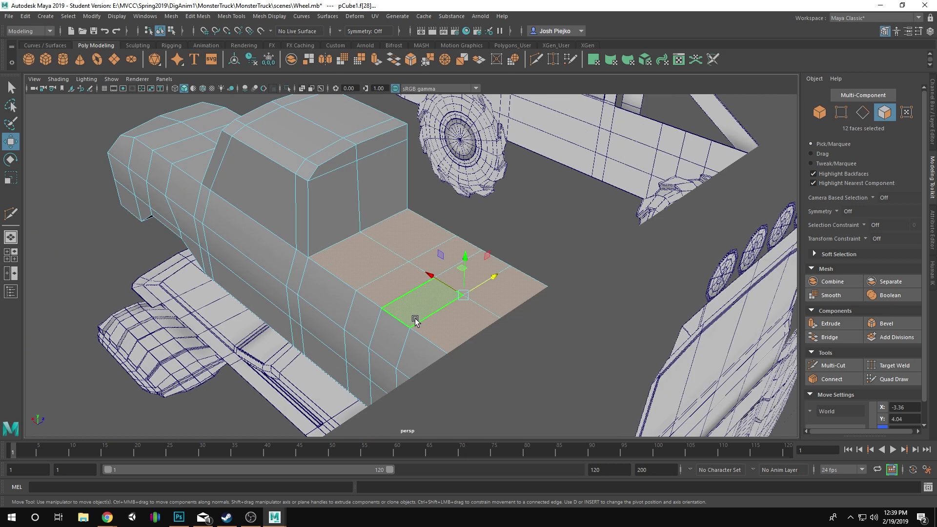
{"action": "left_click_drag", "start_coordinate": [454, 405], "coordinate": [234, 457], "text": "alt"}
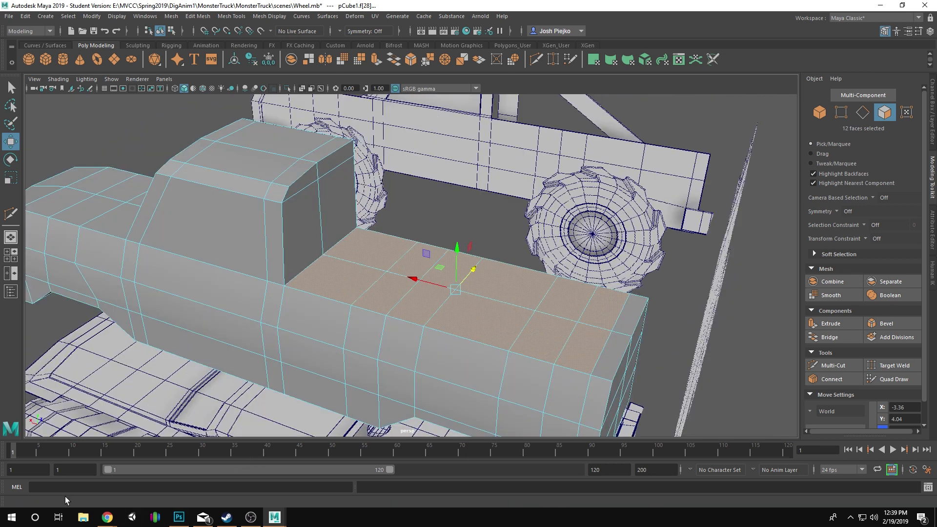
Step: Bring up the Sketchfab truck reference and rotate it to a top-down front view
{"action": "mouse_move", "coordinate": [107, 517]}
{"action": "left_click", "coordinate": [136, 496]}
{"action": "mouse_move", "coordinate": [490, 236]}
{"action": "left_mouse_down"}
{"action": "mouse_move", "coordinate": [402, 259]}
{"action": "mouse_move", "coordinate": [487, 216]}
{"action": "mouse_move", "coordinate": [443, 249]}
{"action": "mouse_move", "coordinate": [430, 215]}
{"action": "mouse_move", "coordinate": [326, 225]}
{"action": "mouse_move", "coordinate": [350, 193]}
{"action": "mouse_move", "coordinate": [477, 170]}
{"action": "mouse_move", "coordinate": [360, 272]}
{"action": "mouse_move", "coordinate": [253, 259]}
{"action": "mouse_move", "coordinate": [279, 262]}
{"action": "mouse_move", "coordinate": [241, 287]}
{"action": "mouse_move", "coordinate": [235, 259]}
{"action": "mouse_move", "coordinate": [255, 239]}
{"action": "mouse_move", "coordinate": [312, 273]}
{"action": "mouse_move", "coordinate": [236, 257]}
{"action": "mouse_move", "coordinate": [299, 203]}
{"action": "mouse_move", "coordinate": [314, 316]}
{"action": "left_mouse_up"}
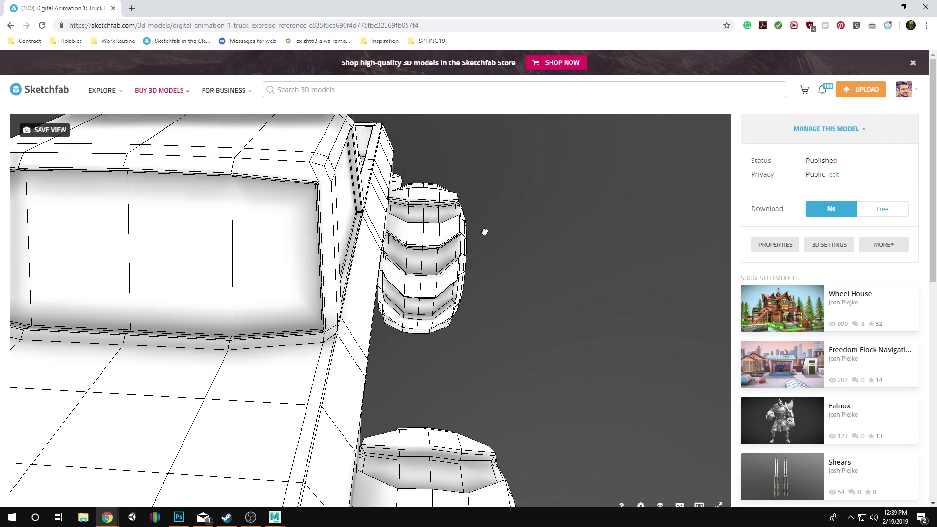
Step: Turn the reference truck to face its cab window, then return to a front-on Maya view
{"action": "mouse_move", "coordinate": [484, 232]}
{"action": "left_mouse_down"}
{"action": "mouse_move", "coordinate": [300, 176]}
{"action": "mouse_move", "coordinate": [325, 292]}
{"action": "left_mouse_up"}
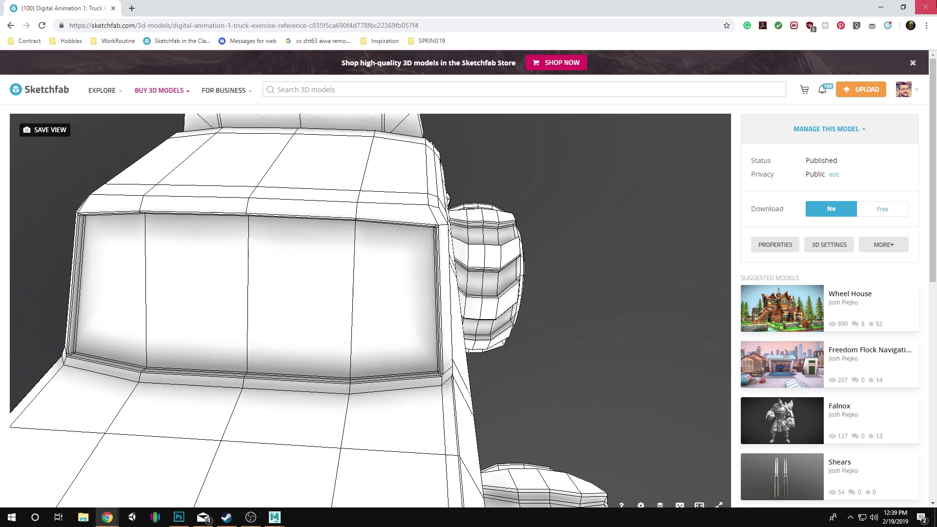
{"action": "left_click", "coordinate": [879, 10]}
{"action": "left_click_drag", "start_coordinate": [512, 324], "coordinate": [360, 255], "text": "alt"}
{"action": "right_click_drag", "start_coordinate": [359, 255], "coordinate": [390, 196]}
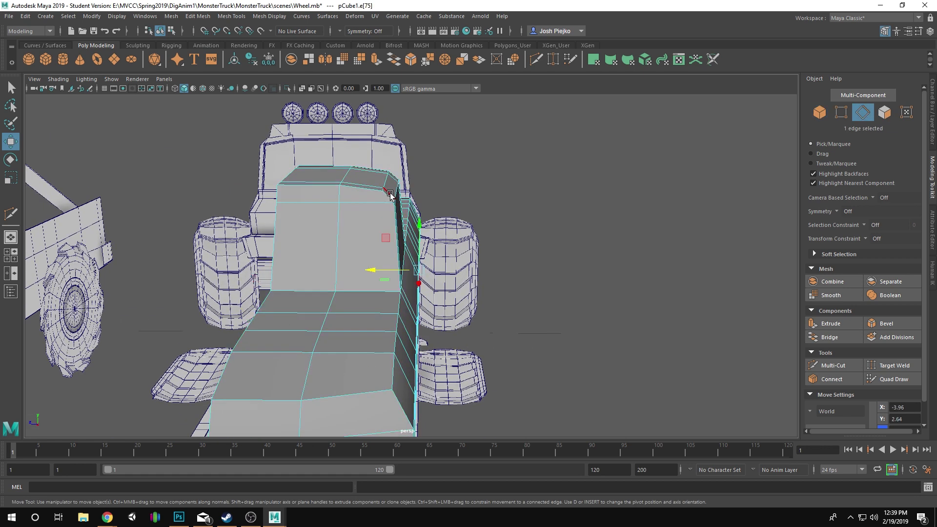
Step: Select the truck body and insert a Multi-Cut edge loop along its length
{"action": "right_click_drag", "start_coordinate": [355, 245], "coordinate": [380, 233]}
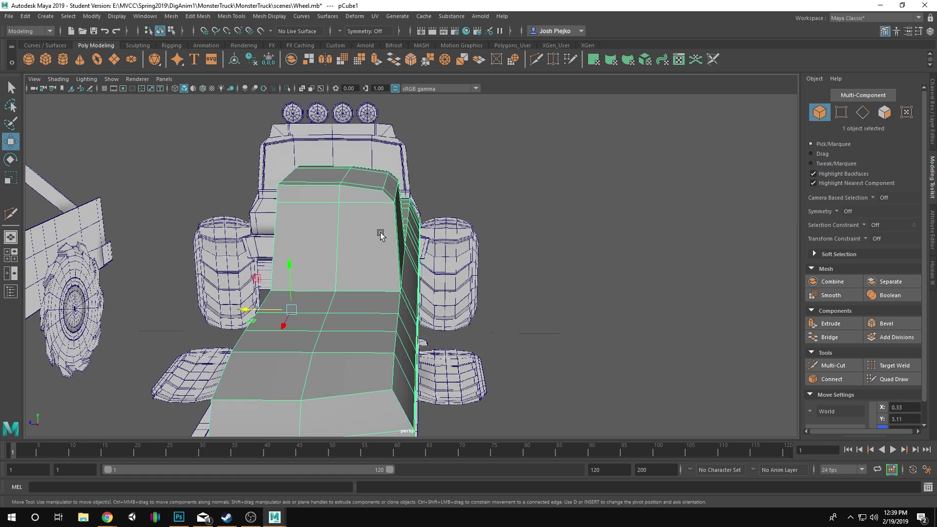
{"action": "right_click_drag", "start_coordinate": [453, 378], "coordinate": [389, 406], "text": "alt"}
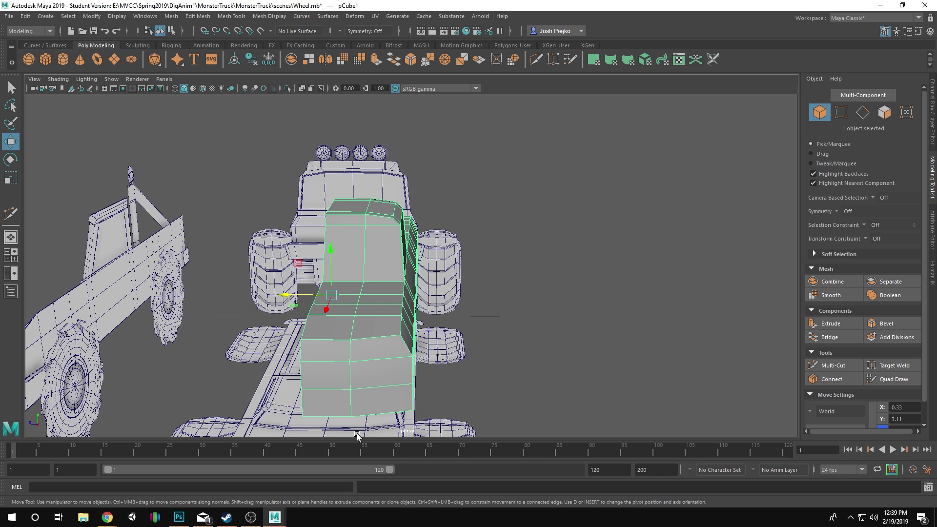
{"action": "left_click", "coordinate": [845, 368]}
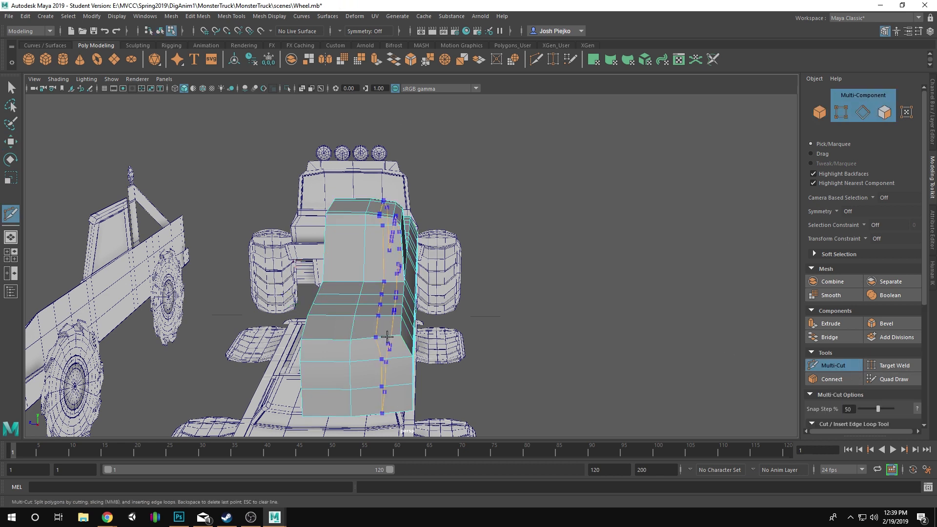
{"action": "left_click", "coordinate": [386, 337], "text": "ctrl"}
{"action": "key", "text": "w"}
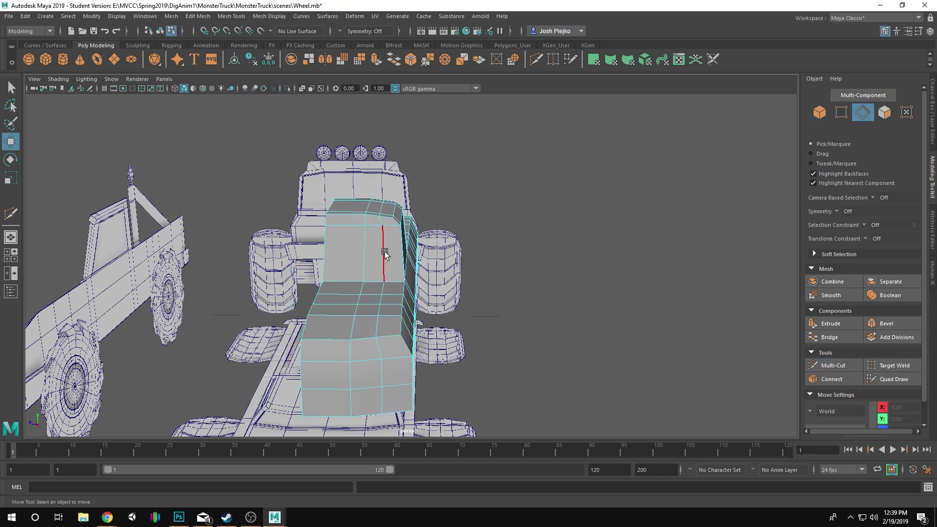
Step: Select the top bevel edge loop and tumble around the body to check it
{"action": "left_click_drag", "start_coordinate": [397, 238], "coordinate": [361, 267], "text": "alt"}
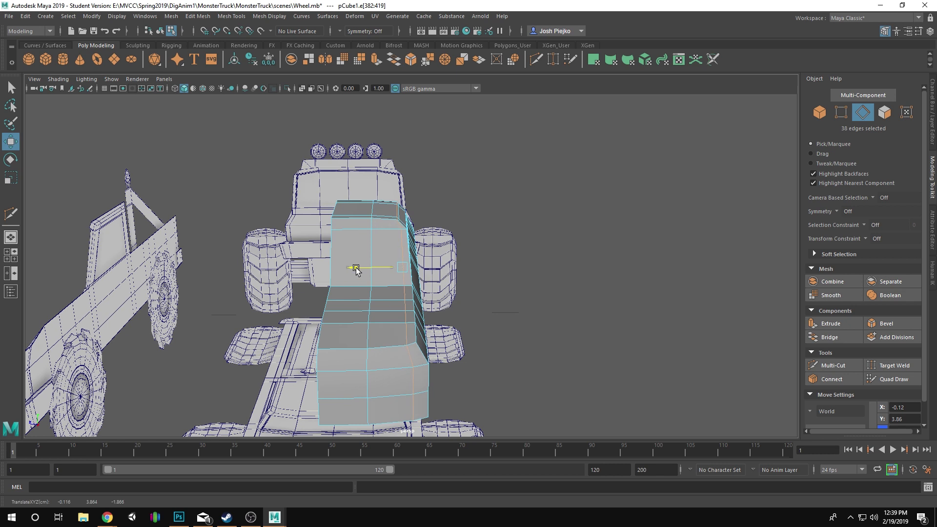
{"action": "left_click_drag", "start_coordinate": [358, 271], "coordinate": [174, 297], "text": "alt"}
{"action": "right_click_drag", "start_coordinate": [390, 293], "coordinate": [457, 261], "text": "alt"}
{"action": "left_click_drag", "start_coordinate": [456, 261], "coordinate": [388, 186], "text": "alt"}
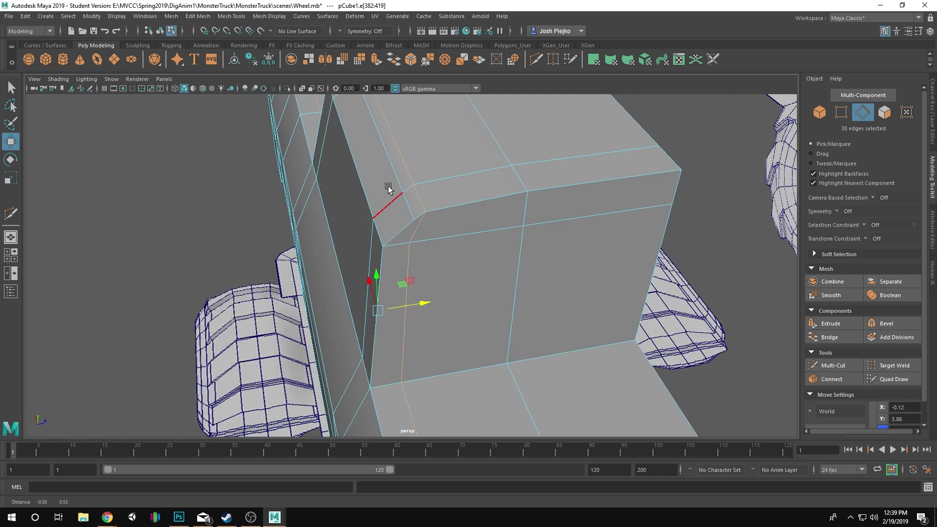
{"action": "double_click", "coordinate": [385, 168]}
{"action": "right_click_drag", "start_coordinate": [386, 168], "coordinate": [411, 243], "text": "alt"}
{"action": "left_click_drag", "start_coordinate": [411, 243], "coordinate": [419, 174], "text": "alt"}
{"action": "middle_click_drag", "start_coordinate": [401, 387], "coordinate": [424, 313], "text": "alt"}
{"action": "right_click_drag", "start_coordinate": [425, 314], "coordinate": [376, 322], "text": "alt"}
{"action": "middle_click_drag", "start_coordinate": [376, 323], "coordinate": [388, 299], "text": "alt"}
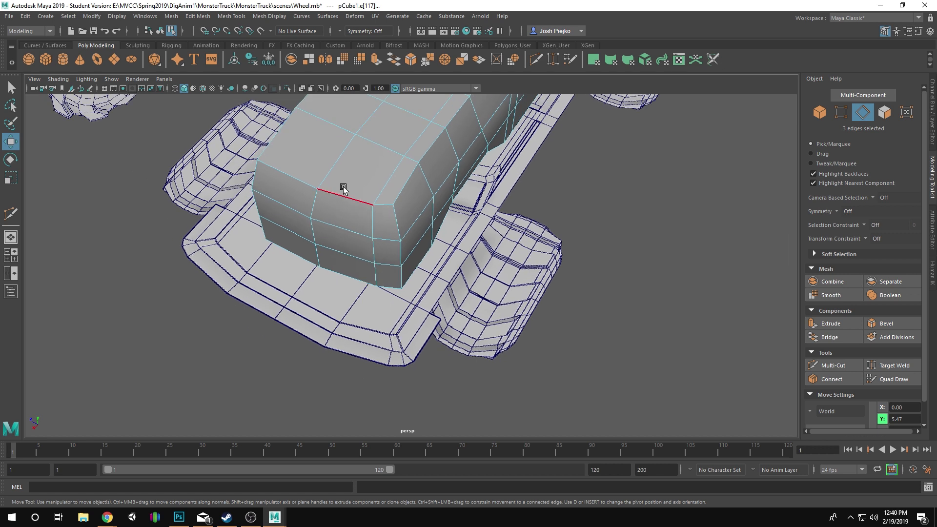
{"action": "left_click_drag", "start_coordinate": [343, 188], "coordinate": [378, 223], "text": "alt"}
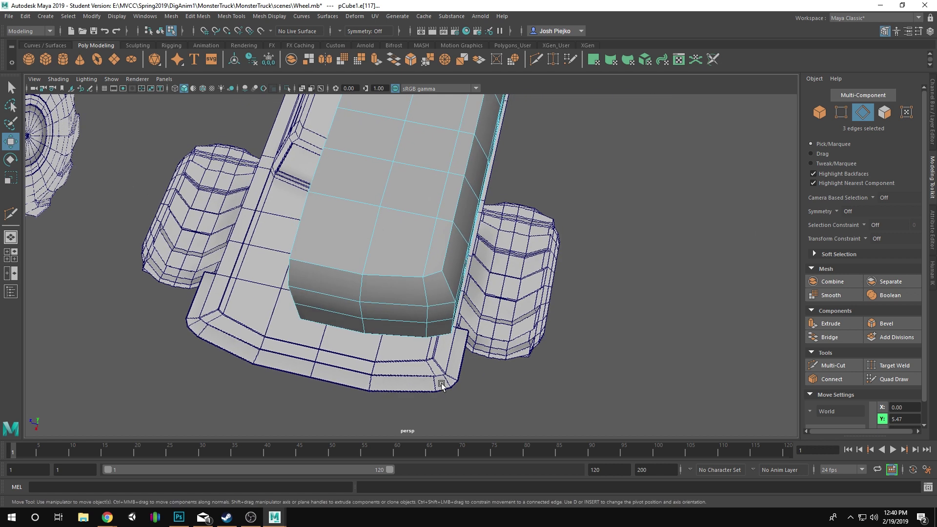
{"action": "left_click_drag", "start_coordinate": [436, 381], "coordinate": [449, 130], "text": "alt"}
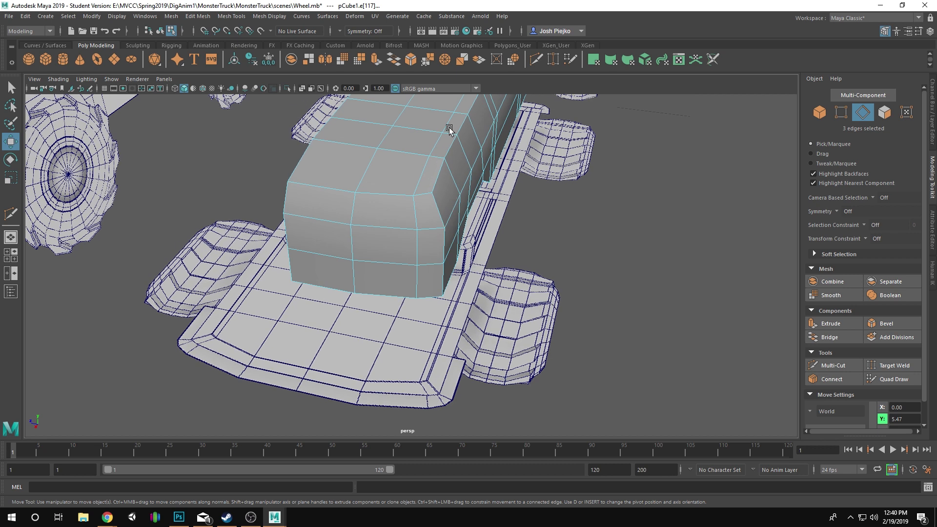
{"action": "left_click_drag", "start_coordinate": [414, 218], "coordinate": [200, 333], "text": "alt"}
Step: Select the bed faces behind the cab and extrude them down into a recess
{"action": "right_click_drag", "start_coordinate": [466, 252], "coordinate": [456, 298]}
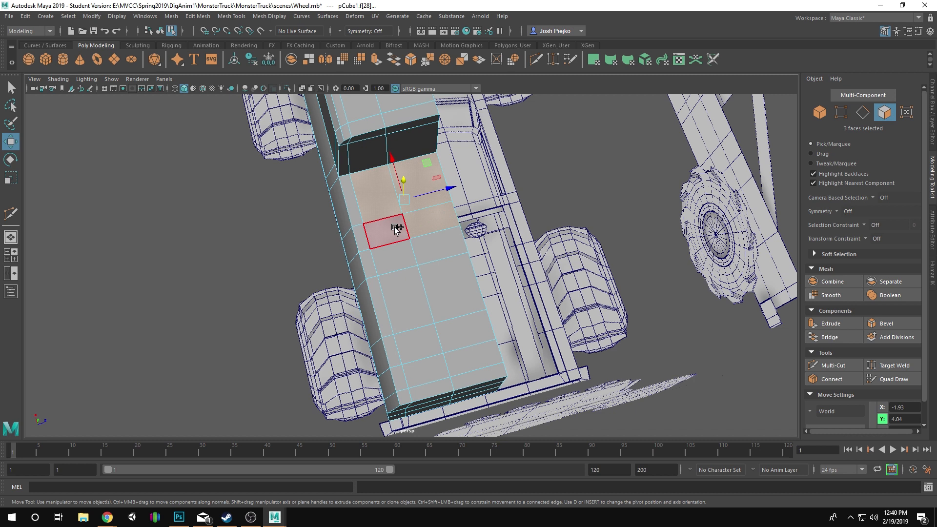
{"action": "left_click", "coordinate": [478, 359], "text": "shift"}
{"action": "left_click", "coordinate": [427, 372], "text": "shift"}
{"action": "left_click_drag", "start_coordinate": [427, 372], "coordinate": [330, 217], "text": "alt"}
{"action": "key", "text": "w"}
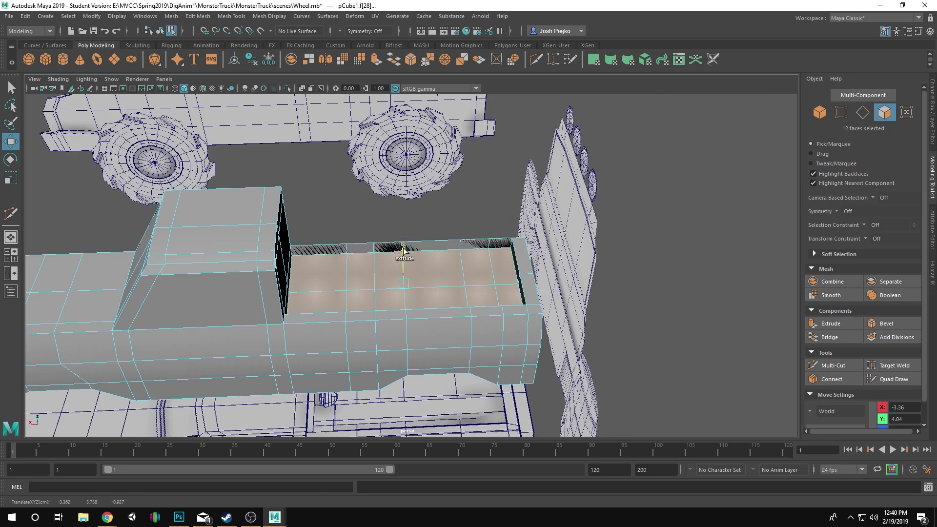
{"action": "left_click_drag", "start_coordinate": [408, 270], "coordinate": [408, 270], "text": "shift"}
Step: Orbit around the truck to inspect the recessed bed from the ends and sides
{"action": "left_click_drag", "start_coordinate": [408, 270], "coordinate": [221, 264], "text": "alt"}
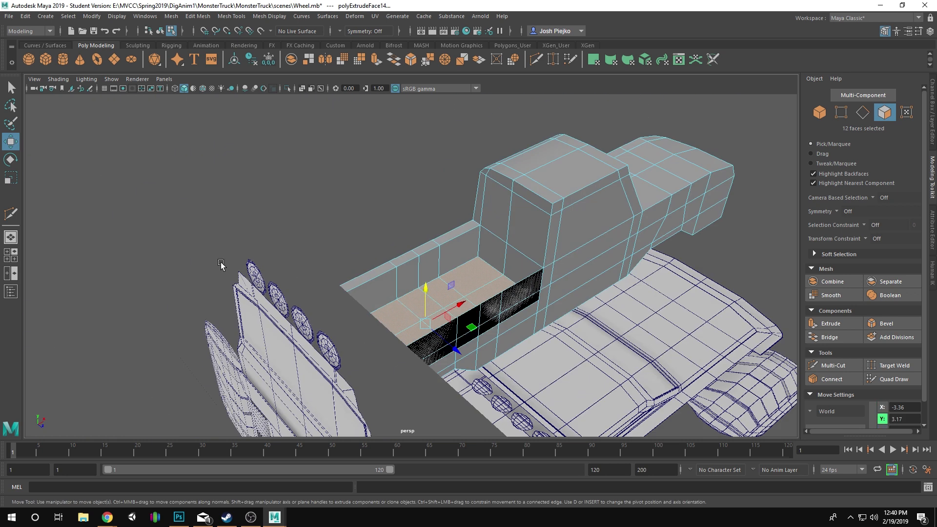
{"action": "mouse_move", "coordinate": [383, 225]}
{"action": "left_mouse_down", "text": "alt"}
{"action": "mouse_move", "coordinate": [466, 292]}
{"action": "mouse_move", "coordinate": [416, 288]}
{"action": "mouse_move", "coordinate": [372, 236]}
{"action": "left_mouse_up", "text": "alt"}
{"action": "left_click_drag", "start_coordinate": [279, 235], "coordinate": [626, 356], "text": "alt"}
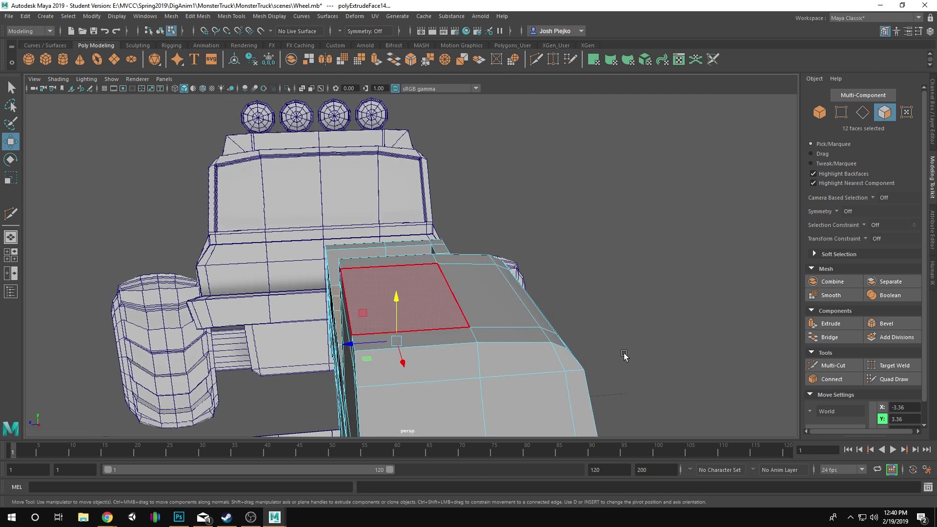
{"action": "right_click_drag", "start_coordinate": [625, 355], "coordinate": [454, 342], "text": "alt"}
{"action": "left_click_drag", "start_coordinate": [454, 342], "coordinate": [469, 312], "text": "alt"}
{"action": "right_click_drag", "start_coordinate": [469, 313], "coordinate": [427, 319], "text": "alt"}
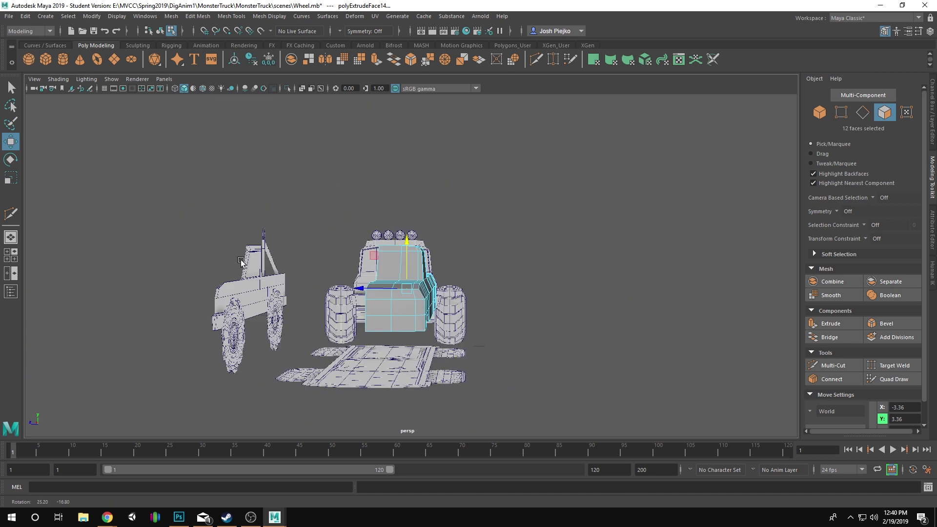
{"action": "left_click_drag", "start_coordinate": [427, 319], "coordinate": [435, 317], "text": "alt"}
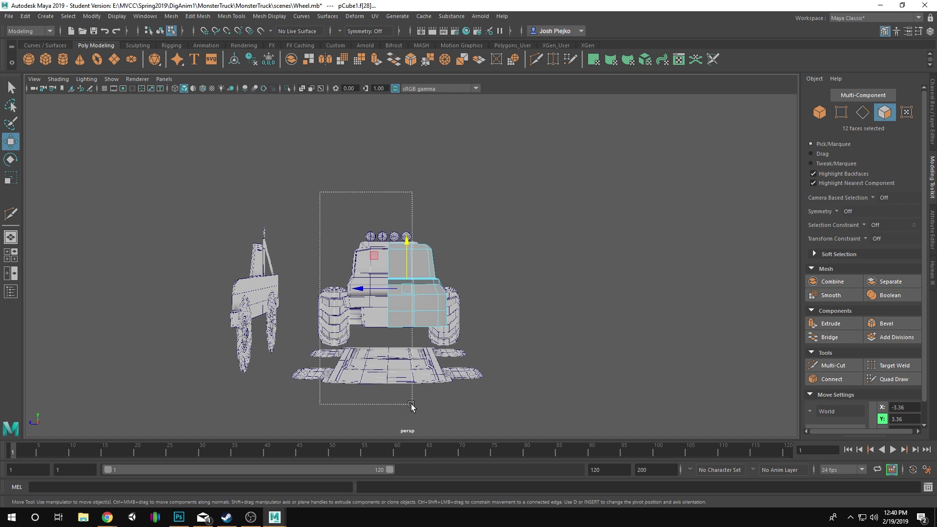
{"action": "left_click_drag", "start_coordinate": [489, 379], "coordinate": [446, 324], "text": "alt"}
{"action": "left_click_drag", "start_coordinate": [402, 223], "coordinate": [423, 286], "text": "alt"}
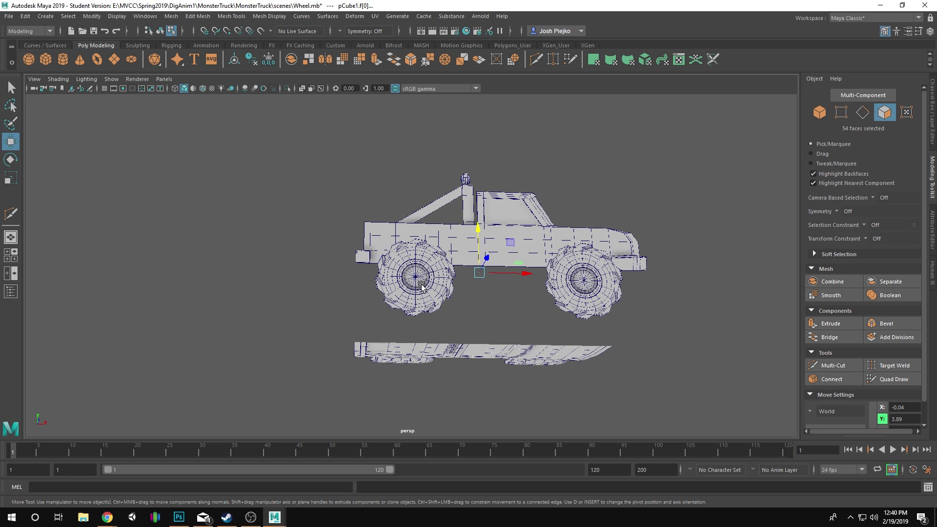
Step: Hide the reference truck layer in the layer panel and clear the selection
{"action": "left_click", "coordinate": [933, 133]}
{"action": "left_click", "coordinate": [812, 384]}
{"action": "left_click_drag", "start_coordinate": [561, 312], "coordinate": [530, 324], "text": "alt"}
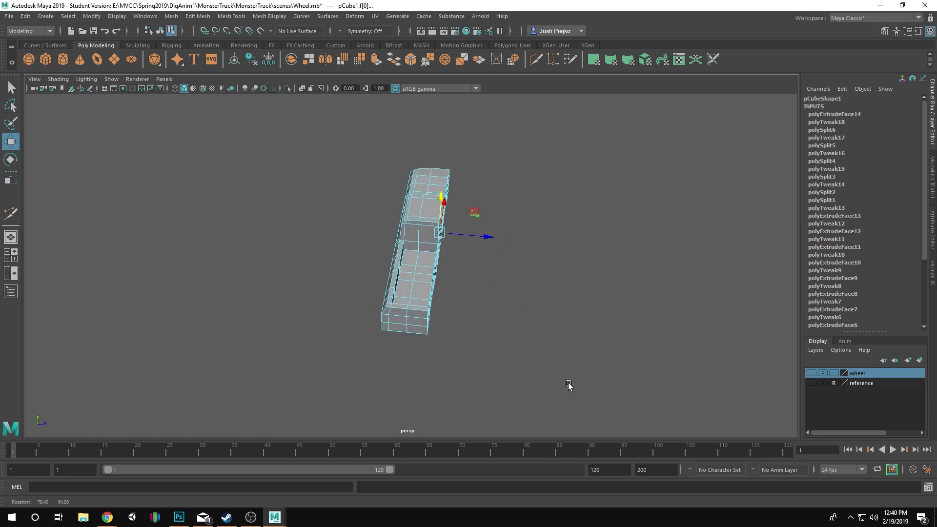
{"action": "left_click_drag", "start_coordinate": [569, 385], "coordinate": [345, 357], "text": "alt"}
{"action": "left_click", "coordinate": [367, 374]}
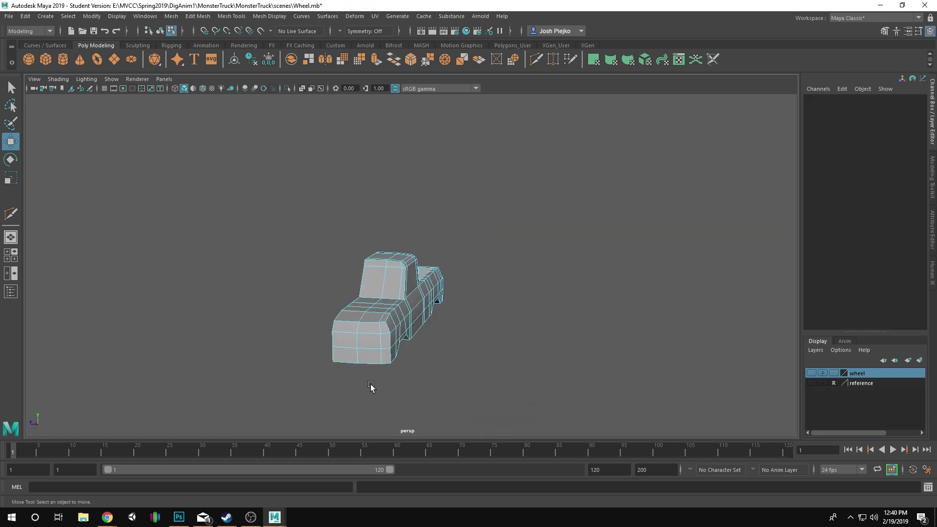
Step: Marquee-select the rear-end vertices and move them along one axis
{"action": "left_click_drag", "start_coordinate": [373, 385], "coordinate": [471, 302], "text": "alt"}
{"action": "middle_click_drag", "start_coordinate": [465, 269], "coordinate": [433, 263], "text": "alt"}
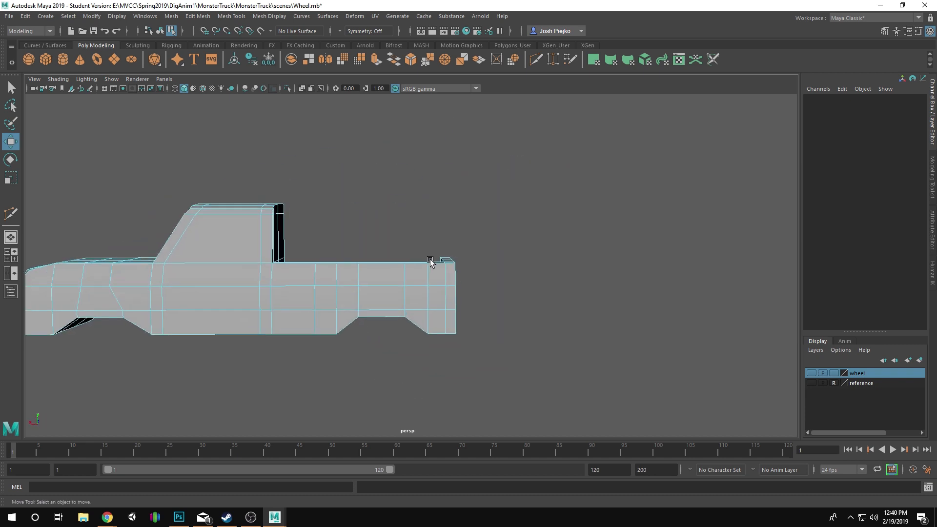
{"action": "right_click_drag", "start_coordinate": [432, 264], "coordinate": [471, 295], "text": "alt"}
{"action": "left_click_drag", "start_coordinate": [471, 295], "coordinate": [513, 337], "text": "alt"}
{"action": "mouse_move", "coordinate": [481, 310]}
{"action": "left_mouse_down", "text": "alt"}
{"action": "mouse_move", "coordinate": [488, 316]}
{"action": "mouse_move", "coordinate": [475, 330]}
{"action": "mouse_move", "coordinate": [384, 332]}
{"action": "mouse_move", "coordinate": [423, 318]}
{"action": "mouse_move", "coordinate": [475, 314]}
{"action": "mouse_move", "coordinate": [482, 323]}
{"action": "left_mouse_up", "text": "alt"}
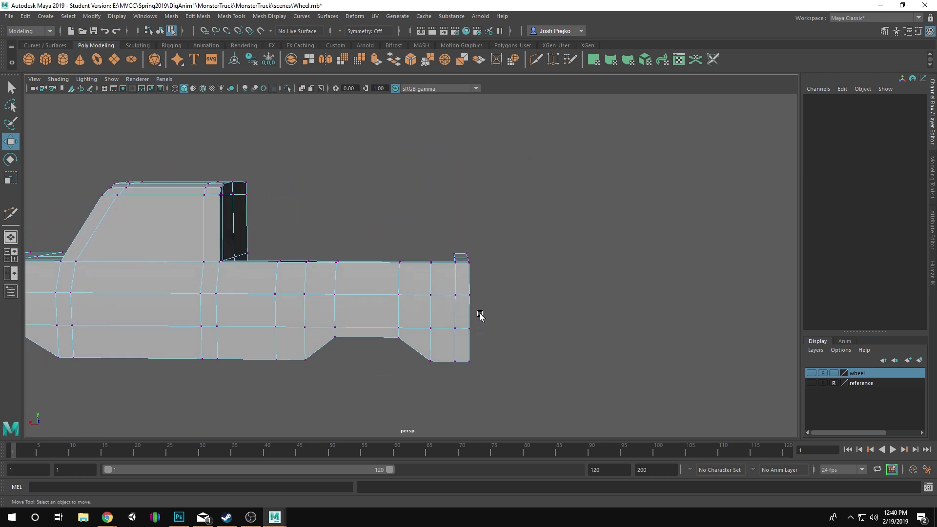
{"action": "left_click_drag", "start_coordinate": [580, 513], "coordinate": [580, 514]}
{"action": "left_click_drag", "start_coordinate": [544, 449], "coordinate": [512, 377], "text": "alt"}
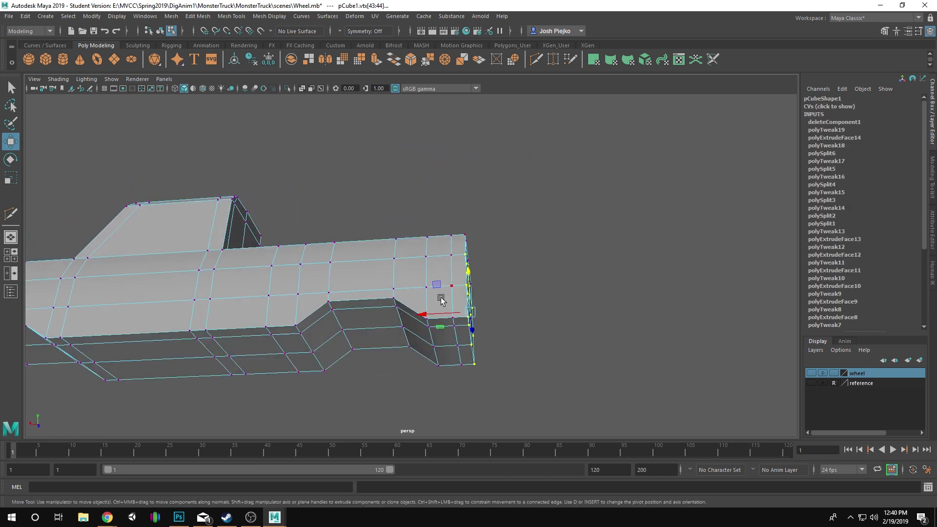
{"action": "left_click_drag", "start_coordinate": [427, 314], "coordinate": [425, 314]}
{"action": "left_click_drag", "start_coordinate": [425, 314], "coordinate": [370, 351], "text": "alt"}
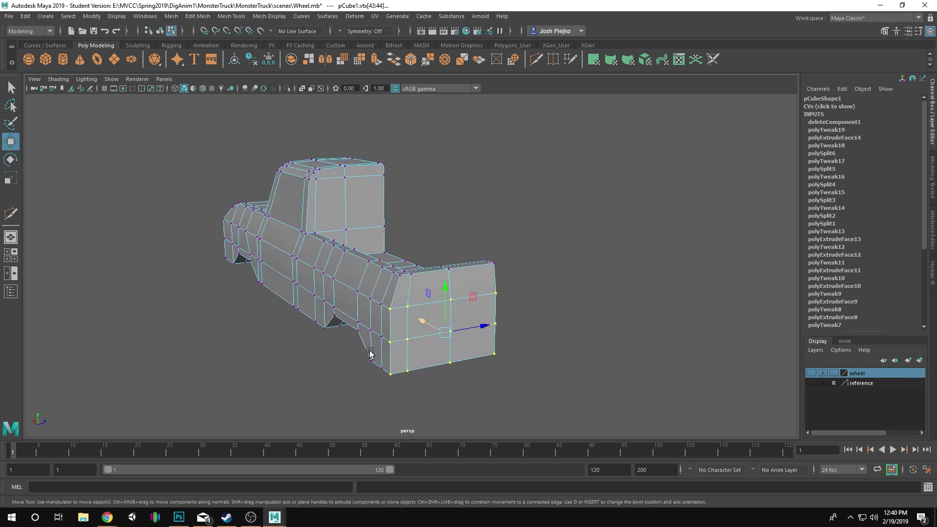
{"action": "right_click_drag", "start_coordinate": [371, 350], "coordinate": [552, 272]}
{"action": "left_click_drag", "start_coordinate": [516, 276], "coordinate": [399, 287], "text": "alt"}
Step: Select two rear faces of the body and extrude them
{"action": "scroll", "coordinate": [399, 287], "scroll_direction": "up", "scroll_amount": 2}
{"action": "right_click_drag", "start_coordinate": [399, 287], "coordinate": [397, 341]}
{"action": "left_click", "coordinate": [401, 354]}
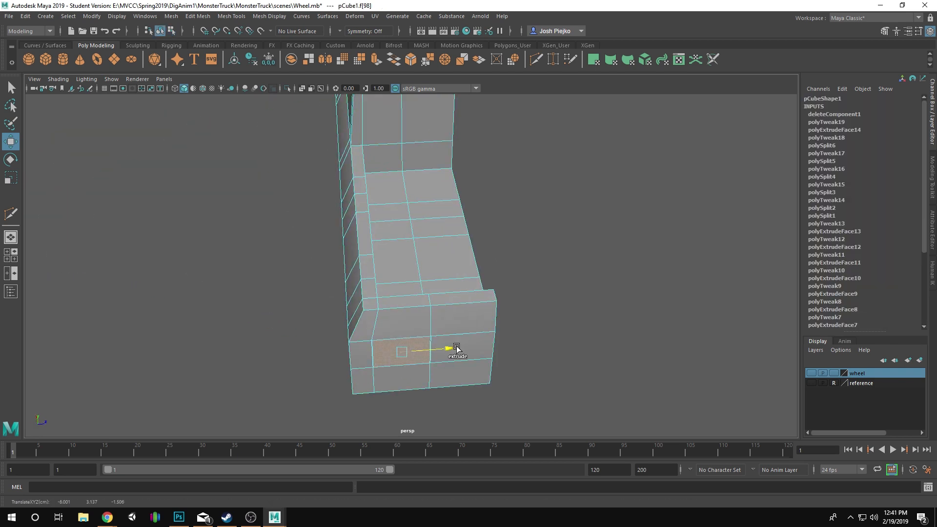
{"action": "left_click", "coordinate": [457, 350], "text": "shift"}
{"action": "left_click", "coordinate": [458, 373], "text": "shift"}
Step: Push the upper rear face outward along one axis and check it from below
{"action": "left_click", "coordinate": [491, 341]}
{"action": "left_click_drag", "start_coordinate": [491, 341], "coordinate": [485, 245], "text": "alt"}
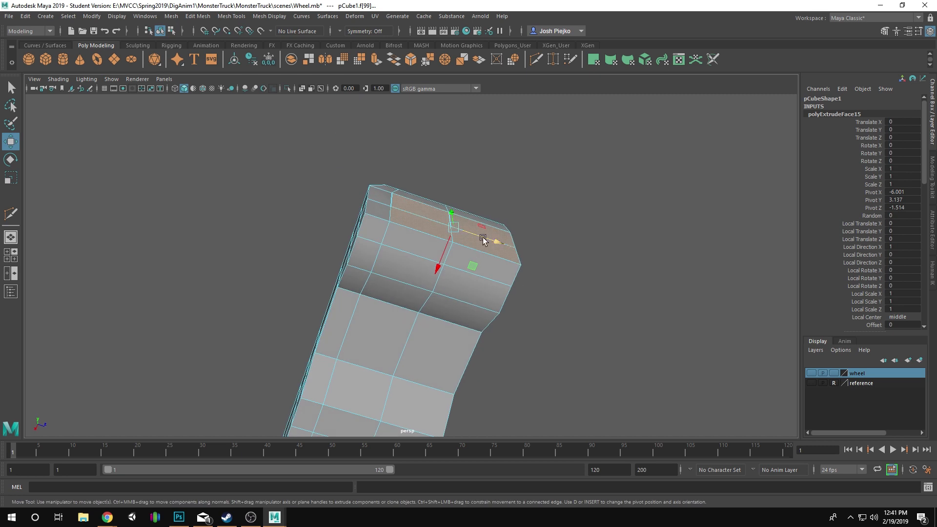
{"action": "left_click_drag", "start_coordinate": [458, 305], "coordinate": [563, 334], "text": "alt"}
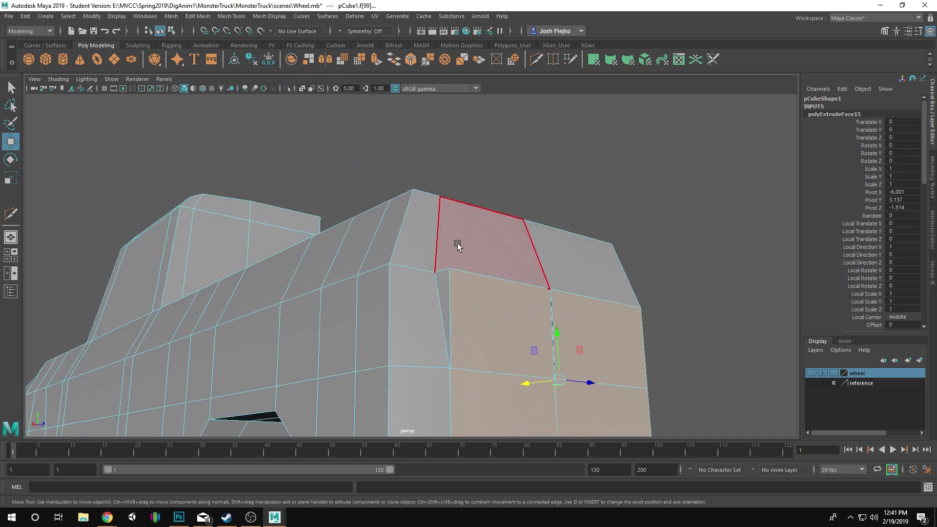
{"action": "left_click", "coordinate": [483, 260]}
{"action": "left_click_drag", "start_coordinate": [450, 271], "coordinate": [336, 278]}
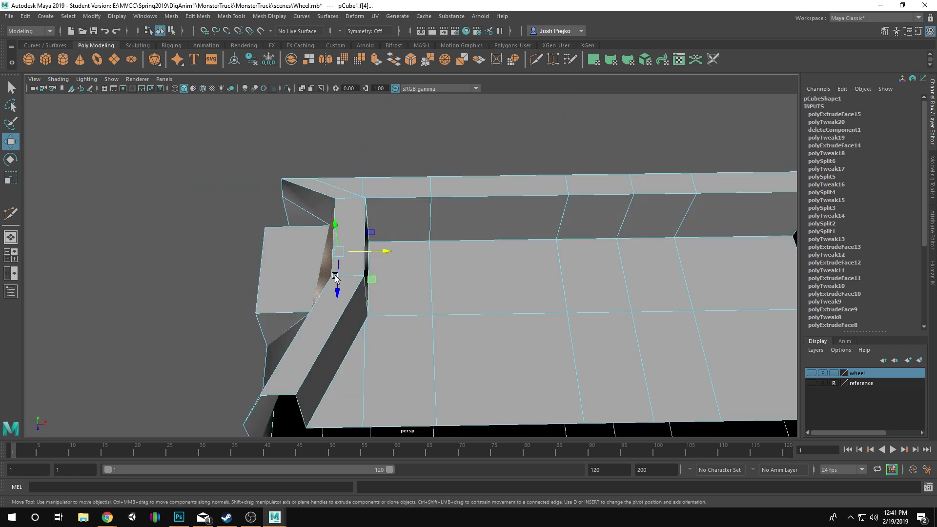
{"action": "left_click_drag", "start_coordinate": [287, 322], "coordinate": [445, 301], "text": "alt"}
{"action": "key", "text": "ctrl+z"}
{"action": "key", "text": "ctrl+z"}
{"action": "scroll", "coordinate": [446, 302], "scroll_direction": "down", "scroll_amount": 1}
{"action": "right_click_drag", "start_coordinate": [442, 302], "coordinate": [274, 298]}
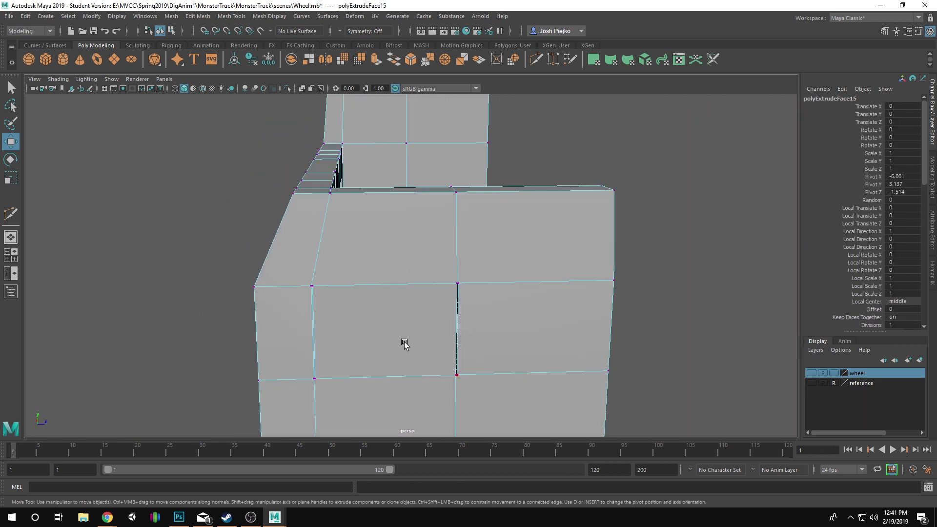
Step: Delete a side face of the body to open a hole and inspect it
{"action": "left_click_drag", "start_coordinate": [405, 345], "coordinate": [492, 345], "text": "alt"}
{"action": "key", "text": "ctrl+z"}
{"action": "left_click", "coordinate": [630, 366]}
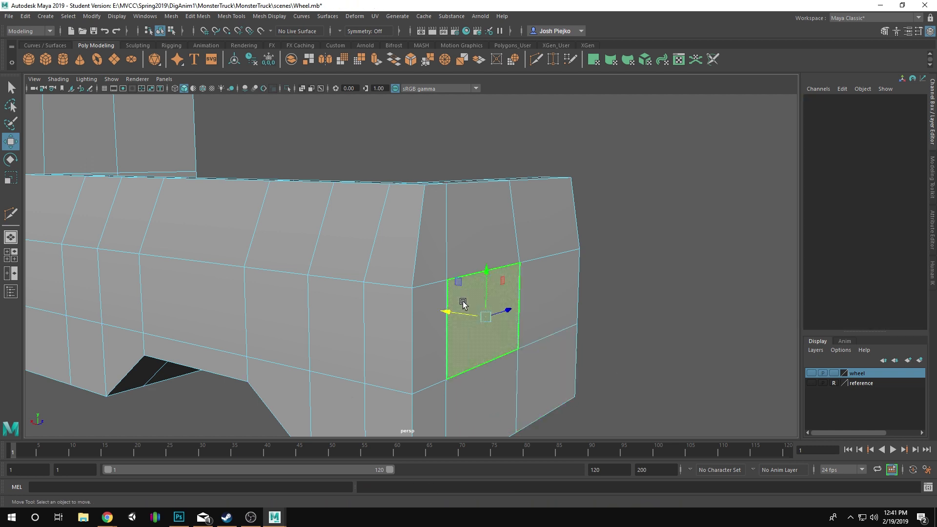
{"action": "left_click", "coordinate": [473, 330]}
{"action": "key", "text": "Delete"}
{"action": "left_click_drag", "start_coordinate": [452, 336], "coordinate": [517, 329], "text": "alt"}
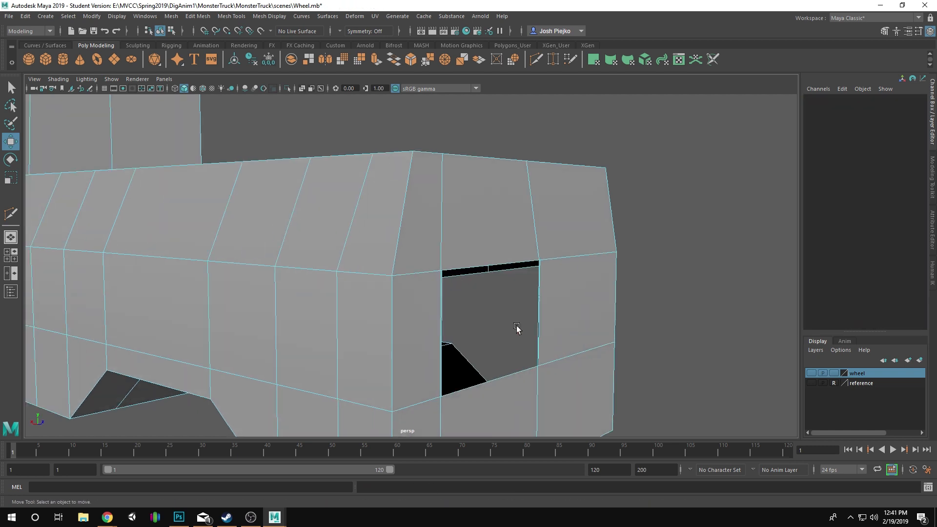
{"action": "left_click_drag", "start_coordinate": [451, 296], "coordinate": [569, 318], "text": "alt"}
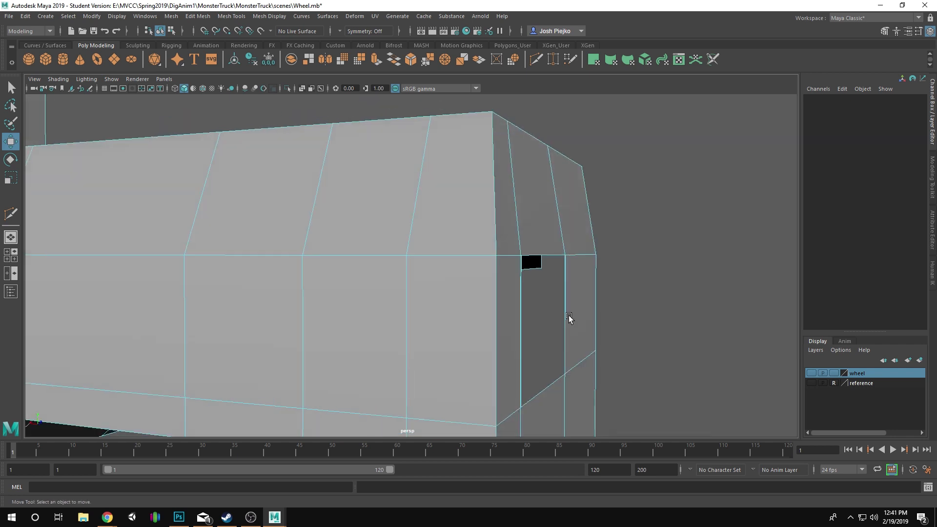
Step: Test-select the strip faces beside the hole, then nudge an opening vertex down-right
{"action": "left_click", "coordinate": [517, 309]}
{"action": "left_click", "coordinate": [579, 308], "text": "shift"}
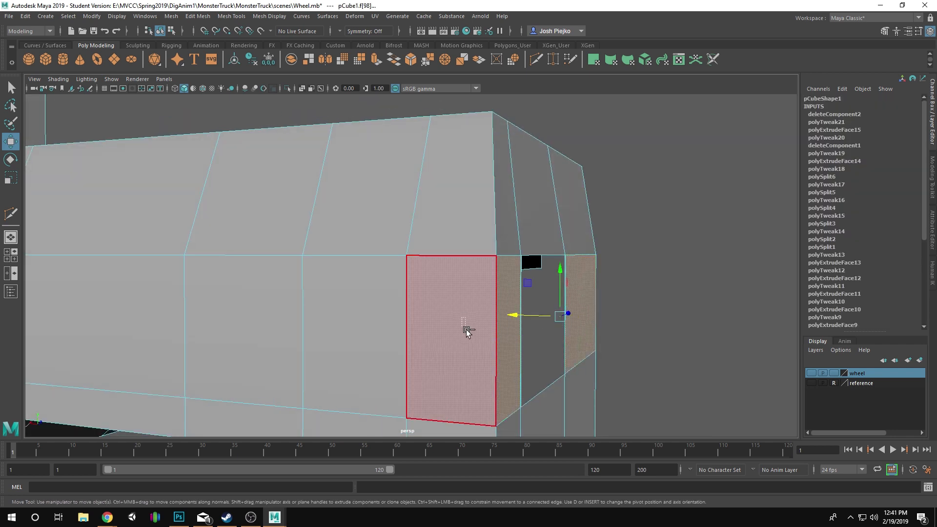
{"action": "left_click_drag", "start_coordinate": [499, 319], "coordinate": [510, 317], "text": "ctrl"}
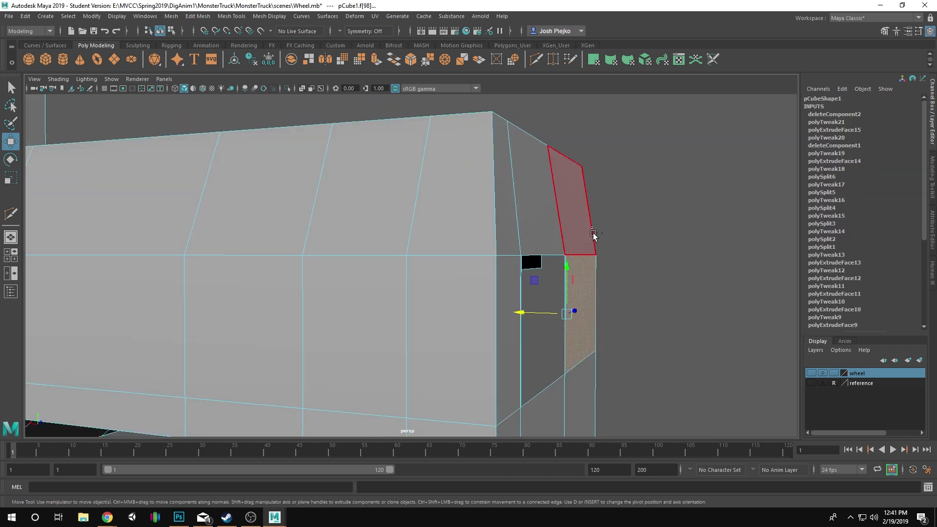
{"action": "left_click", "coordinate": [612, 407]}
{"action": "left_click_drag", "start_coordinate": [576, 371], "coordinate": [602, 380], "text": "alt"}
{"action": "right_click_drag", "start_coordinate": [603, 380], "coordinate": [479, 378]}
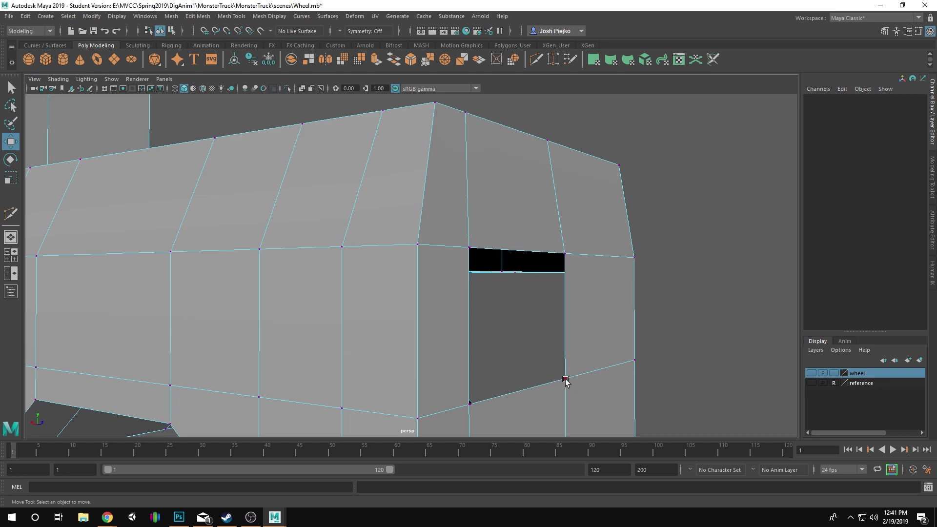
{"action": "left_click_drag", "start_coordinate": [565, 380], "coordinate": [568, 390]}
{"action": "left_click_drag", "start_coordinate": [628, 388], "coordinate": [329, 283], "text": "alt"}
Step: Delete the lower wall face to enlarge the opening
{"action": "scroll", "coordinate": [319, 288], "scroll_direction": "up", "scroll_amount": 4}
{"action": "right_click_drag", "start_coordinate": [366, 198], "coordinate": [373, 246]}
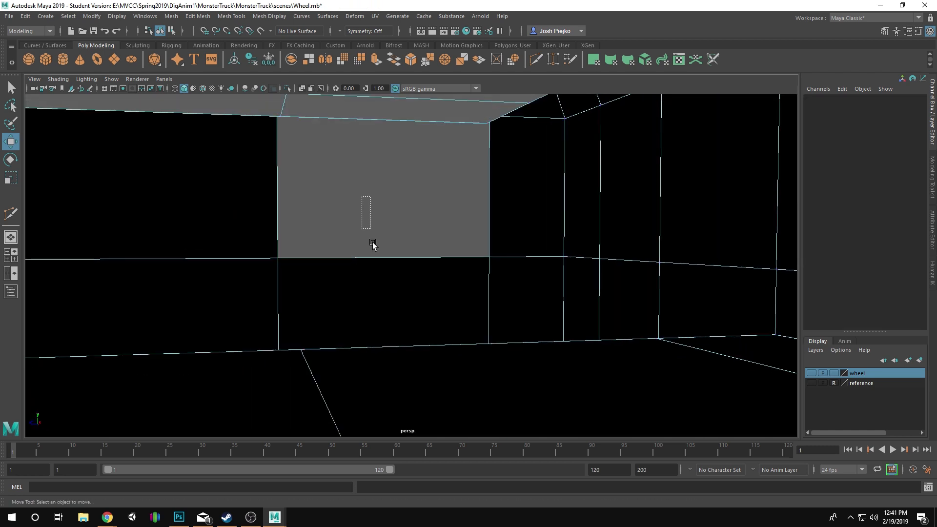
{"action": "left_click", "coordinate": [373, 316]}
{"action": "key", "text": "Delete"}
Step: Try several moves of the opening's corner vertices, undoing each one
{"action": "left_click", "coordinate": [277, 257]}
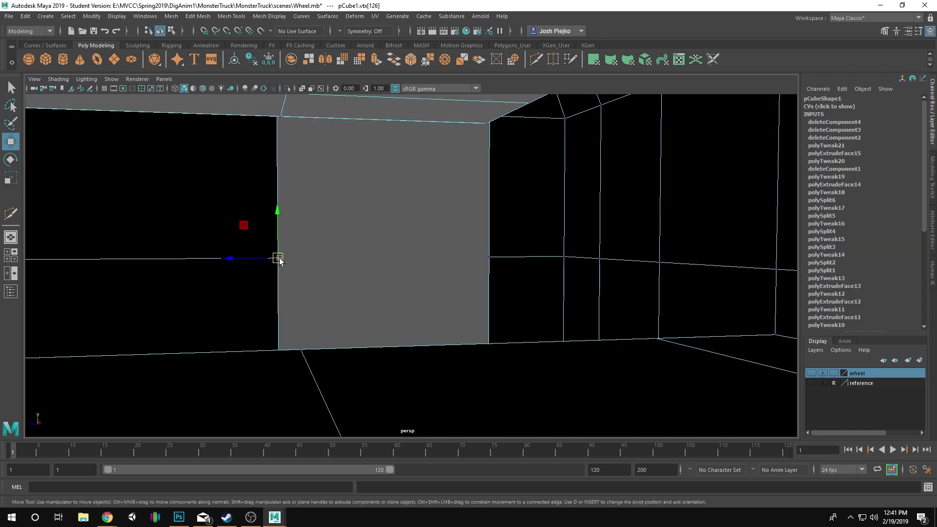
{"action": "left_click_drag", "start_coordinate": [277, 257], "coordinate": [510, 262]}
{"action": "key", "text": "ctrl+z"}
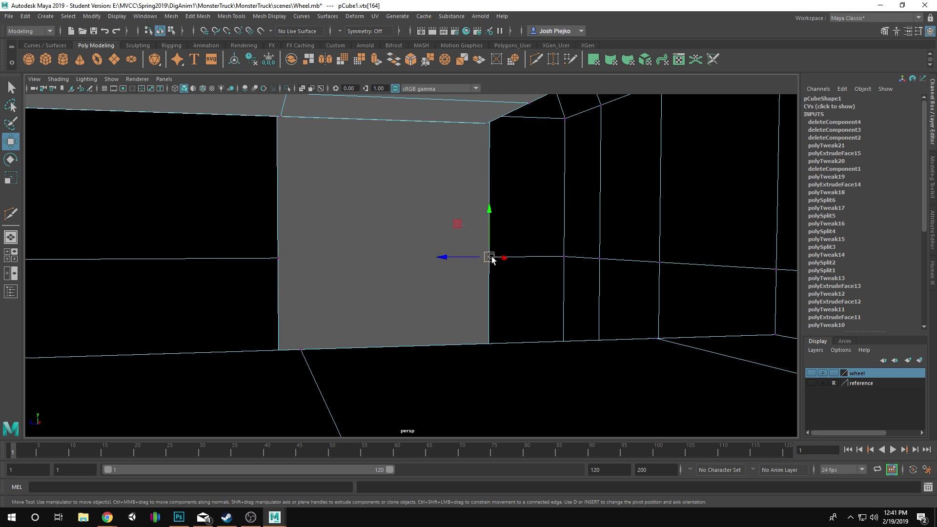
{"action": "left_click_drag", "start_coordinate": [491, 259], "coordinate": [549, 277]}
{"action": "key", "text": "ctrl+z"}
{"action": "left_click_drag", "start_coordinate": [480, 284], "coordinate": [516, 267], "text": "alt"}
{"action": "left_click", "coordinate": [539, 346]}
{"action": "left_click_drag", "start_coordinate": [539, 347], "coordinate": [611, 328]}
{"action": "key", "text": "ctrl+z"}
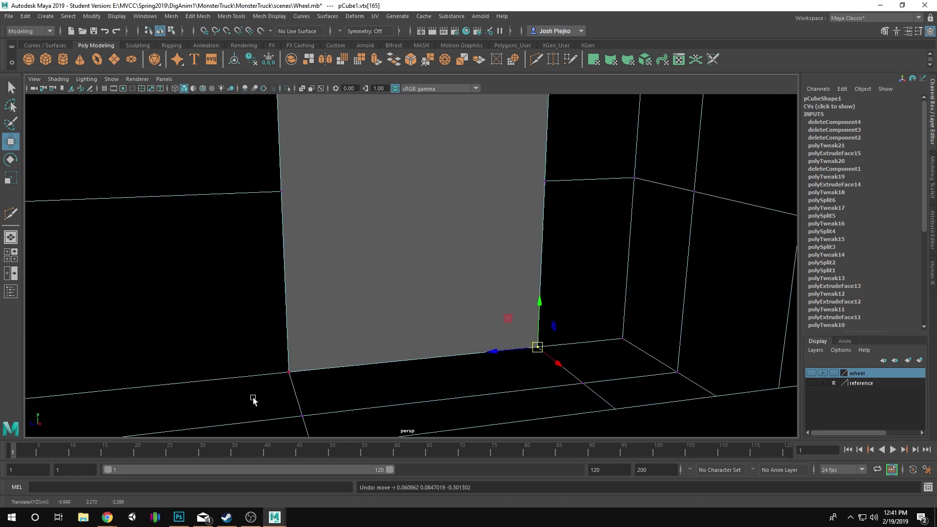
{"action": "left_click_drag", "start_coordinate": [287, 372], "coordinate": [152, 384]}
{"action": "key", "text": "ctrl+z"}
{"action": "left_click_drag", "start_coordinate": [426, 298], "coordinate": [489, 202], "text": "alt"}
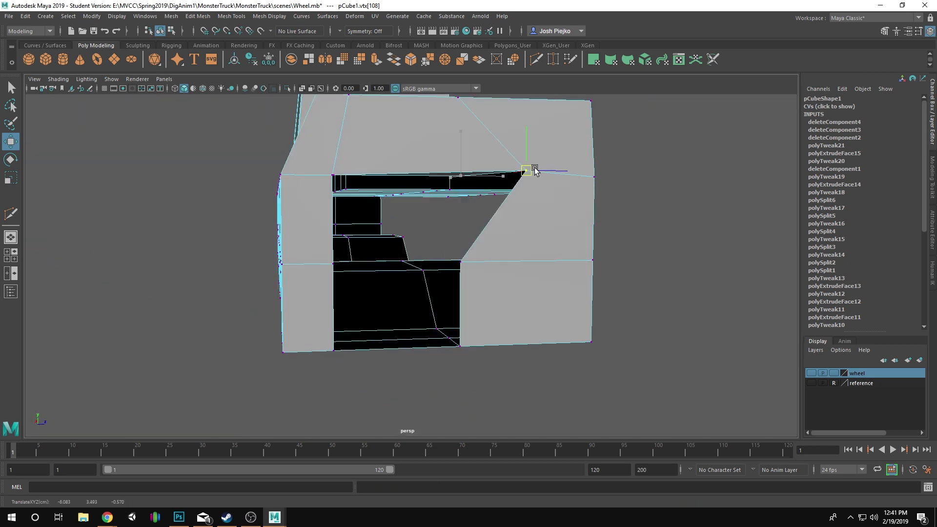
{"action": "key", "text": "ctrl+z"}
Step: Delete the upper side face, keeping the face above the opening after trial deletions
{"action": "key", "text": "F11"}
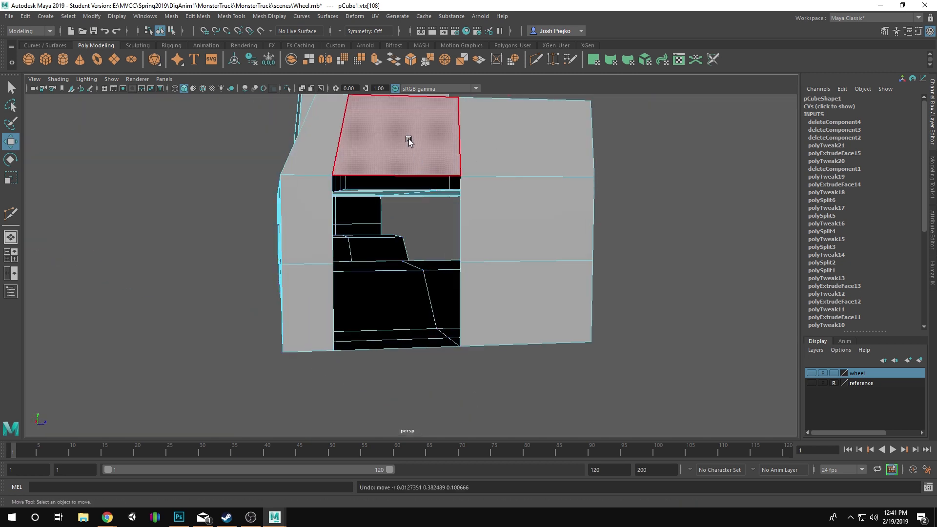
{"action": "left_click", "coordinate": [408, 140]}
{"action": "key", "text": "Delete"}
{"action": "left_click_drag", "start_coordinate": [361, 210], "coordinate": [446, 268], "text": "alt"}
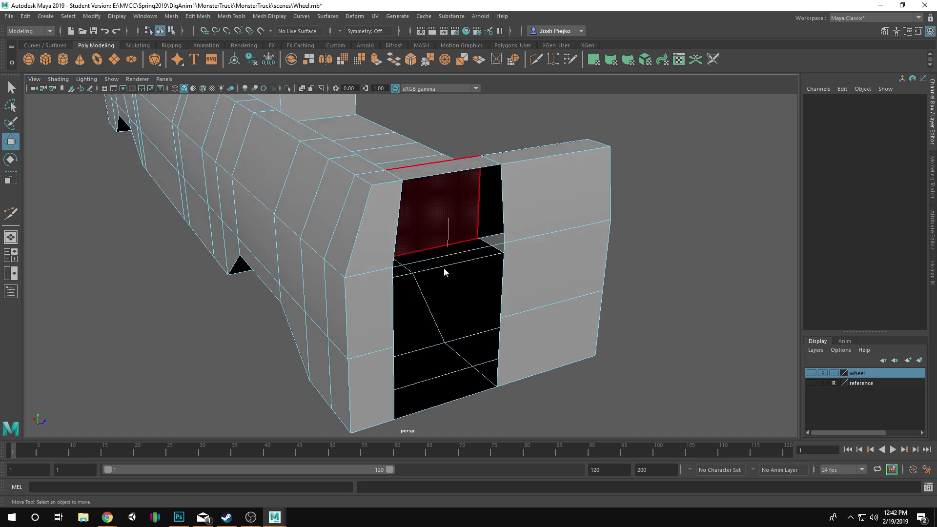
{"action": "left_click", "coordinate": [462, 204]}
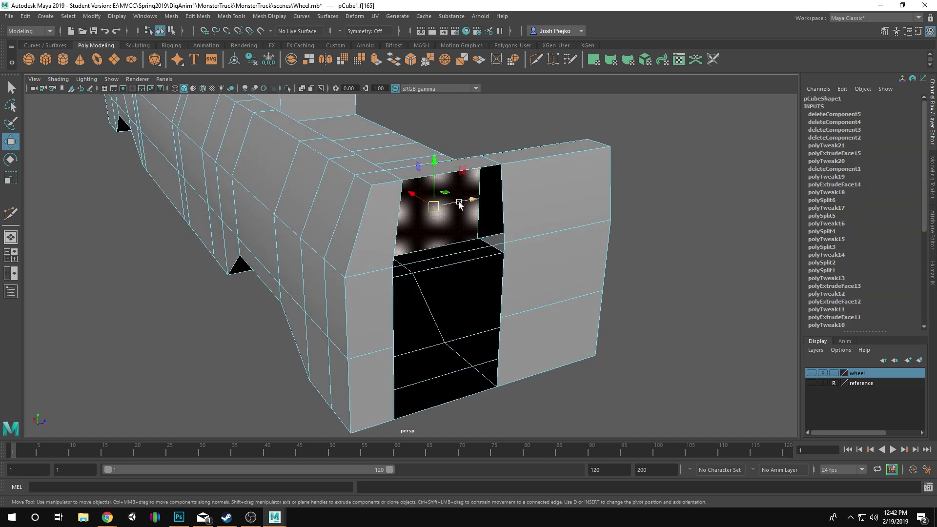
{"action": "key", "text": "Delete"}
{"action": "left_click_drag", "start_coordinate": [543, 225], "coordinate": [391, 264], "text": "alt"}
{"action": "key", "text": "ctrl+z"}
{"action": "key", "text": "Delete"}
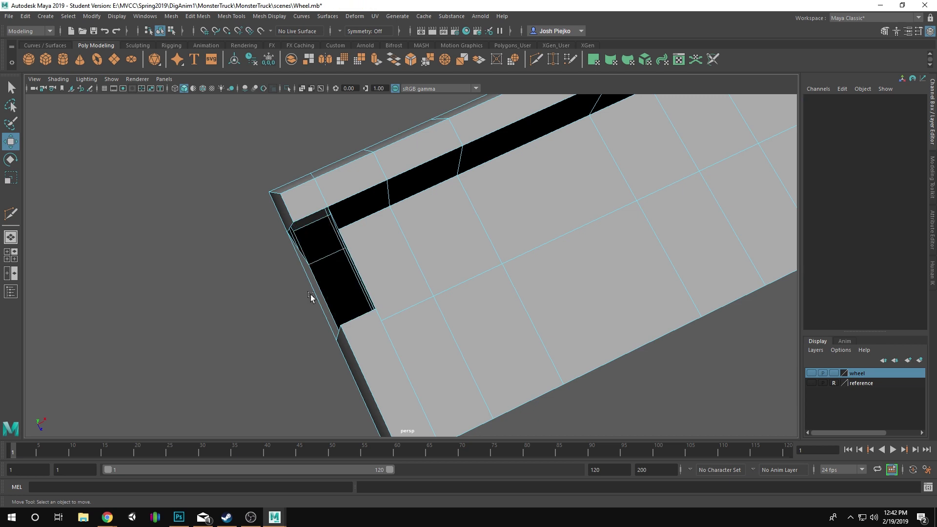
{"action": "left_click_drag", "start_coordinate": [309, 293], "coordinate": [640, 358], "text": "alt"}
{"action": "key", "text": "ctrl+z"}
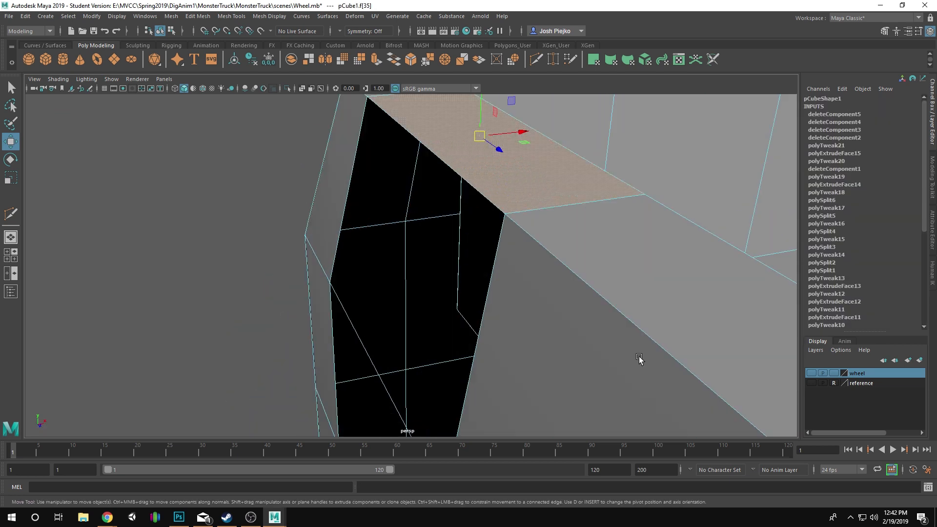
Step: Delete an interior face inside the truck mesh
{"action": "left_click", "coordinate": [373, 309]}
{"action": "left_click_drag", "start_coordinate": [373, 309], "coordinate": [239, 276], "text": "alt"}
{"action": "left_click", "coordinate": [240, 280]}
{"action": "right_click_drag", "start_coordinate": [287, 332], "coordinate": [161, 379], "text": "alt"}
{"action": "left_click_drag", "start_coordinate": [435, 322], "coordinate": [222, 262], "text": "alt"}
{"action": "left_click", "coordinate": [388, 364]}
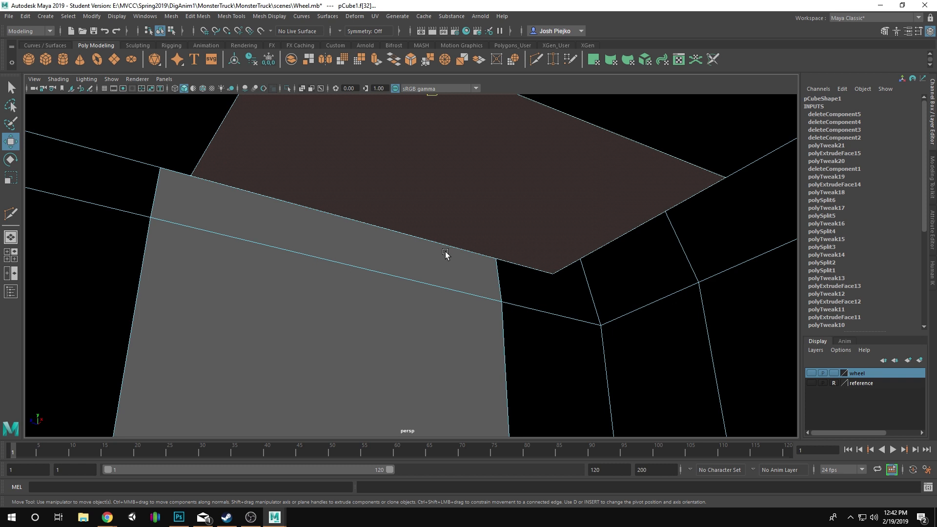
{"action": "left_click", "coordinate": [463, 178], "text": "ctrl"}
{"action": "key", "text": "Delete"}
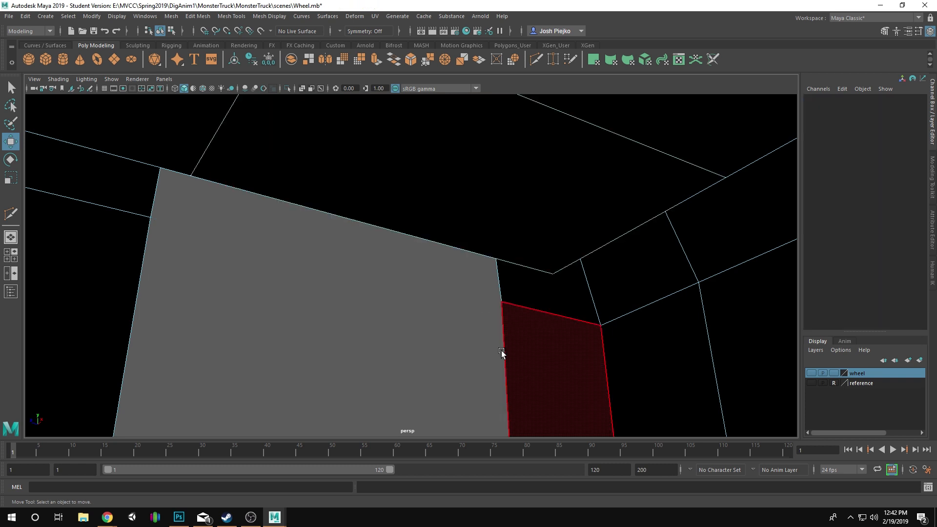
{"action": "left_click_drag", "start_coordinate": [743, 333], "coordinate": [280, 299], "text": "alt"}
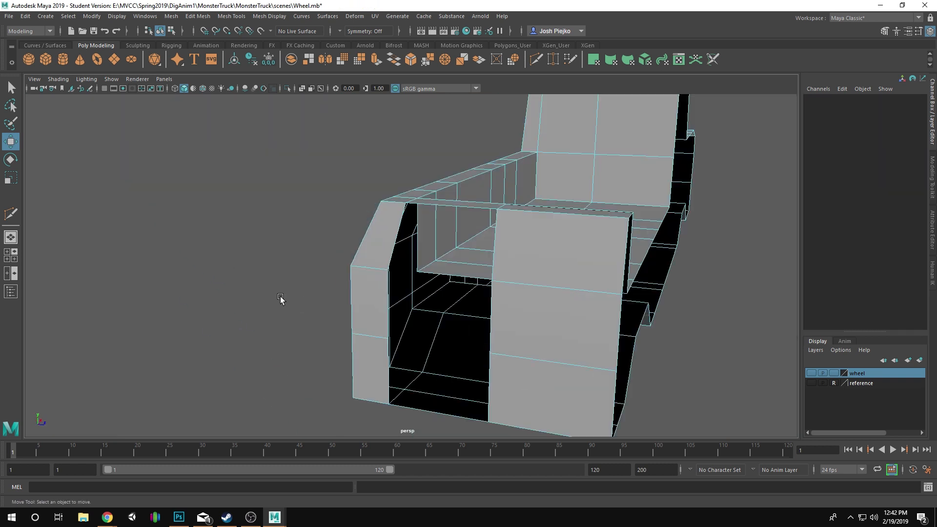
Step: Bridge the selected border edges across the gap via the Modeling Toolkit and orbit to check
{"action": "left_click", "coordinate": [497, 255]}
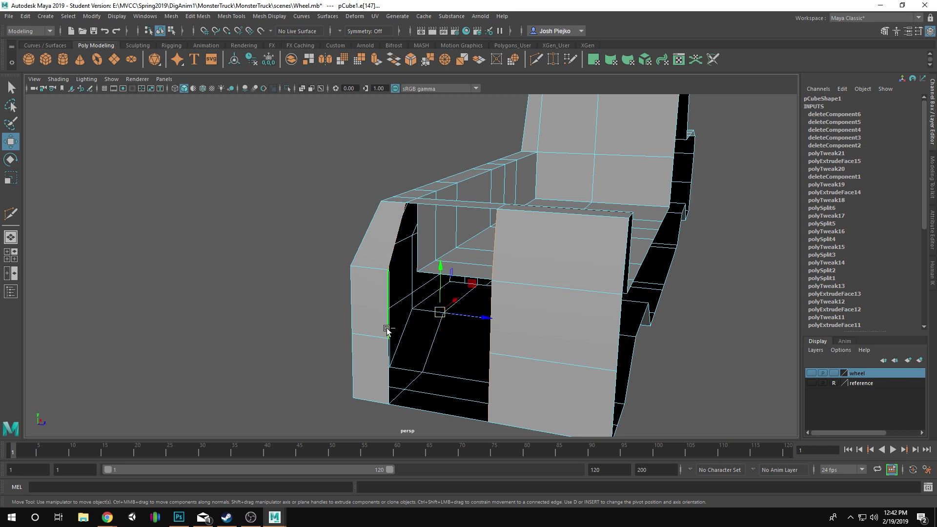
{"action": "left_click_drag", "start_coordinate": [509, 299], "coordinate": [523, 318], "text": "alt"}
{"action": "left_click", "coordinate": [884, 31]}
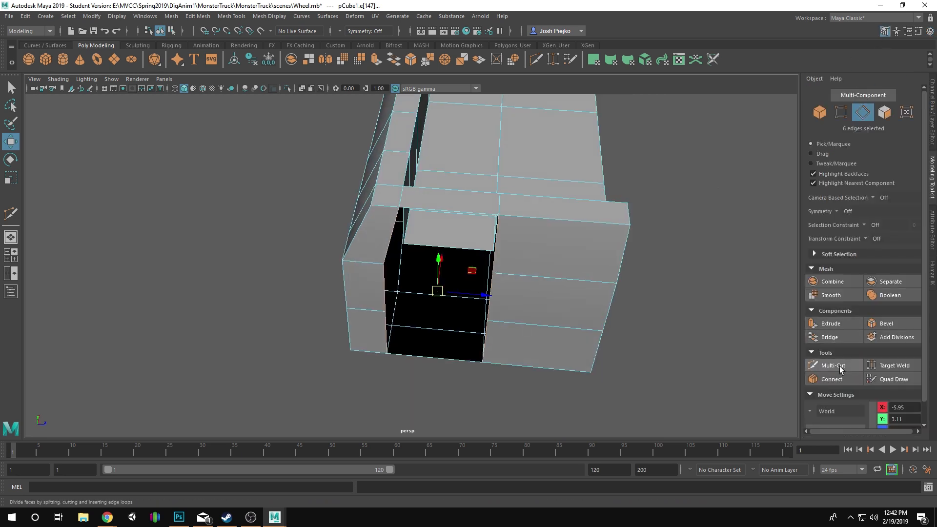
{"action": "left_click", "coordinate": [839, 337]}
{"action": "left_click_drag", "start_coordinate": [482, 323], "coordinate": [495, 274], "text": "alt"}
{"action": "left_click_drag", "start_coordinate": [380, 312], "coordinate": [302, 351], "text": "alt"}
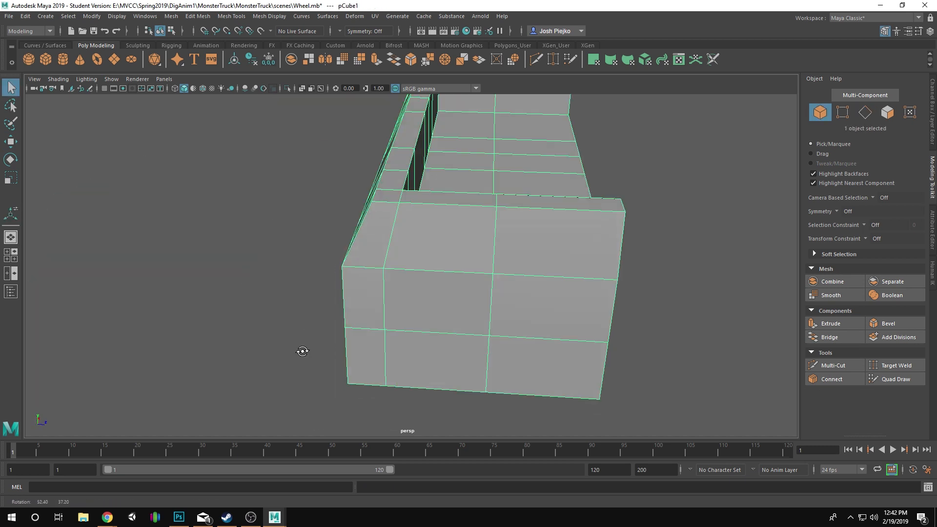
{"action": "left_click_drag", "start_coordinate": [410, 310], "coordinate": [518, 266], "text": "alt"}
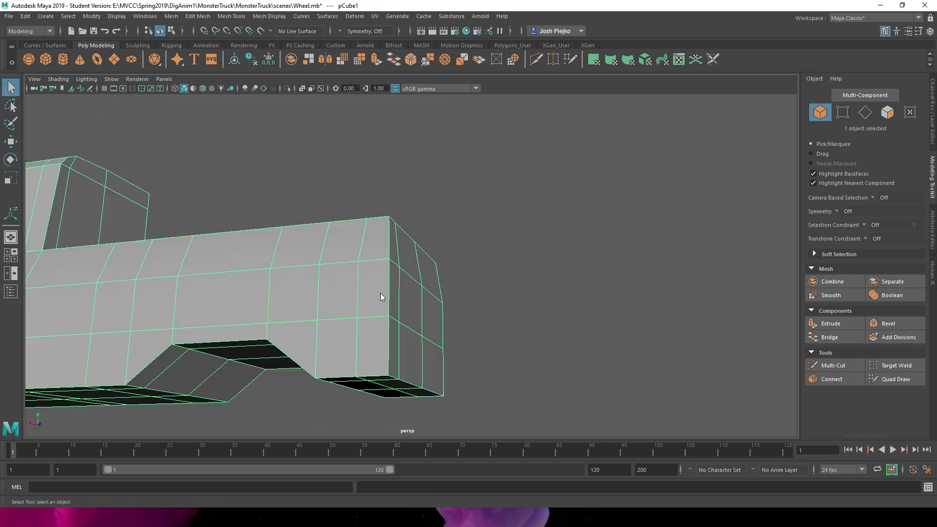
Step: Select the rear face loop of the truck bed and move it up into a tailgate lip
{"action": "double_click", "coordinate": [411, 302]}
{"action": "left_click", "coordinate": [428, 369], "text": "shift"}
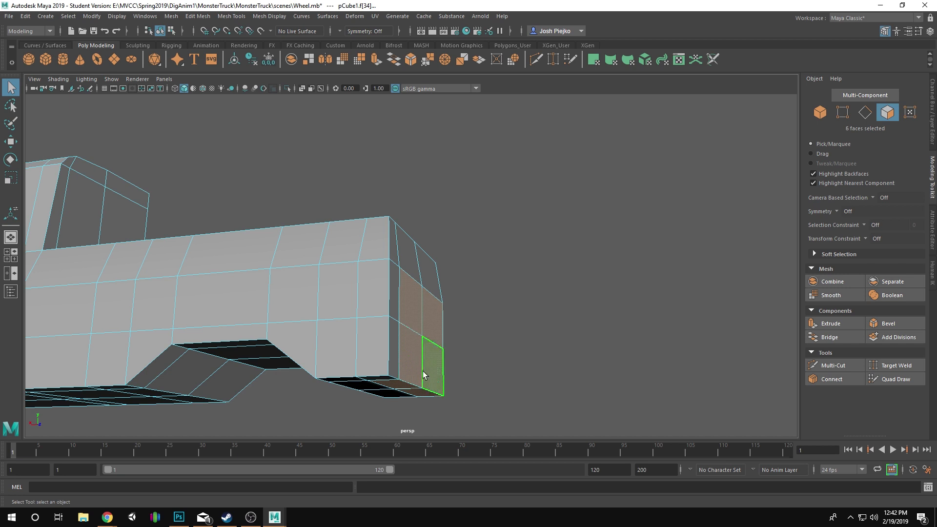
{"action": "left_click_drag", "start_coordinate": [427, 369], "coordinate": [399, 374], "text": "alt"}
{"action": "key", "text": "w"}
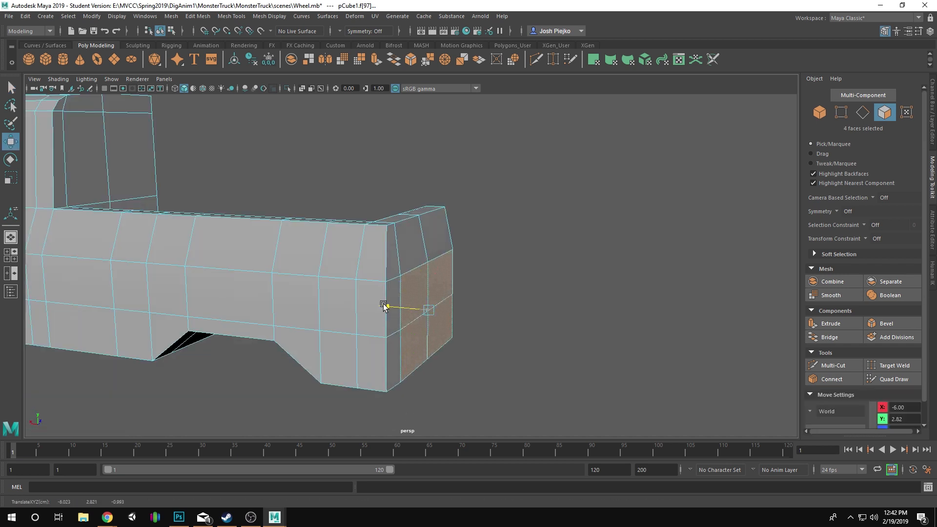
{"action": "left_click_drag", "start_coordinate": [389, 306], "coordinate": [427, 272], "text": "alt"}
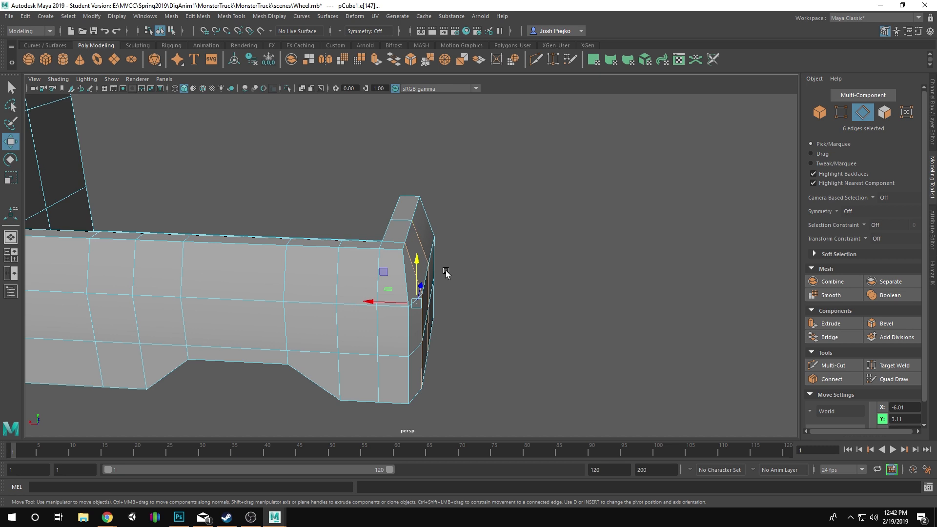
{"action": "right_click_drag", "start_coordinate": [445, 273], "coordinate": [462, 259]}
{"action": "left_click", "coordinate": [462, 259]}
{"action": "left_click_drag", "start_coordinate": [462, 259], "coordinate": [442, 281], "text": "alt"}
{"action": "right_click_drag", "start_coordinate": [442, 282], "coordinate": [247, 257], "text": "alt"}
{"action": "left_click_drag", "start_coordinate": [247, 257], "coordinate": [613, 248], "text": "alt"}
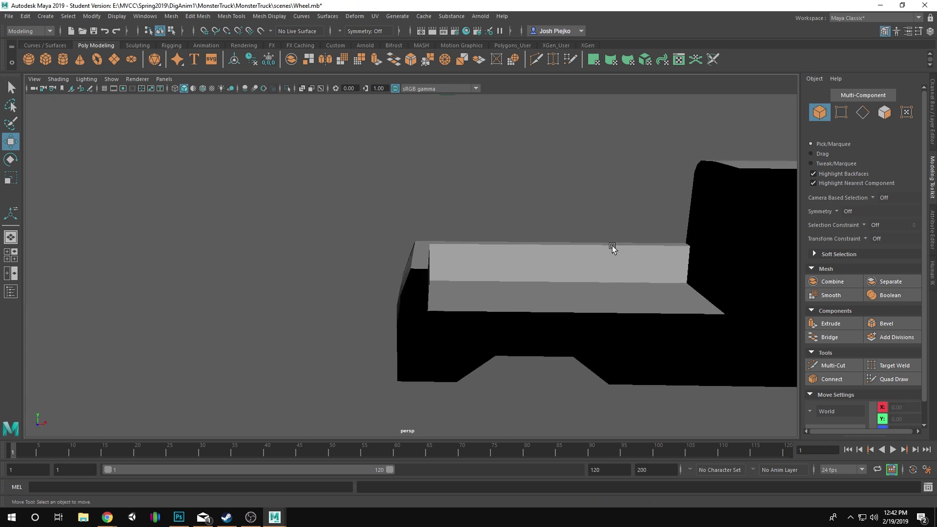
Step: Inspect the truck bed edge and the raised rear from several angles
{"action": "left_click", "coordinate": [428, 278]}
{"action": "left_click_drag", "start_coordinate": [390, 274], "coordinate": [383, 229], "text": "alt"}
{"action": "right_click_drag", "start_coordinate": [383, 228], "coordinate": [356, 225]}
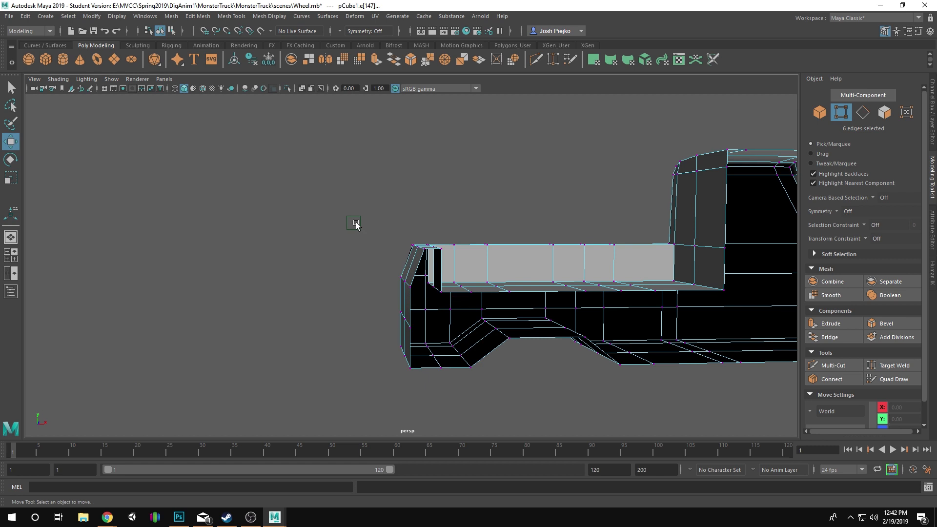
{"action": "left_click_drag", "start_coordinate": [426, 262], "coordinate": [426, 261]}
{"action": "left_click_drag", "start_coordinate": [426, 261], "coordinate": [315, 230], "text": "alt"}
{"action": "right_click_drag", "start_coordinate": [462, 237], "coordinate": [498, 239]}
{"action": "middle_click_drag", "start_coordinate": [376, 415], "coordinate": [477, 437], "text": "alt"}
{"action": "left_click_drag", "start_coordinate": [481, 395], "coordinate": [297, 286], "text": "alt"}
{"action": "left_click_drag", "start_coordinate": [581, 184], "coordinate": [550, 176], "text": "alt"}
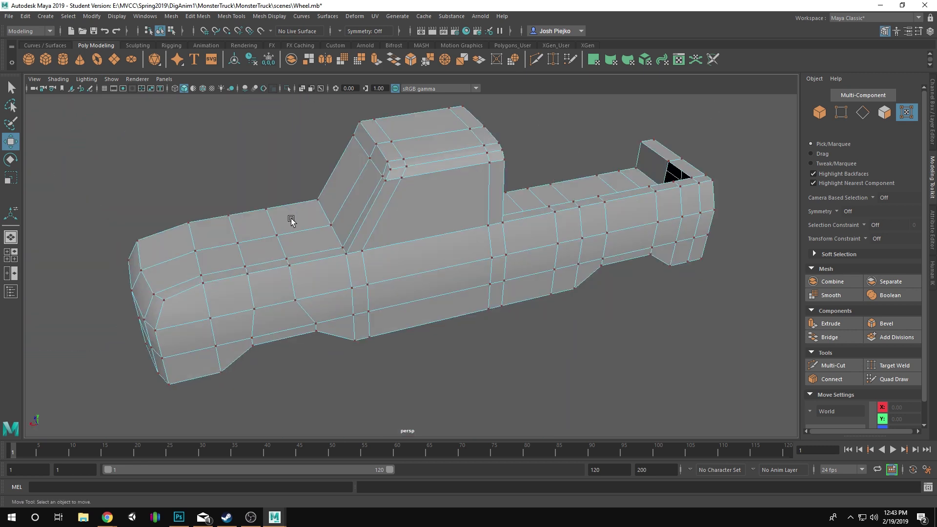
{"action": "right_click_drag", "start_coordinate": [292, 221], "coordinate": [388, 214], "text": "alt"}
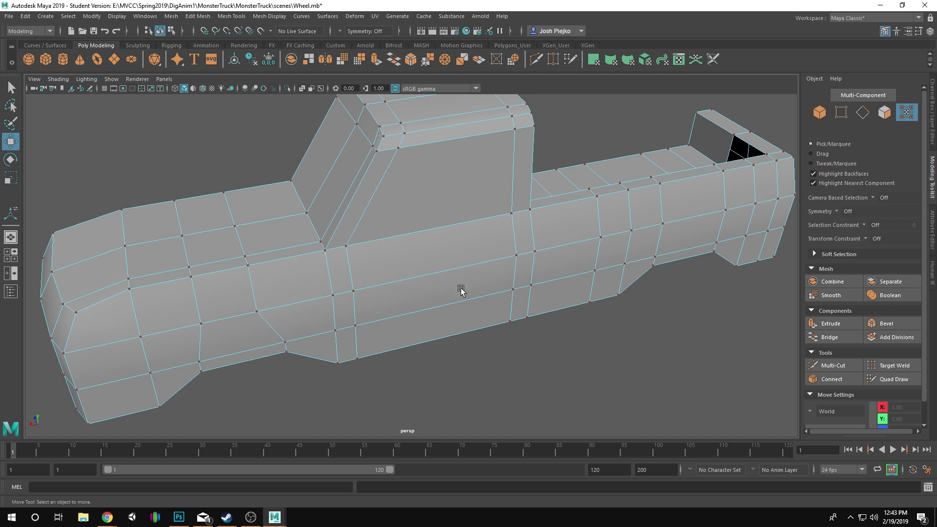
{"action": "right_click_drag", "start_coordinate": [678, 330], "coordinate": [335, 259], "text": "alt"}
{"action": "left_click_drag", "start_coordinate": [335, 258], "coordinate": [489, 270], "text": "alt"}
{"action": "left_click_drag", "start_coordinate": [354, 386], "coordinate": [481, 264], "text": "alt"}
Step: Select the truck body and preview it as a smoothed mesh with the 3 key
{"action": "left_click", "coordinate": [933, 135]}
{"action": "key", "text": "F8"}
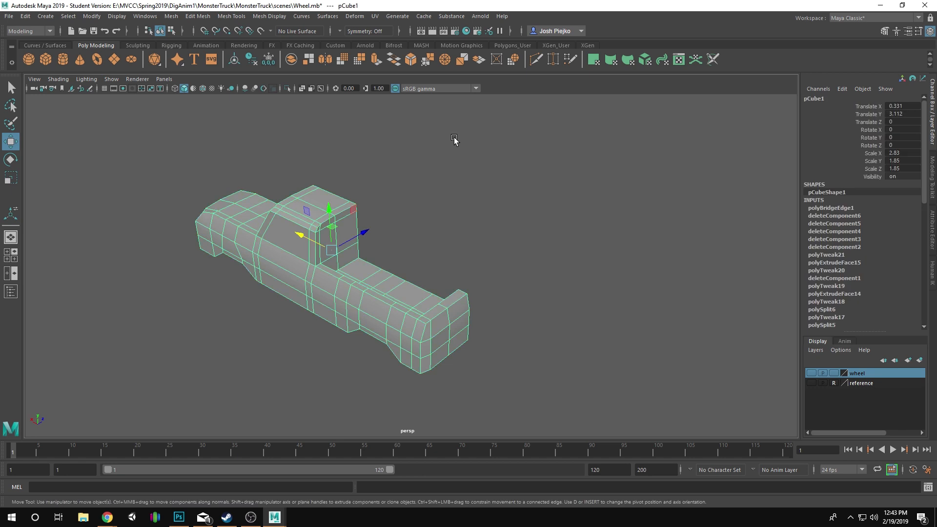
{"action": "key", "text": "3"}
{"action": "left_click_drag", "start_coordinate": [443, 163], "coordinate": [532, 211], "text": "alt"}
{"action": "left_click", "coordinate": [464, 207]}
Step: Find the hole at the tailgate's inside corner and return the mesh to unsmoothed display
{"action": "middle_click_drag", "start_coordinate": [531, 211], "coordinate": [453, 239], "text": "alt"}
{"action": "left_click_drag", "start_coordinate": [453, 239], "coordinate": [362, 248], "text": "alt"}
{"action": "right_click_drag", "start_coordinate": [362, 248], "coordinate": [467, 195], "text": "alt"}
{"action": "left_click_drag", "start_coordinate": [466, 194], "coordinate": [514, 320], "text": "alt"}
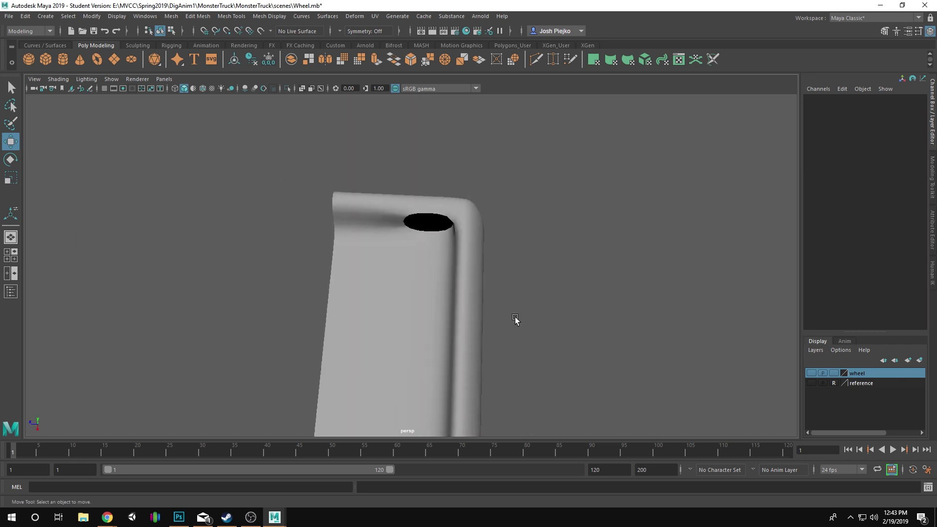
{"action": "right_click_drag", "start_coordinate": [515, 320], "coordinate": [622, 286], "text": "alt"}
{"action": "left_click", "coordinate": [484, 272]}
{"action": "left_click_drag", "start_coordinate": [383, 332], "coordinate": [420, 258], "text": "alt"}
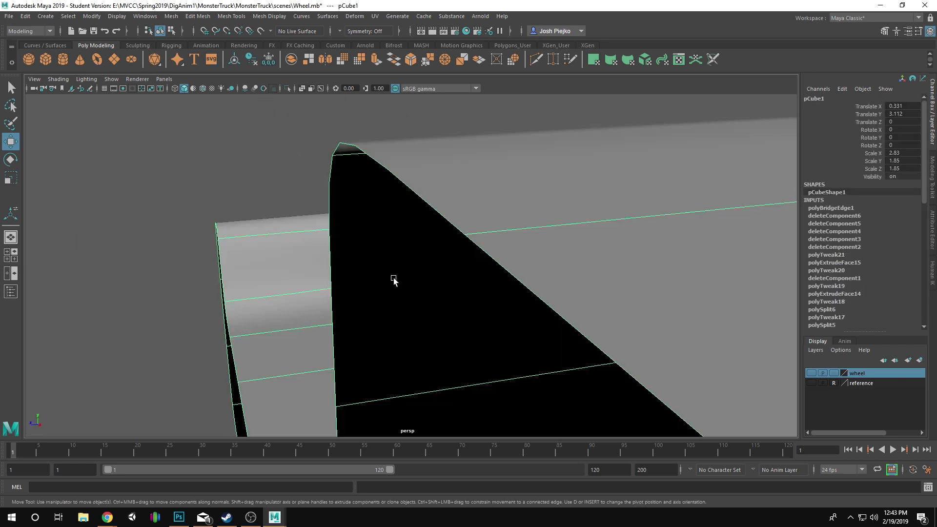
{"action": "key", "text": "1"}
{"action": "right_click_drag", "start_coordinate": [432, 285], "coordinate": [385, 264], "text": "alt"}
{"action": "left_click_drag", "start_coordinate": [385, 264], "coordinate": [508, 304], "text": "alt"}
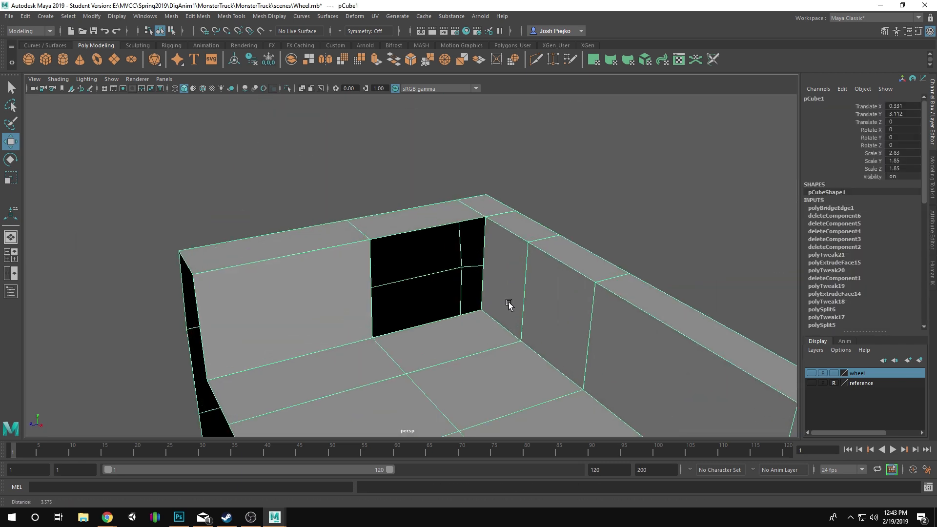
Step: Bridge the two edges bordering the corner hole using Modeling Toolkit's Bridge
{"action": "right_click_drag", "start_coordinate": [443, 240], "coordinate": [434, 210]}
{"action": "left_click", "coordinate": [437, 226]}
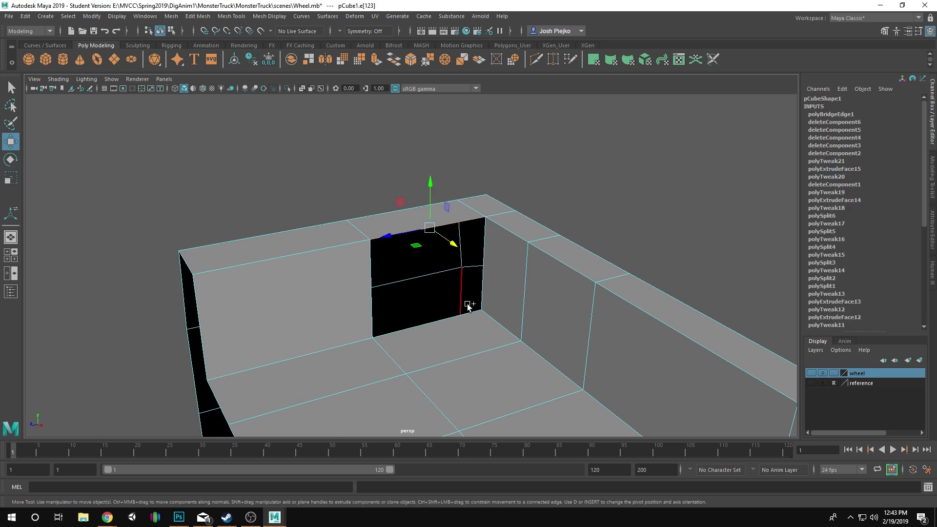
{"action": "left_click", "coordinate": [468, 306]}
{"action": "left_click", "coordinate": [884, 32]}
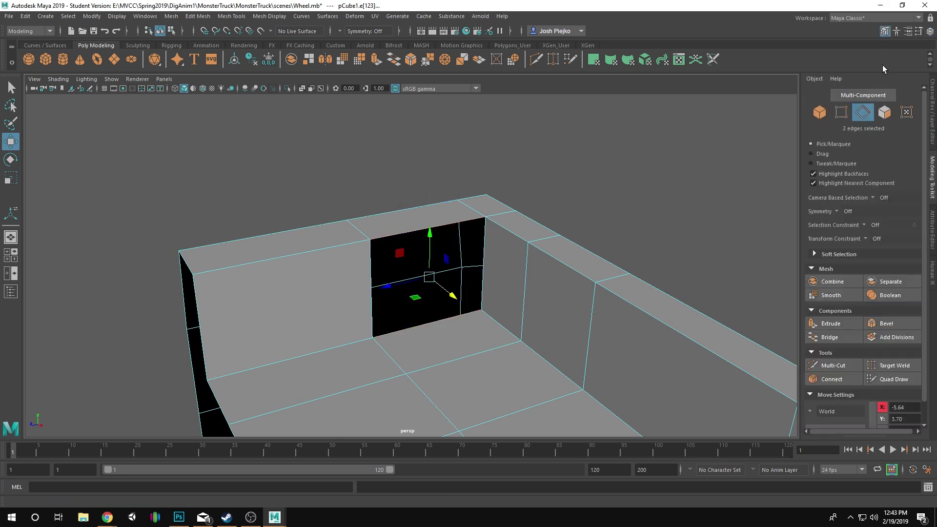
{"action": "left_click", "coordinate": [829, 337]}
Step: Check the closed tailgate corner in smoothed preview
{"action": "key", "text": "q"}
{"action": "right_click_drag", "start_coordinate": [539, 312], "coordinate": [652, 205]}
{"action": "left_click", "coordinate": [696, 198]}
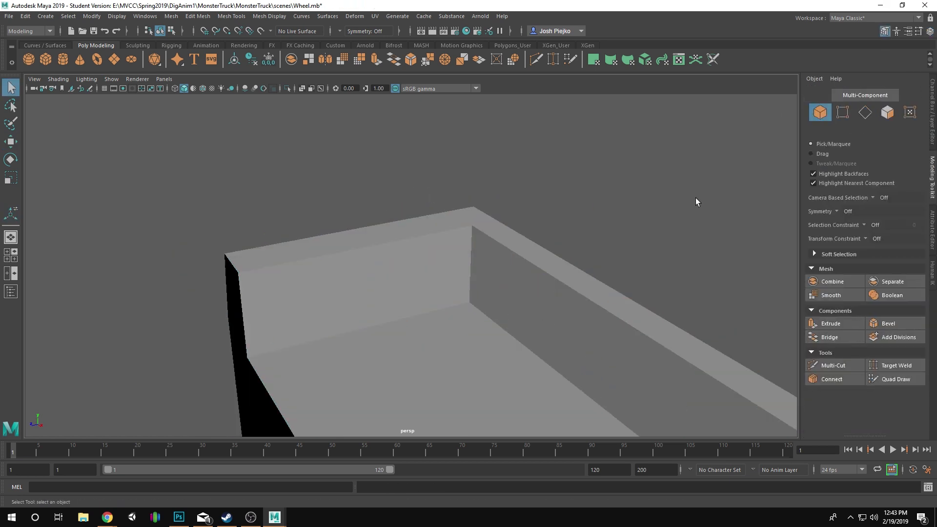
{"action": "left_click_drag", "start_coordinate": [696, 197], "coordinate": [450, 245], "text": "alt"}
{"action": "left_click", "coordinate": [450, 244]}
{"action": "key", "text": "3"}
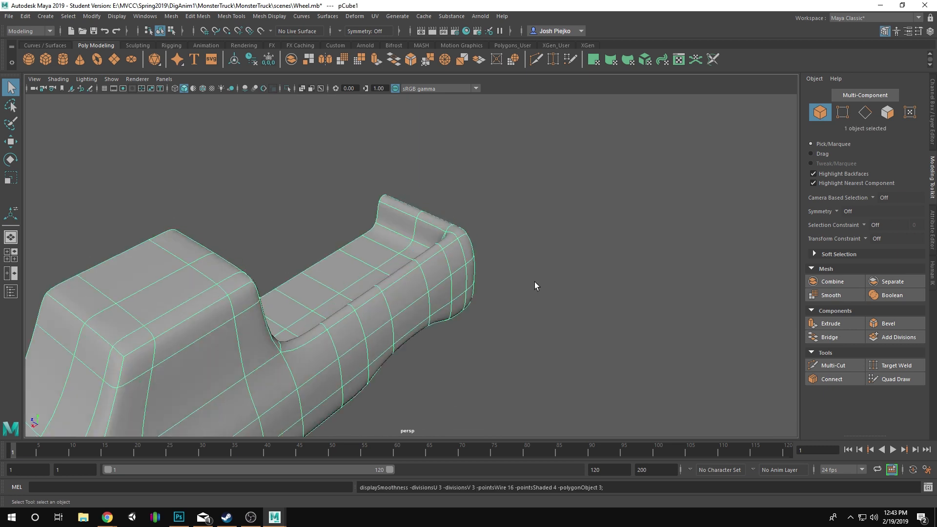
{"action": "left_click", "coordinate": [534, 282]}
{"action": "left_click_drag", "start_coordinate": [534, 282], "coordinate": [245, 334], "text": "alt"}
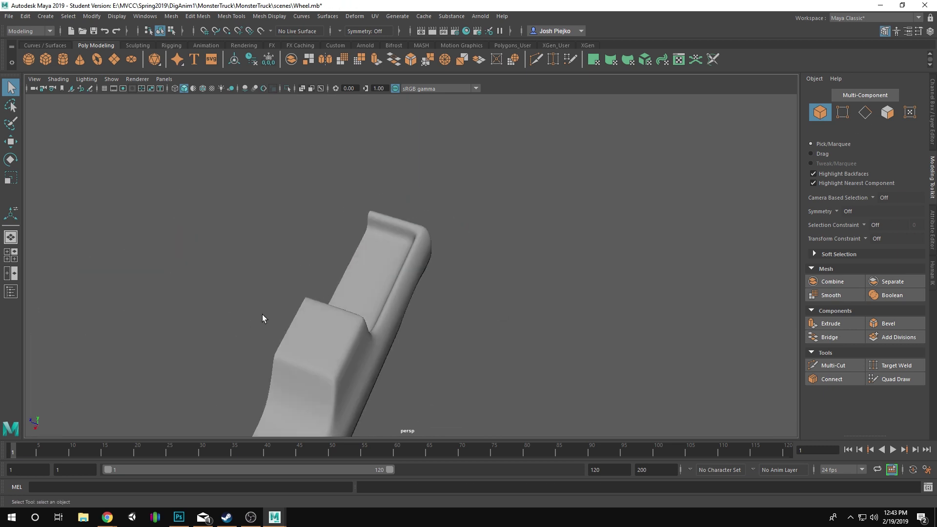
Step: Turn the smoothed preview off and reframe the truck body
{"action": "left_click", "coordinate": [324, 336]}
{"action": "key", "text": "1"}
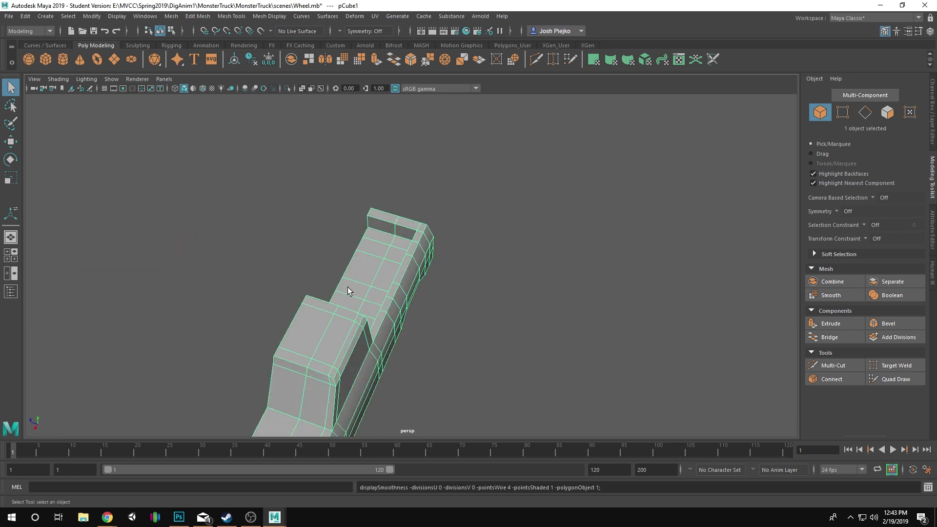
{"action": "left_click_drag", "start_coordinate": [412, 303], "coordinate": [359, 286], "text": "alt"}
{"action": "middle_click_drag", "start_coordinate": [331, 336], "coordinate": [356, 321], "text": "alt"}
{"action": "left_click_drag", "start_coordinate": [356, 321], "coordinate": [375, 312], "text": "alt"}
{"action": "middle_click_drag", "start_coordinate": [345, 284], "coordinate": [380, 295], "text": "alt"}
{"action": "right_click_drag", "start_coordinate": [380, 295], "coordinate": [498, 268], "text": "alt"}
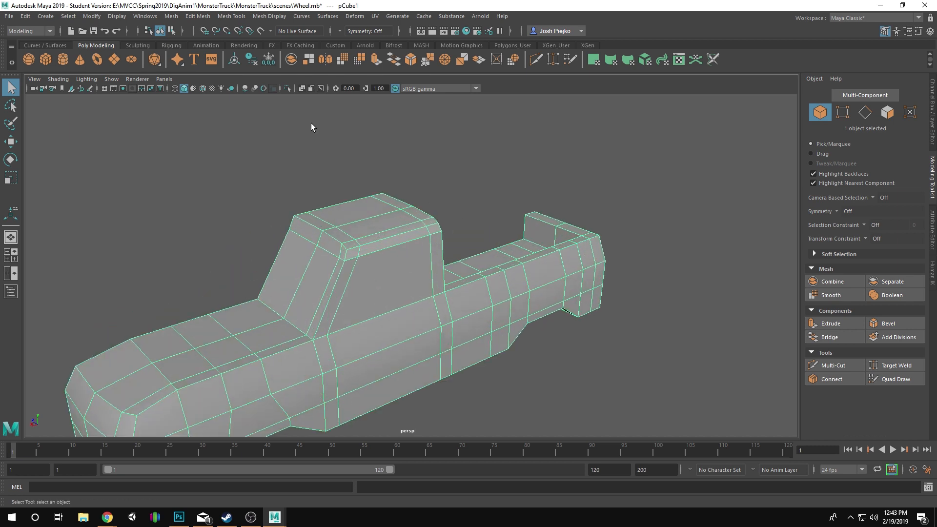
{"action": "left_click", "coordinate": [933, 136]}
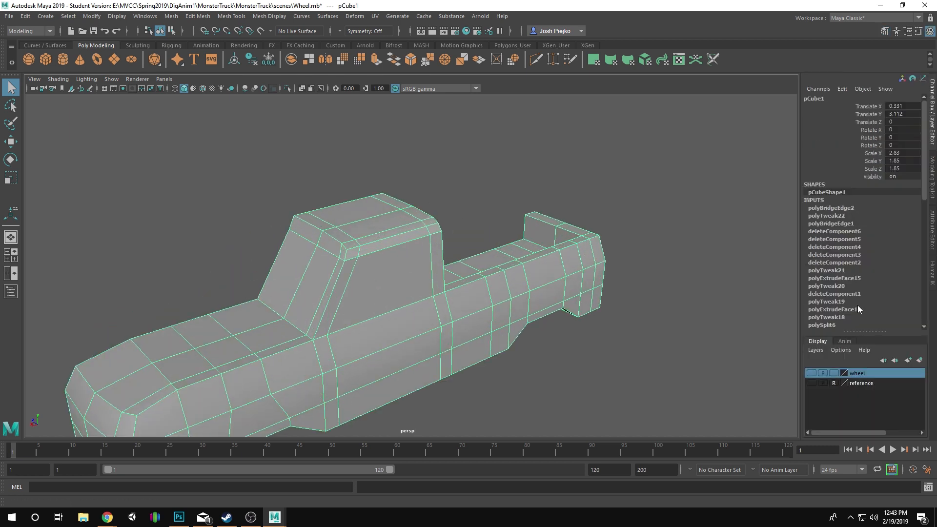
Step: Show the reference models and switch the viewport to the side orthographic view
{"action": "left_click", "coordinate": [811, 382]}
{"action": "left_click_drag", "start_coordinate": [386, 299], "coordinate": [478, 301], "text": "alt"}
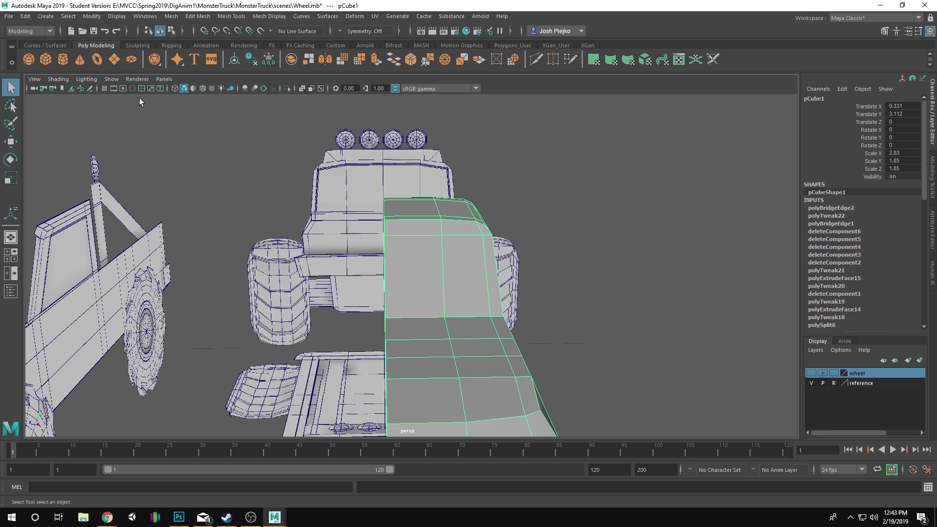
{"action": "left_click", "coordinate": [166, 79]}
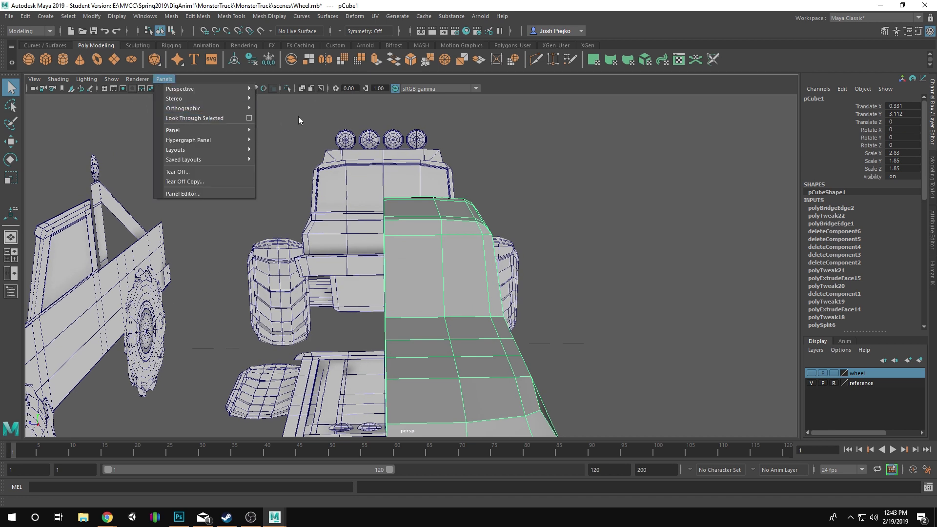
{"action": "mouse_move", "coordinate": [222, 112]}
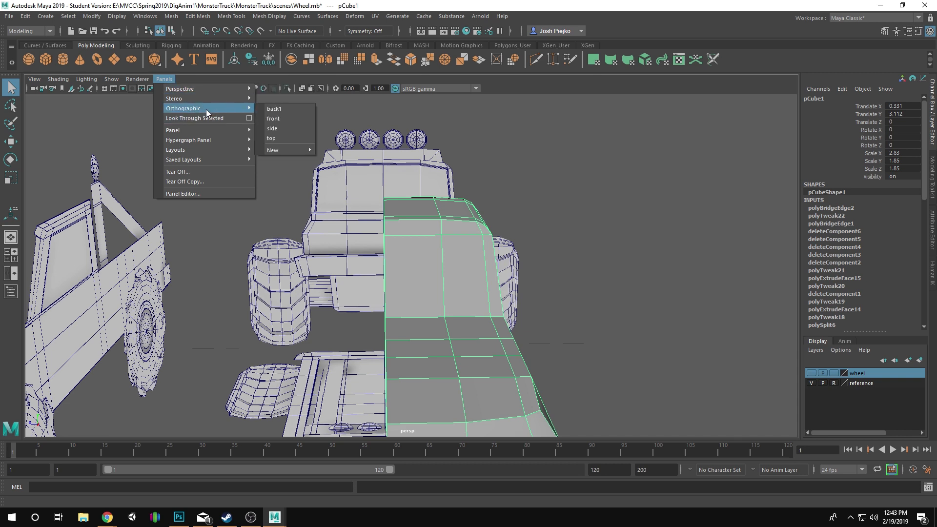
{"action": "left_click", "coordinate": [272, 110]}
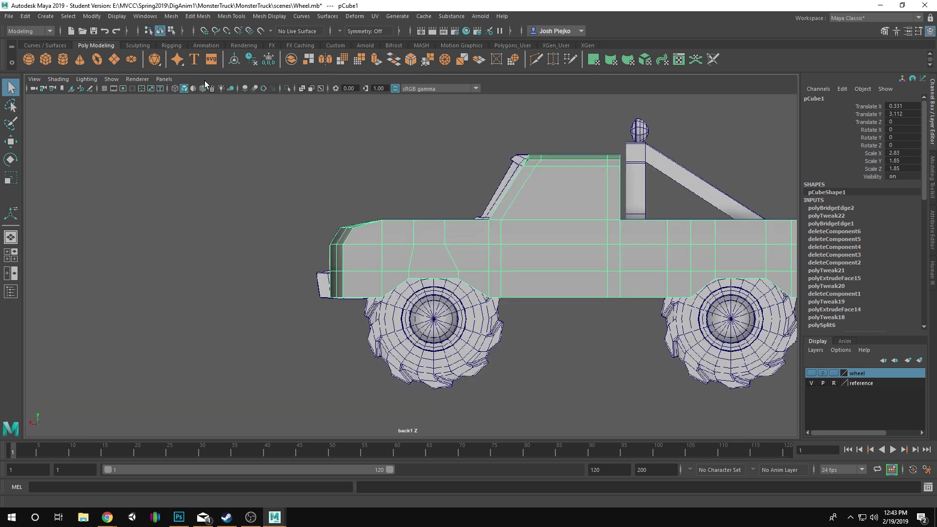
{"action": "left_click", "coordinate": [170, 78]}
{"action": "mouse_move", "coordinate": [193, 108]}
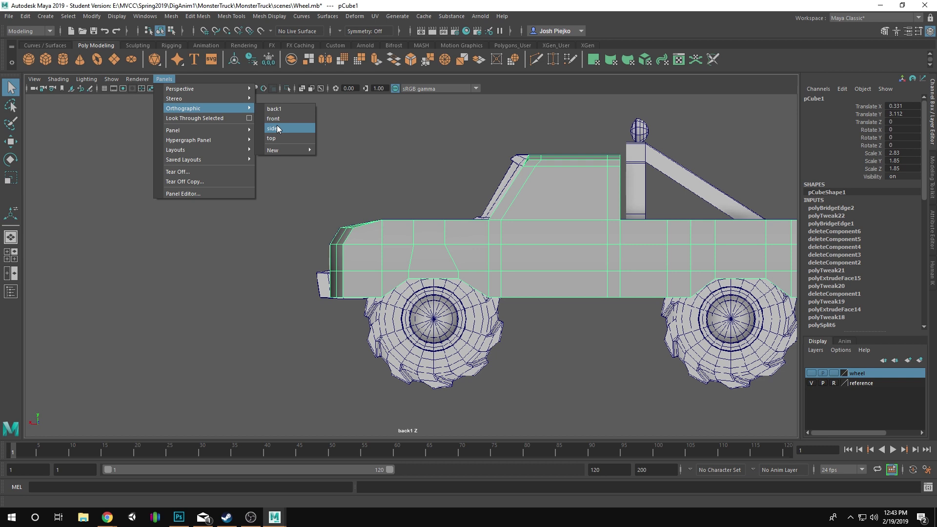
{"action": "left_click", "coordinate": [274, 128]}
Step: With X-Ray on, select the row of cab-edge vertices and raise it slightly
{"action": "left_click", "coordinate": [69, 79]}
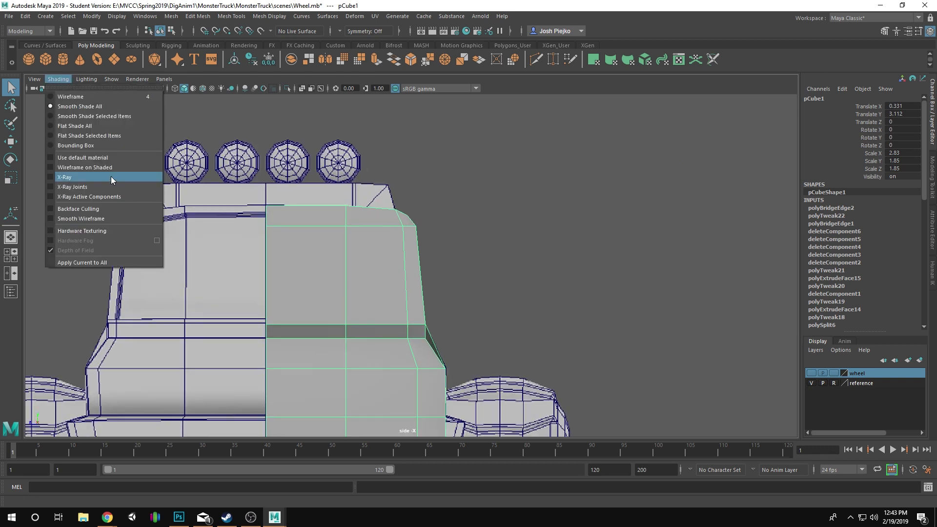
{"action": "left_click", "coordinate": [101, 177]}
{"action": "right_click_drag", "start_coordinate": [158, 209], "coordinate": [353, 239], "text": "alt"}
{"action": "middle_click_drag", "start_coordinate": [226, 215], "coordinate": [247, 250], "text": "alt"}
{"action": "right_click_drag", "start_coordinate": [247, 250], "coordinate": [293, 254], "text": "alt"}
{"action": "left_click_drag", "start_coordinate": [100, 226], "coordinate": [113, 221]}
{"action": "key", "text": "w"}
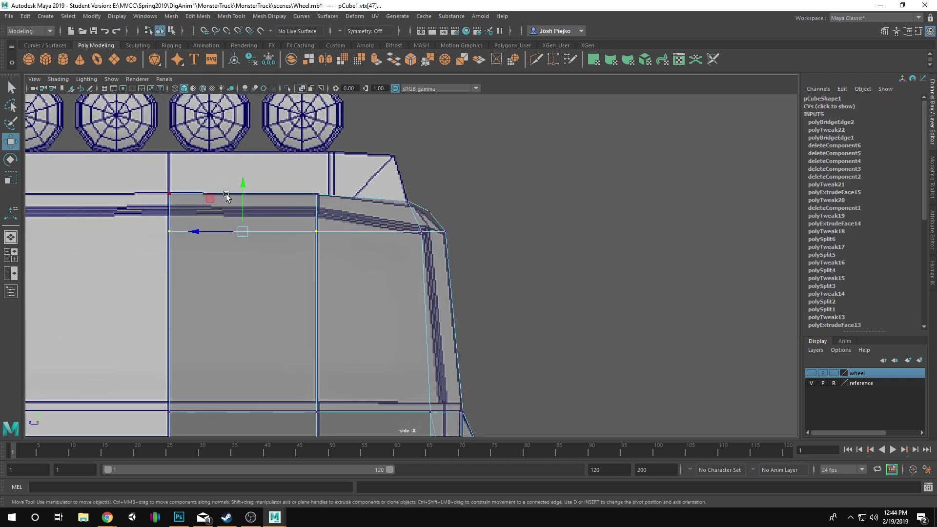
{"action": "left_click_drag", "start_coordinate": [232, 181], "coordinate": [240, 176]}
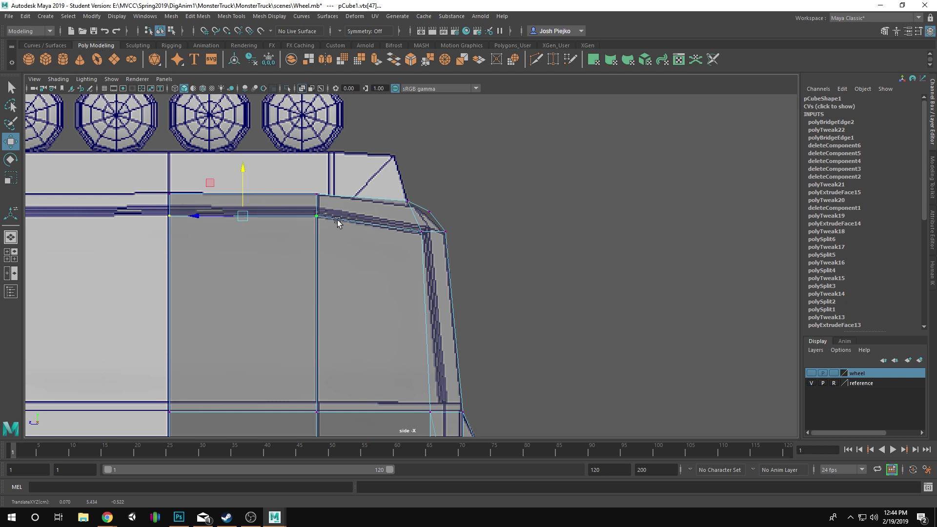
Step: Turn X-Ray shading off again
{"action": "right_click_drag", "start_coordinate": [338, 222], "coordinate": [384, 234], "text": "alt"}
{"action": "right_click_drag", "start_coordinate": [405, 274], "coordinate": [292, 280], "text": "alt"}
{"action": "right_click_drag", "start_coordinate": [292, 279], "coordinate": [305, 263]}
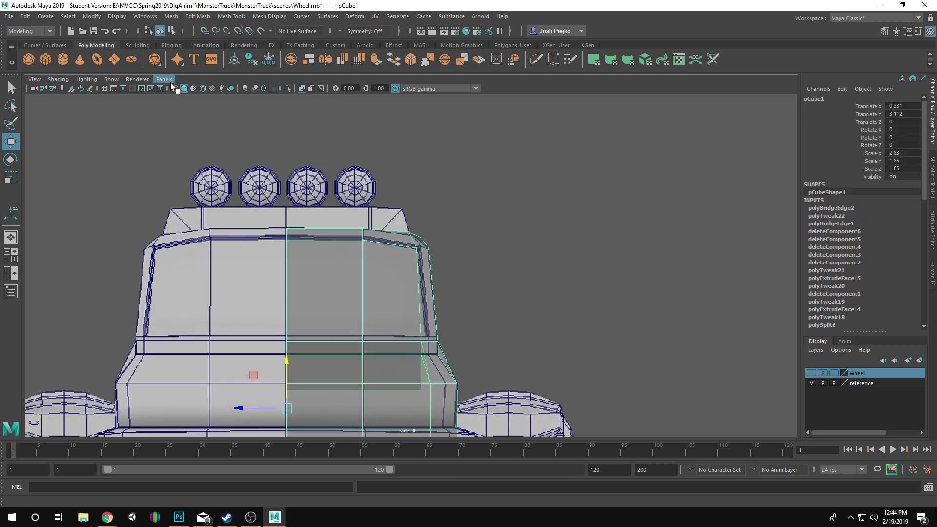
{"action": "left_click", "coordinate": [59, 79]}
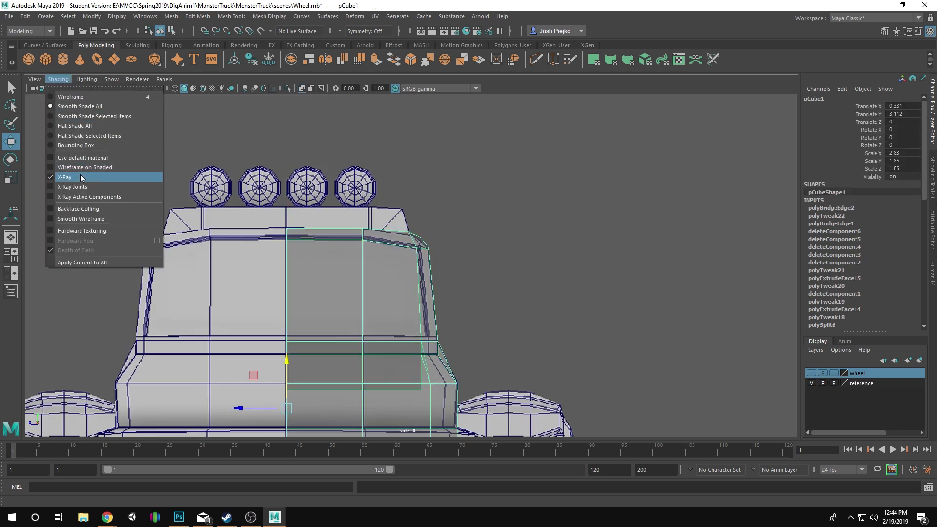
{"action": "left_click", "coordinate": [93, 175]}
{"action": "left_click", "coordinate": [548, 226], "text": "alt"}
Step: Switch the viewport to the perspective camera and orbit around the truck body
{"action": "left_click", "coordinate": [166, 79]}
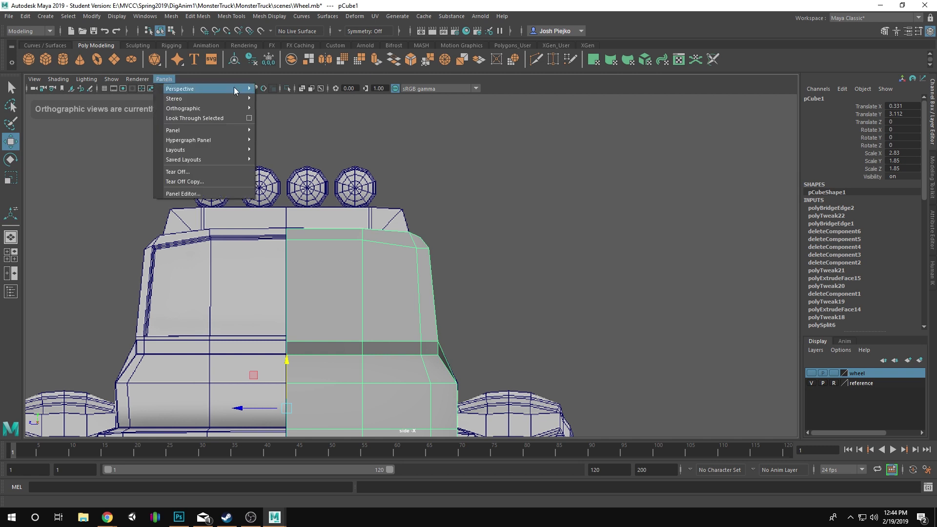
{"action": "left_click", "coordinate": [303, 89]}
{"action": "left_click_drag", "start_coordinate": [244, 171], "coordinate": [456, 265], "text": "alt"}
{"action": "right_click_drag", "start_coordinate": [455, 263], "coordinate": [429, 259]}
{"action": "left_click_drag", "start_coordinate": [460, 251], "coordinate": [427, 240], "text": "alt"}
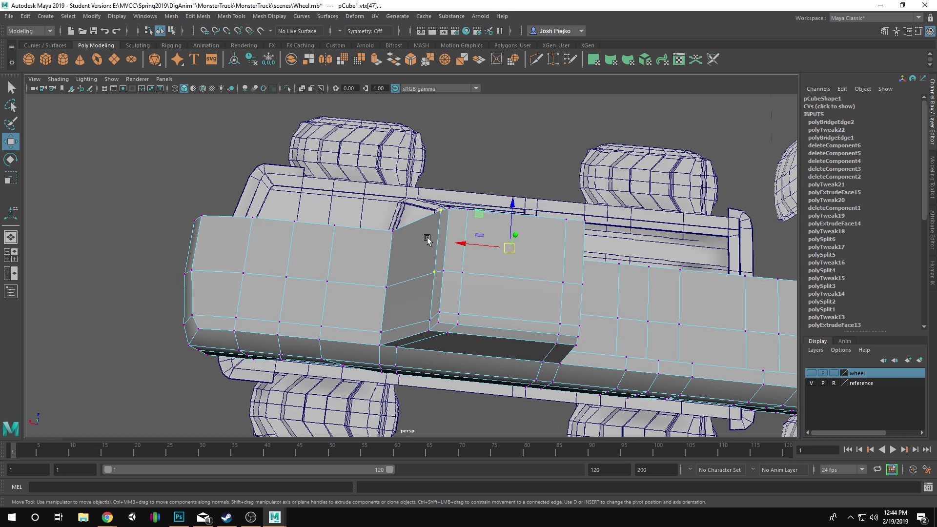
{"action": "left_click_drag", "start_coordinate": [515, 291], "coordinate": [514, 293]}
{"action": "left_click_drag", "start_coordinate": [514, 293], "coordinate": [480, 371], "text": "alt"}
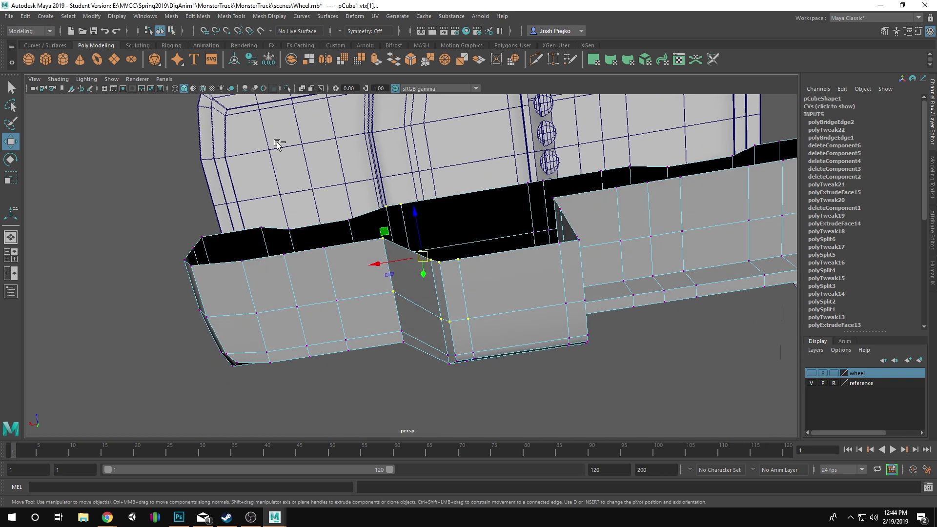
Step: Select another row of cab vertices and slide it slightly sideways
{"action": "left_click_drag", "start_coordinate": [429, 210], "coordinate": [429, 211]}
{"action": "left_click_drag", "start_coordinate": [429, 211], "coordinate": [455, 239], "text": "alt"}
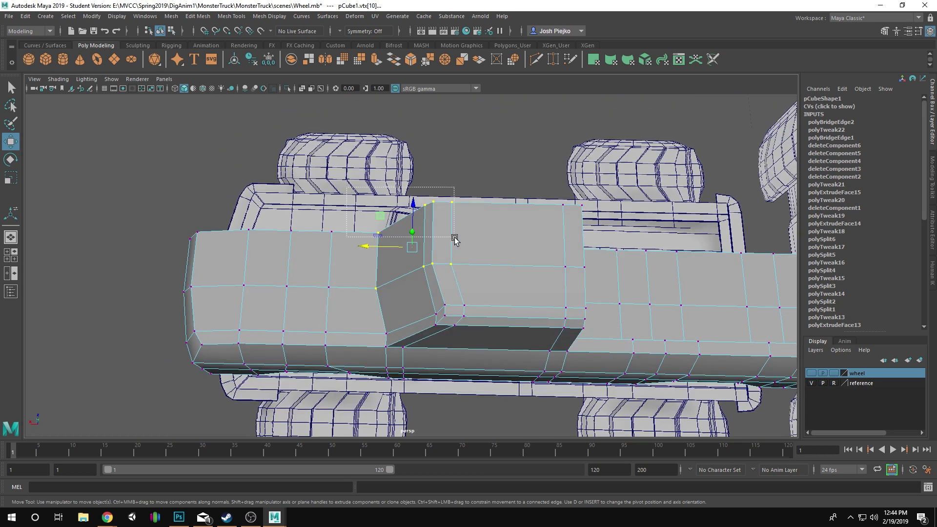
{"action": "left_click_drag", "start_coordinate": [377, 218], "coordinate": [433, 151]}
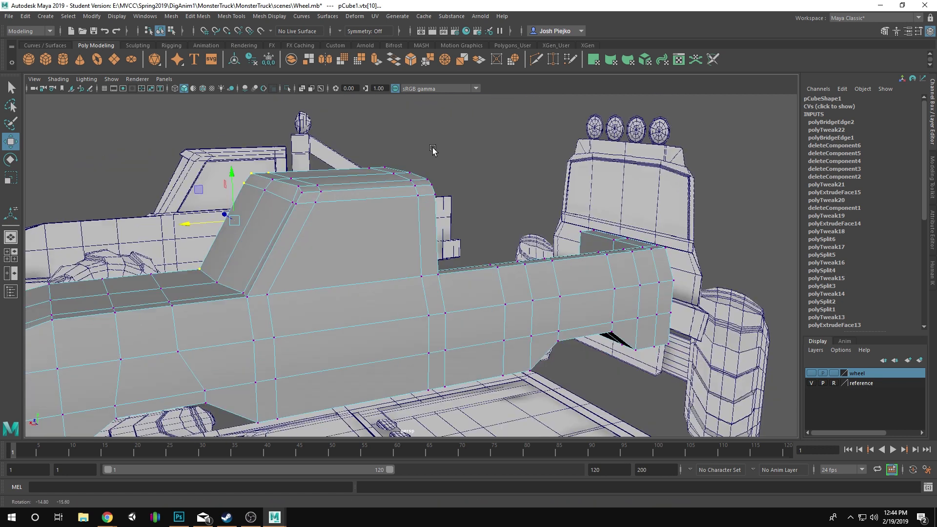
{"action": "middle_click_drag", "start_coordinate": [433, 151], "coordinate": [471, 188], "text": "alt"}
{"action": "right_click_drag", "start_coordinate": [368, 242], "coordinate": [389, 226]}
{"action": "left_click_drag", "start_coordinate": [389, 226], "coordinate": [436, 220], "text": "alt"}
{"action": "middle_click_drag", "start_coordinate": [436, 220], "coordinate": [482, 214], "text": "alt"}
{"action": "left_click_drag", "start_coordinate": [482, 213], "coordinate": [402, 208], "text": "alt"}
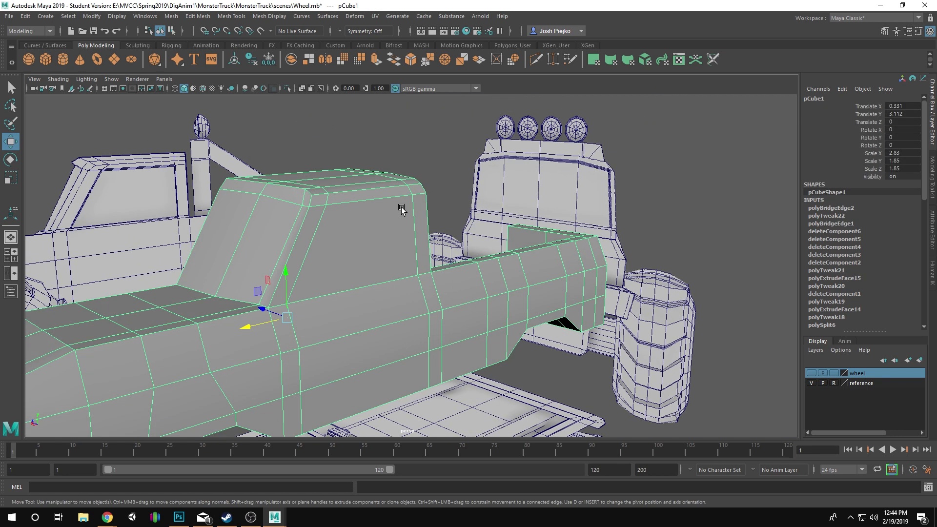
{"action": "left_click_drag", "start_coordinate": [259, 215], "coordinate": [403, 227], "text": "alt"}
{"action": "right_click_drag", "start_coordinate": [402, 227], "coordinate": [491, 251], "text": "alt"}
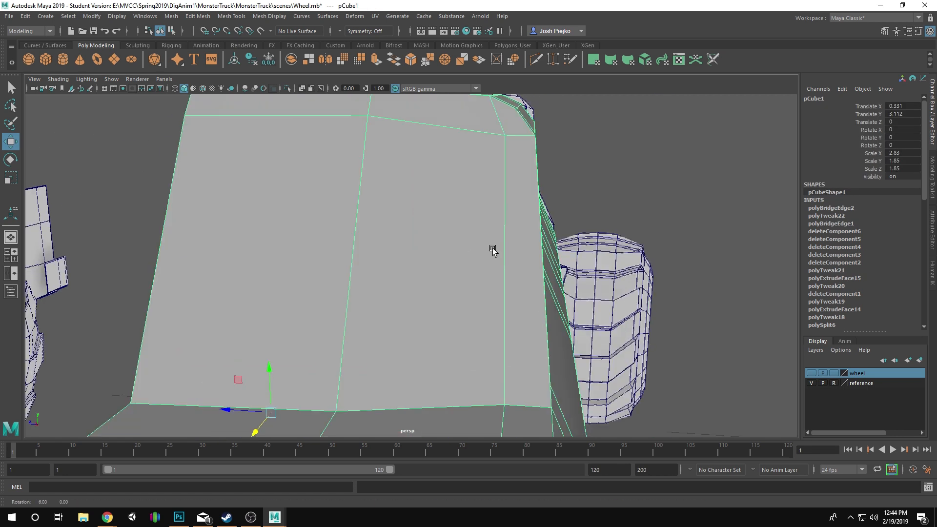
{"action": "left_click_drag", "start_coordinate": [492, 251], "coordinate": [420, 215], "text": "alt"}
Step: Nudge a top corner vertex of the cab
{"action": "right_click_drag", "start_coordinate": [420, 215], "coordinate": [390, 214]}
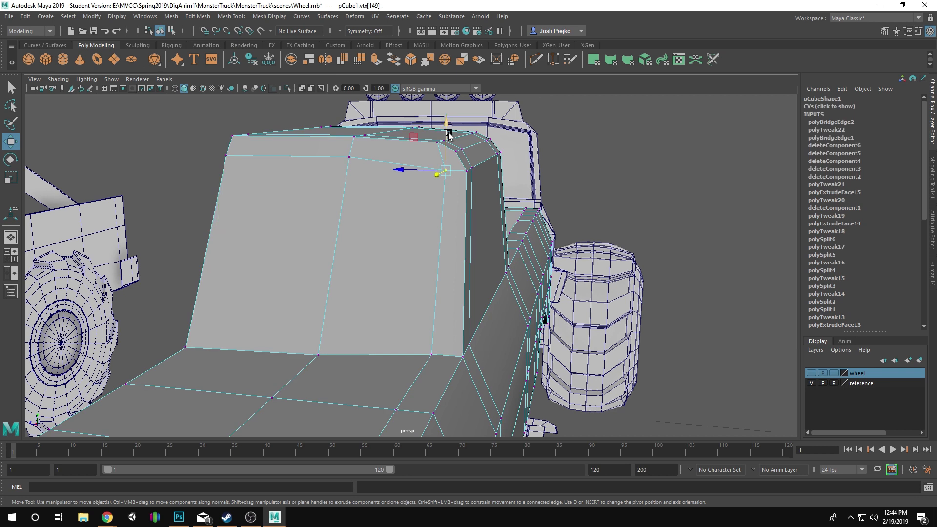
{"action": "left_click_drag", "start_coordinate": [430, 217], "coordinate": [383, 222], "text": "alt"}
{"action": "left_click_drag", "start_coordinate": [361, 269], "coordinate": [468, 337], "text": "alt"}
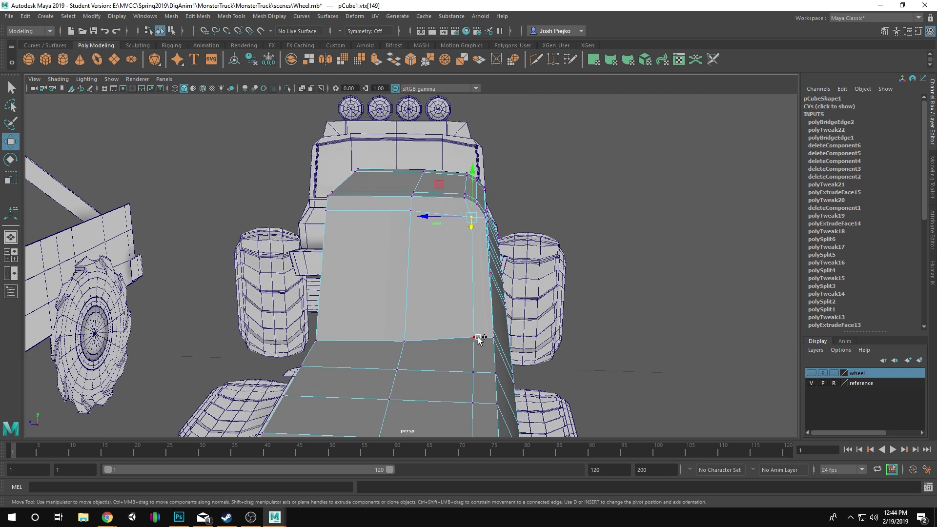
{"action": "left_click_drag", "start_coordinate": [430, 295], "coordinate": [400, 326], "text": "alt"}
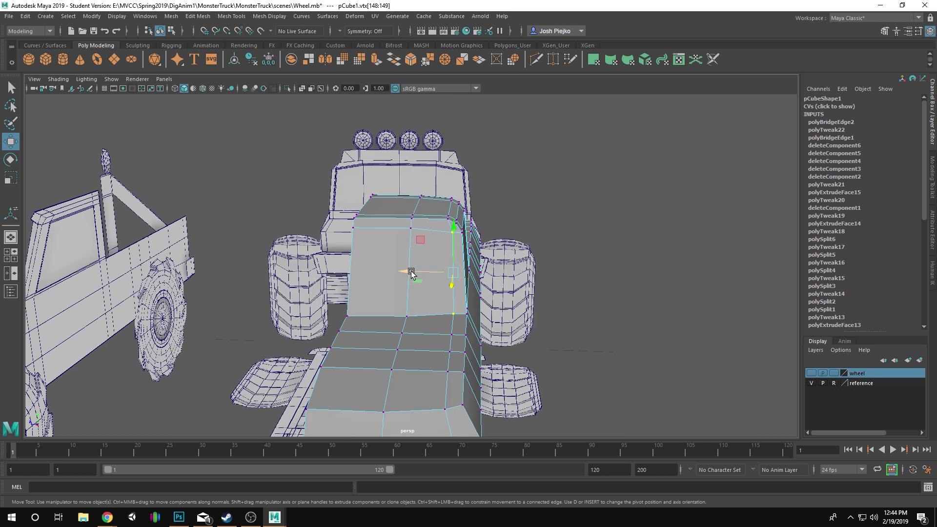
{"action": "left_click_drag", "start_coordinate": [411, 271], "coordinate": [414, 272]}
{"action": "left_click_drag", "start_coordinate": [426, 291], "coordinate": [367, 303], "text": "alt"}
{"action": "right_click_drag", "start_coordinate": [367, 302], "coordinate": [378, 293]}
{"action": "left_click_drag", "start_coordinate": [379, 294], "coordinate": [372, 282], "text": "alt"}
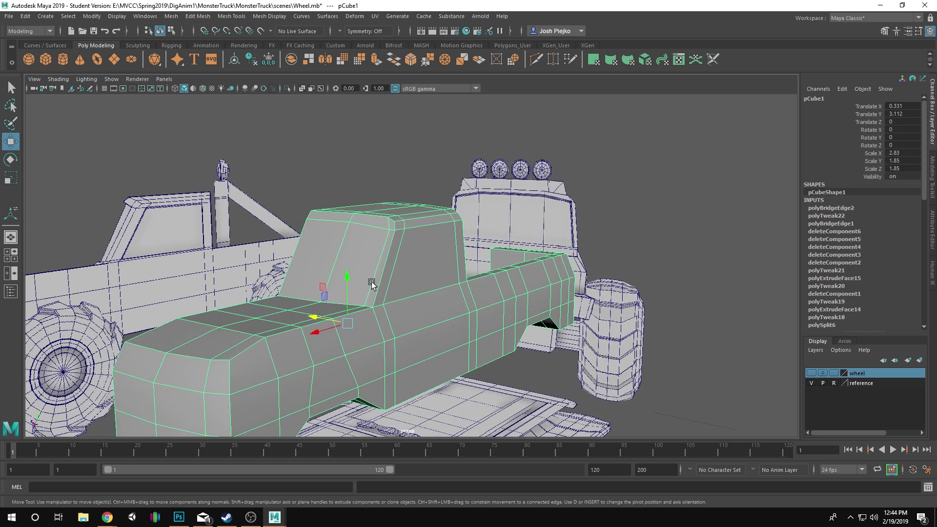
{"action": "right_click_drag", "start_coordinate": [372, 282], "coordinate": [441, 264], "text": "alt"}
Step: Shift the windshield's top edge to change its slant
{"action": "left_click_drag", "start_coordinate": [441, 265], "coordinate": [426, 260], "text": "alt"}
{"action": "right_click_drag", "start_coordinate": [329, 207], "coordinate": [328, 188]}
{"action": "left_click", "coordinate": [338, 202]}
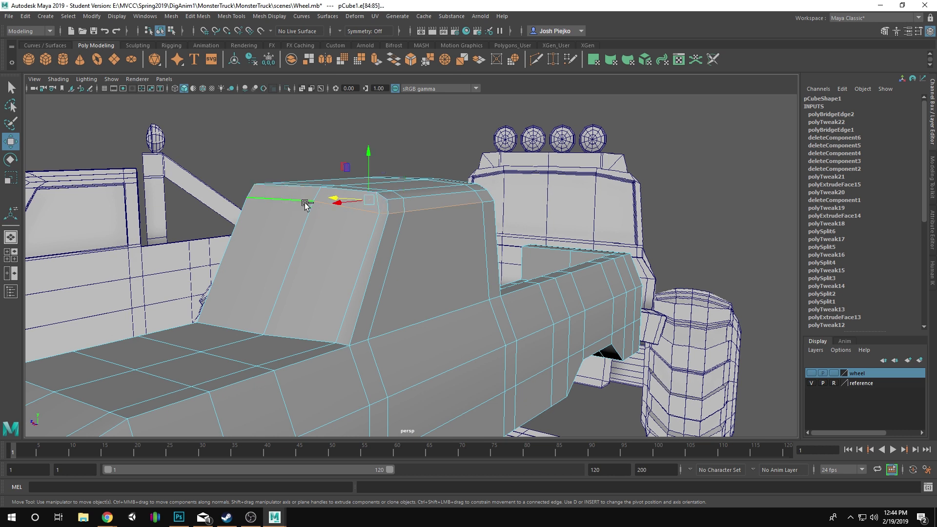
{"action": "left_click_drag", "start_coordinate": [305, 204], "coordinate": [314, 217], "text": "alt"}
{"action": "middle_click_drag", "start_coordinate": [331, 219], "coordinate": [454, 243], "text": "alt"}
{"action": "left_click_drag", "start_coordinate": [454, 245], "coordinate": [481, 248], "text": "alt"}
{"action": "left_click_drag", "start_coordinate": [524, 250], "coordinate": [391, 244], "text": "ctrl"}
{"action": "right_click_drag", "start_coordinate": [386, 234], "coordinate": [342, 234]}
Step: Select the cab's two lower corner vertices and slide them inward
{"action": "left_click_drag", "start_coordinate": [322, 415], "coordinate": [363, 310]}
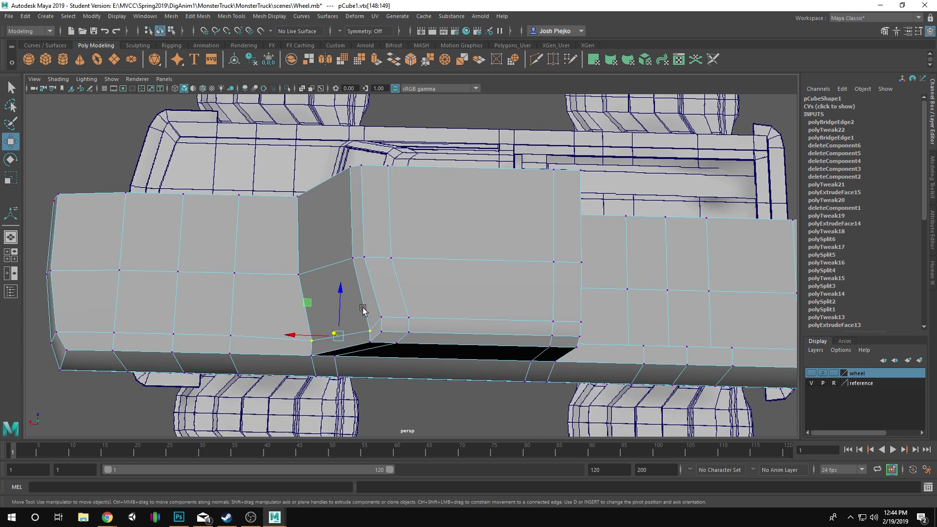
{"action": "middle_click_drag", "start_coordinate": [363, 309], "coordinate": [365, 281], "text": "alt"}
{"action": "right_click_drag", "start_coordinate": [365, 281], "coordinate": [408, 307], "text": "alt"}
{"action": "left_click", "coordinate": [363, 299]}
{"action": "left_click_drag", "start_coordinate": [363, 300], "coordinate": [376, 356], "text": "alt"}
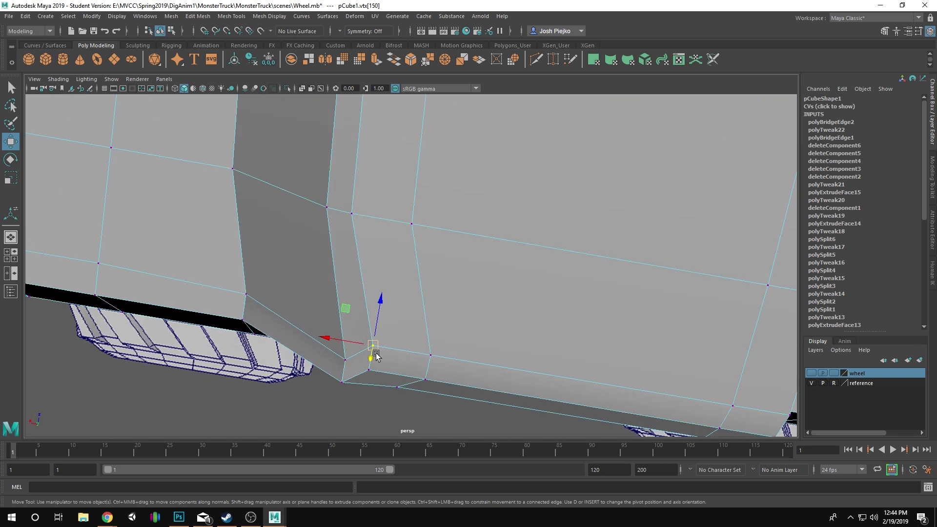
{"action": "left_click", "coordinate": [344, 357], "text": "shift"}
{"action": "left_click_drag", "start_coordinate": [316, 346], "coordinate": [306, 344]}
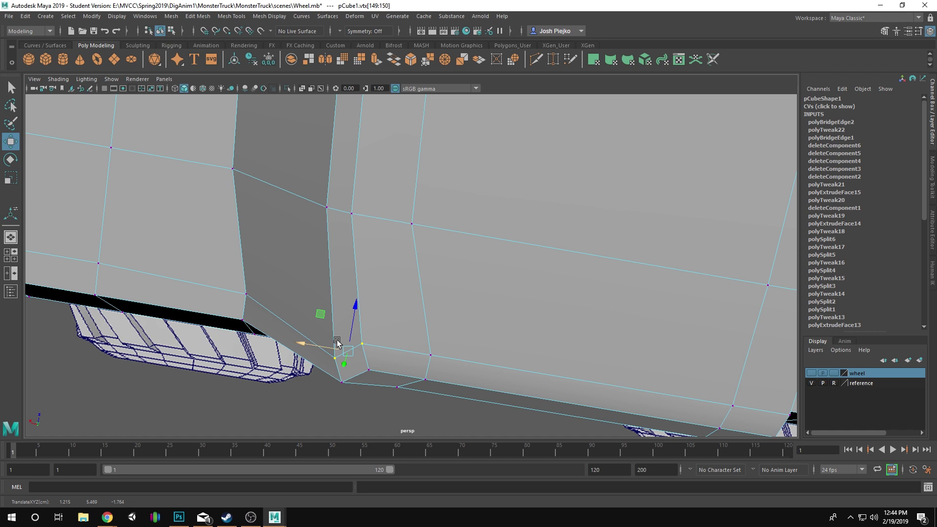
{"action": "right_click_drag", "start_coordinate": [337, 341], "coordinate": [320, 317], "text": "alt"}
Step: Nudge another top corner vertex of the cab slightly sideways
{"action": "left_click", "coordinate": [464, 165]}
{"action": "left_click_drag", "start_coordinate": [464, 164], "coordinate": [459, 186], "text": "alt"}
{"action": "left_click", "coordinate": [454, 140]}
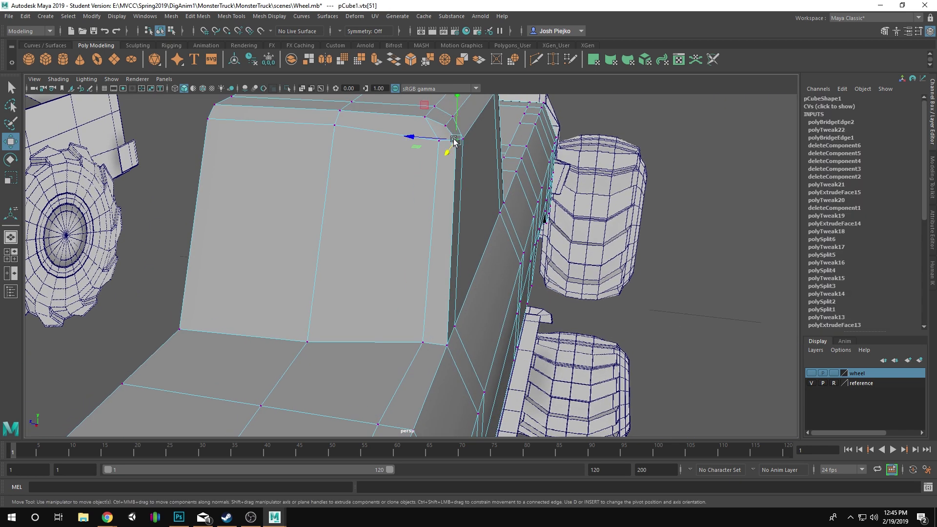
{"action": "left_click_drag", "start_coordinate": [416, 140], "coordinate": [414, 139]}
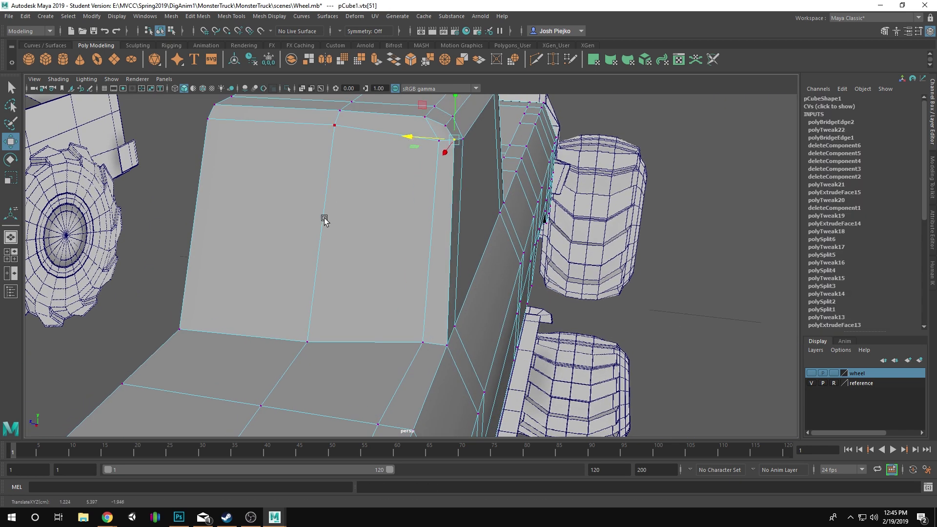
{"action": "right_click_drag", "start_coordinate": [357, 234], "coordinate": [358, 266]}
Step: Select both windshield faces, the side window face and the right rear window face
{"action": "left_click", "coordinate": [349, 251]}
{"action": "left_click", "coordinate": [295, 238], "text": "shift"}
{"action": "scroll", "coordinate": [425, 230], "scroll_direction": "down", "scroll_amount": 2}
{"action": "left_click_drag", "start_coordinate": [429, 230], "coordinate": [610, 281], "text": "alt"}
{"action": "left_click", "coordinate": [390, 272], "text": "shift"}
{"action": "left_click_drag", "start_coordinate": [503, 272], "coordinate": [576, 271], "text": "alt"}
{"action": "left_click", "coordinate": [579, 271], "text": "shift"}
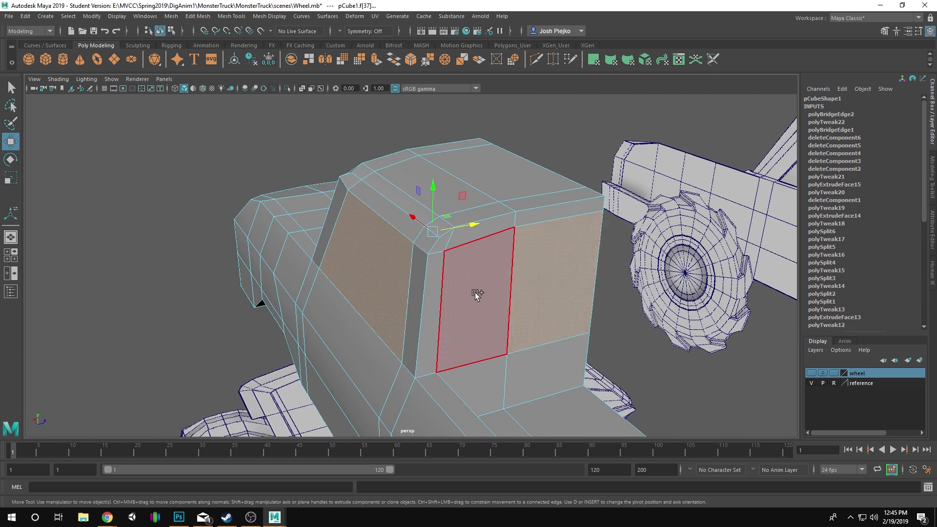
Step: Extrude the selected rear window faces using the Modeling Toolkit
{"action": "left_click", "coordinate": [476, 292], "text": "shift"}
{"action": "left_click_drag", "start_coordinate": [476, 292], "coordinate": [690, 245], "text": "alt"}
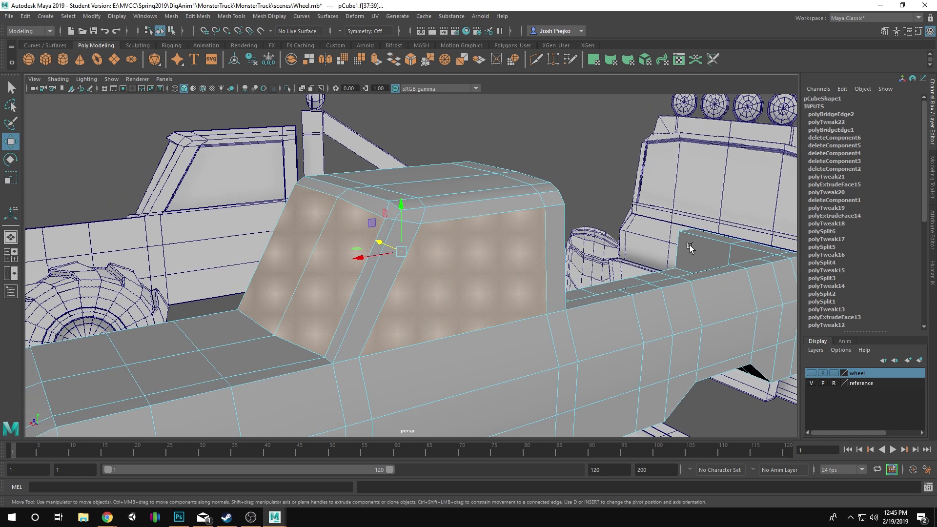
{"action": "left_click", "coordinate": [885, 31]}
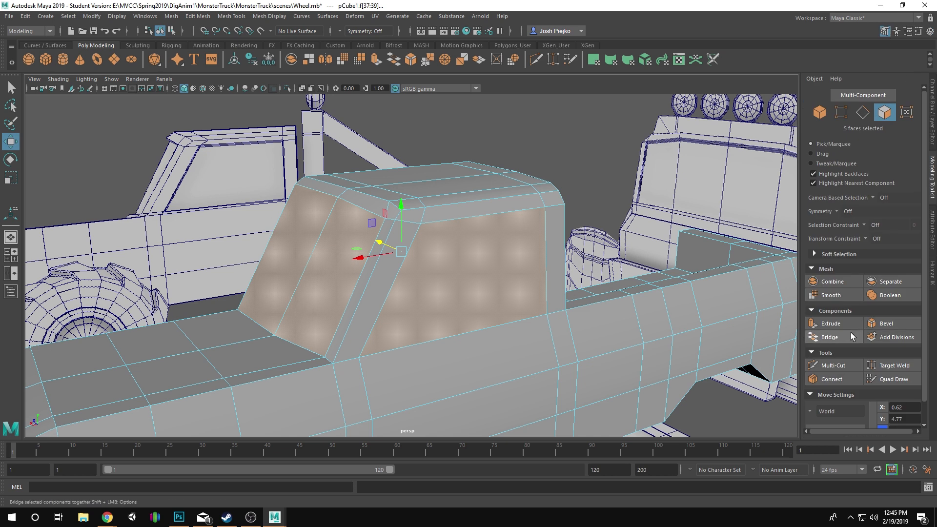
{"action": "left_click", "coordinate": [832, 323]}
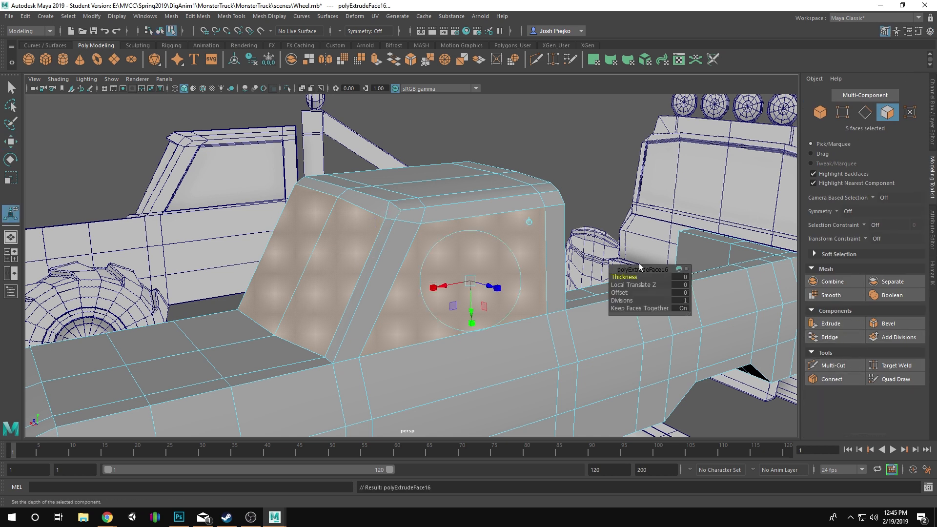
{"action": "left_click_drag", "start_coordinate": [488, 293], "coordinate": [502, 232], "text": "alt"}
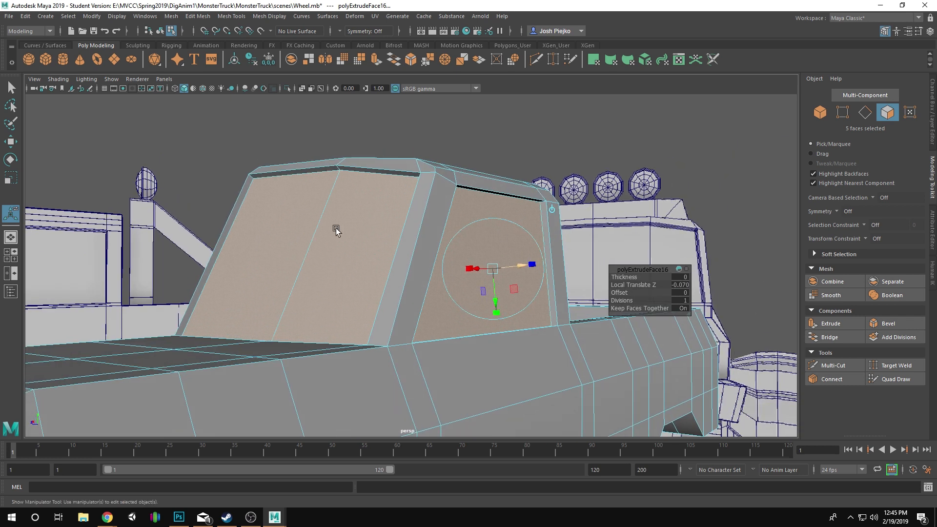
{"action": "left_click_drag", "start_coordinate": [336, 230], "coordinate": [382, 228], "text": "alt"}
{"action": "key", "text": "q"}
Step: Select two edges inside the cab opening and shift them slightly sideways
{"action": "left_click", "coordinate": [266, 214]}
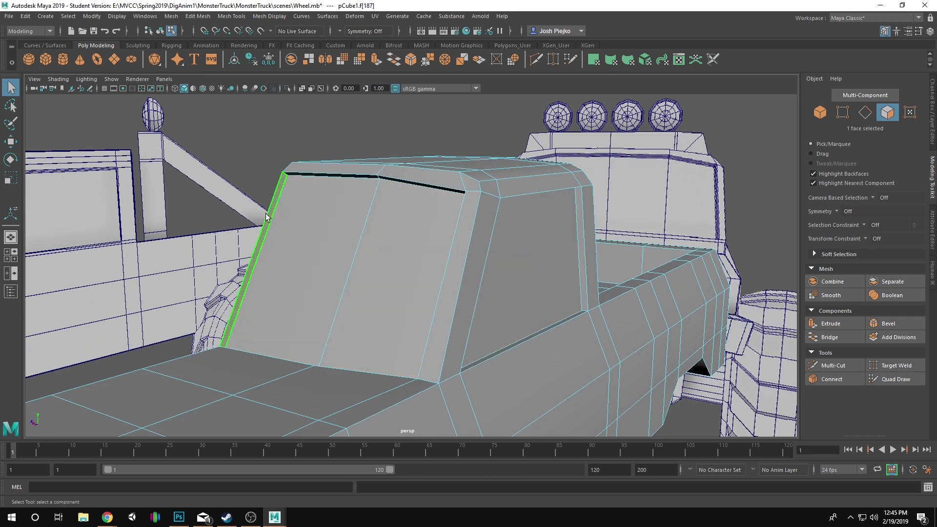
{"action": "left_click", "coordinate": [266, 214]}
{"action": "key", "text": "F8"}
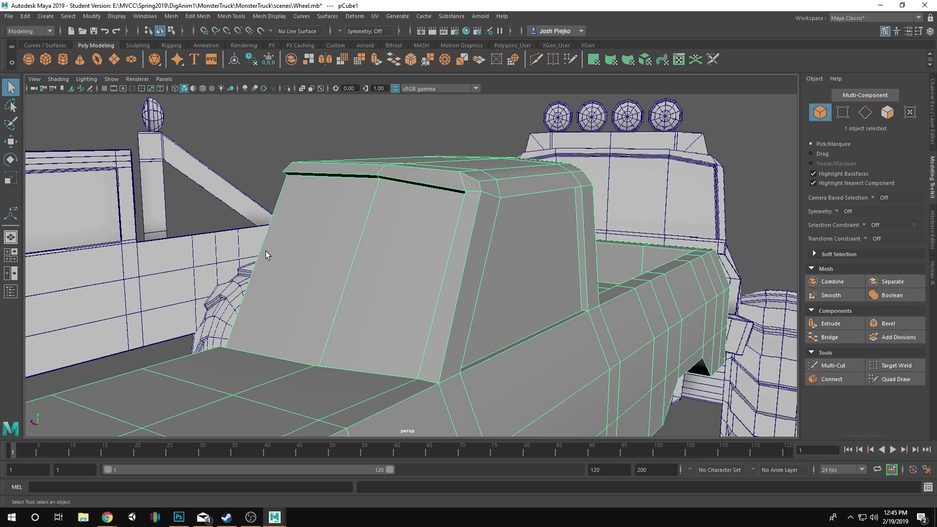
{"action": "left_click_drag", "start_coordinate": [265, 251], "coordinate": [471, 270], "text": "alt"}
{"action": "key", "text": "F10"}
{"action": "left_click_drag", "start_coordinate": [464, 308], "coordinate": [562, 336], "text": "alt"}
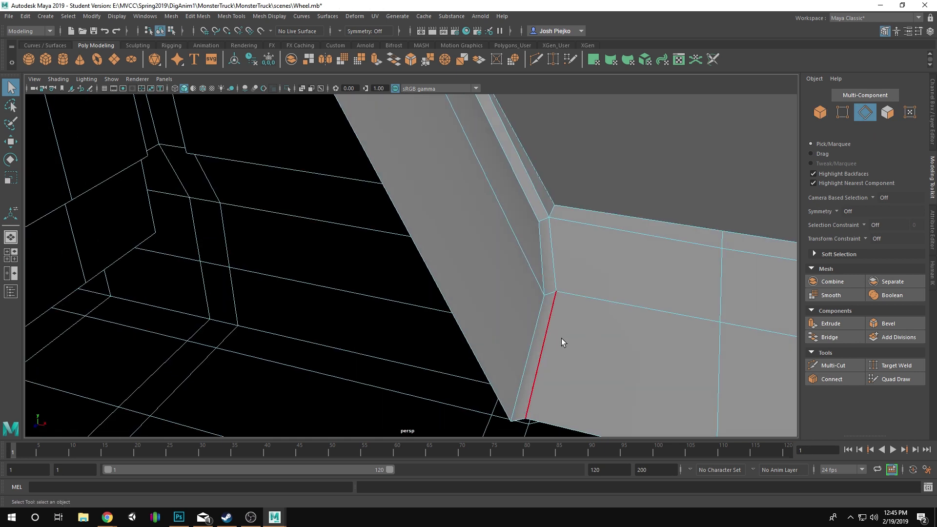
{"action": "left_click", "coordinate": [542, 263], "text": "shift"}
{"action": "mouse_move", "coordinate": [542, 263]}
{"action": "left_mouse_down", "text": "alt"}
{"action": "mouse_move", "coordinate": [521, 262]}
{"action": "mouse_move", "coordinate": [529, 261]}
{"action": "left_mouse_up", "text": "alt"}
{"action": "key", "text": "w"}
{"action": "left_click_drag", "start_coordinate": [571, 314], "coordinate": [305, 274]}
Step: Nudge the side-window edges along the cab's length into alignment
{"action": "right_click_drag", "start_coordinate": [523, 210], "coordinate": [568, 214]}
{"action": "left_click_drag", "start_coordinate": [569, 214], "coordinate": [518, 211], "text": "alt"}
{"action": "right_click_drag", "start_coordinate": [516, 212], "coordinate": [516, 166]}
{"action": "left_click", "coordinate": [522, 174]}
{"action": "left_click_drag", "start_coordinate": [523, 176], "coordinate": [548, 228], "text": "alt"}
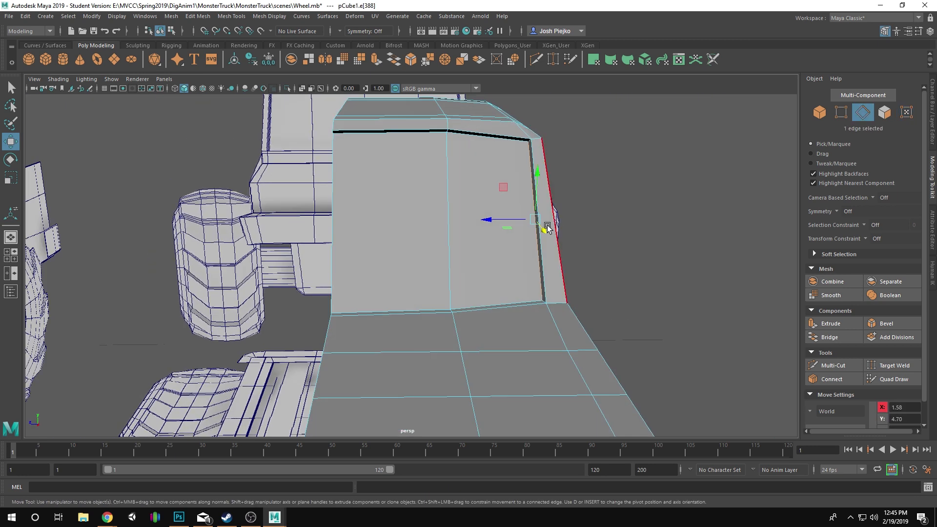
{"action": "left_click", "coordinate": [507, 215]}
{"action": "left_click_drag", "start_coordinate": [490, 216], "coordinate": [490, 216]}
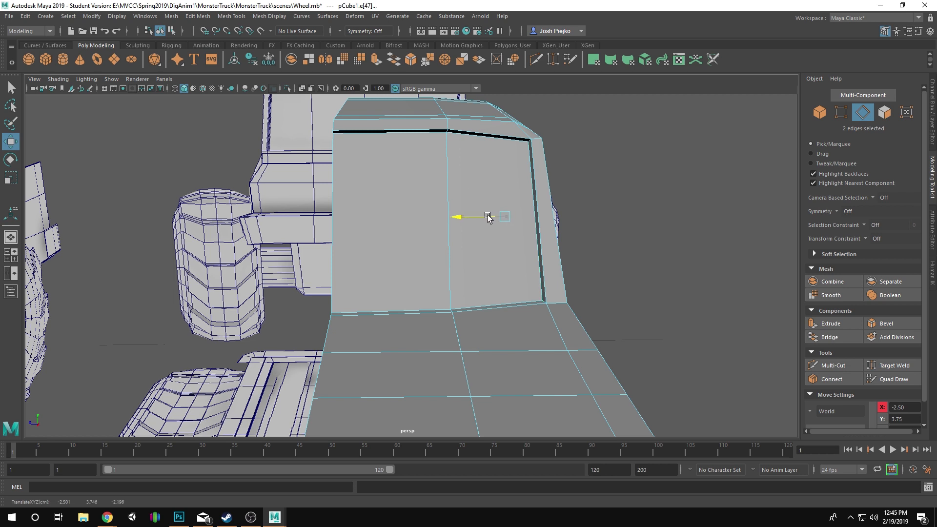
{"action": "left_click", "coordinate": [598, 197]}
{"action": "left_click", "coordinate": [530, 198]}
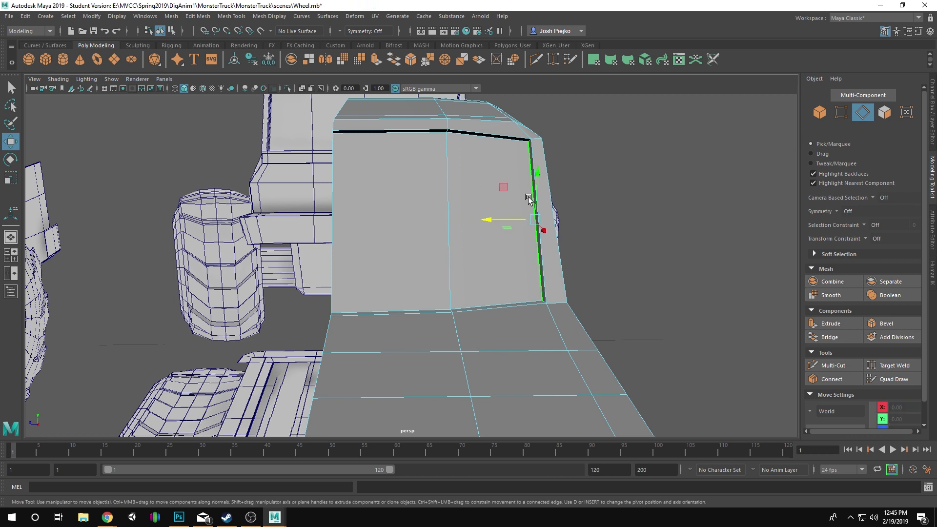
{"action": "left_click_drag", "start_coordinate": [489, 220], "coordinate": [487, 220]}
Step: Delete the narrow sliver face beside the side window
{"action": "left_click_drag", "start_coordinate": [544, 200], "coordinate": [517, 206], "text": "alt"}
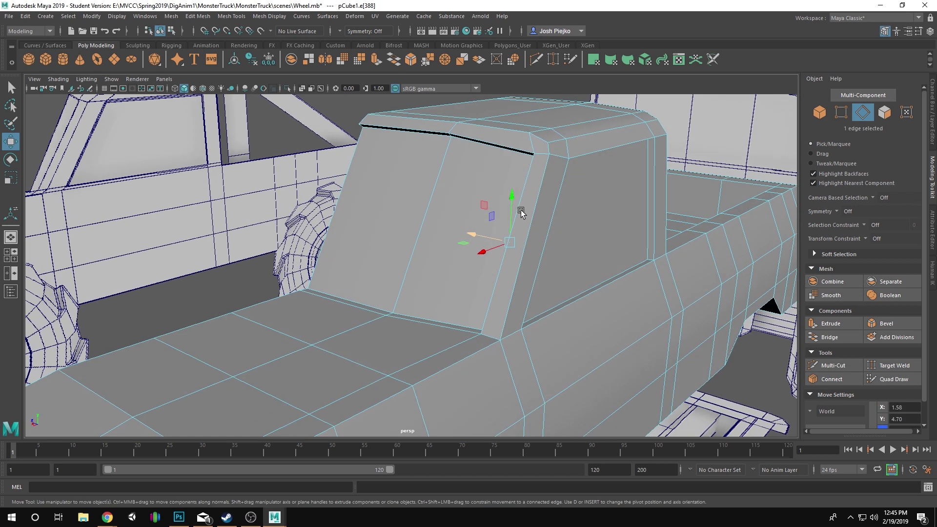
{"action": "left_click", "coordinate": [513, 209], "text": "shift"}
{"action": "left_click_drag", "start_coordinate": [562, 169], "coordinate": [508, 184], "text": "alt"}
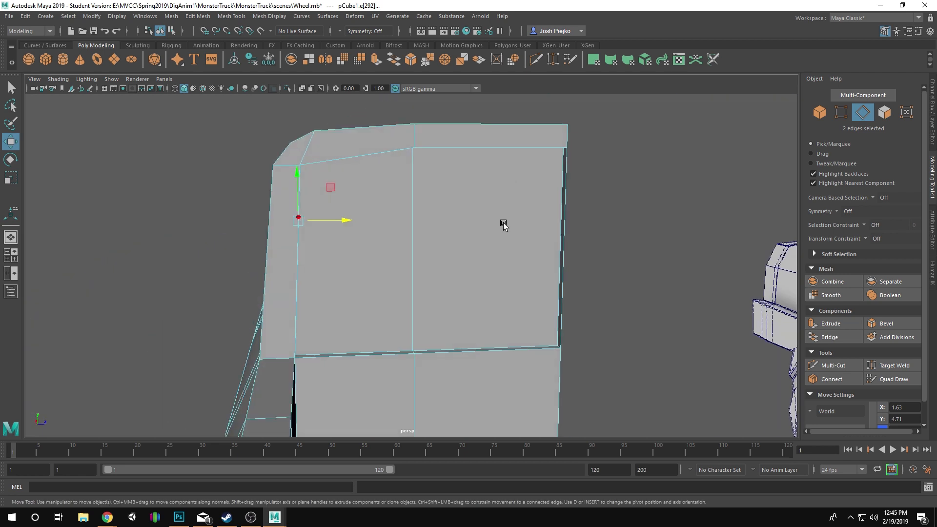
{"action": "left_click_drag", "start_coordinate": [527, 232], "coordinate": [554, 238], "text": "alt"}
{"action": "right_click_drag", "start_coordinate": [584, 249], "coordinate": [604, 312]}
{"action": "left_click", "coordinate": [656, 268]}
{"action": "key", "text": "Delete"}
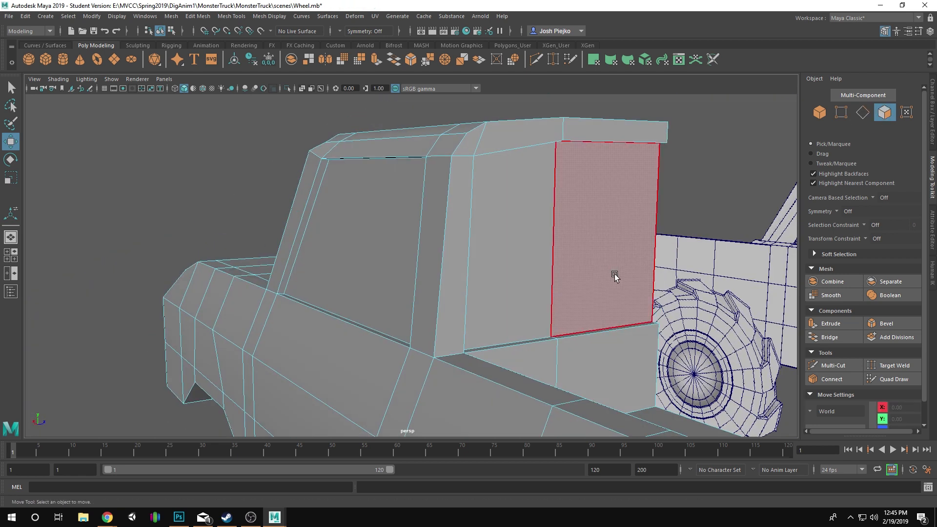
Step: Bring the truck's front into close view and select the lower front corner faces
{"action": "left_click_drag", "start_coordinate": [526, 288], "coordinate": [386, 282], "text": "alt"}
{"action": "middle_click_drag", "start_coordinate": [385, 282], "coordinate": [459, 276], "text": "alt"}
{"action": "left_click_drag", "start_coordinate": [422, 328], "coordinate": [388, 378], "text": "alt"}
{"action": "right_click_drag", "start_coordinate": [517, 297], "coordinate": [190, 275], "text": "alt"}
{"action": "left_click_drag", "start_coordinate": [190, 276], "coordinate": [428, 257], "text": "alt"}
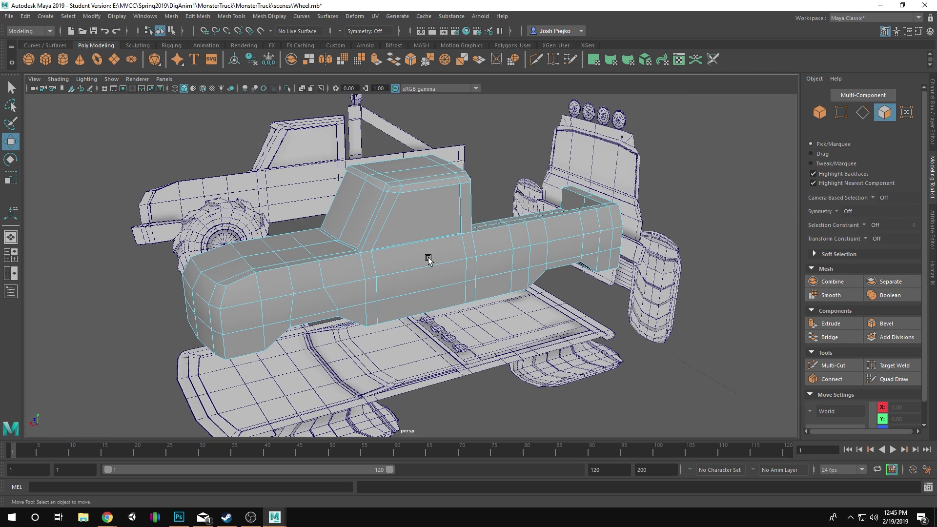
{"action": "middle_click_drag", "start_coordinate": [312, 235], "coordinate": [380, 229], "text": "alt"}
{"action": "left_click_drag", "start_coordinate": [381, 229], "coordinate": [358, 240], "text": "alt"}
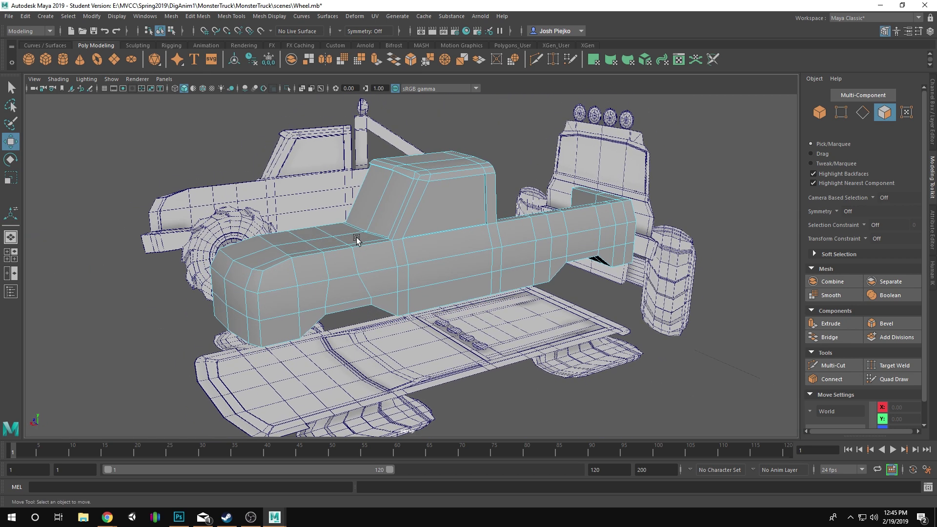
{"action": "left_click_drag", "start_coordinate": [279, 303], "coordinate": [353, 274], "text": "alt"}
{"action": "right_click_drag", "start_coordinate": [353, 274], "coordinate": [414, 349], "text": "alt"}
{"action": "right_click_drag", "start_coordinate": [238, 275], "coordinate": [347, 320], "text": "alt"}
{"action": "left_click", "coordinate": [347, 322]}
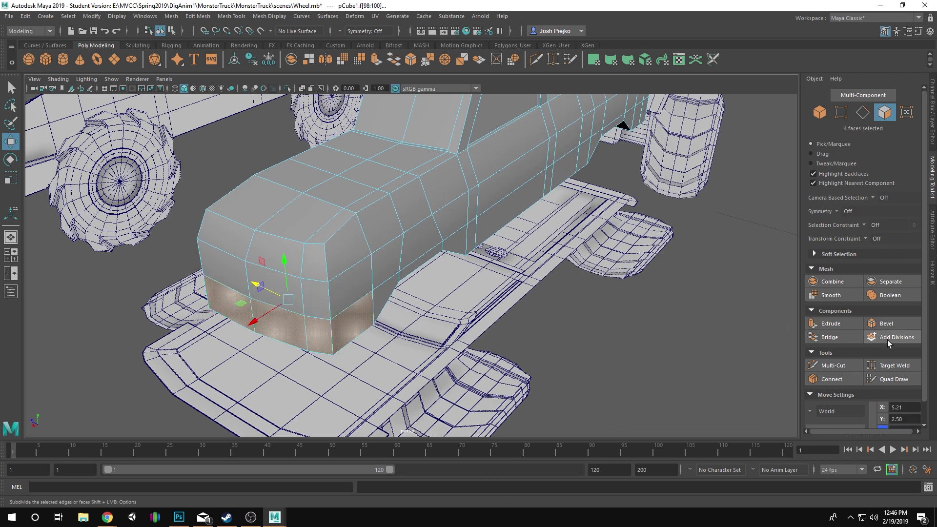
Step: Extrude the lower front faces into a bumper band and shift its edge to fit
{"action": "left_click", "coordinate": [841, 325]}
{"action": "left_click_drag", "start_coordinate": [403, 304], "coordinate": [377, 331], "text": "alt"}
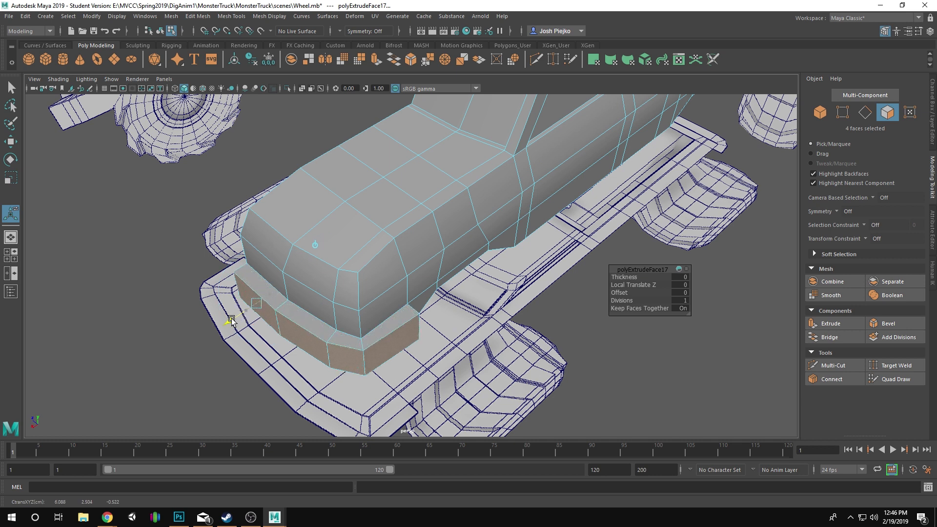
{"action": "left_click_drag", "start_coordinate": [358, 317], "coordinate": [364, 338], "text": "alt"}
{"action": "key", "text": "F10"}
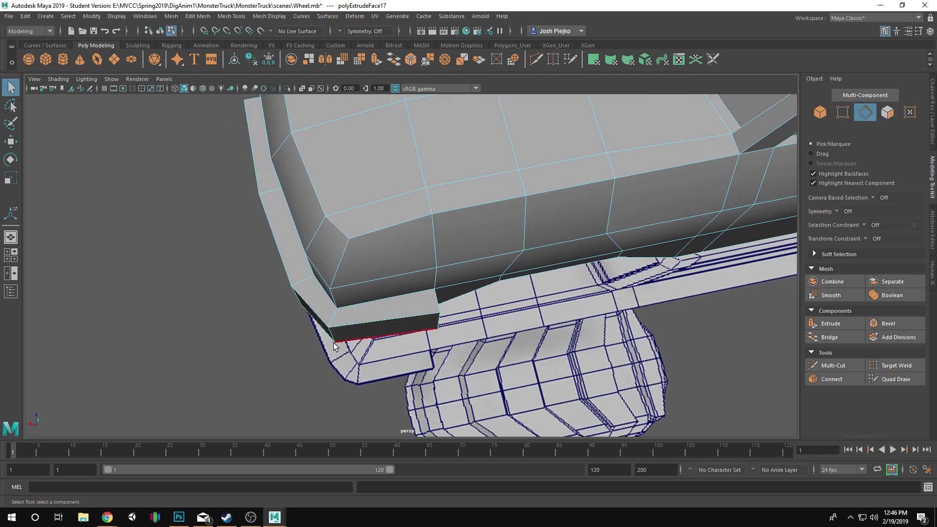
{"action": "left_click", "coordinate": [437, 322]}
{"action": "key", "text": "w"}
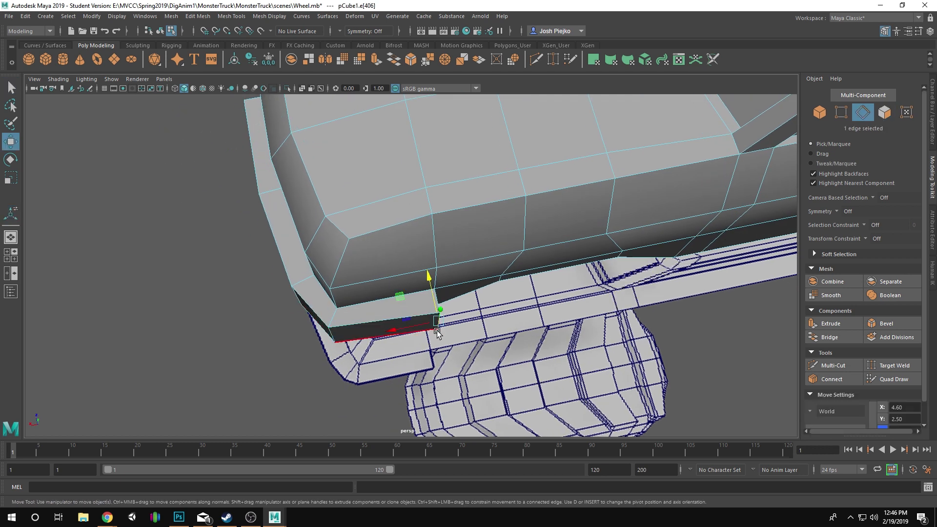
{"action": "left_click_drag", "start_coordinate": [427, 278], "coordinate": [467, 295]}
Step: Clear the selection and pick a rear lower side face of the body
{"action": "left_click", "coordinate": [449, 312]}
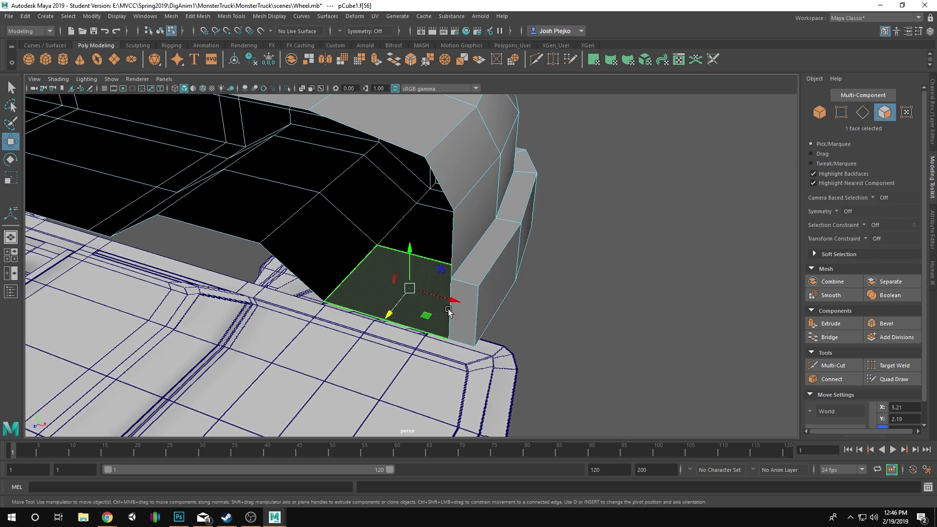
{"action": "left_click", "coordinate": [515, 366]}
{"action": "left_click_drag", "start_coordinate": [685, 309], "coordinate": [369, 306], "text": "alt"}
{"action": "left_click_drag", "start_coordinate": [451, 341], "coordinate": [437, 311], "text": "alt"}
{"action": "left_click", "coordinate": [507, 311], "text": "shift"}
Step: Extrude the selected rear lower faces outward by 0.211
{"action": "middle_click_drag", "start_coordinate": [525, 323], "coordinate": [485, 320], "text": "alt"}
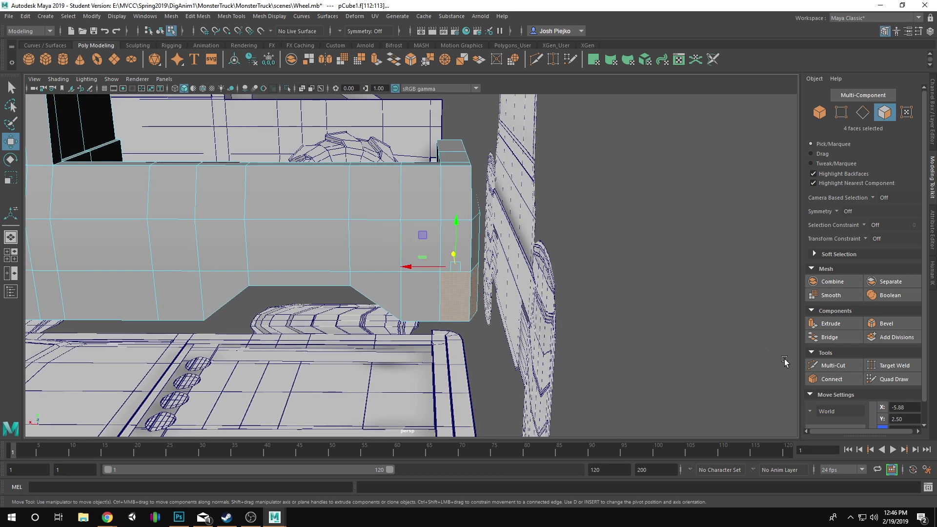
{"action": "left_click", "coordinate": [831, 323]}
{"action": "left_click_drag", "start_coordinate": [488, 312], "coordinate": [473, 330], "text": "alt"}
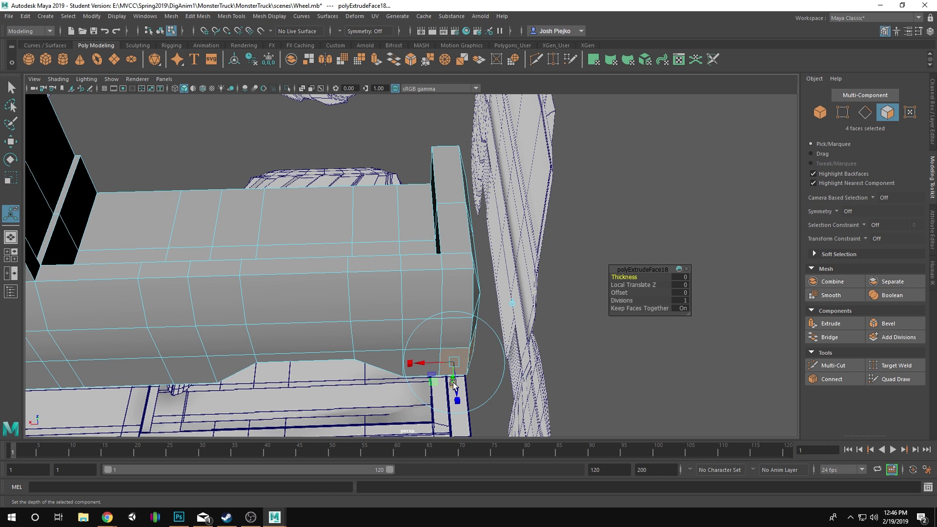
{"action": "left_click_drag", "start_coordinate": [460, 391], "coordinate": [470, 418], "text": "alt"}
{"action": "left_click_drag", "start_coordinate": [470, 419], "coordinate": [400, 342], "text": "alt"}
{"action": "scroll", "coordinate": [400, 342], "scroll_direction": "down", "scroll_amount": 2}
Step: Zoom in on the new rear bumper block and finish the extrude
{"action": "middle_click_drag", "start_coordinate": [400, 339], "coordinate": [659, 318], "text": "alt"}
{"action": "right_click_drag", "start_coordinate": [176, 224], "coordinate": [117, 228], "text": "alt"}
{"action": "middle_click_drag", "start_coordinate": [117, 228], "coordinate": [268, 235], "text": "alt"}
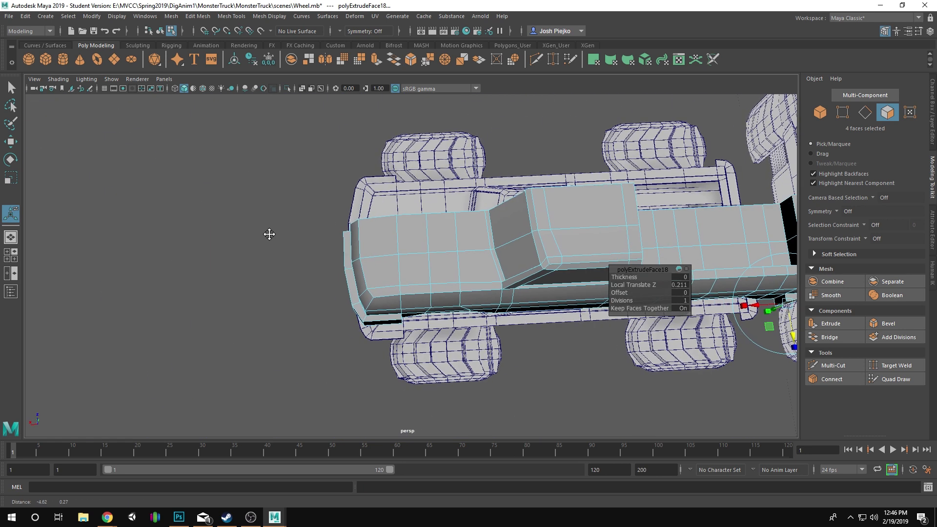
{"action": "left_click_drag", "start_coordinate": [312, 235], "coordinate": [271, 232], "text": "alt"}
{"action": "middle_click_drag", "start_coordinate": [270, 231], "coordinate": [213, 231], "text": "alt"}
{"action": "right_click_drag", "start_coordinate": [213, 232], "coordinate": [275, 238], "text": "alt"}
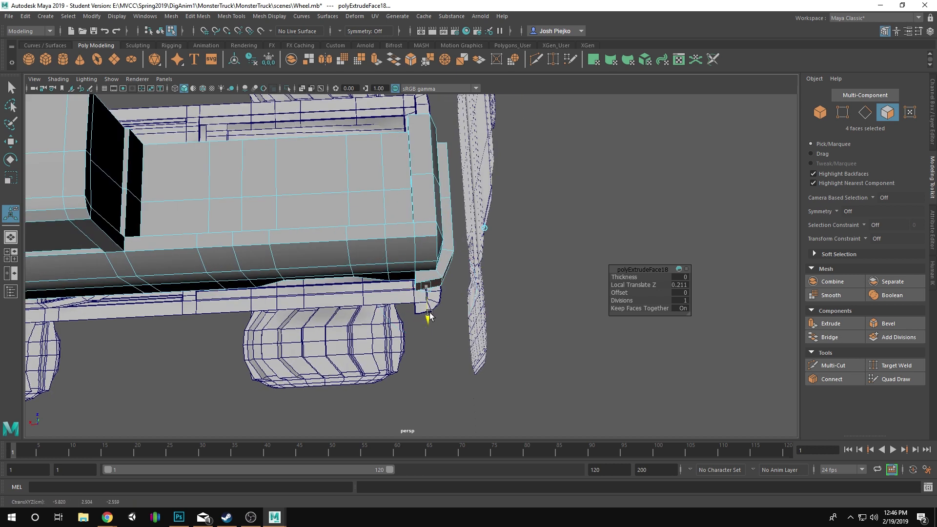
{"action": "right_click_drag", "start_coordinate": [428, 316], "coordinate": [503, 348], "text": "alt"}
{"action": "left_click", "coordinate": [502, 348]}
Step: Select the rear bumper's side edge with the Move tool active
{"action": "left_click_drag", "start_coordinate": [432, 292], "coordinate": [432, 371], "text": "alt"}
{"action": "right_click_drag", "start_coordinate": [432, 371], "coordinate": [435, 350]}
{"action": "left_click_drag", "start_coordinate": [435, 349], "coordinate": [501, 312], "text": "alt"}
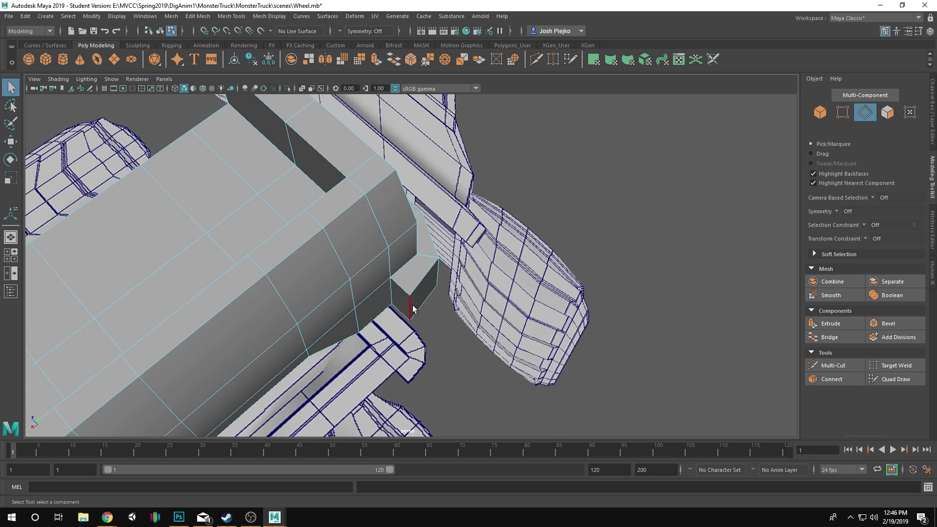
{"action": "left_click", "coordinate": [416, 313]}
{"action": "key", "text": "w"}
Step: Orbit around to a raised front three-quarter view of the whole truck body
{"action": "left_click_drag", "start_coordinate": [384, 283], "coordinate": [341, 239], "text": "alt"}
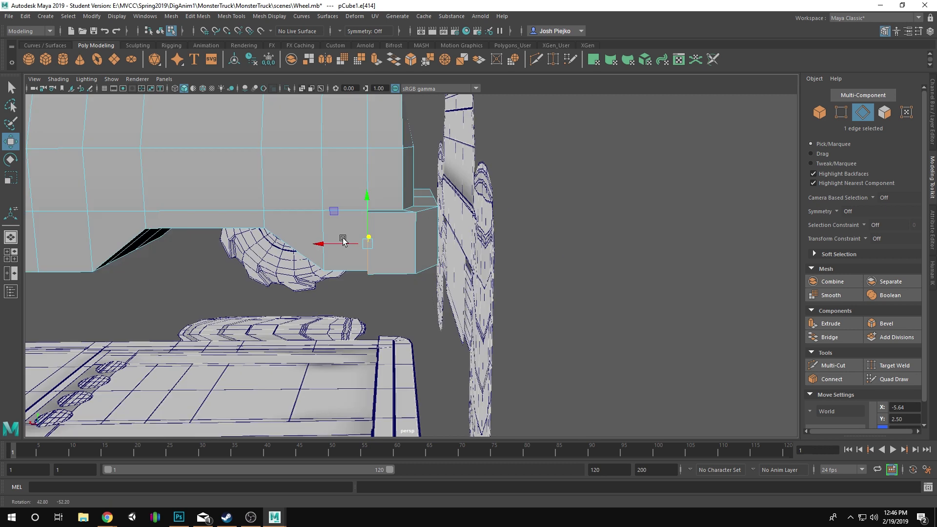
{"action": "right_click_drag", "start_coordinate": [341, 239], "coordinate": [291, 213], "text": "alt"}
{"action": "left_click_drag", "start_coordinate": [291, 213], "coordinate": [275, 193], "text": "alt"}
{"action": "right_click_drag", "start_coordinate": [274, 193], "coordinate": [287, 178]}
{"action": "middle_click_drag", "start_coordinate": [286, 178], "coordinate": [498, 173], "text": "alt"}
{"action": "left_click_drag", "start_coordinate": [498, 173], "coordinate": [561, 211], "text": "alt"}
{"action": "middle_click_drag", "start_coordinate": [432, 217], "coordinate": [529, 236], "text": "alt"}
{"action": "right_click_drag", "start_coordinate": [529, 237], "coordinate": [488, 228], "text": "alt"}
{"action": "left_click_drag", "start_coordinate": [578, 299], "coordinate": [563, 302], "text": "alt"}
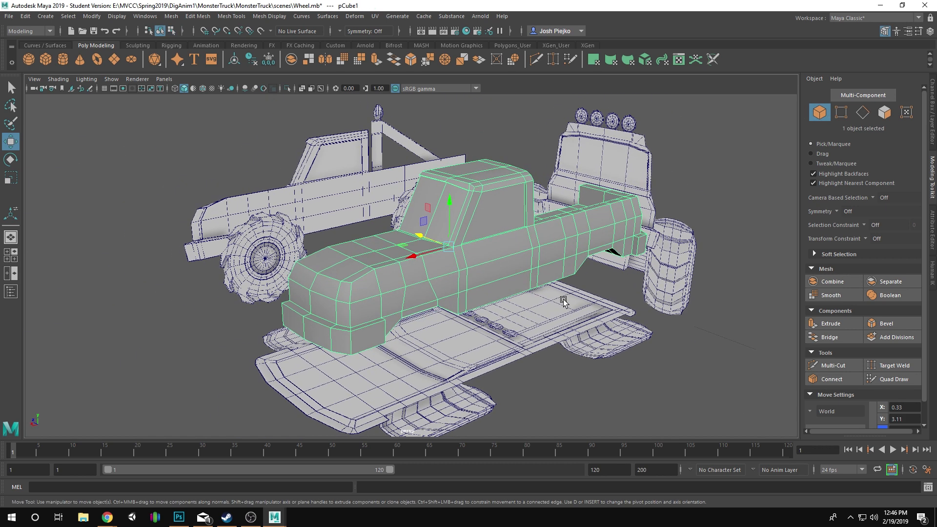
{"action": "left_click_drag", "start_coordinate": [600, 215], "coordinate": [613, 230], "text": "alt"}
{"action": "right_click_drag", "start_coordinate": [328, 256], "coordinate": [377, 283], "text": "alt"}
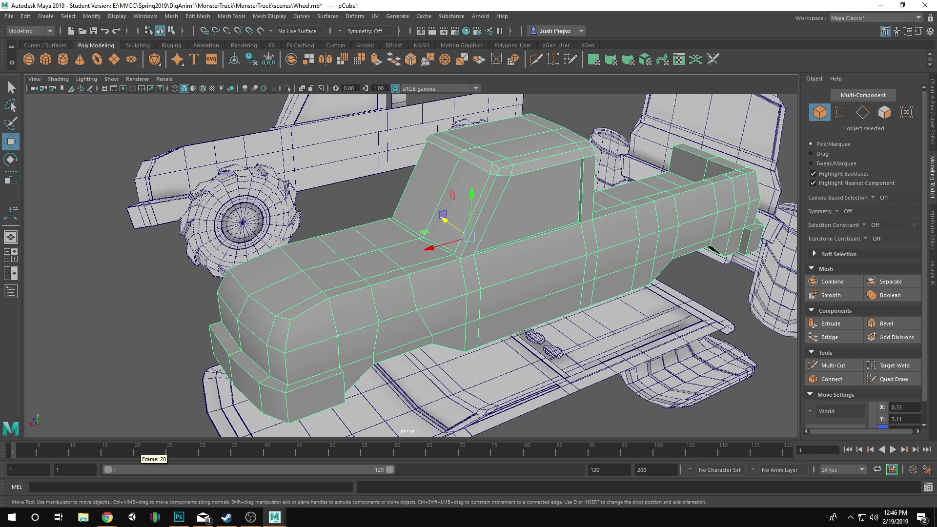